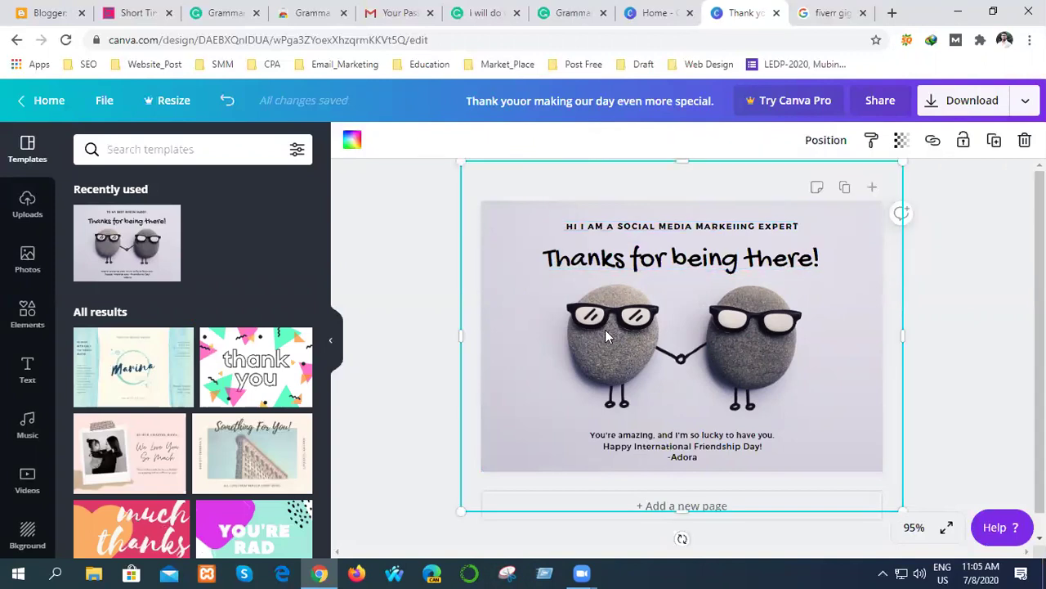
- Scale down the stones photo inside its crop frame from the lower-left corner and apply the crop
{"action": "double_click", "coordinate": [629, 335]}
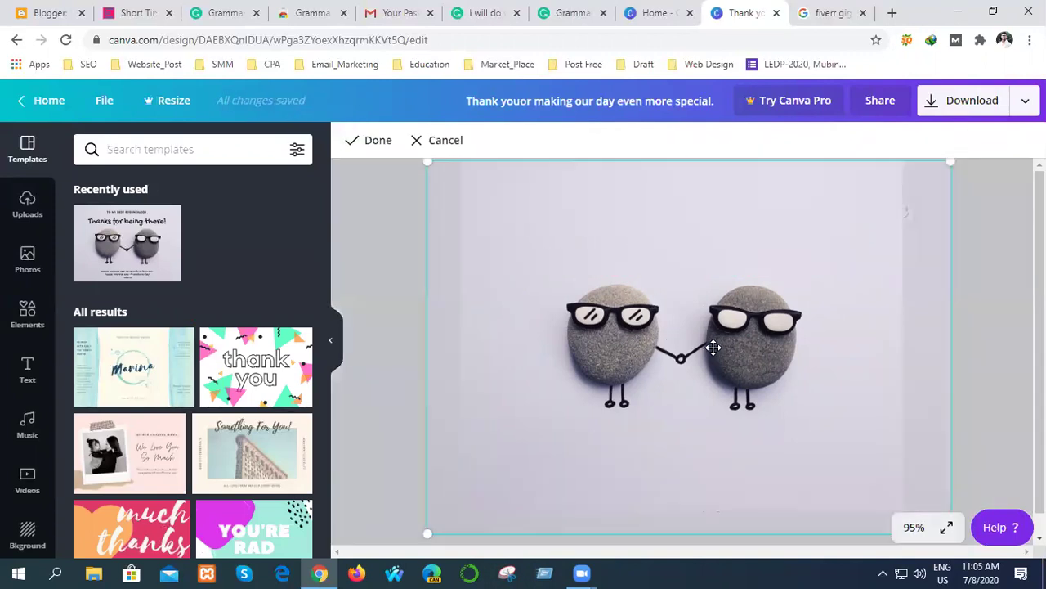
{"action": "key", "text": "Escape"}
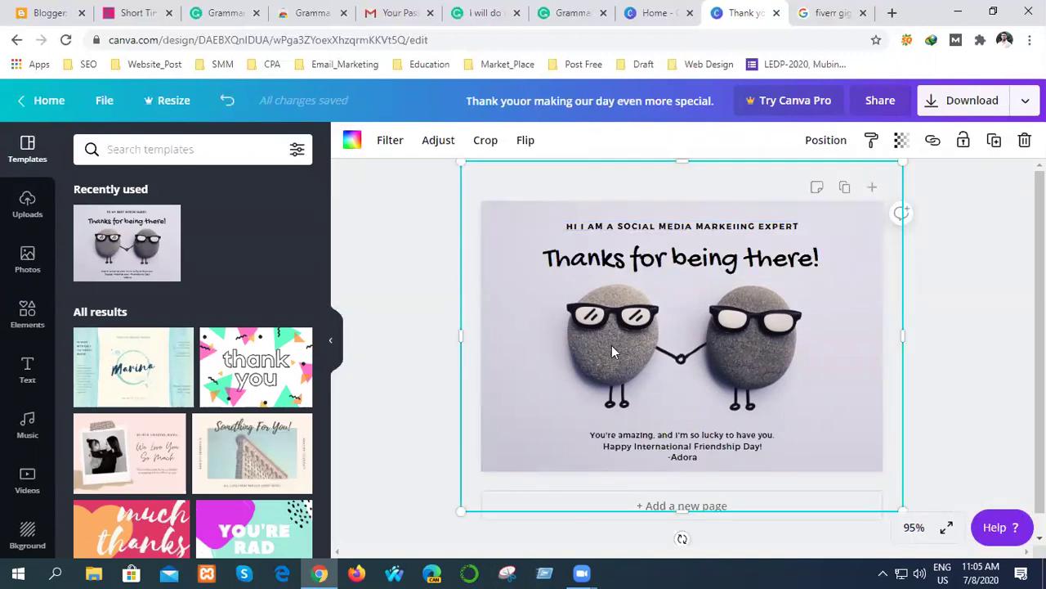
{"action": "double_click", "coordinate": [611, 346]}
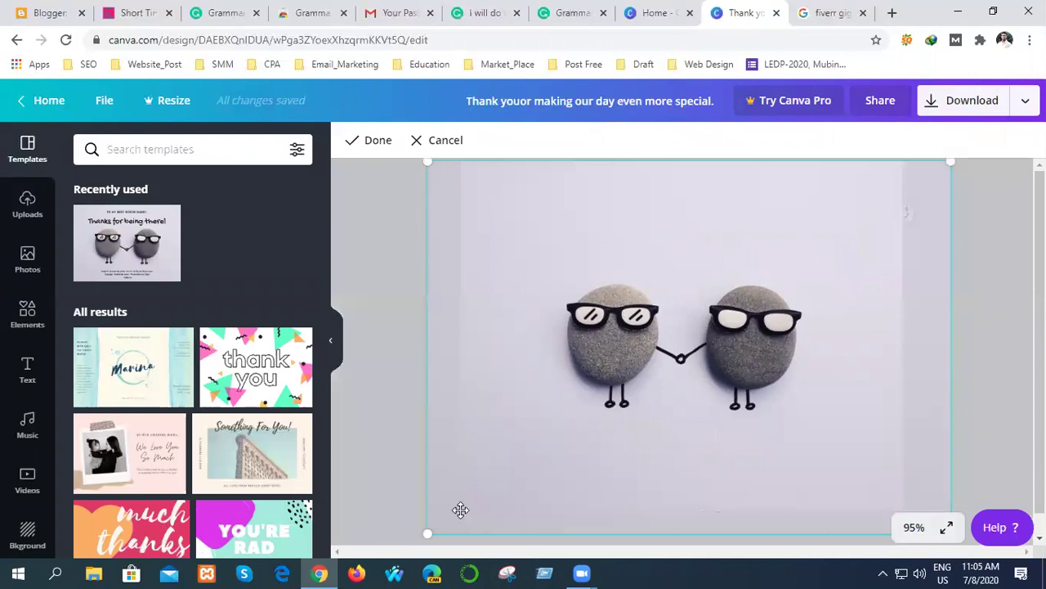
{"action": "left_click_drag", "start_coordinate": [427, 531], "coordinate": [471, 490]}
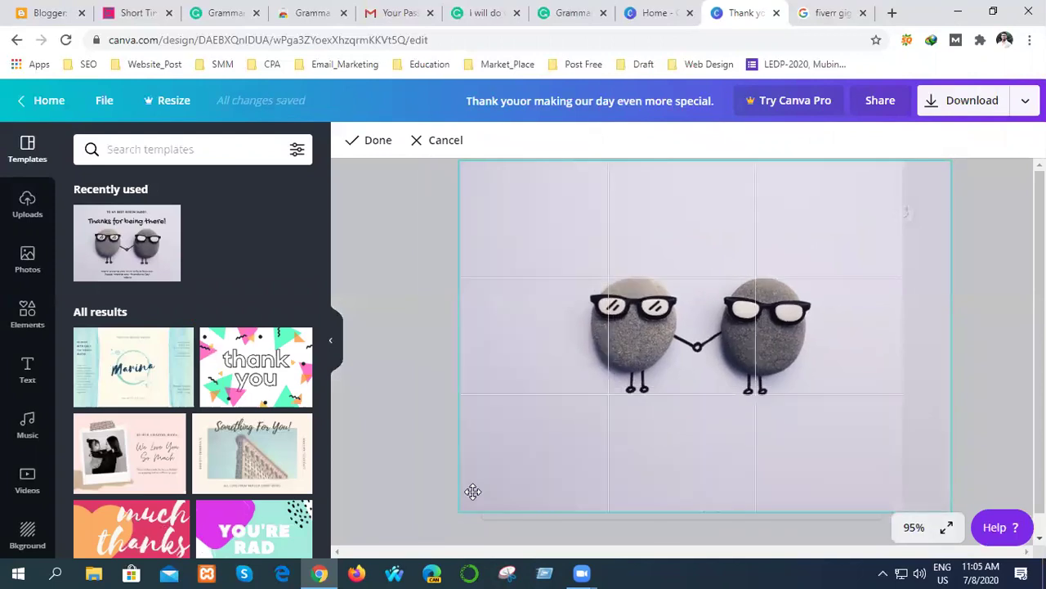
{"action": "left_click", "coordinate": [394, 483]}
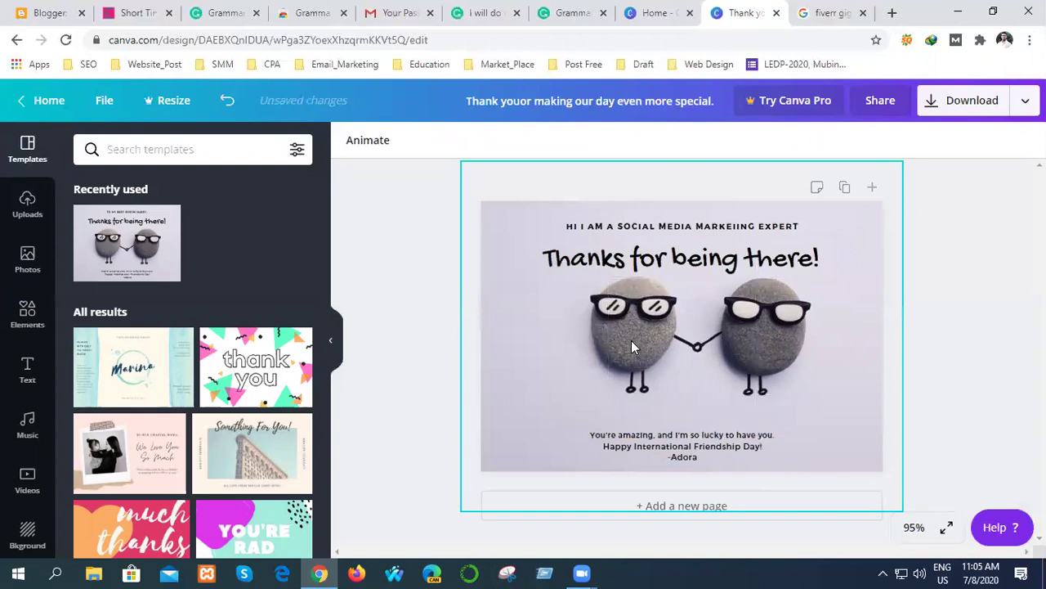
- Enlarge the stones photo from its lower-left corner to about 647 by 514
{"action": "left_click", "coordinate": [547, 434]}
{"action": "left_click_drag", "start_coordinate": [464, 505], "coordinate": [431, 536]}
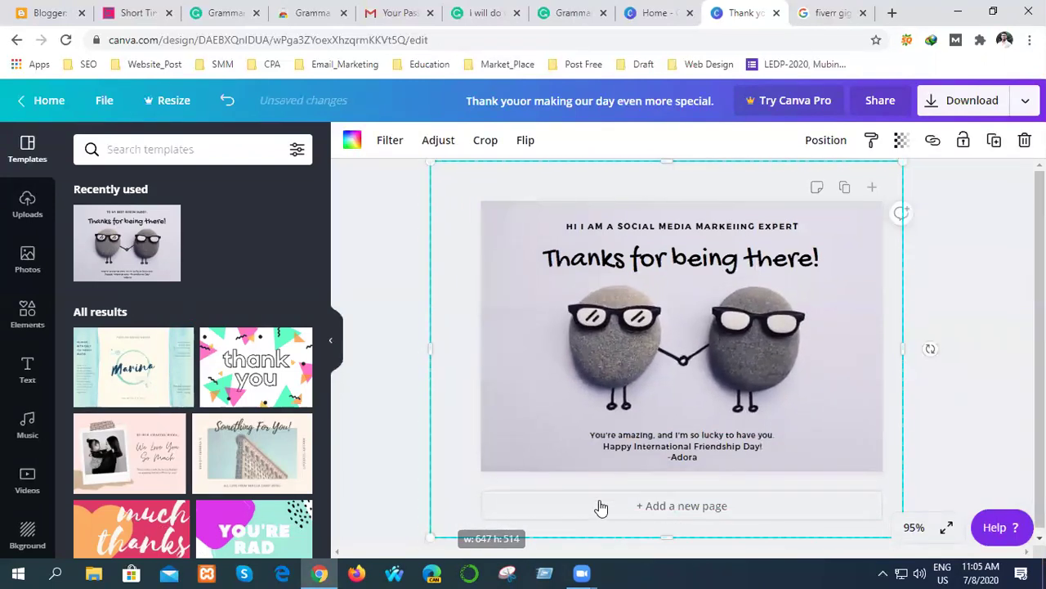
{"action": "left_click", "coordinate": [402, 434]}
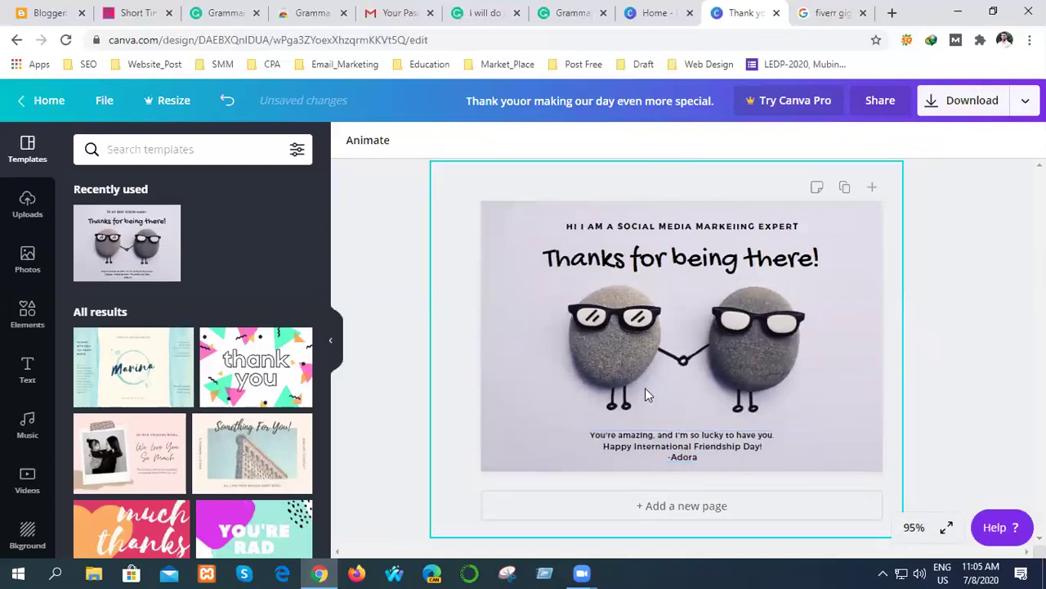
- Delete the stones photo from its frame on the card
{"action": "left_click", "coordinate": [585, 365]}
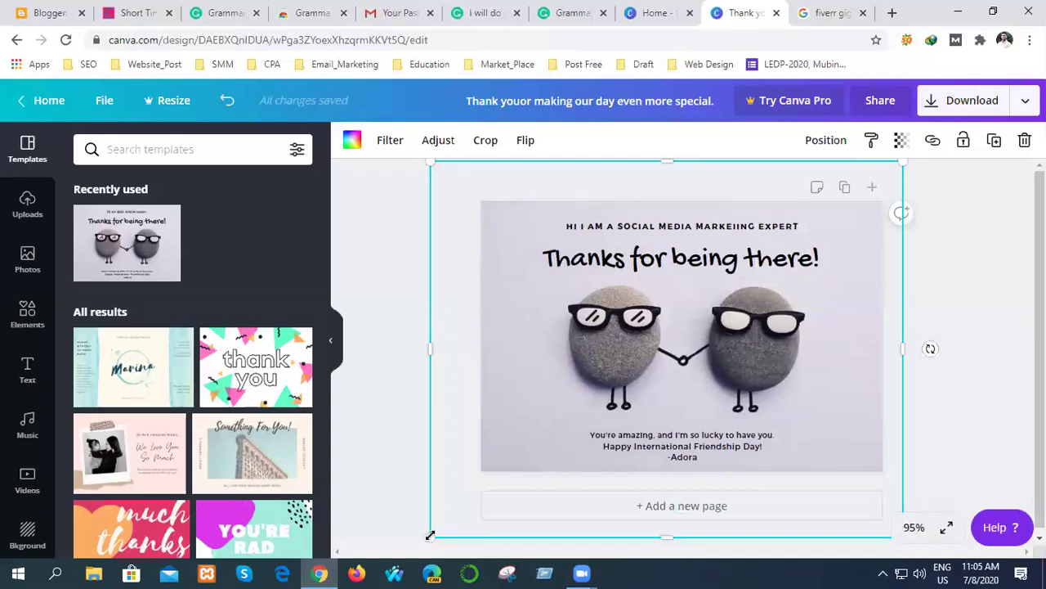
{"action": "key", "text": "Delete"}
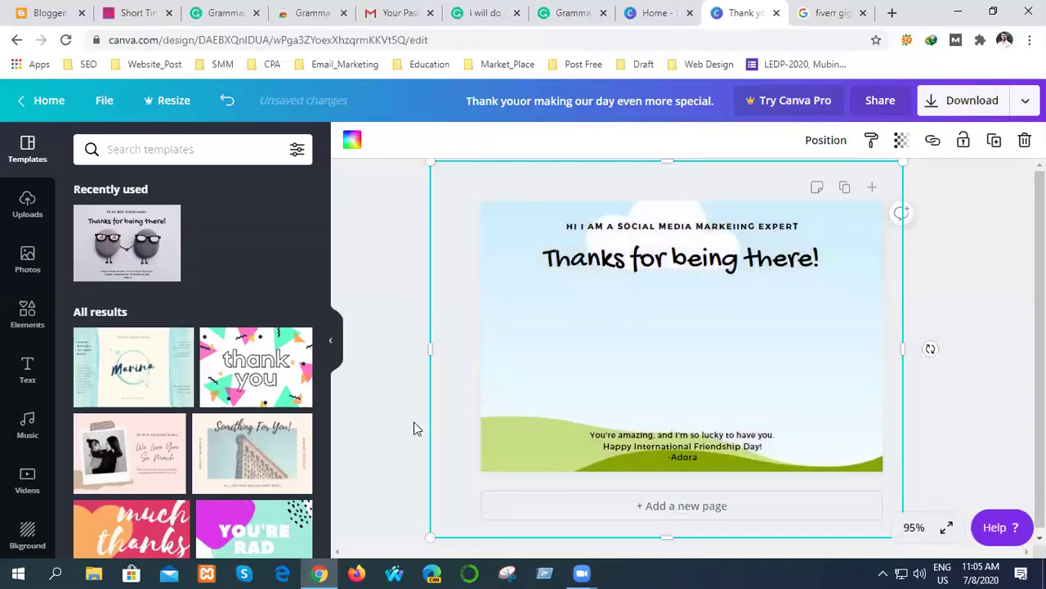
{"action": "left_click", "coordinate": [392, 382]}
{"action": "left_click", "coordinate": [540, 394]}
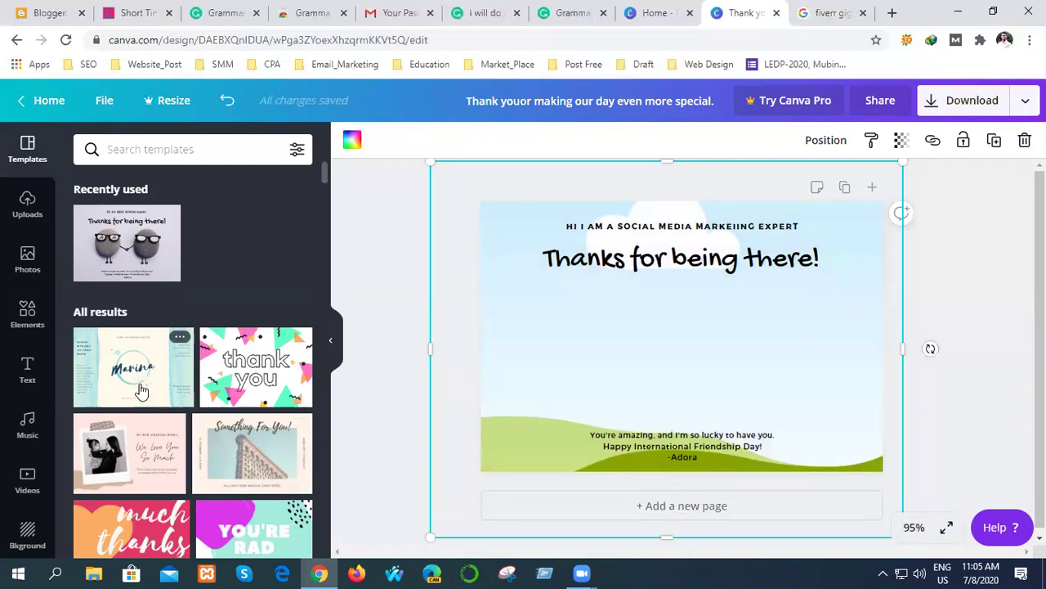
- Replace the current page with the brown "Thank You" card template with thin corner lines
{"action": "scroll", "coordinate": [222, 479], "scroll_direction": "down", "scroll_amount": 8}
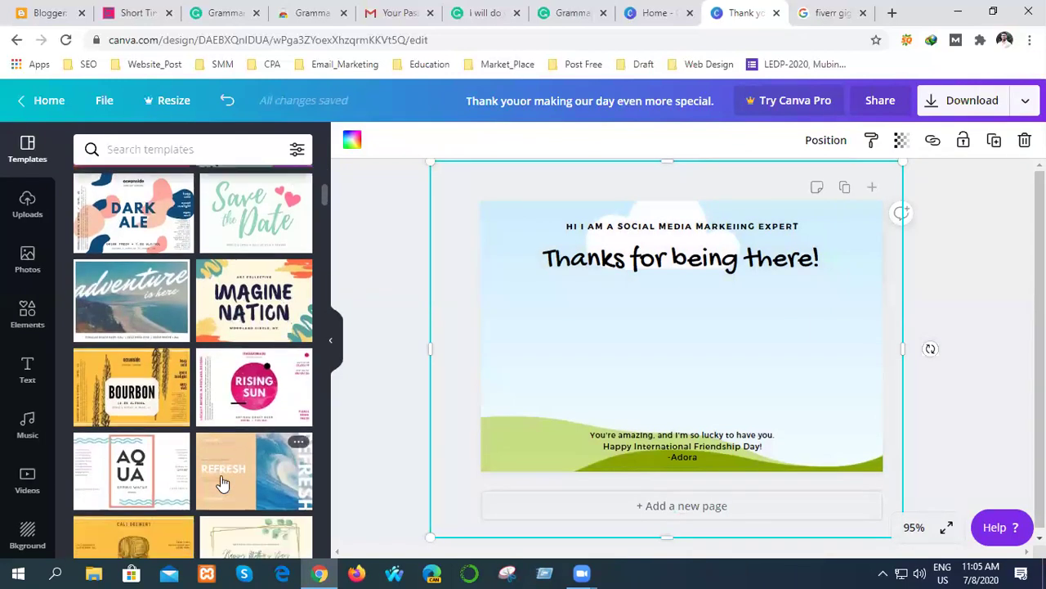
{"action": "scroll", "coordinate": [221, 483], "scroll_direction": "down", "scroll_amount": 5}
{"action": "scroll", "coordinate": [222, 484], "scroll_direction": "up", "scroll_amount": 2}
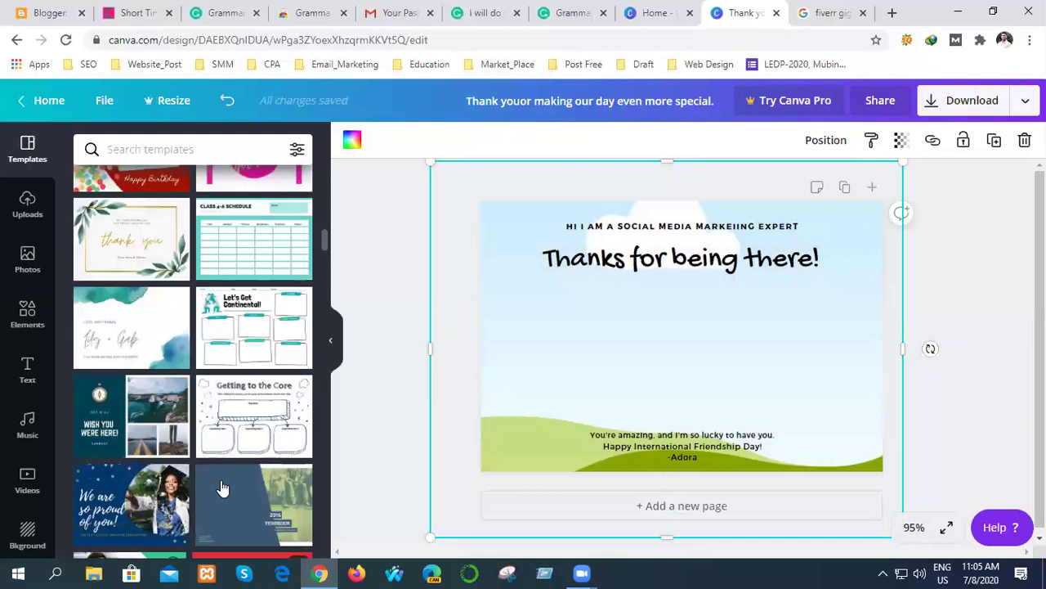
{"action": "scroll", "coordinate": [256, 466], "scroll_direction": "down", "scroll_amount": 3}
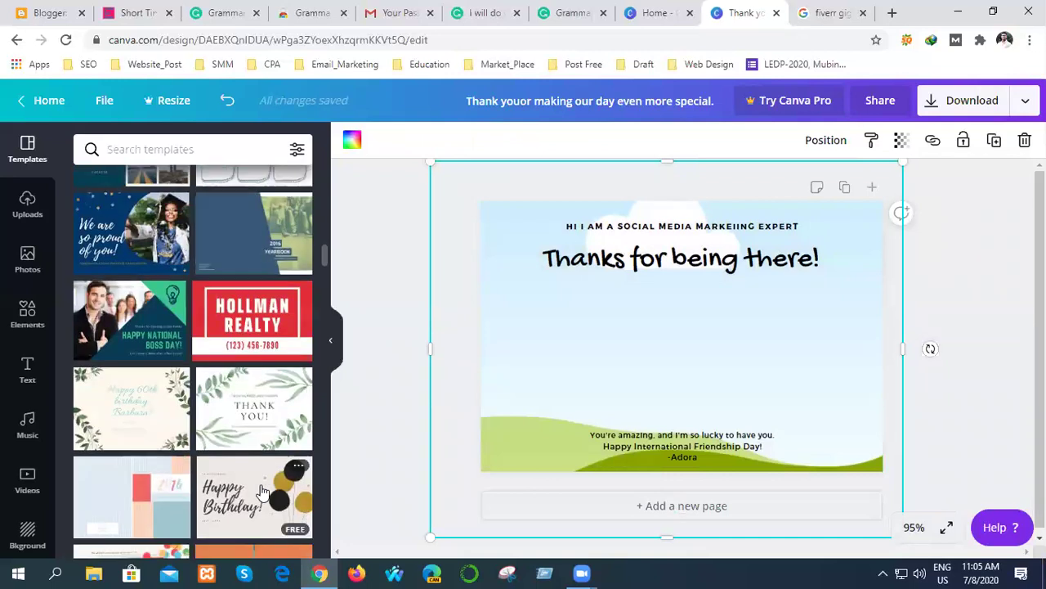
{"action": "scroll", "coordinate": [220, 490], "scroll_direction": "down", "scroll_amount": 3}
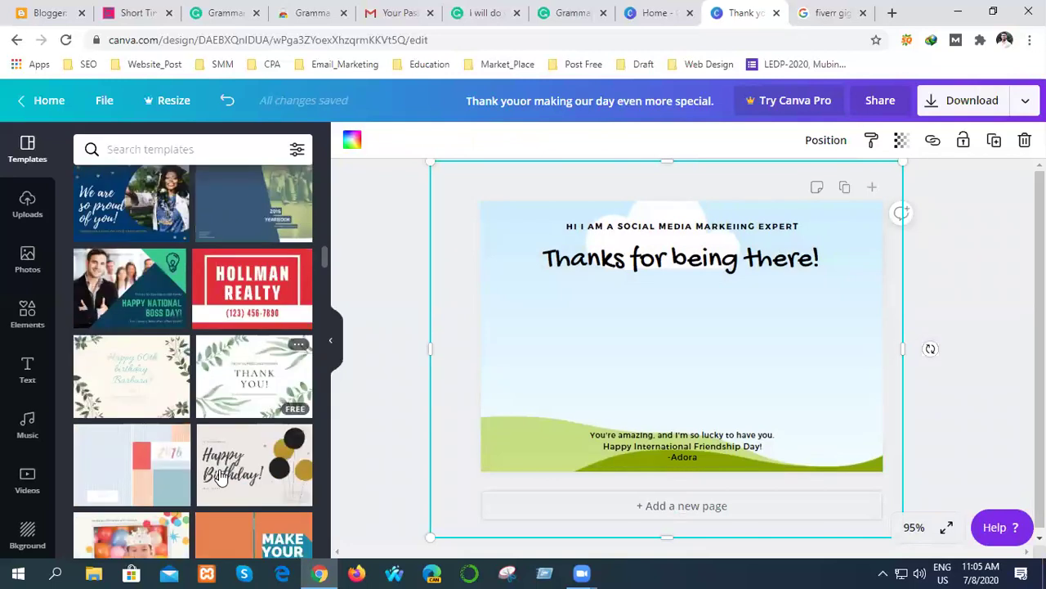
{"action": "scroll", "coordinate": [200, 493], "scroll_direction": "down", "scroll_amount": 3}
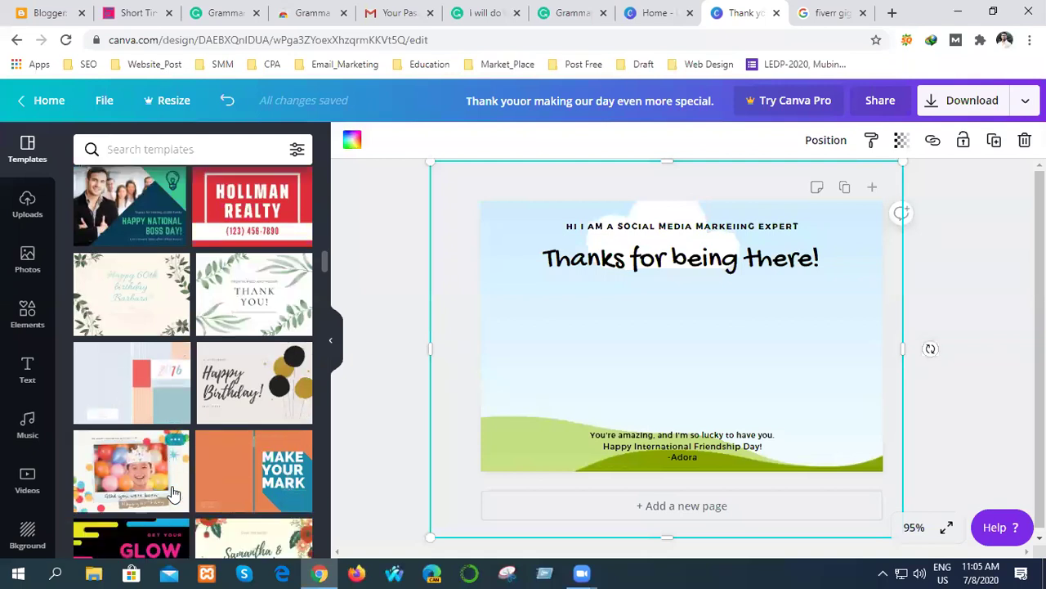
{"action": "scroll", "coordinate": [206, 495], "scroll_direction": "down", "scroll_amount": 3}
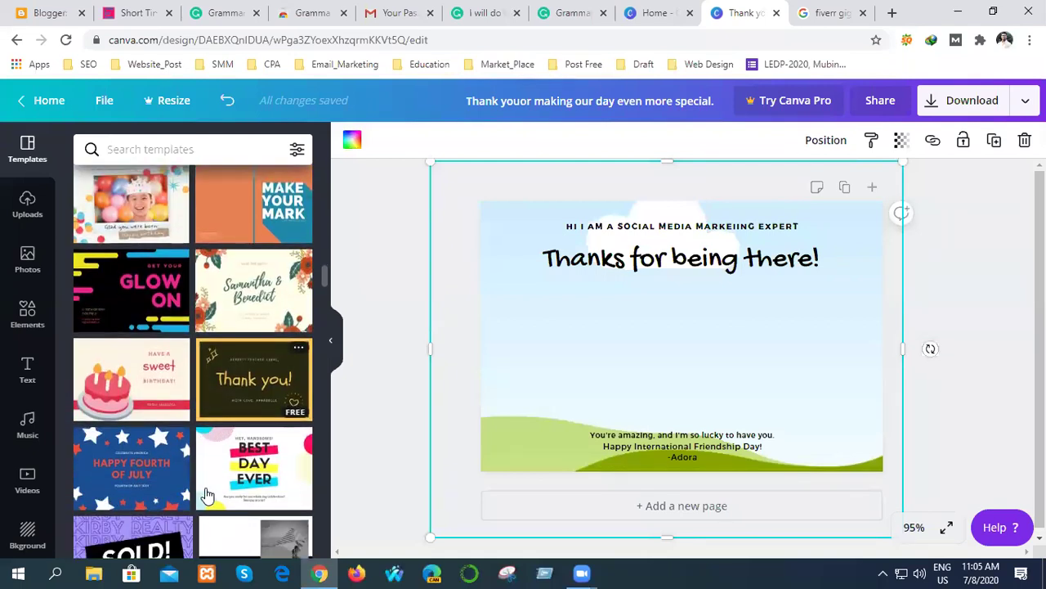
{"action": "scroll", "coordinate": [205, 493], "scroll_direction": "down", "scroll_amount": 3}
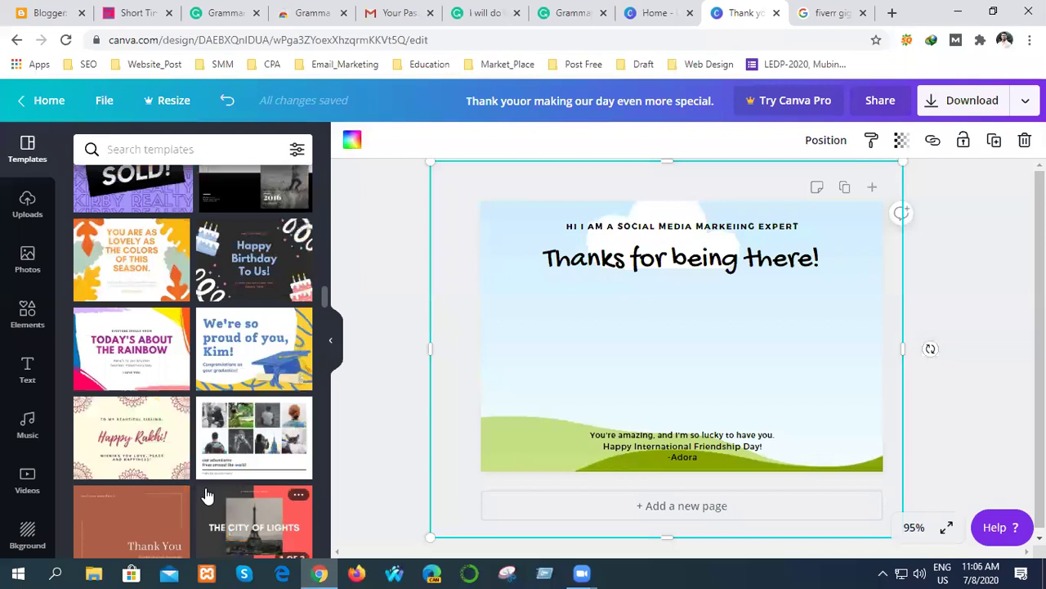
{"action": "scroll", "coordinate": [205, 495], "scroll_direction": "down", "scroll_amount": 3}
{"action": "left_click", "coordinate": [135, 296]}
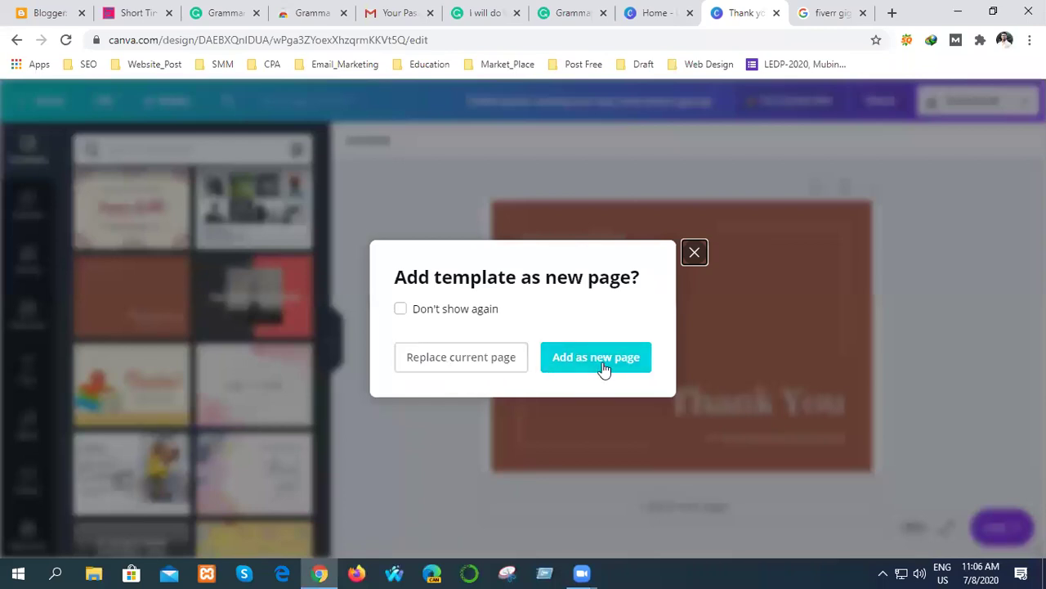
{"action": "left_click", "coordinate": [495, 362]}
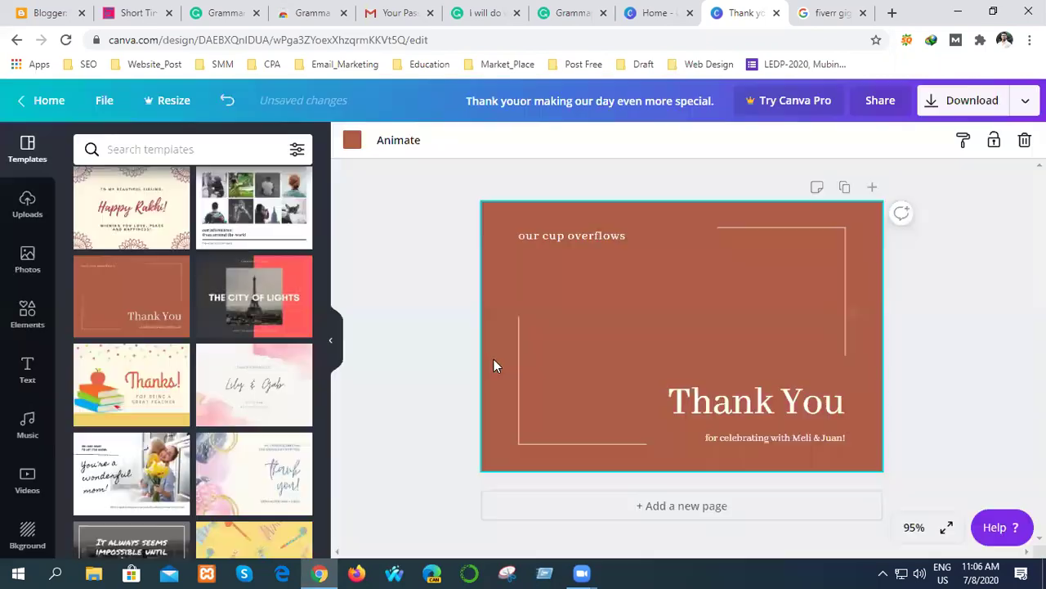
{"action": "right_click", "coordinate": [718, 293]}
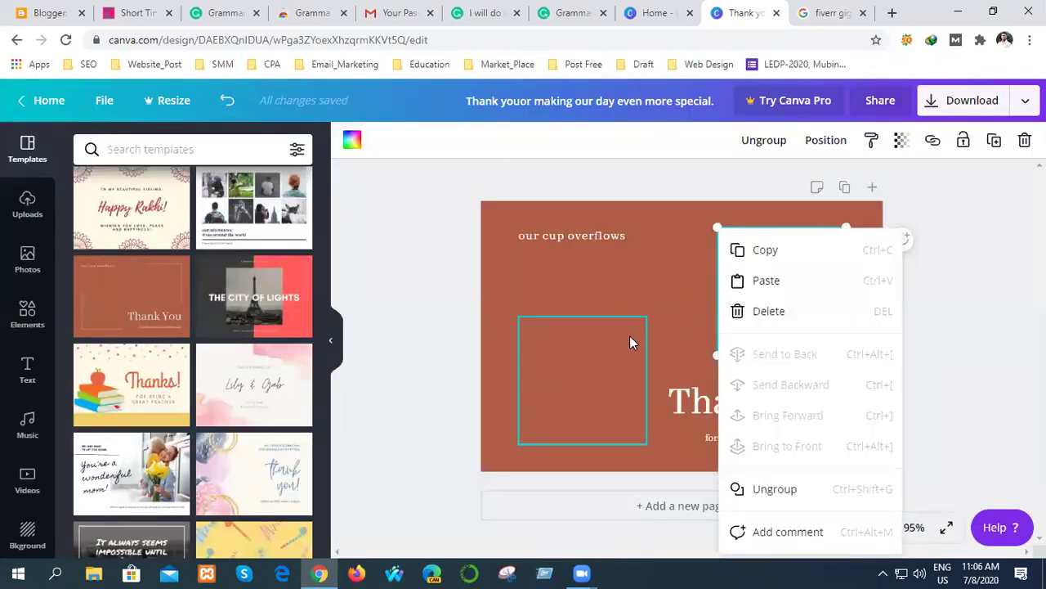
{"action": "left_click", "coordinate": [541, 287]}
{"action": "right_click", "coordinate": [683, 291]}
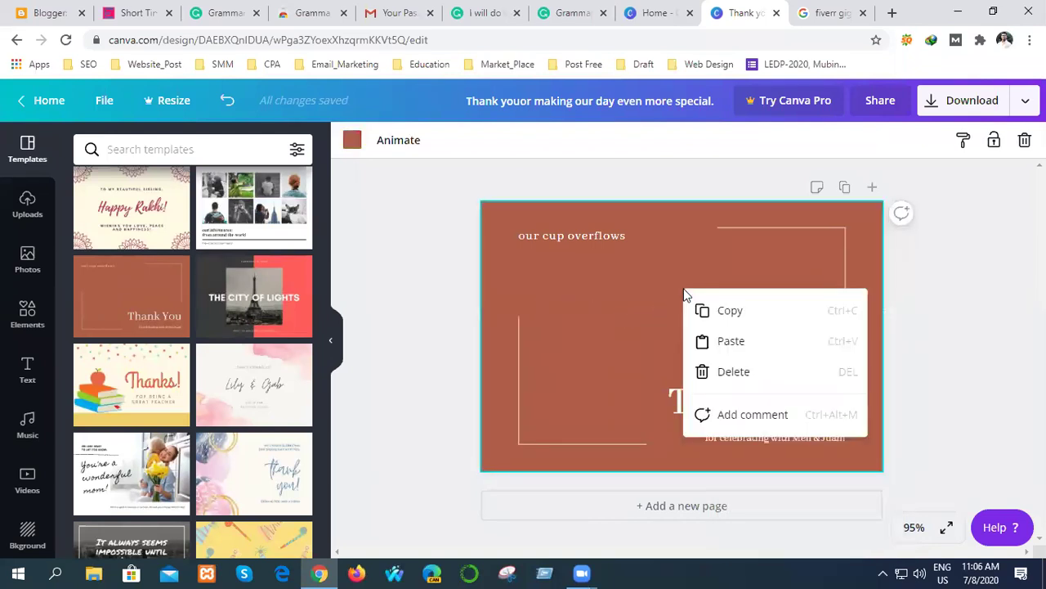
{"action": "left_click", "coordinate": [638, 307]}
{"action": "right_click", "coordinate": [638, 311]}
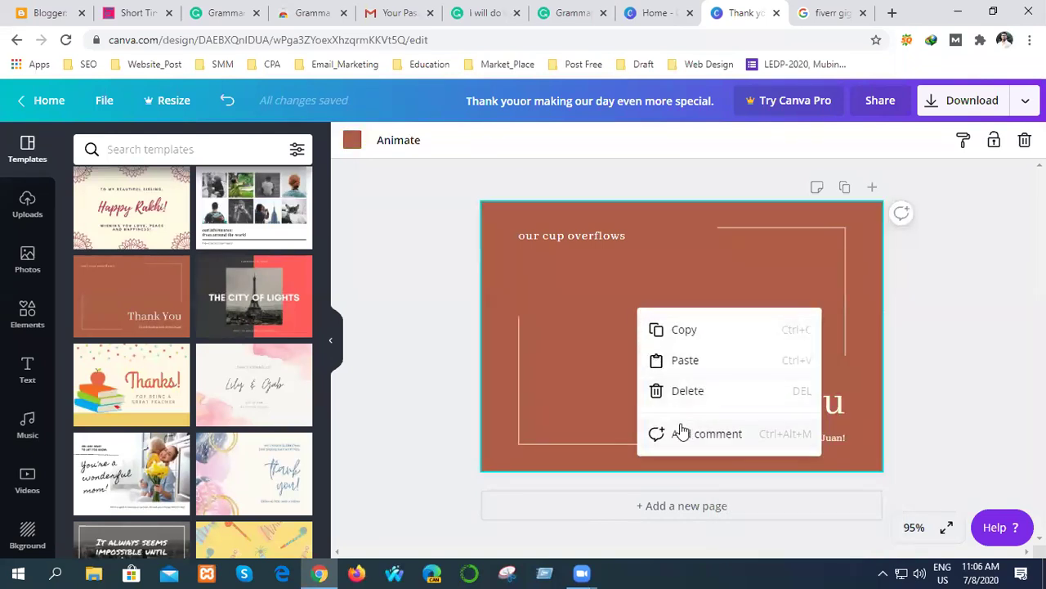
- Move the lower-left corner-line group straight up to just below the "our cup overflows" text
{"action": "left_click", "coordinate": [604, 362]}
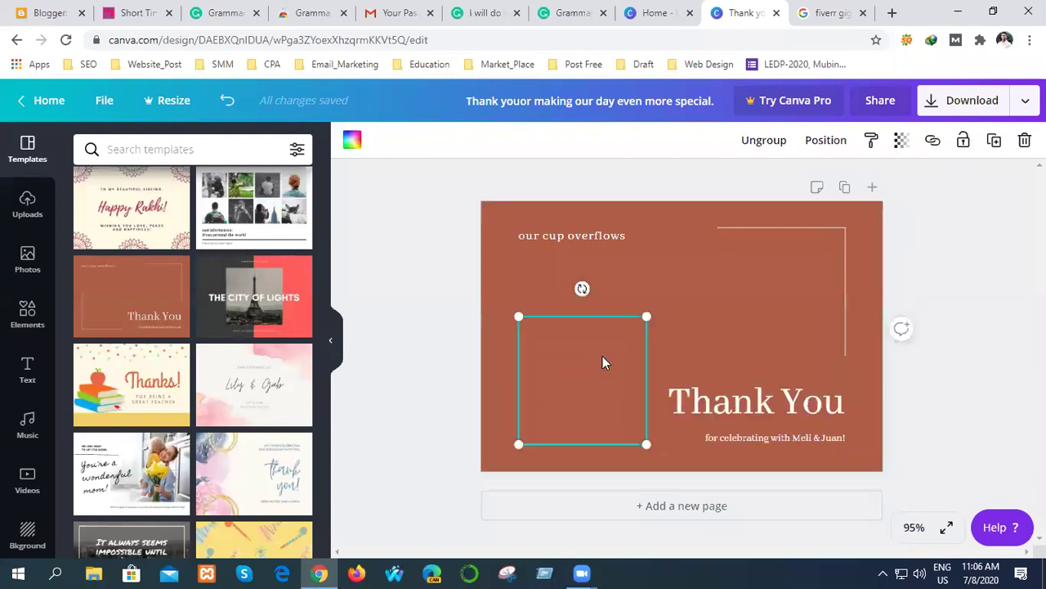
{"action": "right_click", "coordinate": [584, 408]}
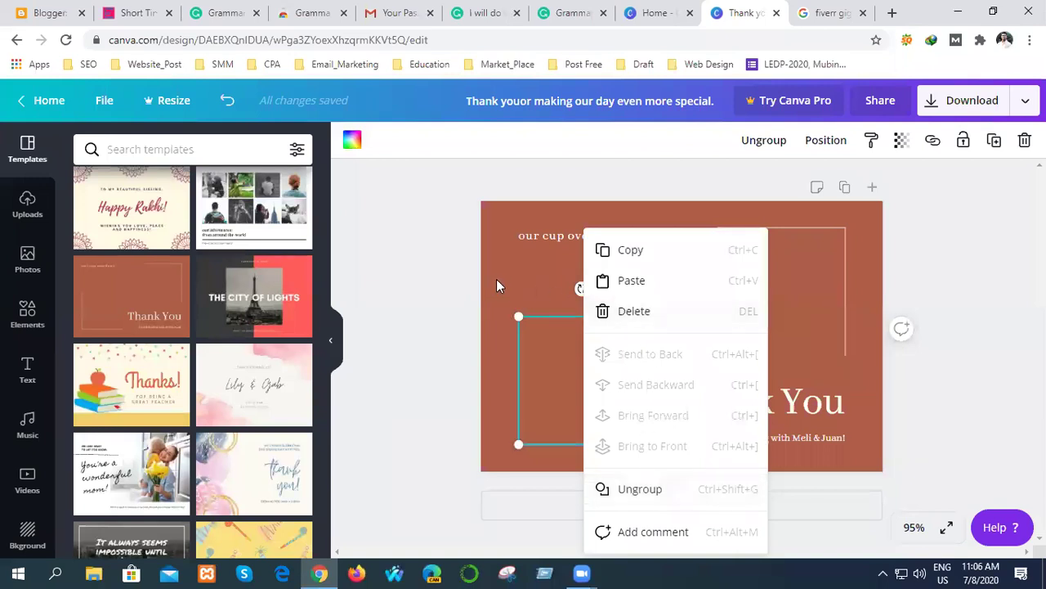
{"action": "left_click", "coordinate": [496, 282]}
{"action": "left_click", "coordinate": [602, 331]}
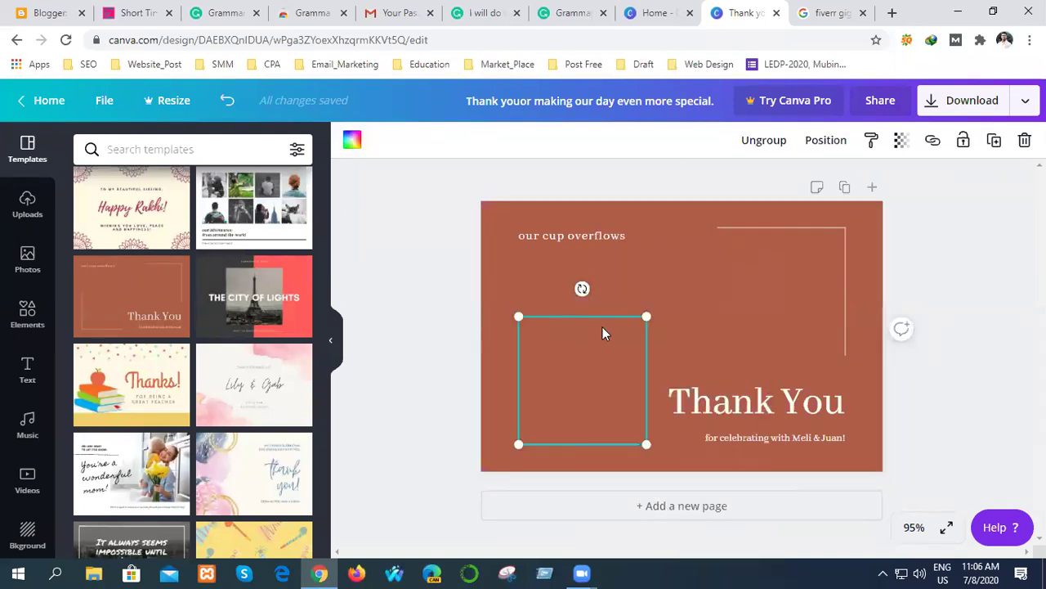
{"action": "left_click_drag", "start_coordinate": [570, 385], "coordinate": [572, 319]}
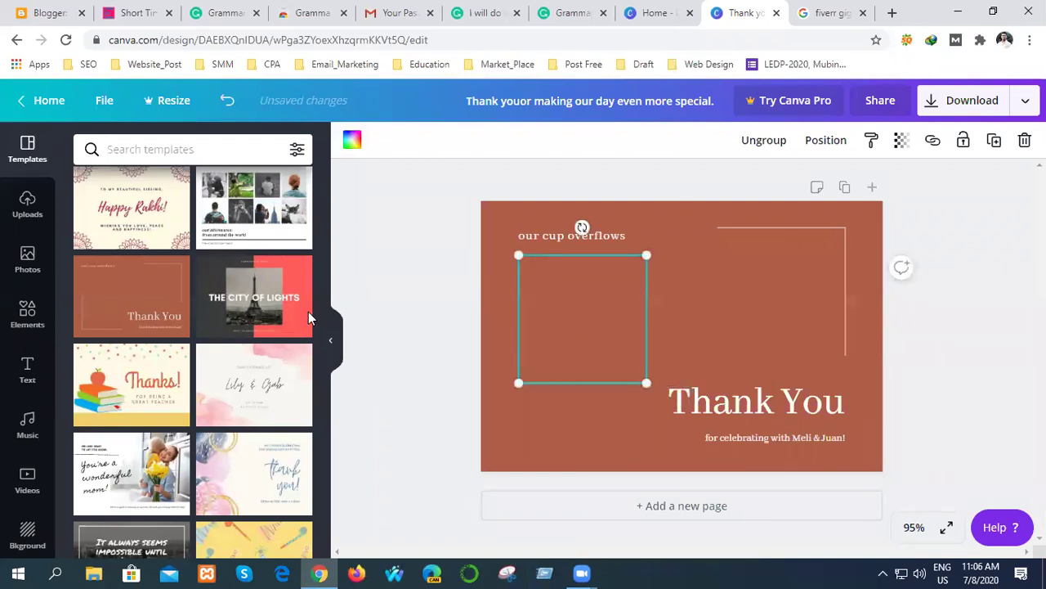
- Upload the head-and-shoulders portrait in a white polo shirt, second row of the My_Photo folder on the Pictures (J:) drive
{"action": "left_click", "coordinate": [28, 204]}
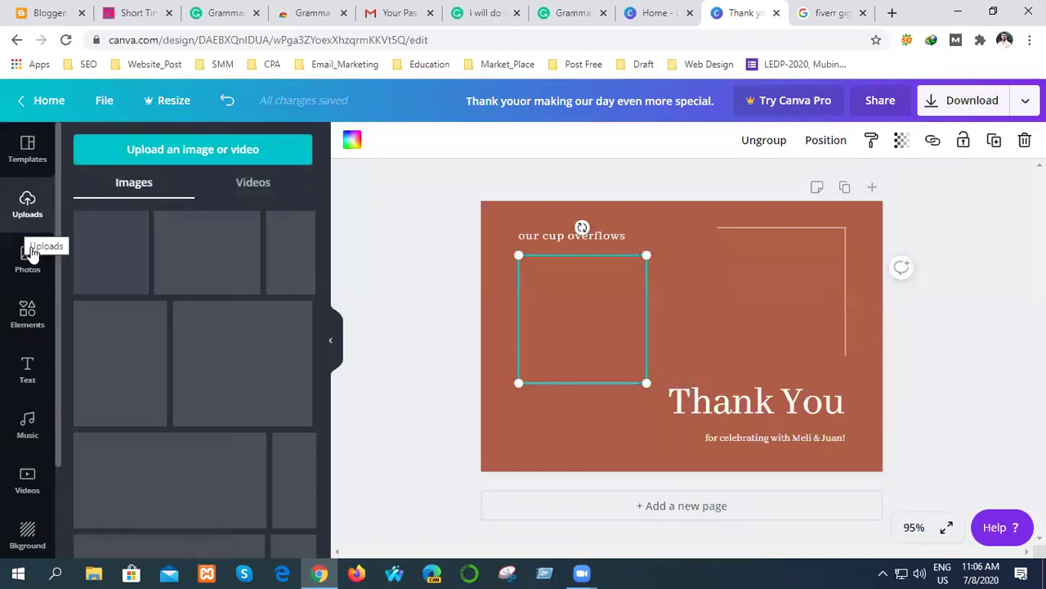
{"action": "left_click", "coordinate": [175, 154]}
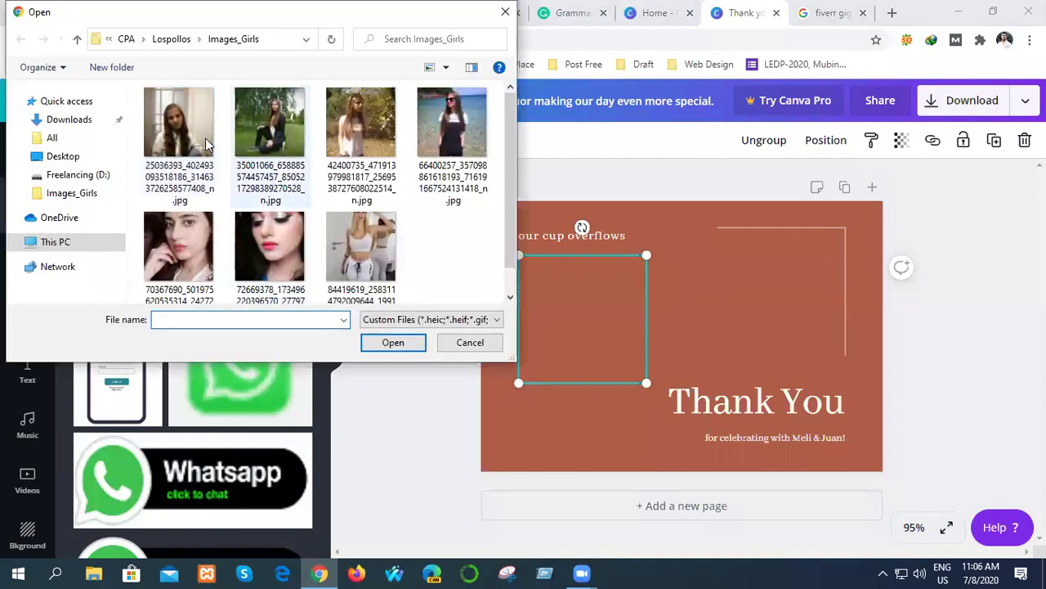
{"action": "left_click", "coordinate": [58, 241]}
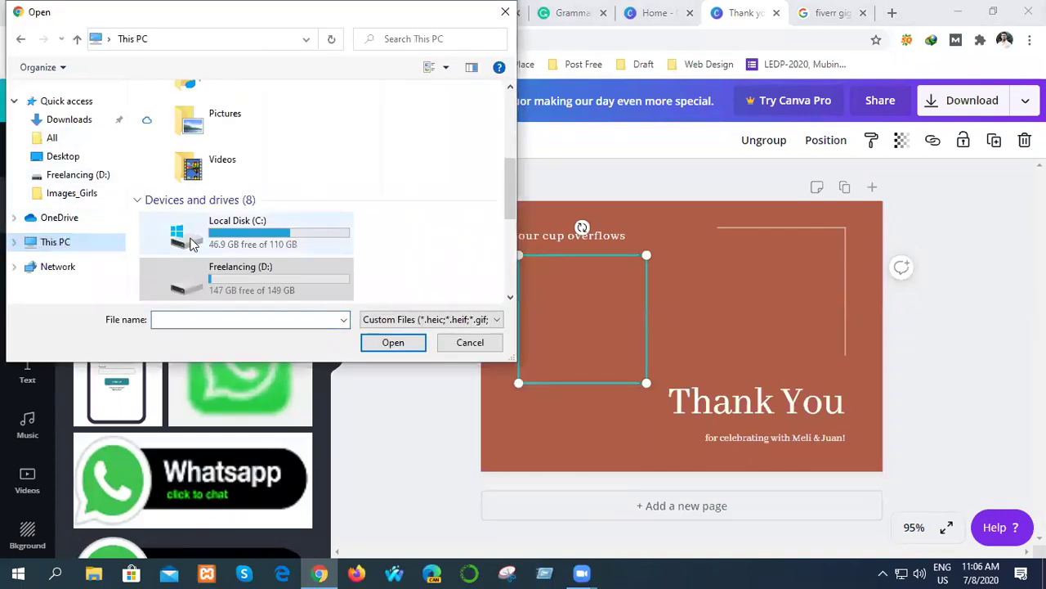
{"action": "scroll", "coordinate": [270, 269], "scroll_direction": "down", "scroll_amount": 3}
{"action": "double_click", "coordinate": [260, 224]}
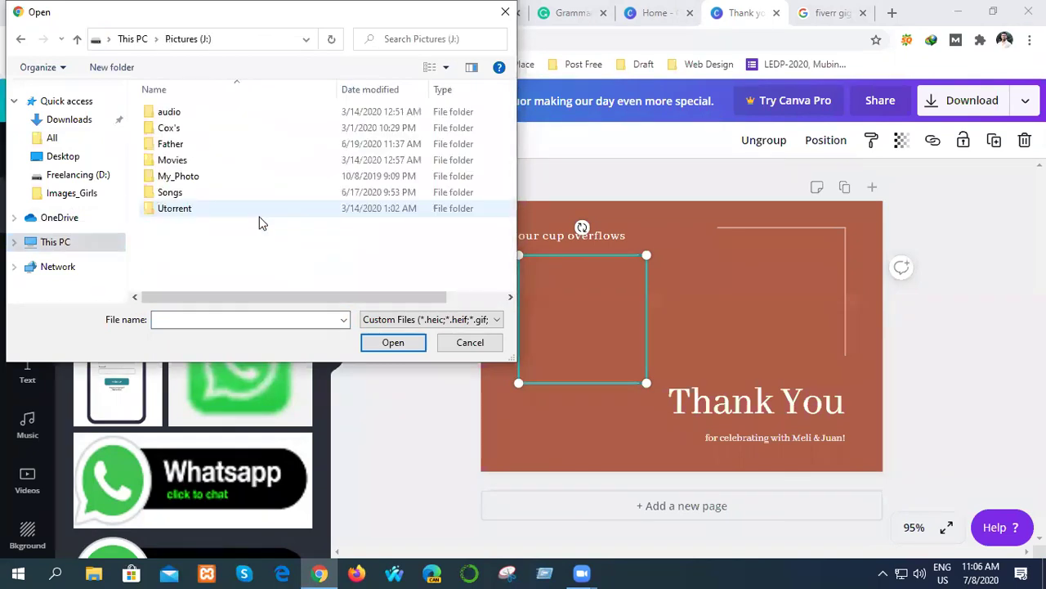
{"action": "double_click", "coordinate": [193, 176]}
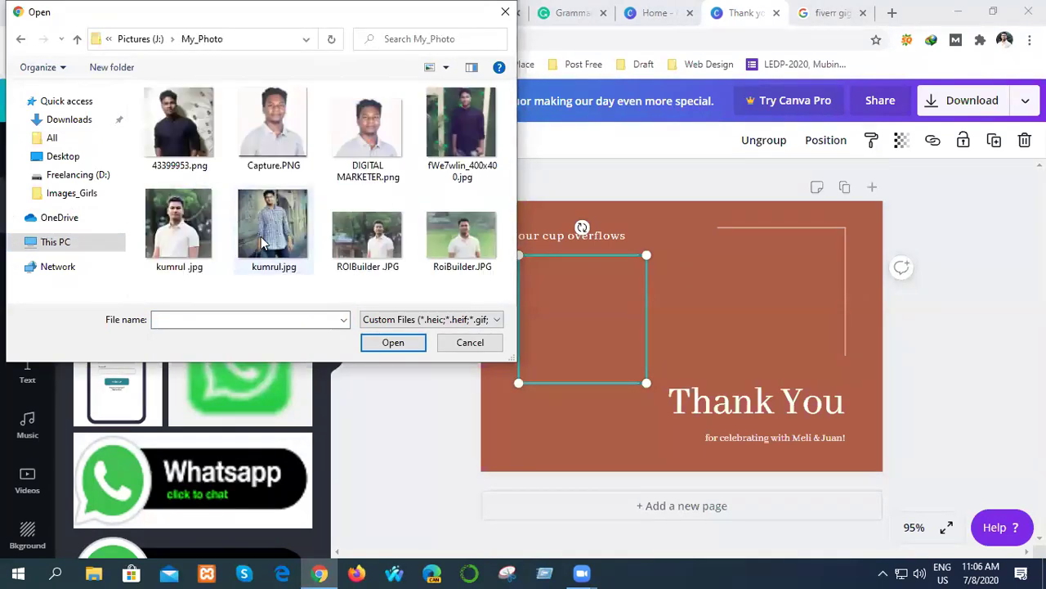
{"action": "left_click", "coordinate": [185, 226]}
{"action": "left_click", "coordinate": [391, 343]}
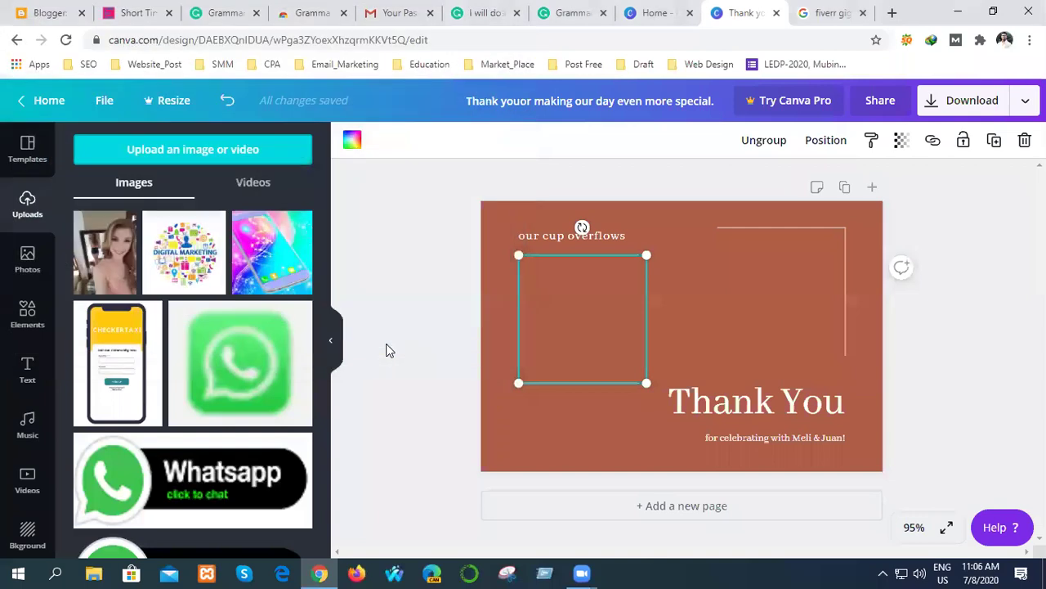
{"action": "left_click", "coordinate": [27, 216]}
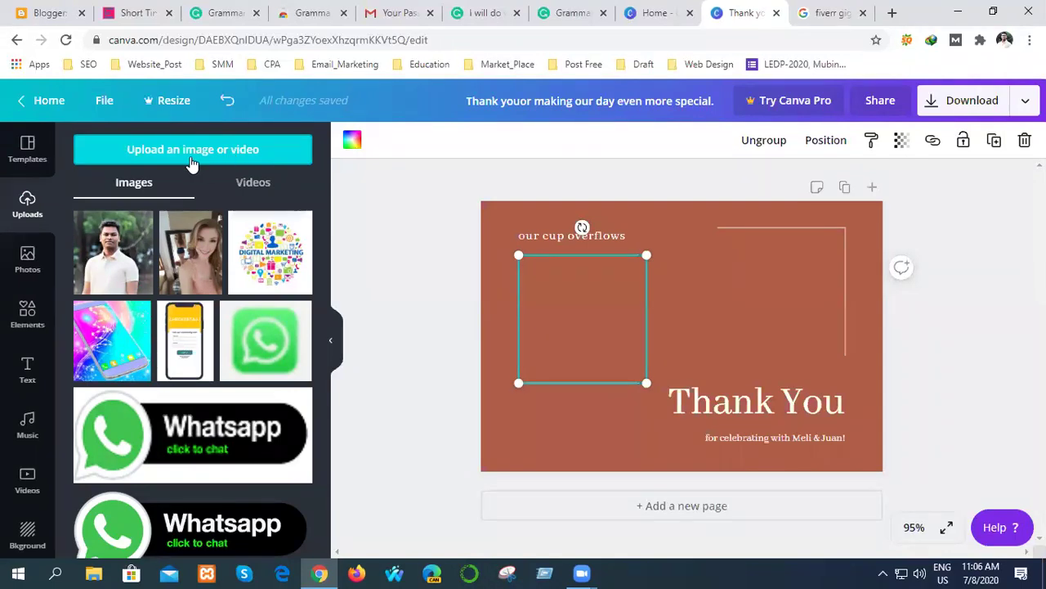
{"action": "left_click", "coordinate": [31, 149]}
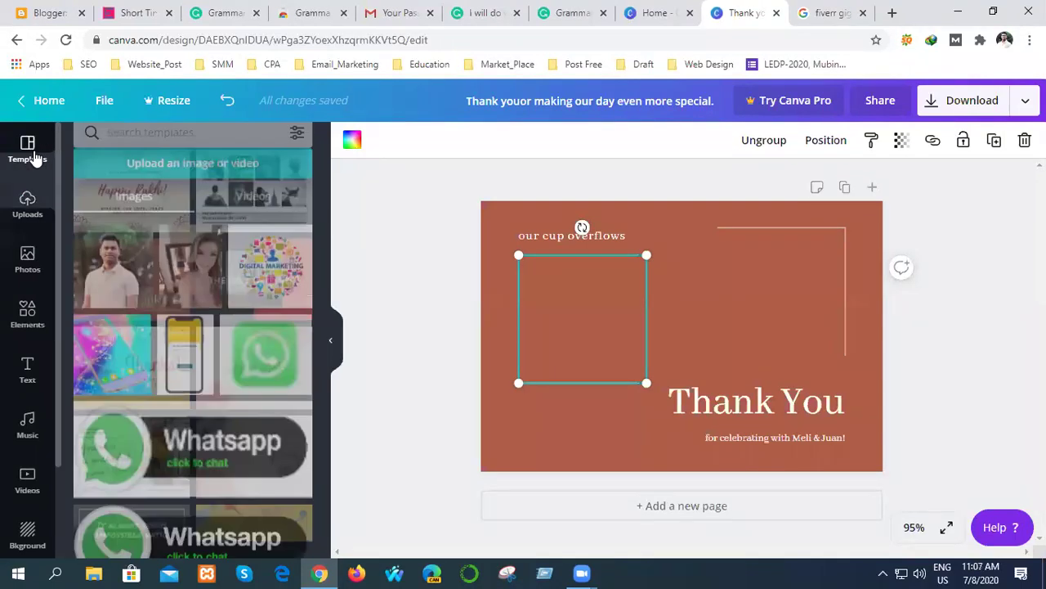
{"action": "left_click", "coordinate": [29, 209]}
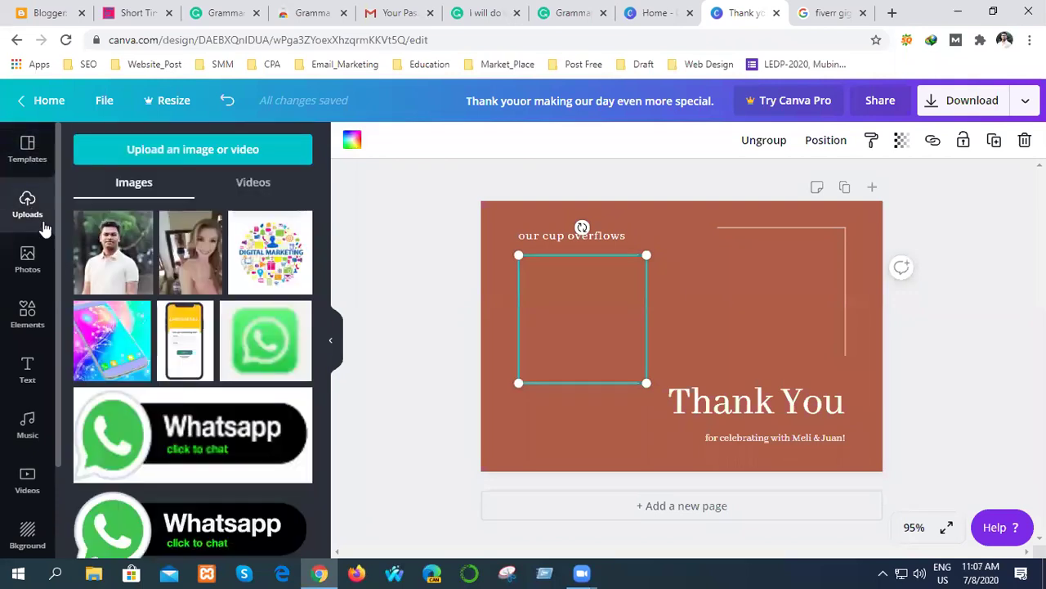
- Add the uploaded white-polo portrait to the card as a rectangular photo and shrink it to about 172 by 181
{"action": "left_click", "coordinate": [172, 159]}
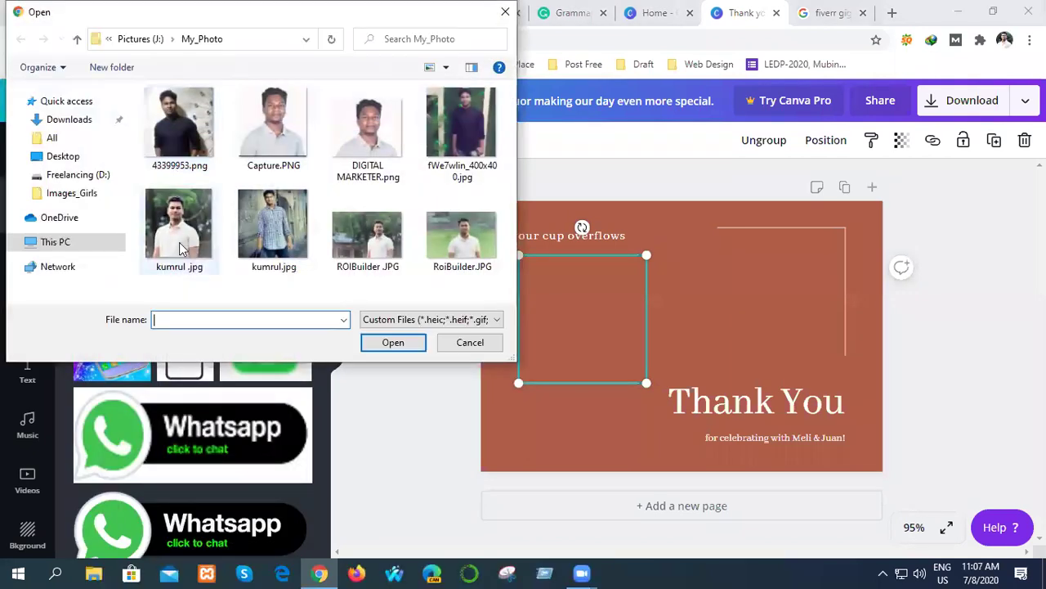
{"action": "left_click", "coordinate": [506, 12]}
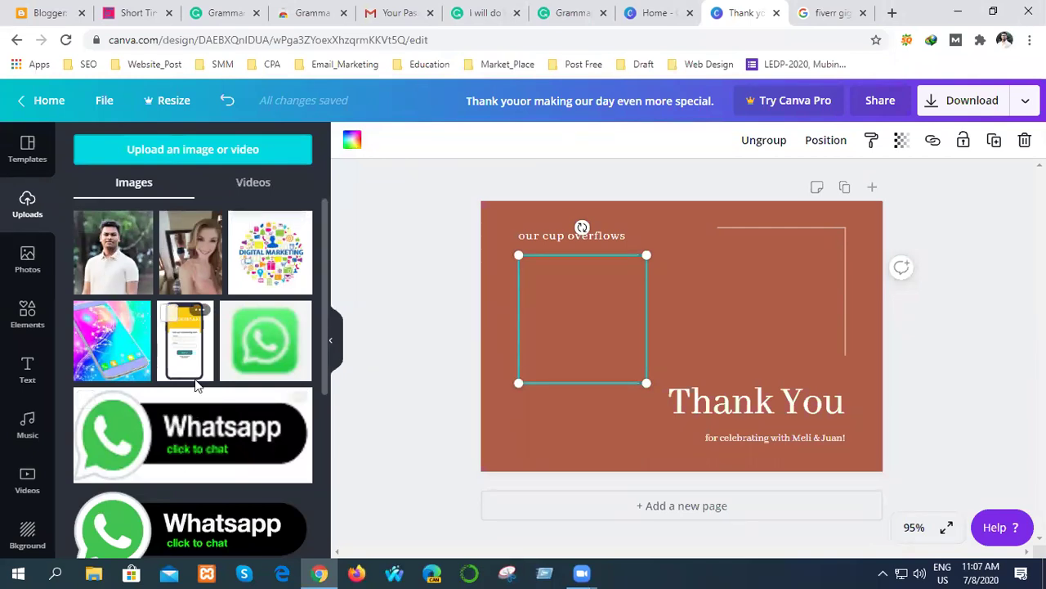
{"action": "left_click", "coordinate": [94, 246]}
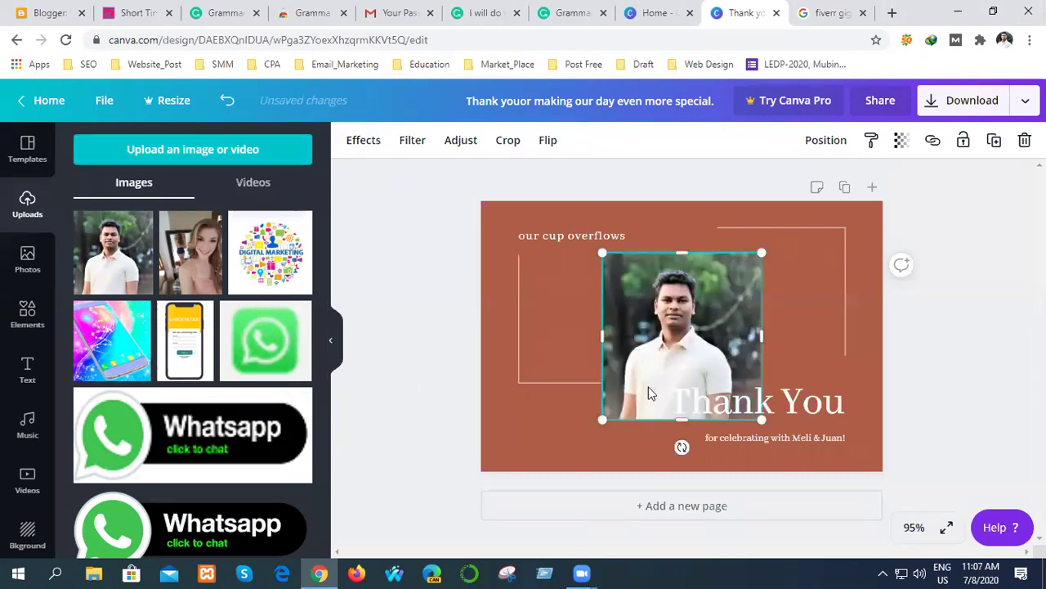
{"action": "left_click_drag", "start_coordinate": [685, 373], "coordinate": [601, 349]}
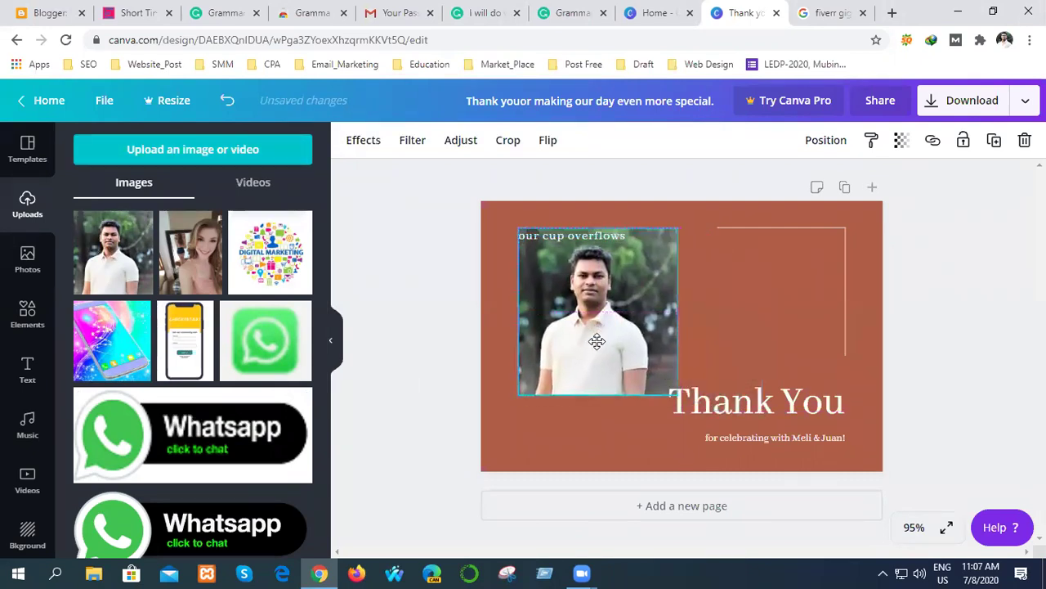
{"action": "left_click_drag", "start_coordinate": [537, 381], "coordinate": [553, 359]}
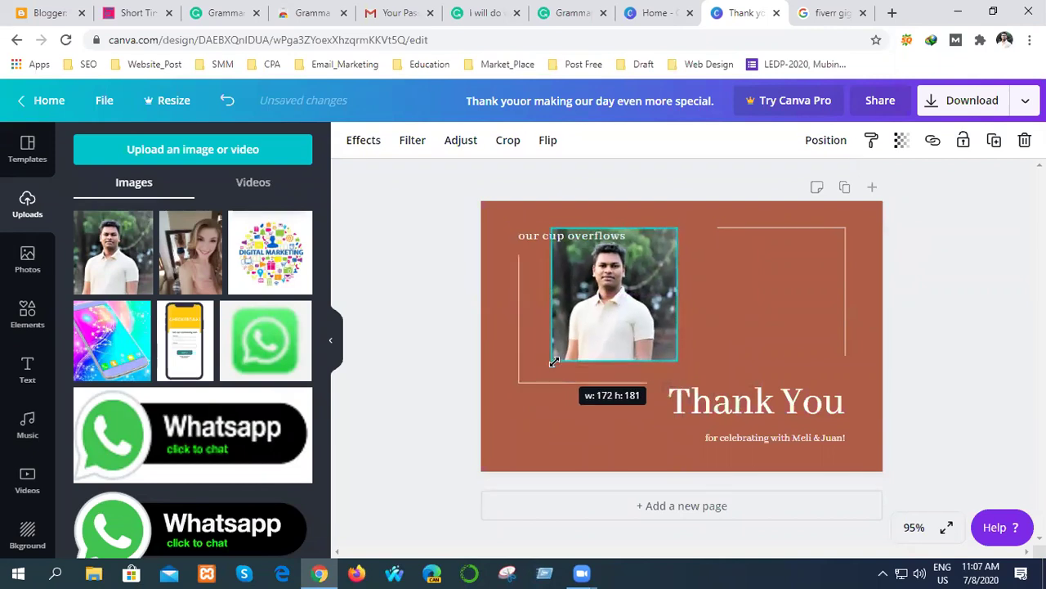
- Move the rectangular portrait directly below the "our cup overflows" text, aligned with the lower-left corner lines
{"action": "left_click_drag", "start_coordinate": [606, 323], "coordinate": [581, 346]}
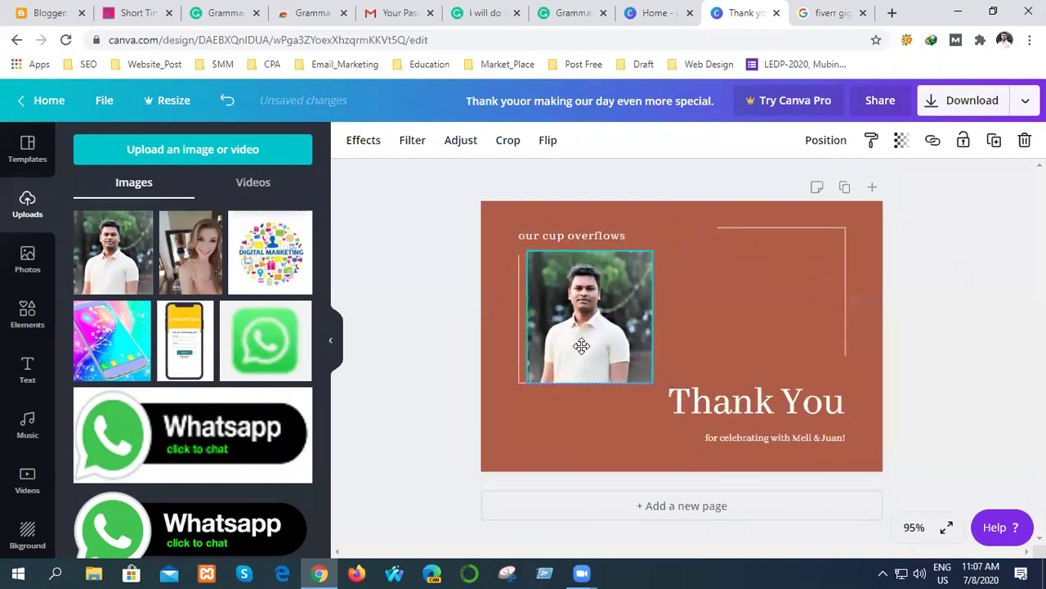
{"action": "left_click", "coordinate": [693, 321]}
{"action": "left_click_drag", "start_coordinate": [584, 310], "coordinate": [581, 311]}
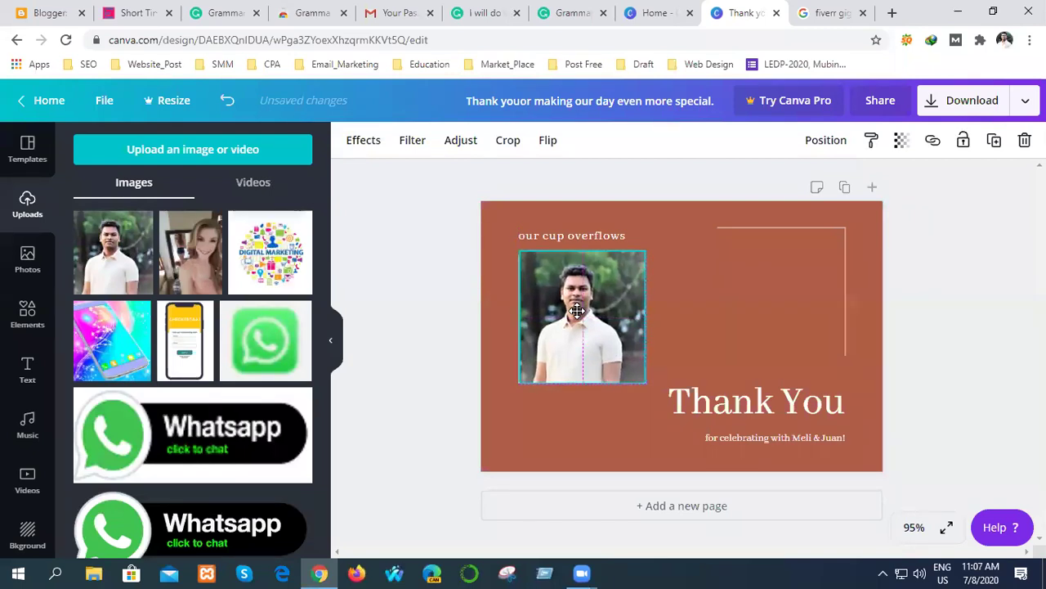
{"action": "left_click", "coordinate": [559, 427]}
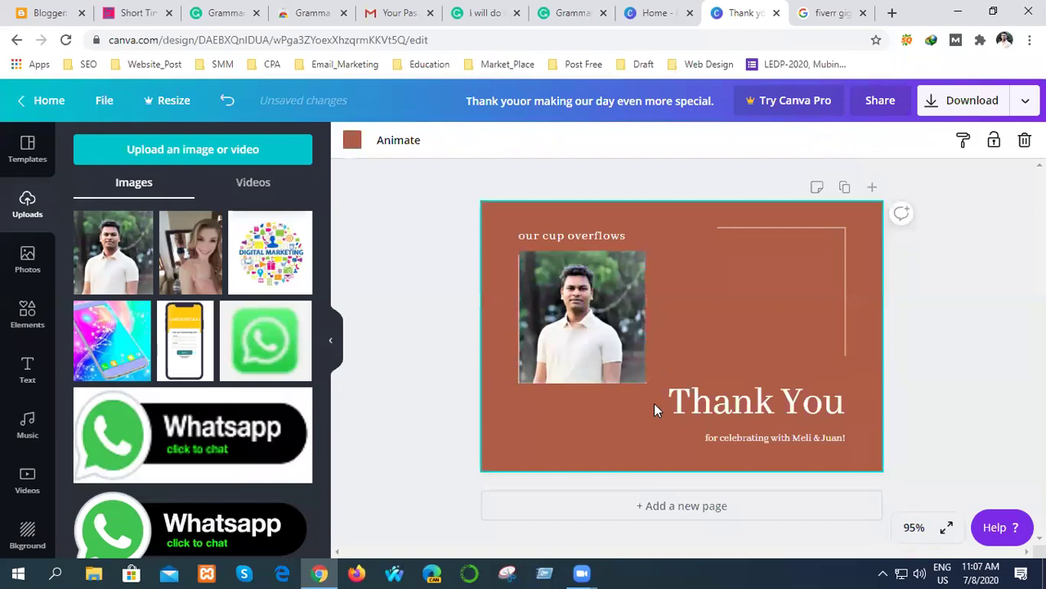
{"action": "left_click", "coordinate": [524, 327]}
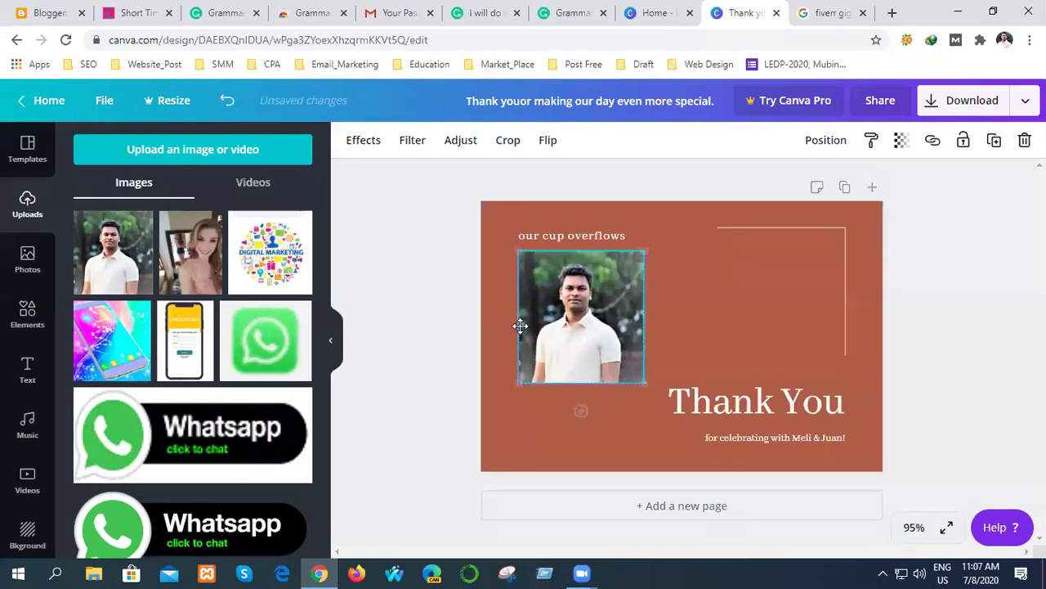
{"action": "left_click", "coordinate": [553, 425]}
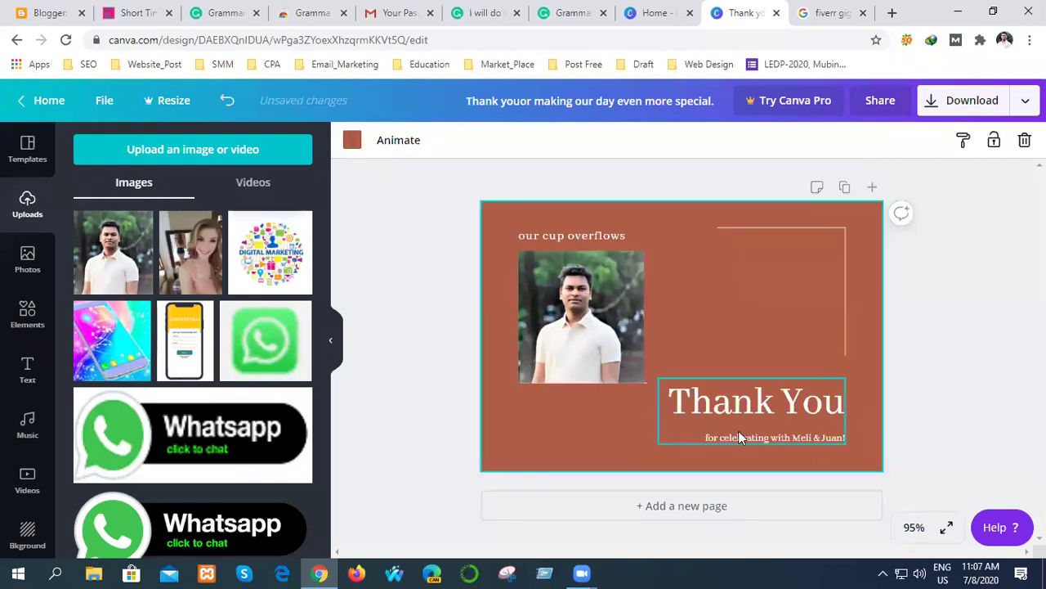
{"action": "left_click", "coordinate": [721, 296]}
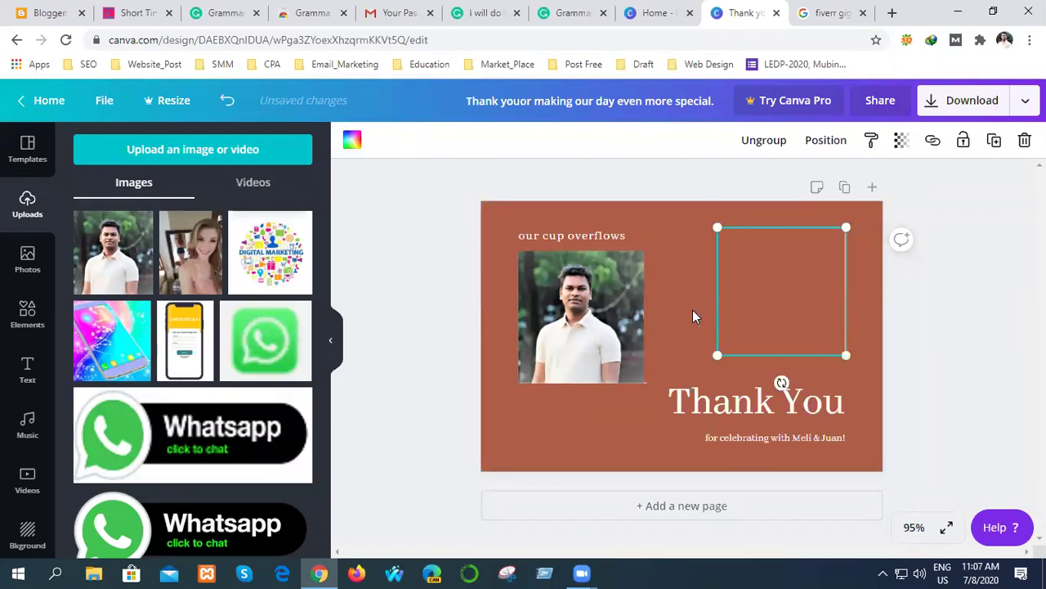
{"action": "left_click", "coordinate": [413, 338]}
- Add the "BEST-SELLERS" price-list text combination to the card
{"action": "left_click", "coordinate": [27, 368]}
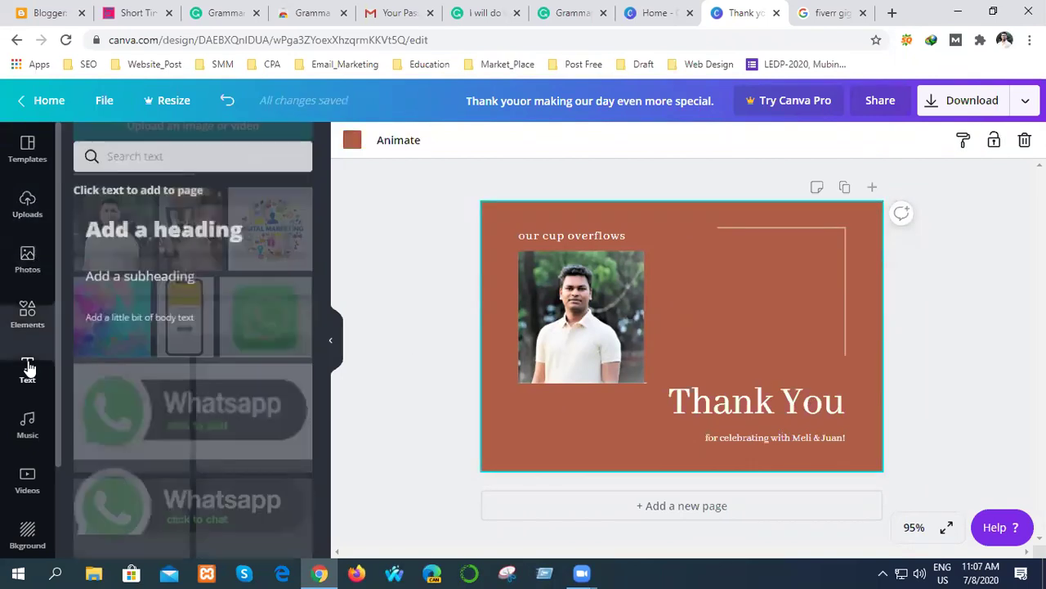
{"action": "scroll", "coordinate": [194, 421], "scroll_direction": "down", "scroll_amount": 3}
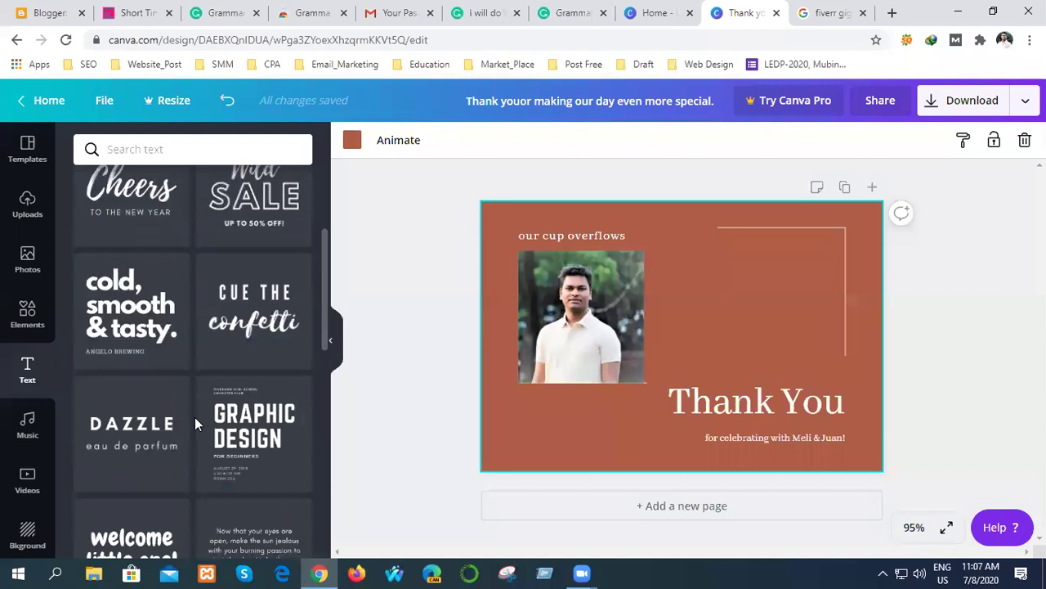
{"action": "scroll", "coordinate": [194, 417], "scroll_direction": "down", "scroll_amount": 10}
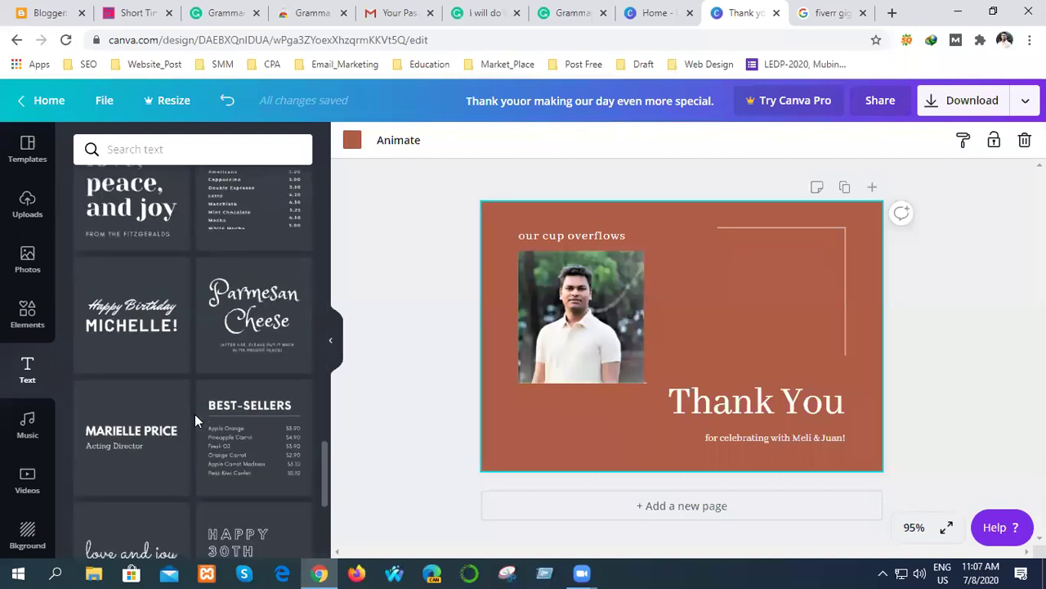
{"action": "scroll", "coordinate": [195, 413], "scroll_direction": "up", "scroll_amount": 2}
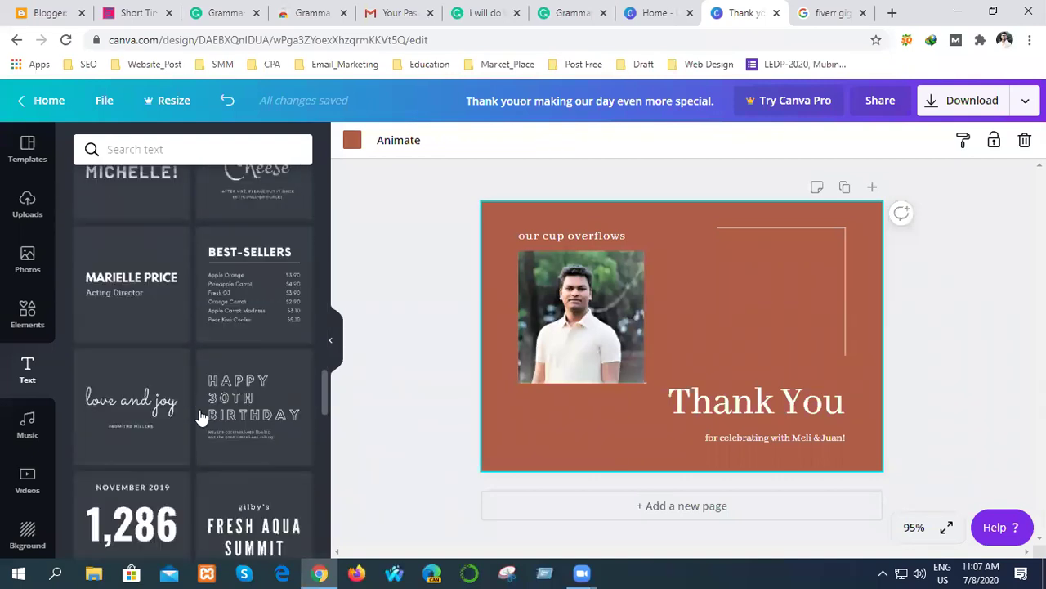
{"action": "left_click", "coordinate": [257, 290]}
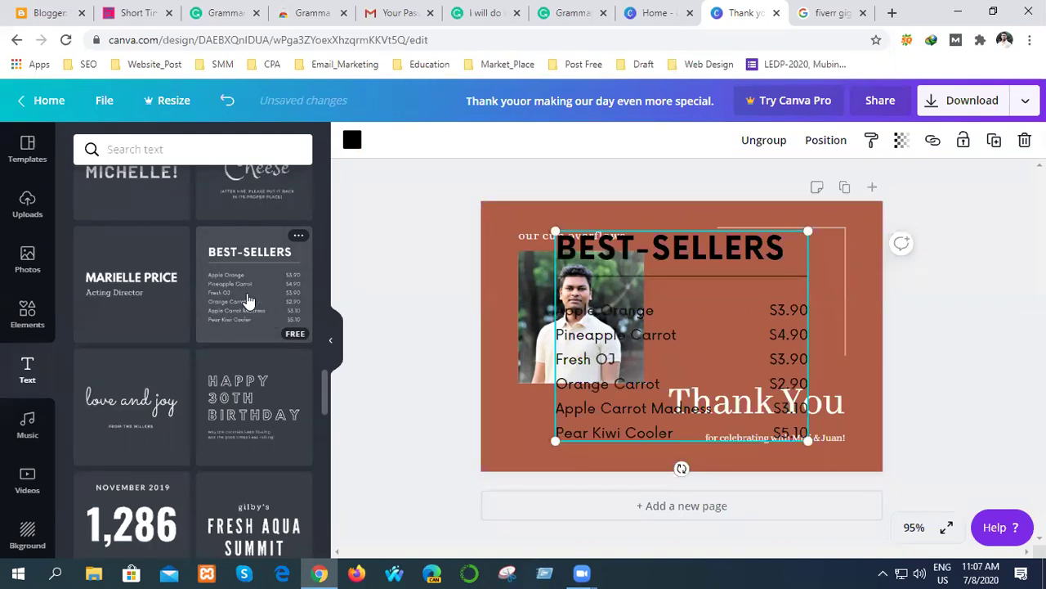
- Add a second copy of the "BEST-SELLERS" price list and shrink one copy toward its upper-right corner
{"action": "left_click_drag", "start_coordinate": [239, 285], "coordinate": [479, 311]}
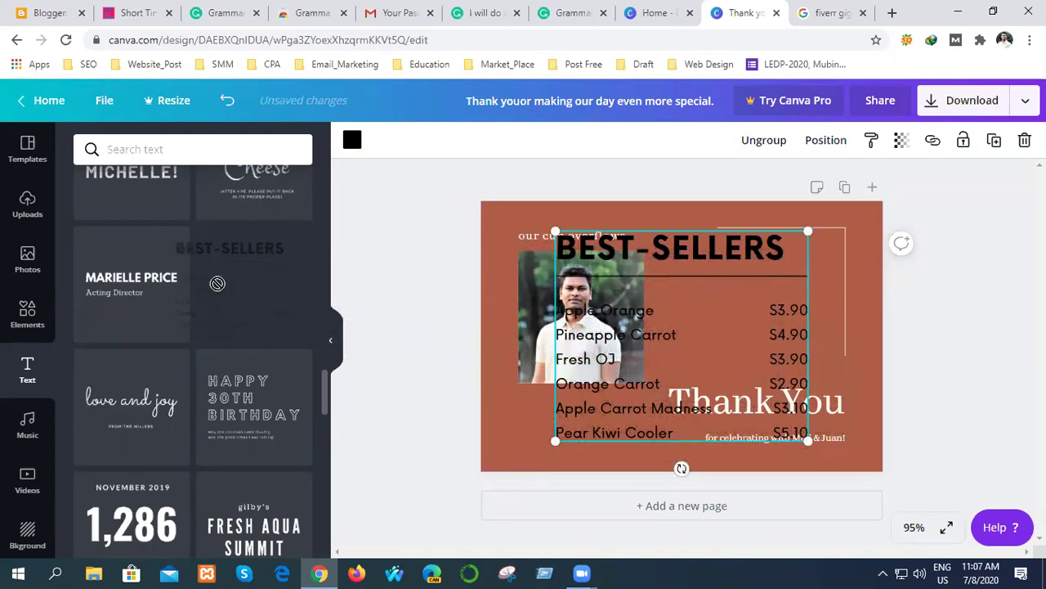
{"action": "left_click", "coordinate": [675, 237]}
{"action": "left_click_drag", "start_coordinate": [557, 441], "coordinate": [672, 380]}
- Delete the larger "BEST-SELLERS" price list that covers the portrait, keeping only the small copy
{"action": "left_click", "coordinate": [567, 422]}
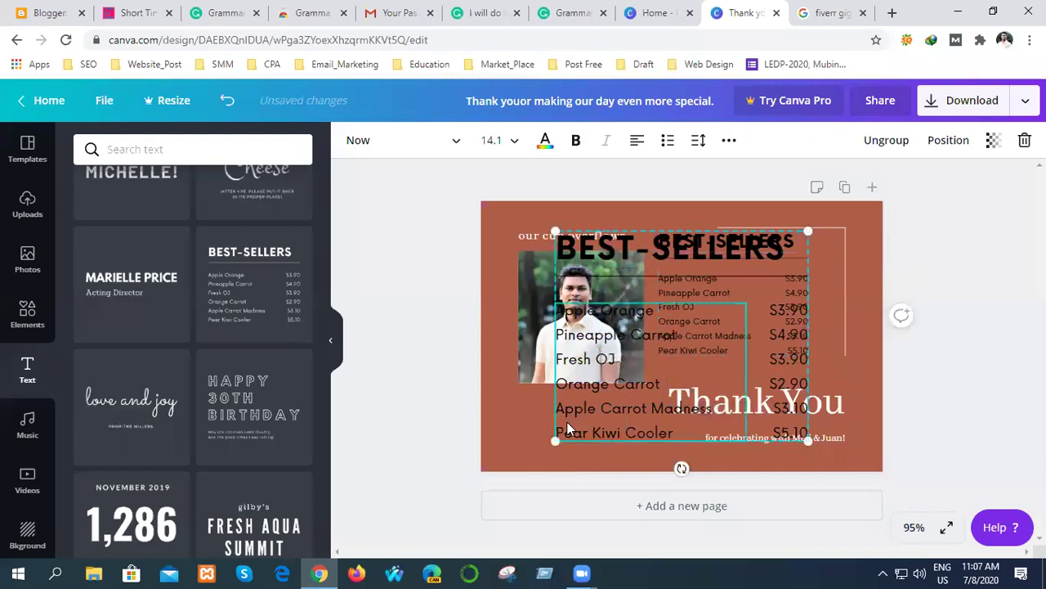
{"action": "left_click", "coordinate": [550, 257]}
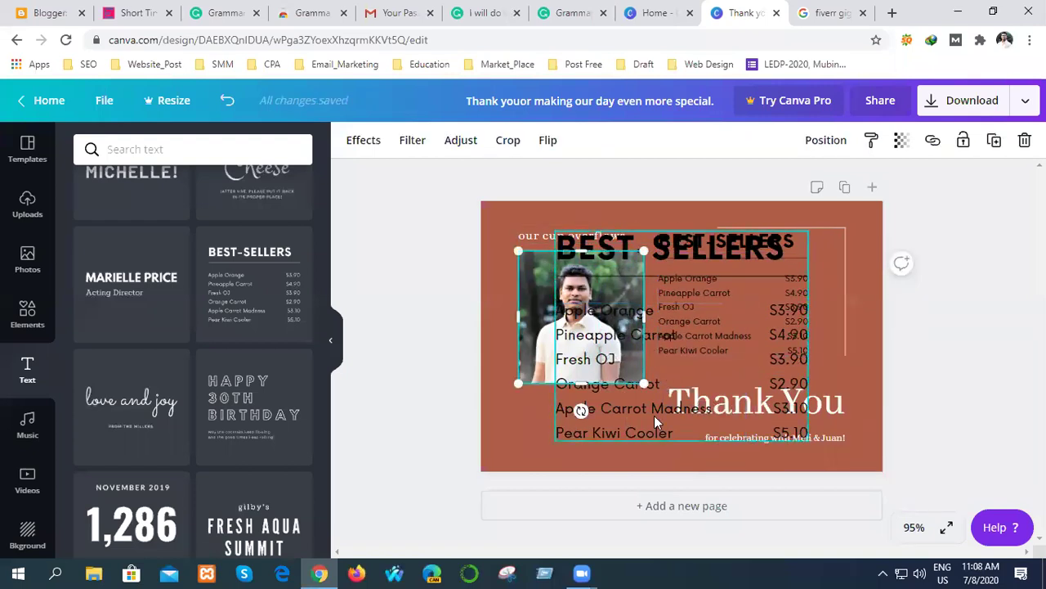
{"action": "left_click", "coordinate": [611, 437]}
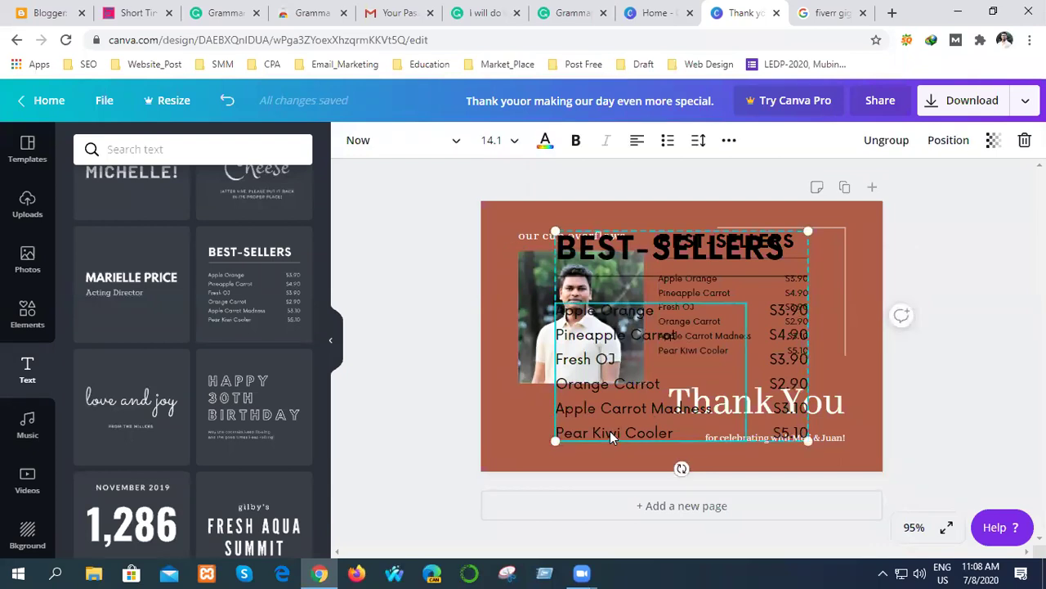
{"action": "key", "text": "Delete"}
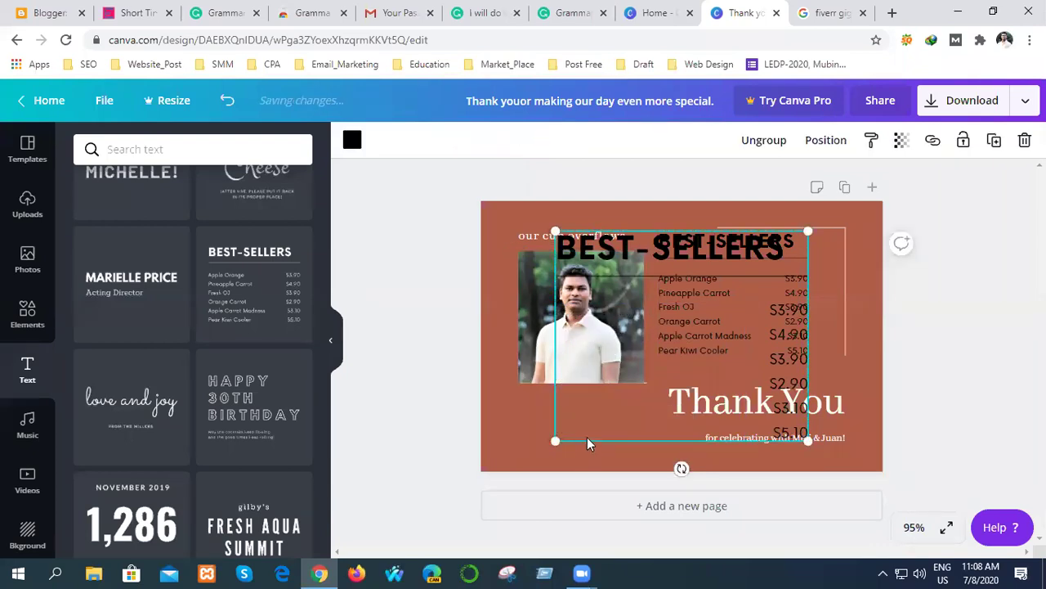
{"action": "key", "text": "Delete"}
- Resize the remaining "BEST-SELLERS" list to fill the space between the portrait and the vertical corner line, with item text at size 9.4
{"action": "left_click", "coordinate": [738, 323]}
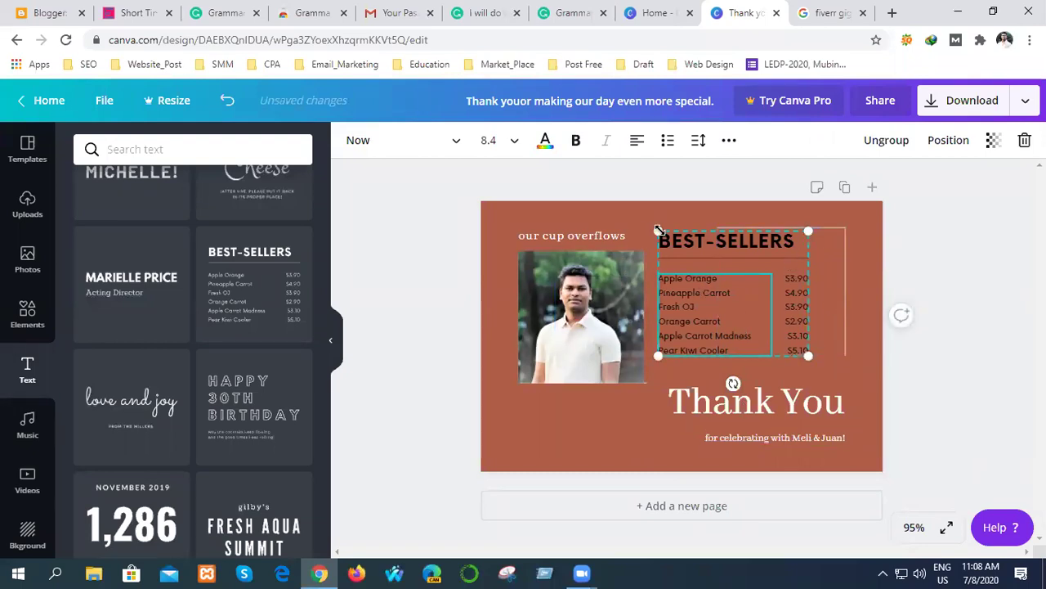
{"action": "left_click_drag", "start_coordinate": [660, 232], "coordinate": [672, 243]}
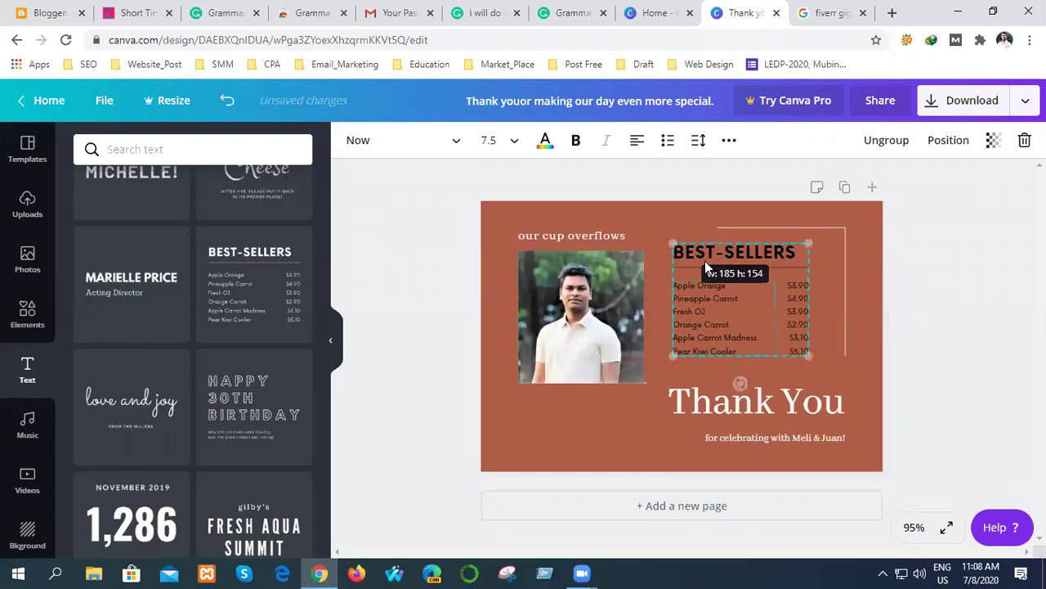
{"action": "left_click_drag", "start_coordinate": [807, 353], "coordinate": [842, 377]}
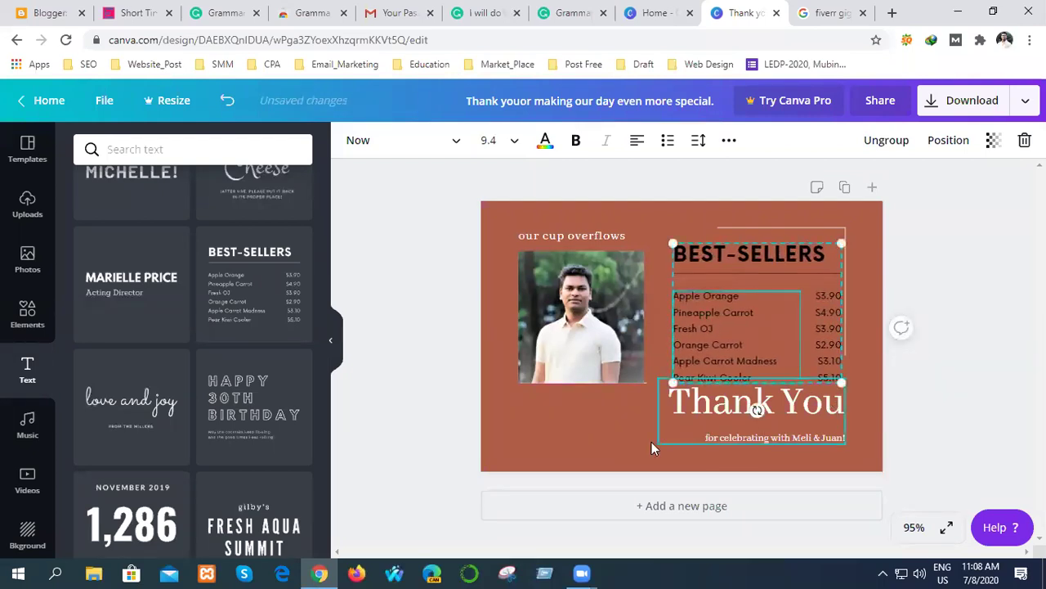
{"action": "left_click", "coordinate": [575, 439]}
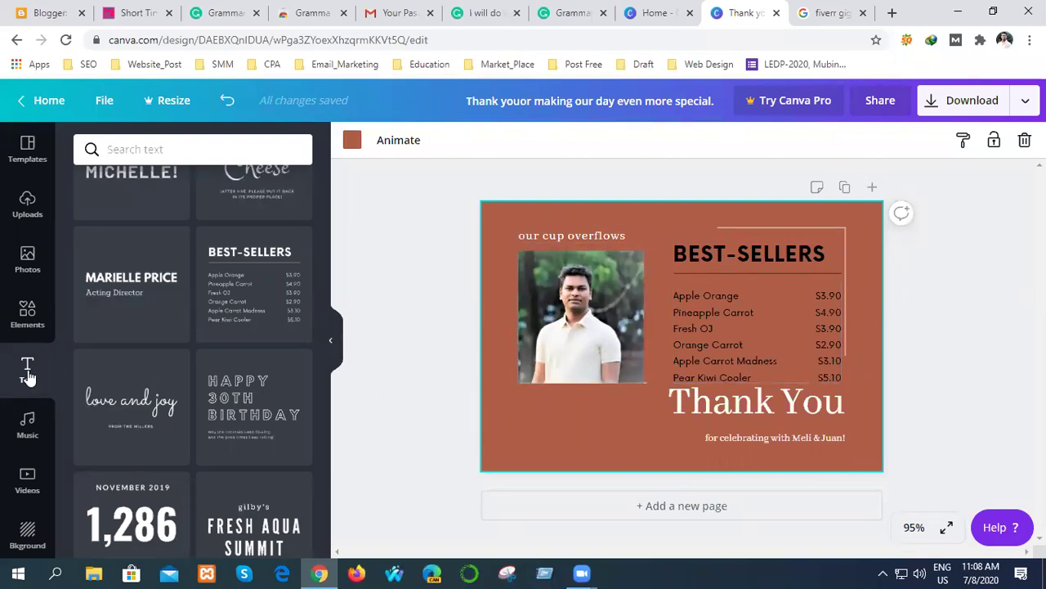
- Replace the rectangular portrait with a circular photo frame placed just below the "our cup overflows" text
{"action": "left_click", "coordinate": [28, 425]}
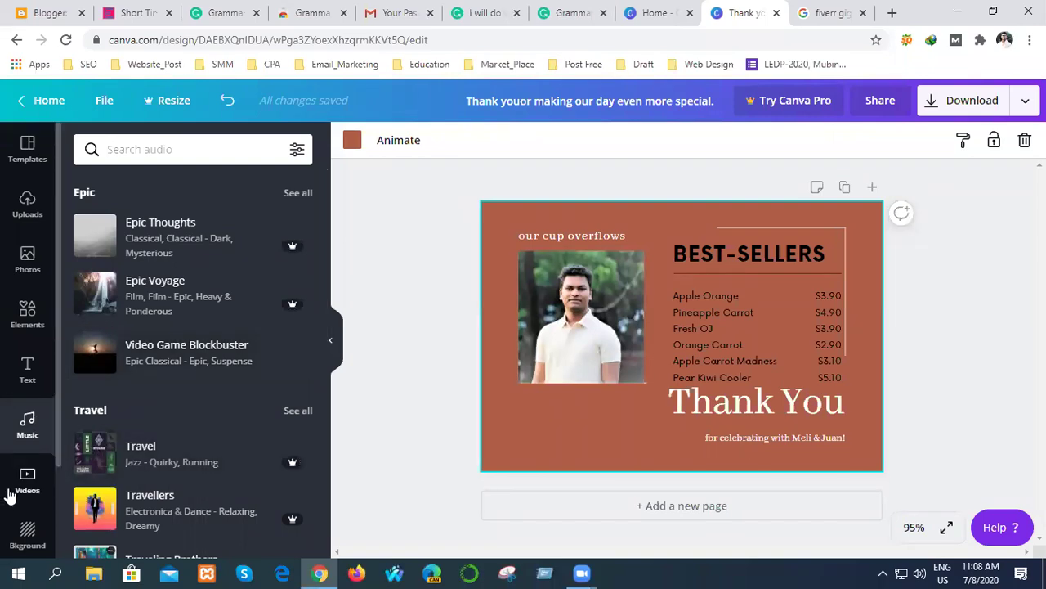
{"action": "left_click", "coordinate": [25, 315]}
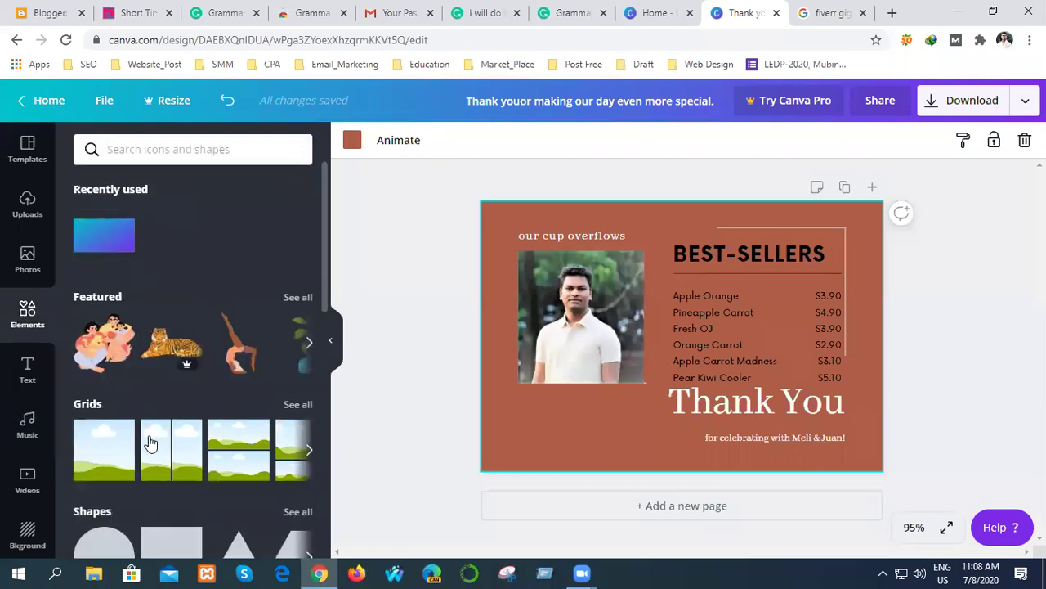
{"action": "scroll", "coordinate": [150, 438], "scroll_direction": "down", "scroll_amount": 2}
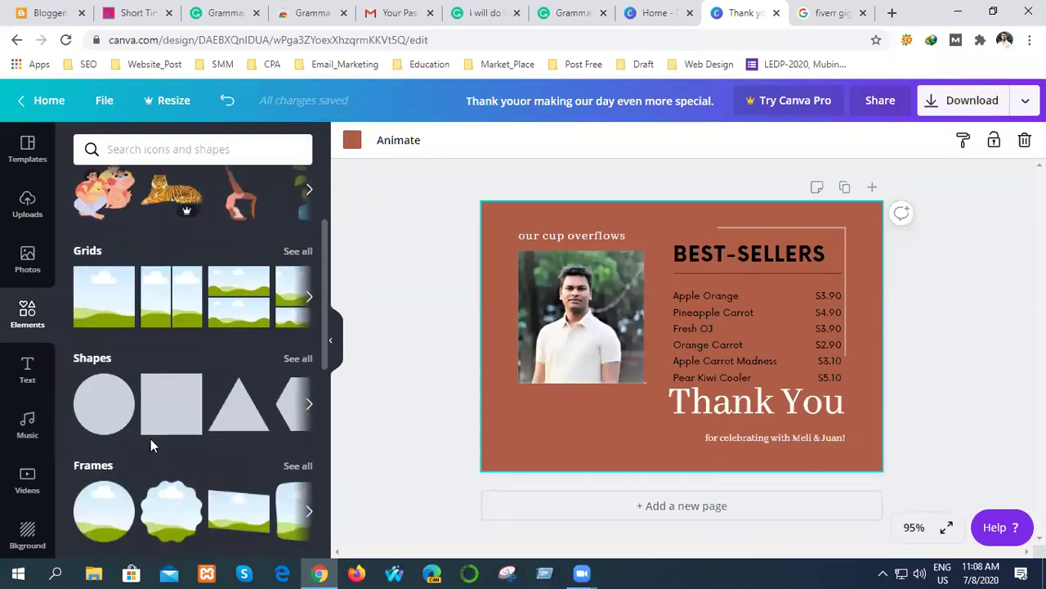
{"action": "left_click", "coordinate": [558, 311]}
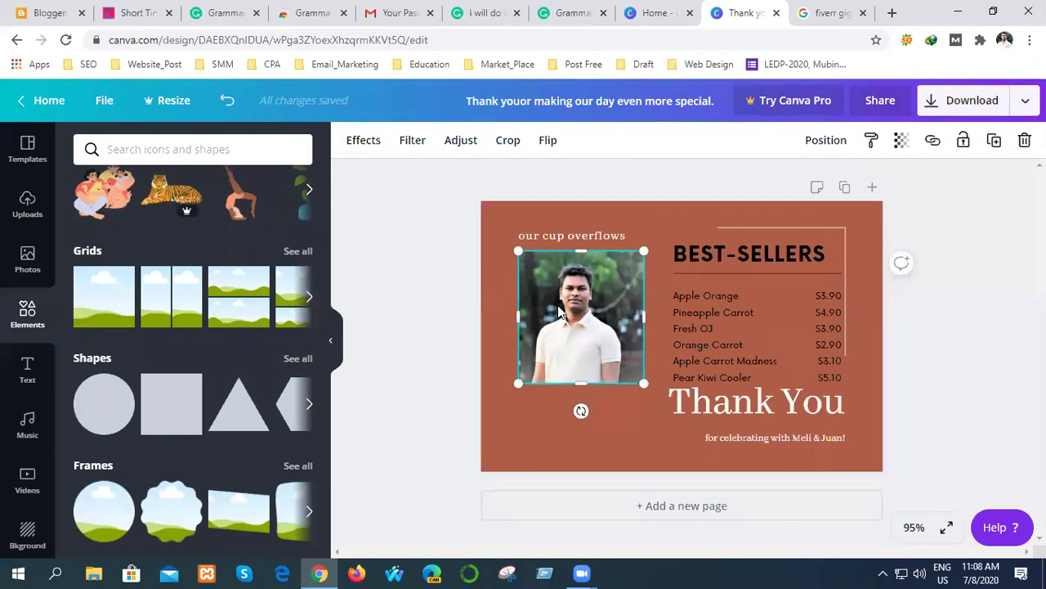
{"action": "key", "text": "Delete"}
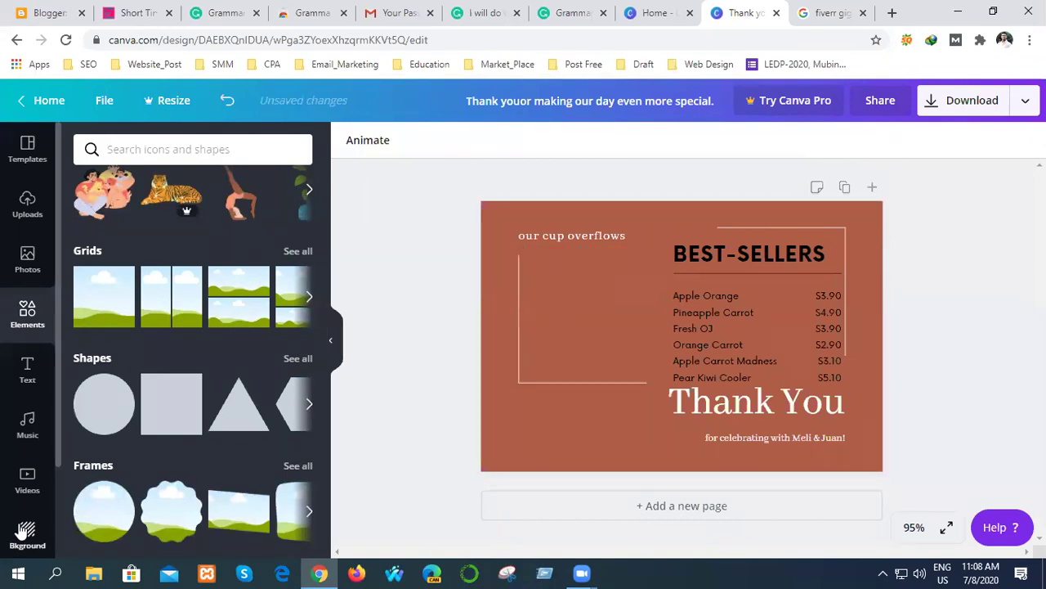
{"action": "left_click", "coordinate": [101, 517]}
{"action": "left_click_drag", "start_coordinate": [628, 354], "coordinate": [600, 326]}
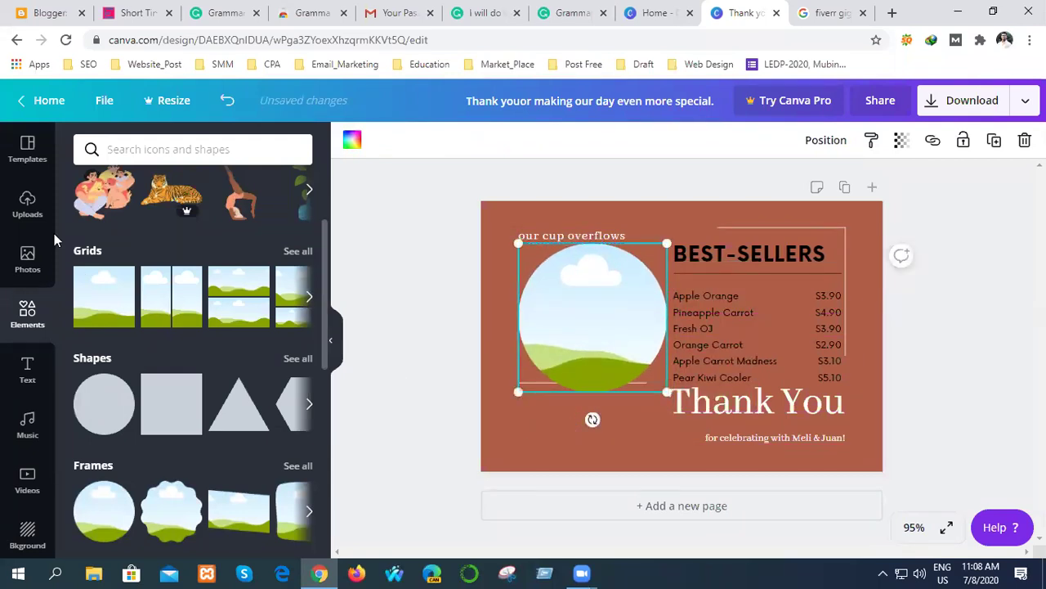
- Fill the circular frame with the uploaded portrait in the white polo shirt
{"action": "left_click", "coordinate": [27, 205]}
{"action": "left_click_drag", "start_coordinate": [119, 253], "coordinate": [641, 343]}
{"action": "left_click", "coordinate": [600, 429]}
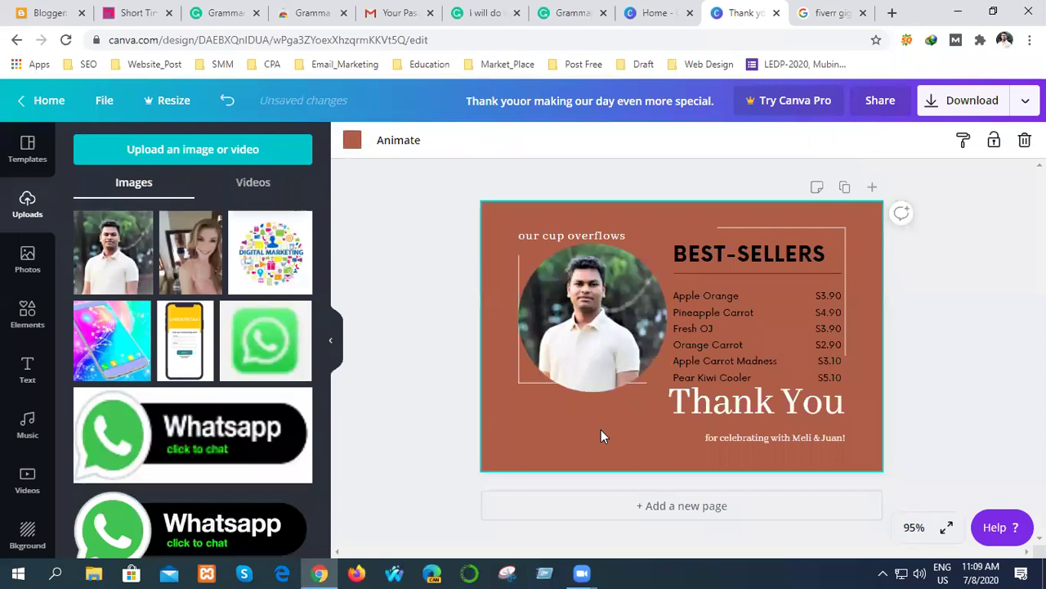
- Try to resize the circular portrait frame from its lower-left corner
{"action": "left_click", "coordinate": [526, 384]}
{"action": "left_click_drag", "start_coordinate": [522, 391], "coordinate": [535, 414]}
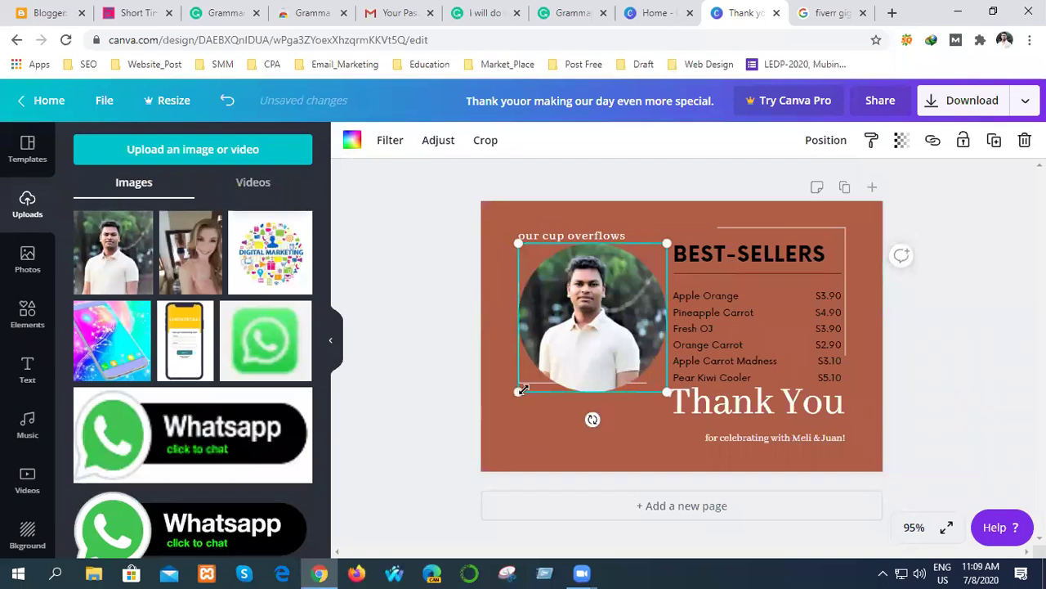
{"action": "left_click", "coordinate": [535, 447]}
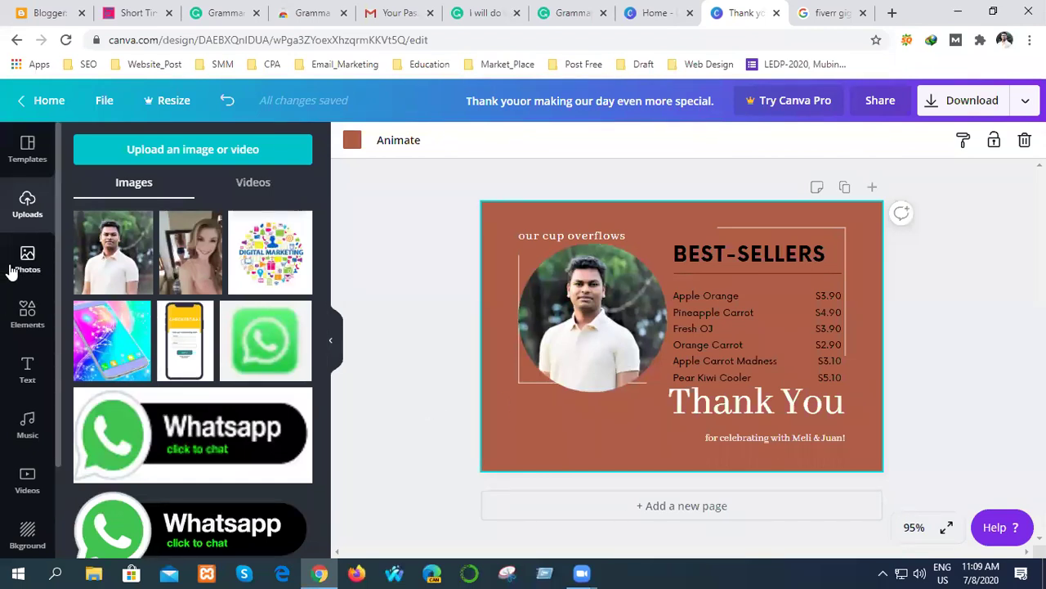
- Add the scalloped circle frame to the card and place it over the item names of the "BEST-SELLERS" list
{"action": "left_click", "coordinate": [24, 330]}
{"action": "scroll", "coordinate": [159, 441], "scroll_direction": "down", "scroll_amount": 3}
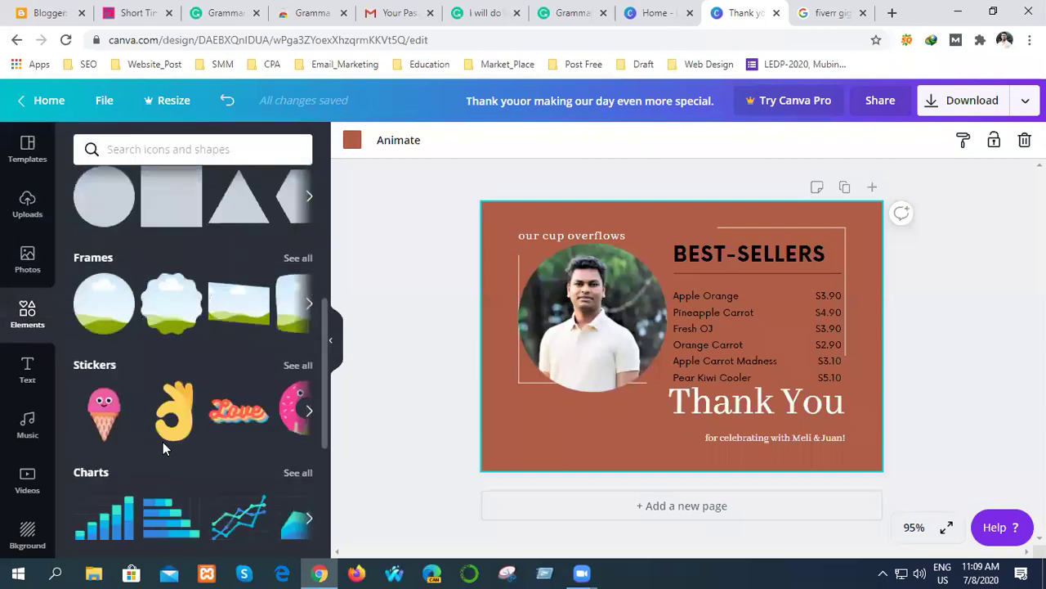
{"action": "left_click", "coordinate": [166, 299]}
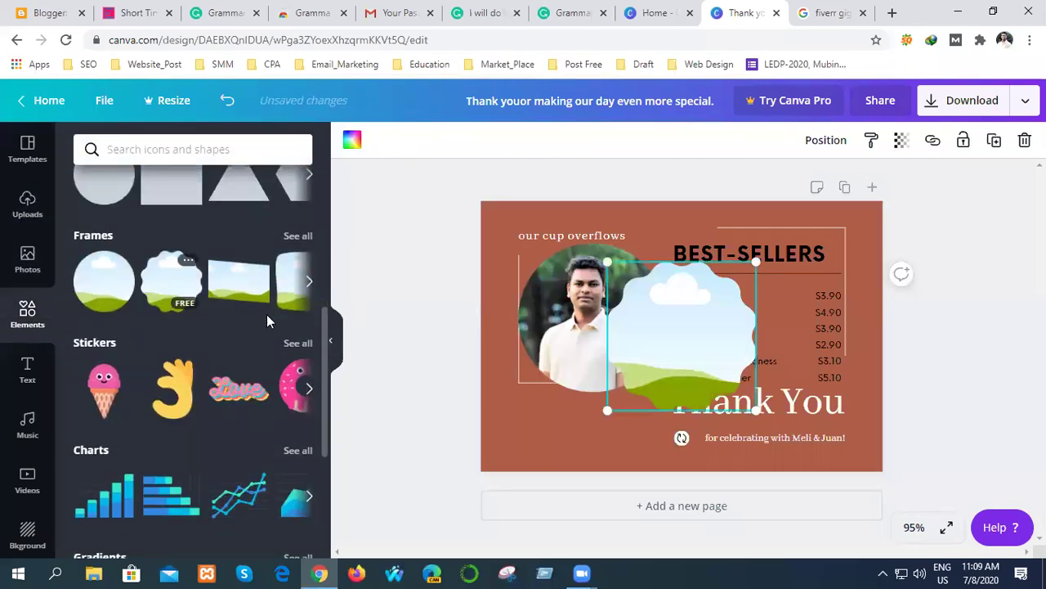
{"action": "left_click_drag", "start_coordinate": [663, 355], "coordinate": [716, 342]}
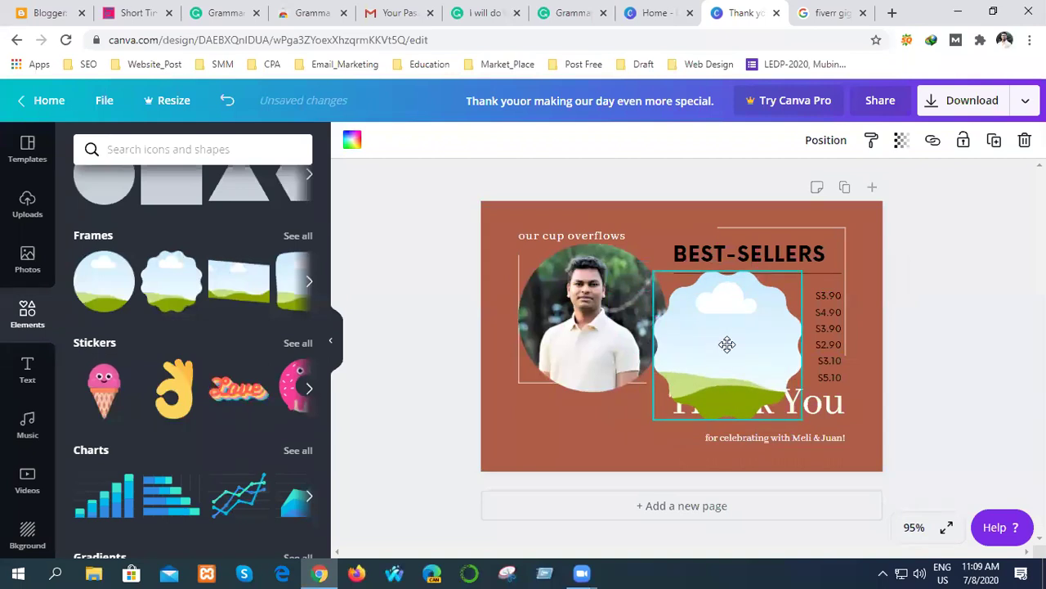
- Fill the scalloped frame with the uploaded portrait in the white polo shirt
{"action": "left_click", "coordinate": [26, 200]}
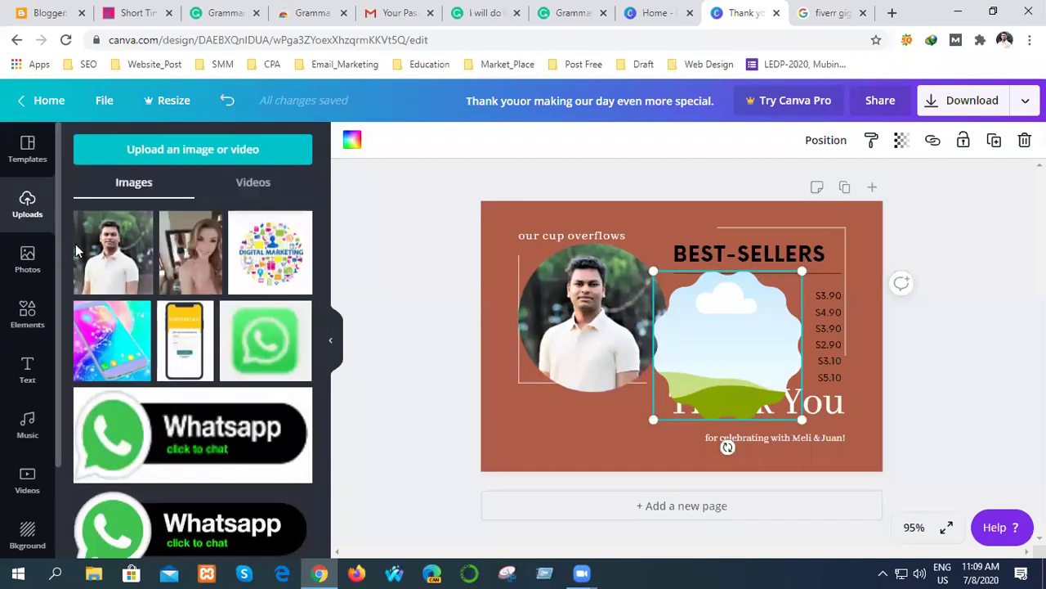
{"action": "left_click", "coordinate": [124, 273]}
{"action": "left_click_drag", "start_coordinate": [673, 384], "coordinate": [720, 359]}
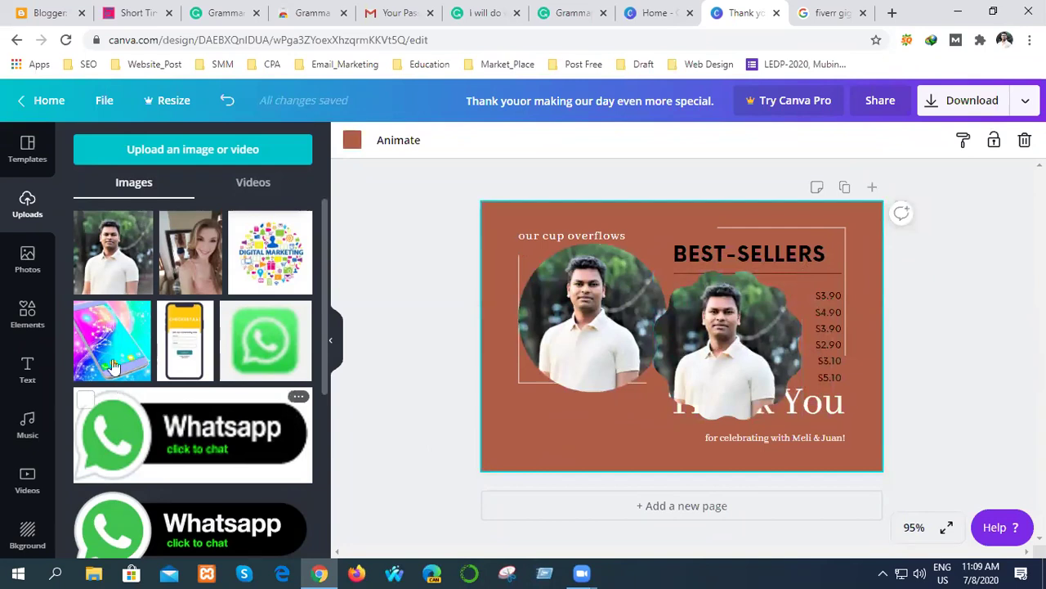
- Add the stock photo of a hand against sunlight, shrink it and place it in the card's lower-left corner
{"action": "left_click", "coordinate": [28, 266]}
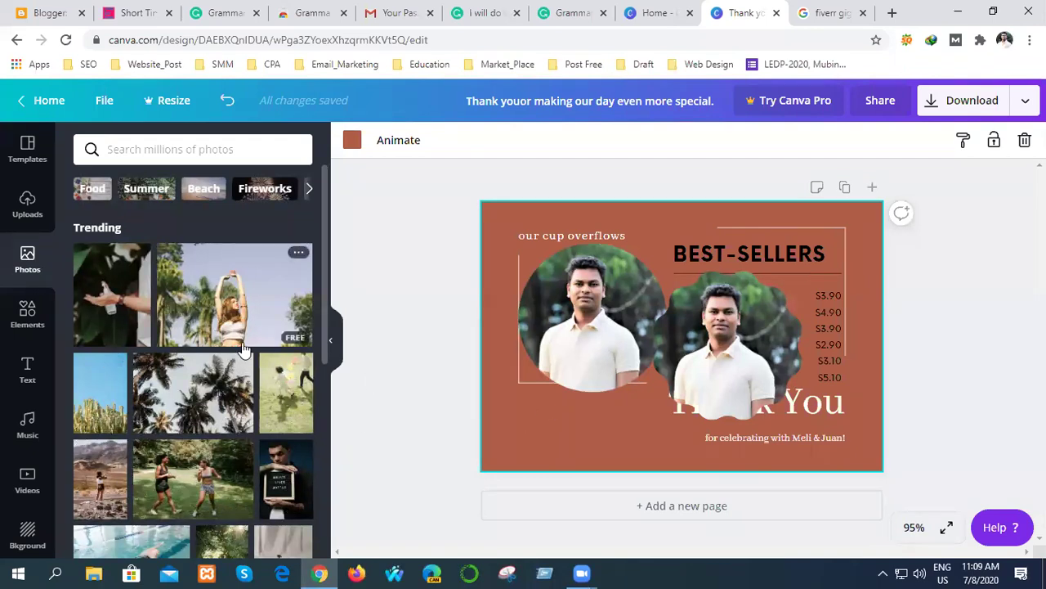
{"action": "scroll", "coordinate": [208, 436], "scroll_direction": "down", "scroll_amount": 5}
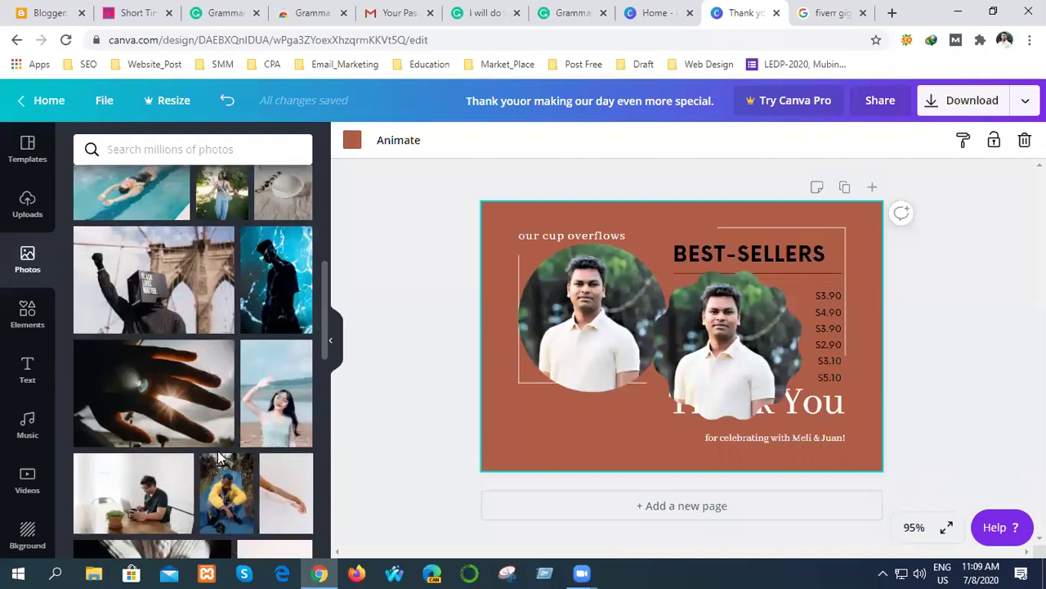
{"action": "left_click", "coordinate": [150, 417]}
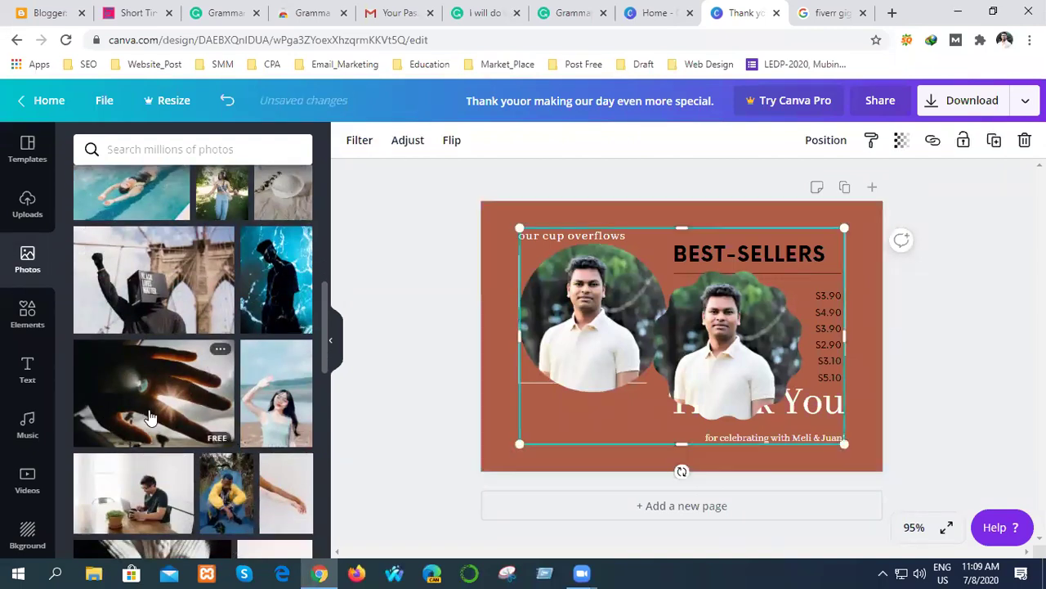
{"action": "left_click_drag", "start_coordinate": [520, 230], "coordinate": [721, 362]}
{"action": "left_click_drag", "start_coordinate": [775, 402], "coordinate": [570, 415]}
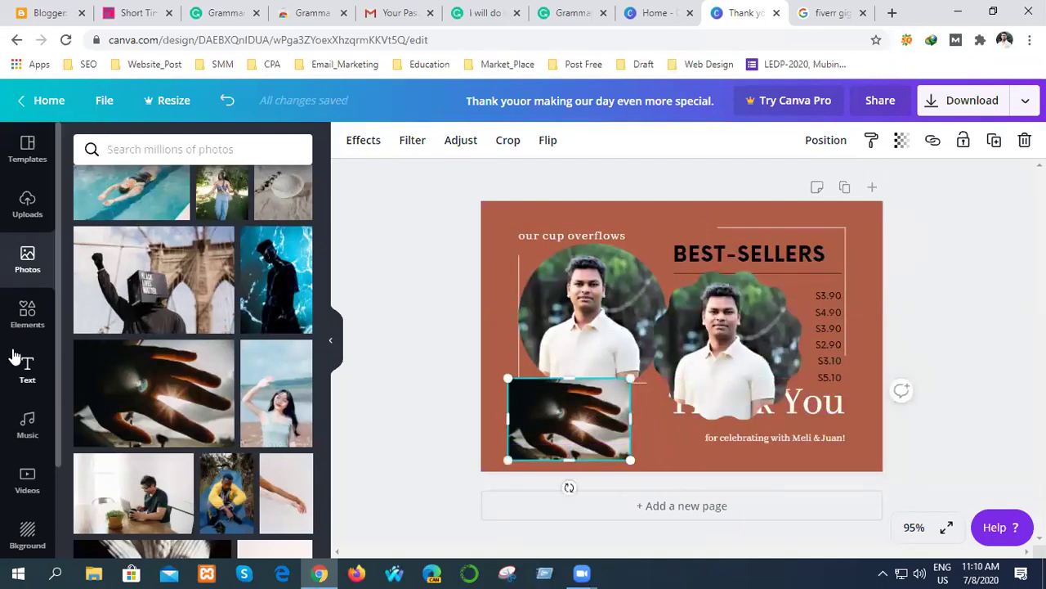
- Add the slanted rectangular frame over the card's lower-left area and fill it with the hand photo
{"action": "left_click", "coordinate": [27, 310]}
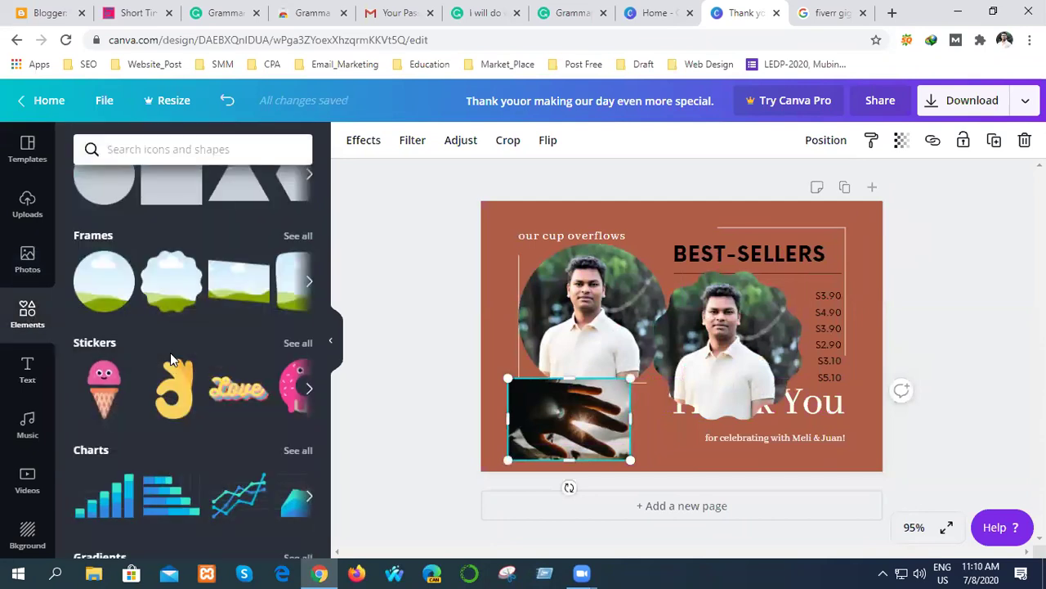
{"action": "left_click", "coordinate": [256, 290]}
{"action": "left_click_drag", "start_coordinate": [545, 429], "coordinate": [607, 390]}
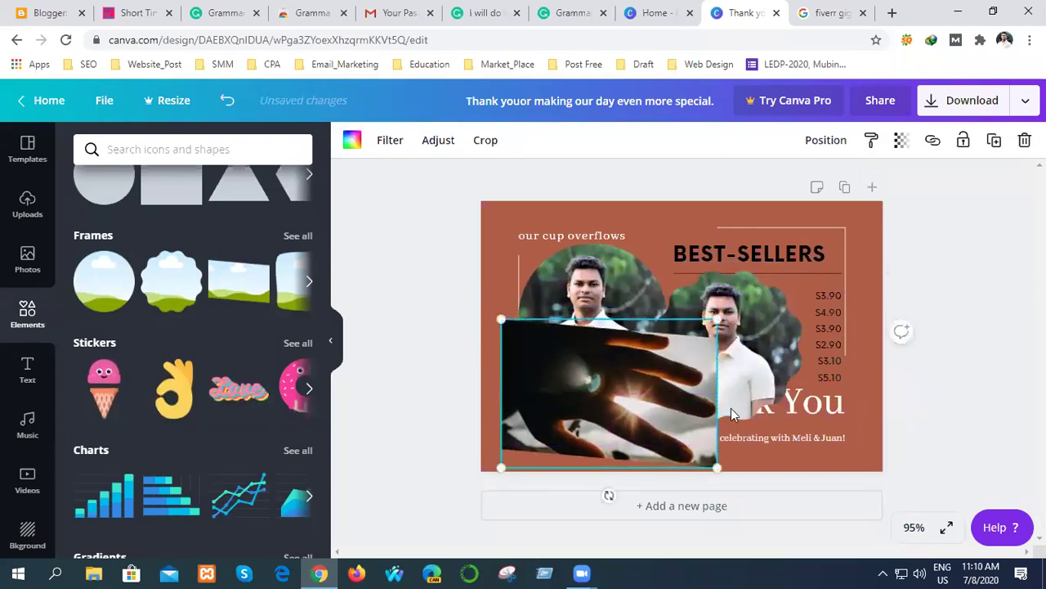
{"action": "left_click", "coordinate": [862, 436]}
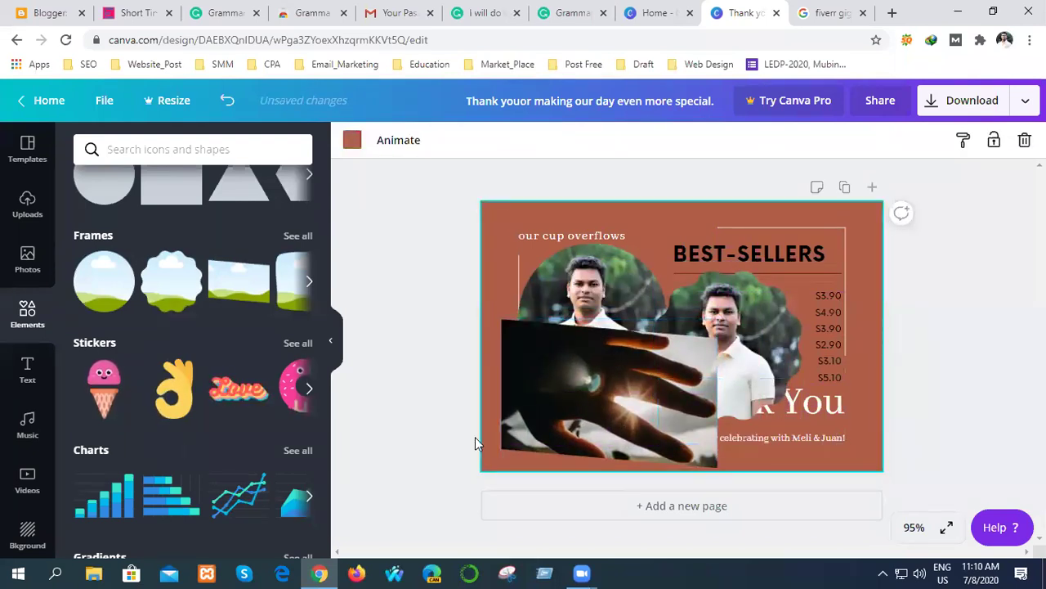
- Add the animated "Love" sticker, shrink it and place it in the card's upper-right corner
{"action": "left_click", "coordinate": [237, 392]}
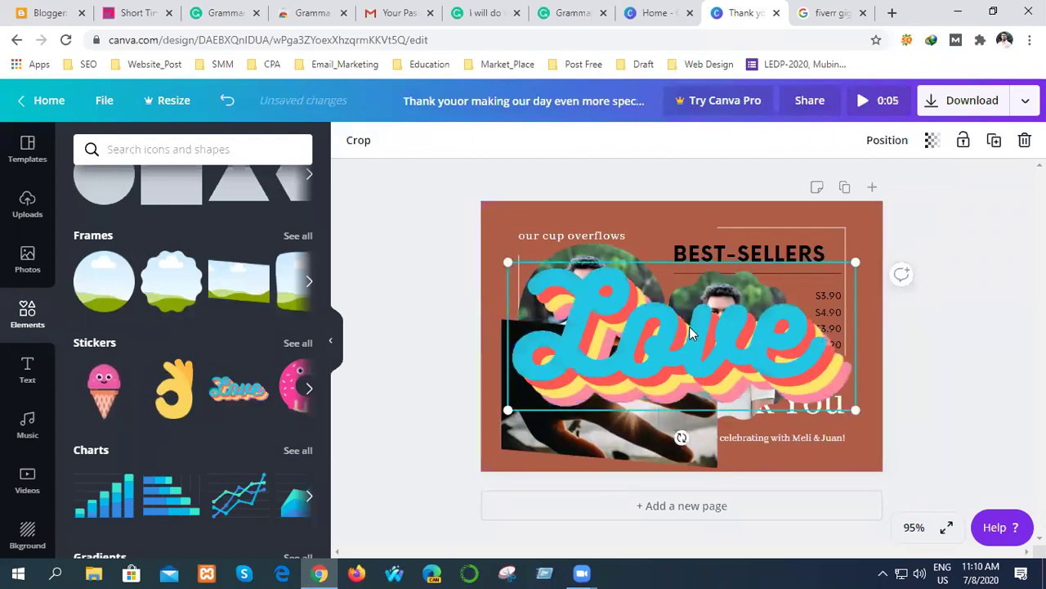
{"action": "left_click_drag", "start_coordinate": [689, 326], "coordinate": [706, 278]}
{"action": "left_click_drag", "start_coordinate": [520, 356], "coordinate": [718, 274]}
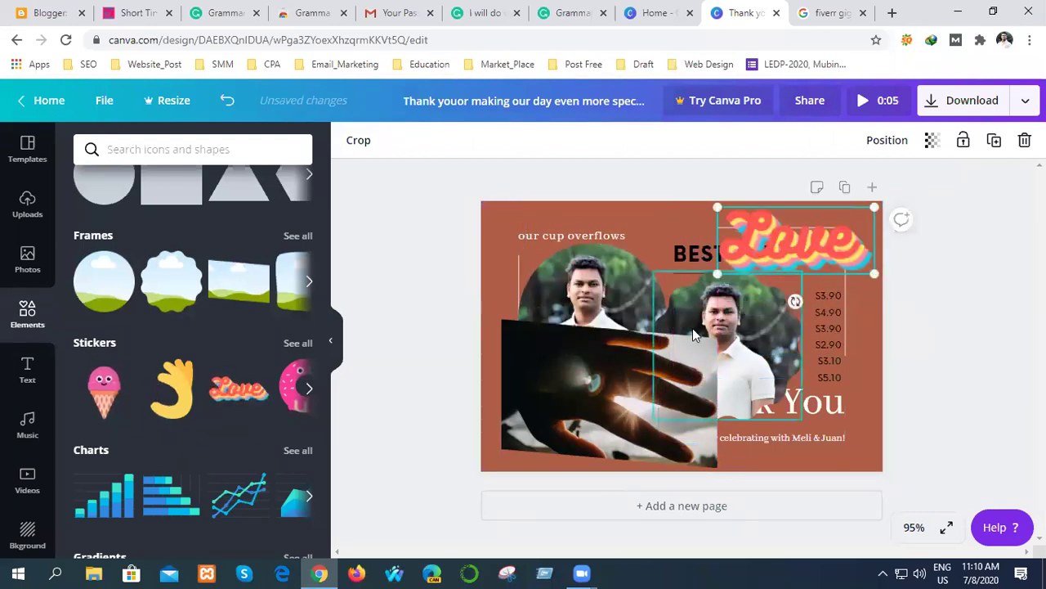
{"action": "left_click", "coordinate": [870, 374]}
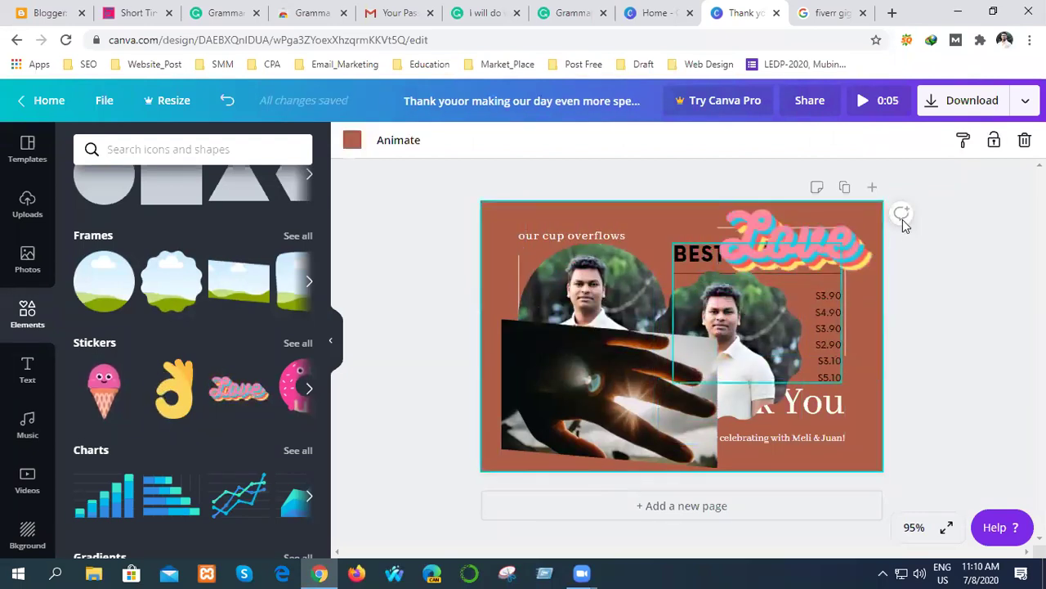
- Request an MP4 Video download of the card and dismiss the download manager prompt and the Pro offer
{"action": "left_click", "coordinate": [971, 104]}
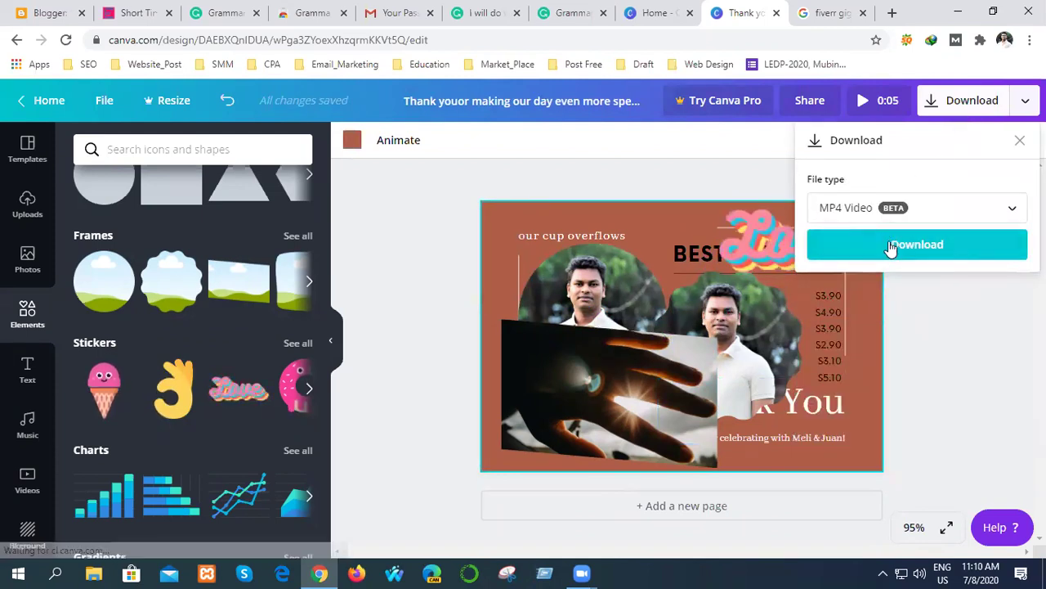
{"action": "left_click", "coordinate": [899, 246]}
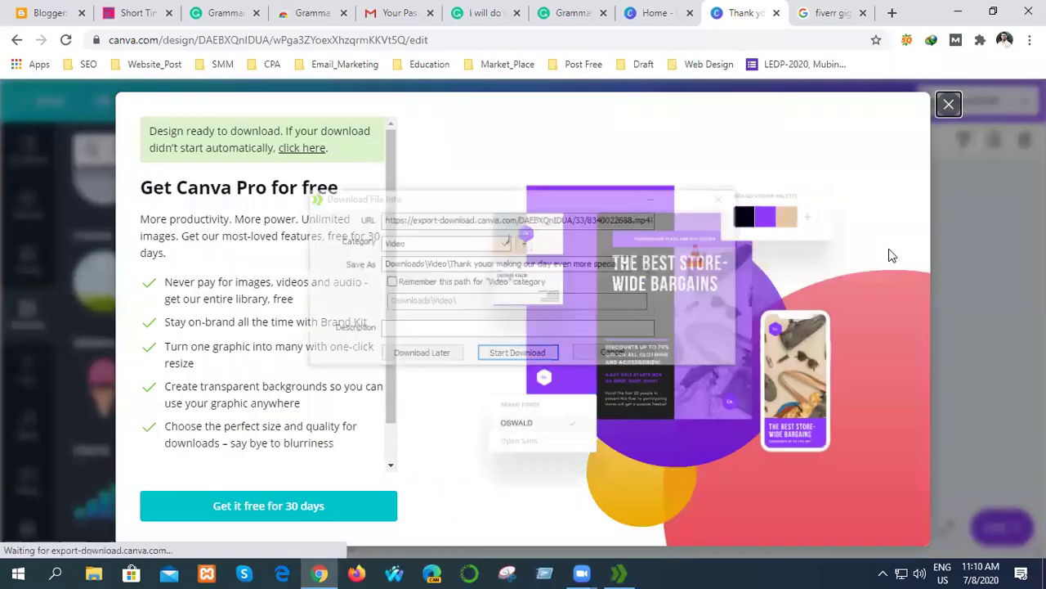
{"action": "left_click", "coordinate": [723, 197]}
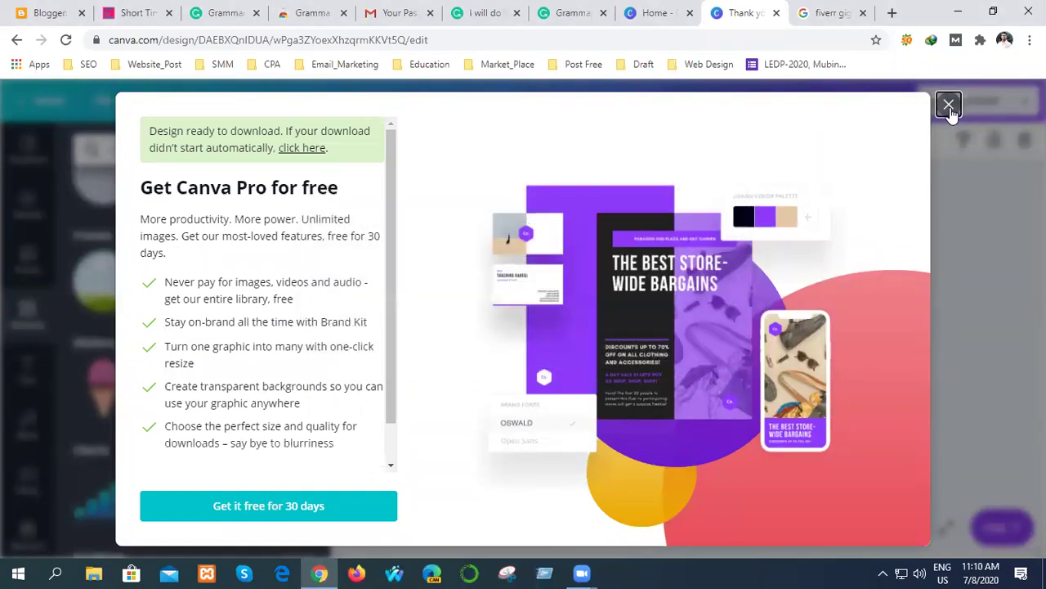
{"action": "left_click", "coordinate": [950, 106]}
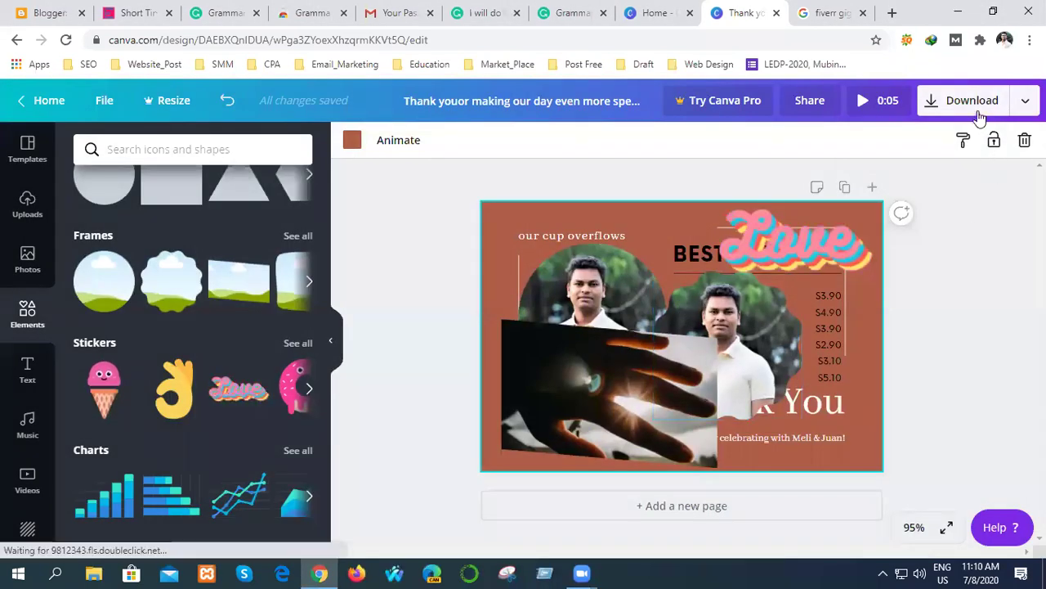
- Delete the "Love" sticker from the card
{"action": "left_click", "coordinate": [812, 237]}
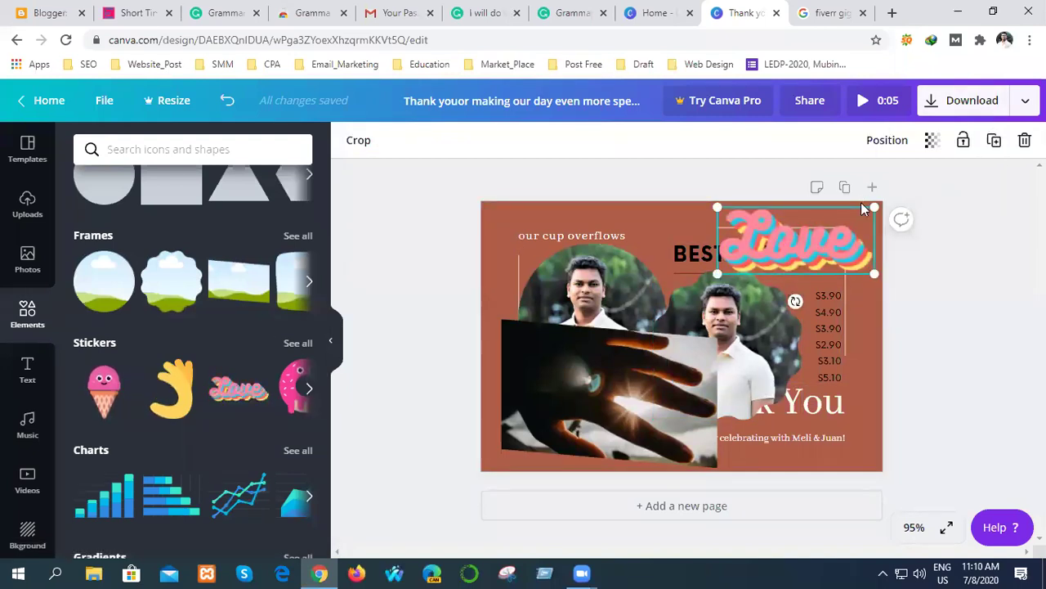
{"action": "key", "text": "Delete"}
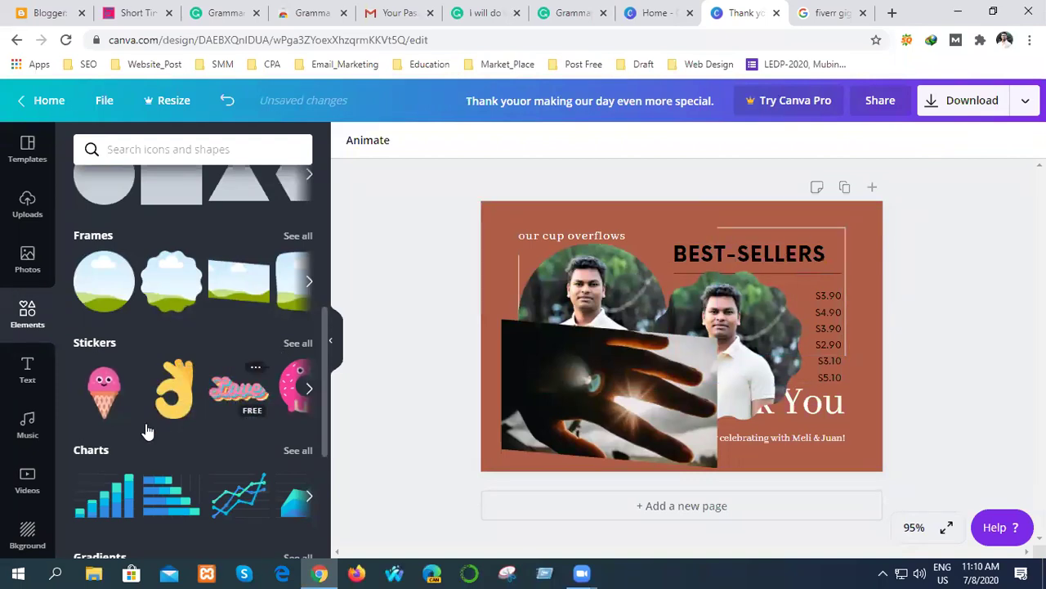
- Add the seated figure in green scrubs from the Coronavirus set and place it between "our cup overflows" and "BEST-SELLERS"
{"action": "scroll", "coordinate": [151, 438], "scroll_direction": "down", "scroll_amount": 2}
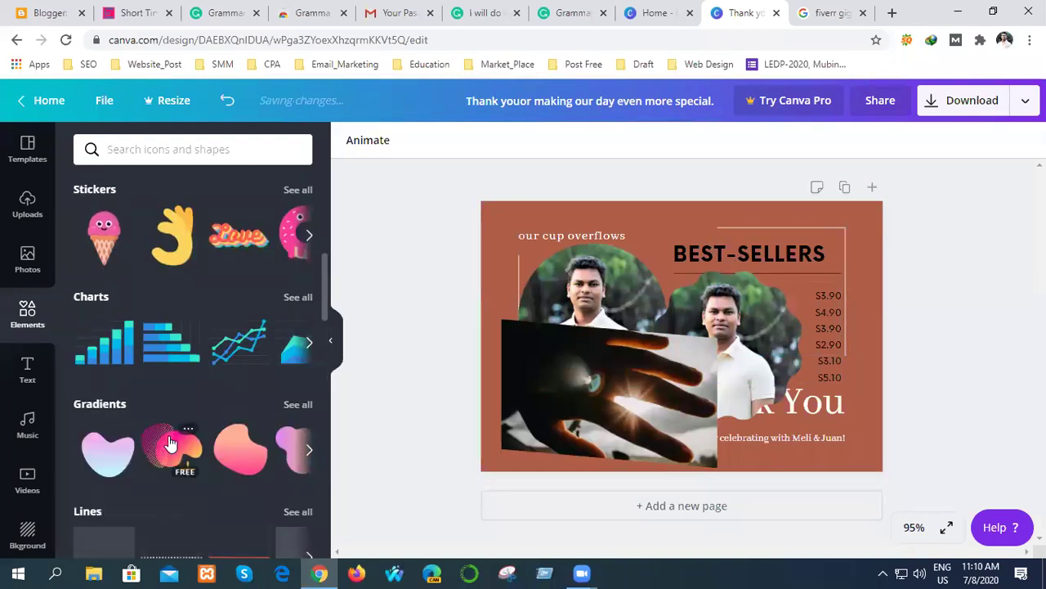
{"action": "scroll", "coordinate": [170, 443], "scroll_direction": "down", "scroll_amount": 2}
{"action": "scroll", "coordinate": [170, 443], "scroll_direction": "up", "scroll_amount": 1}
{"action": "scroll", "coordinate": [170, 443], "scroll_direction": "down", "scroll_amount": 2}
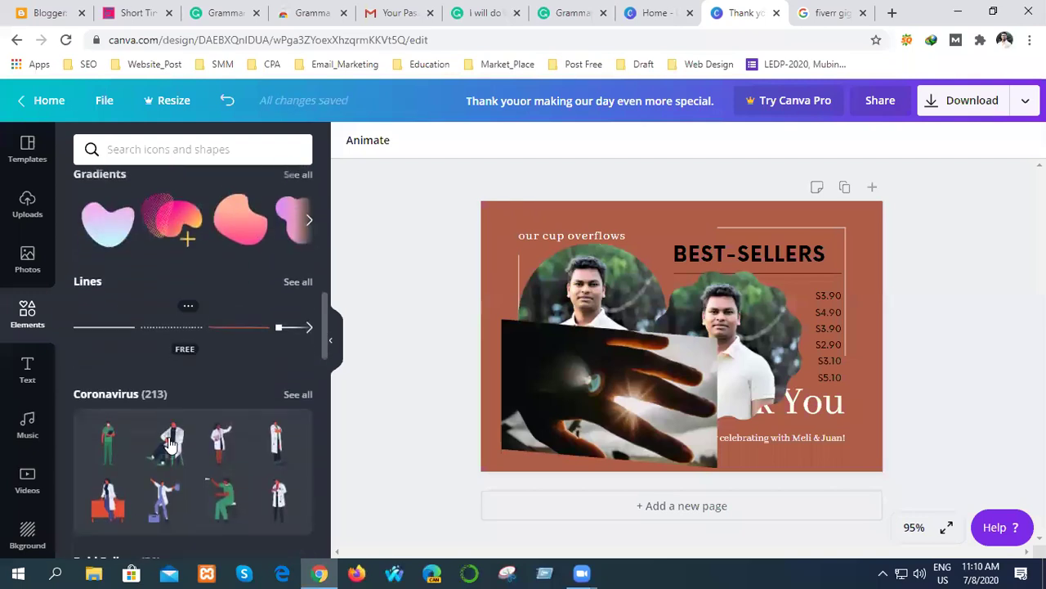
{"action": "scroll", "coordinate": [217, 307], "scroll_direction": "up", "scroll_amount": 2}
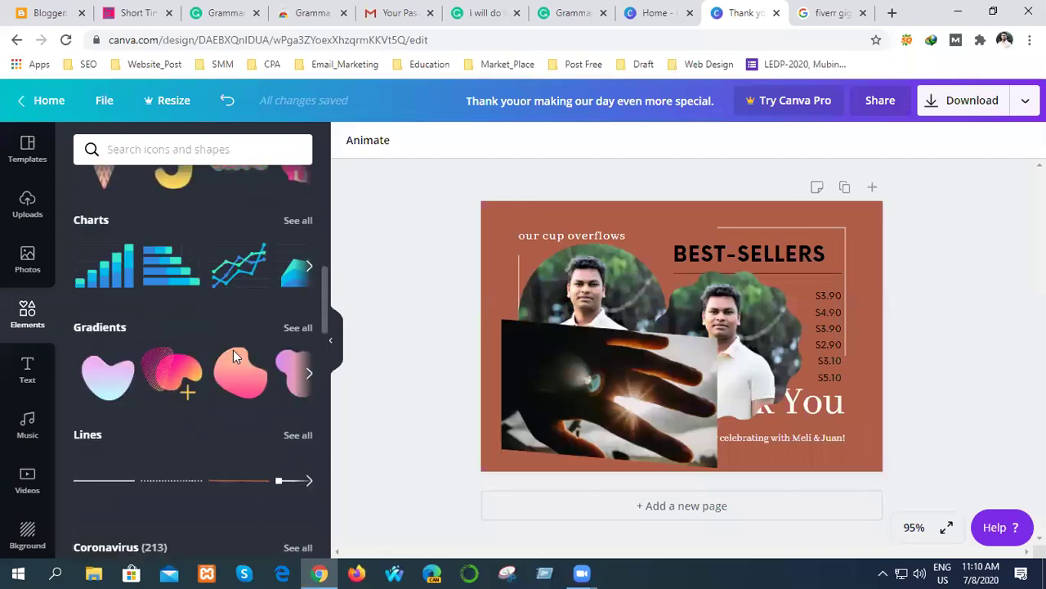
{"action": "scroll", "coordinate": [239, 438], "scroll_direction": "down", "scroll_amount": 3}
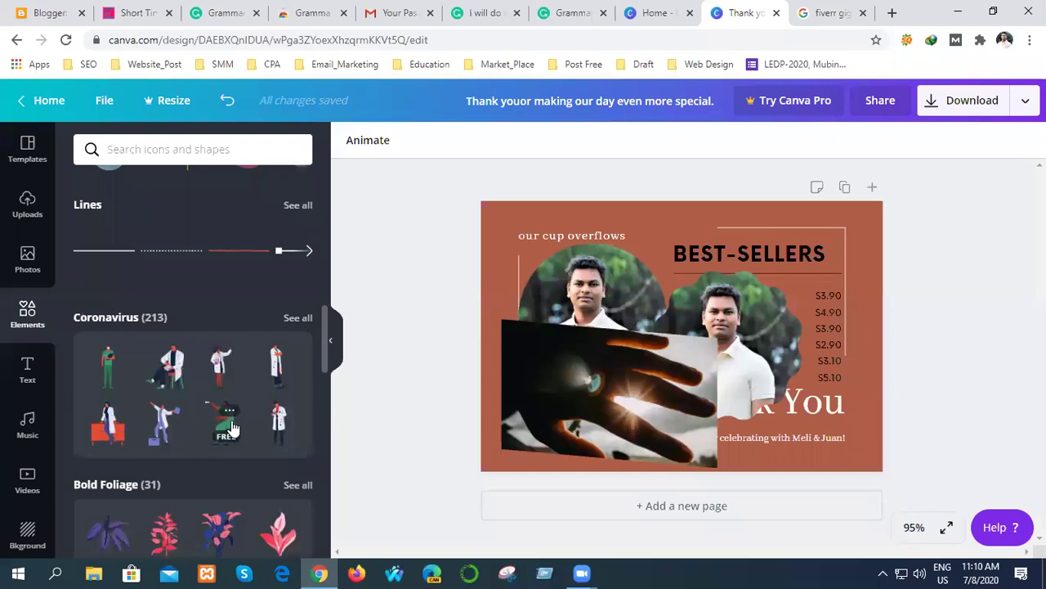
{"action": "left_click", "coordinate": [229, 430]}
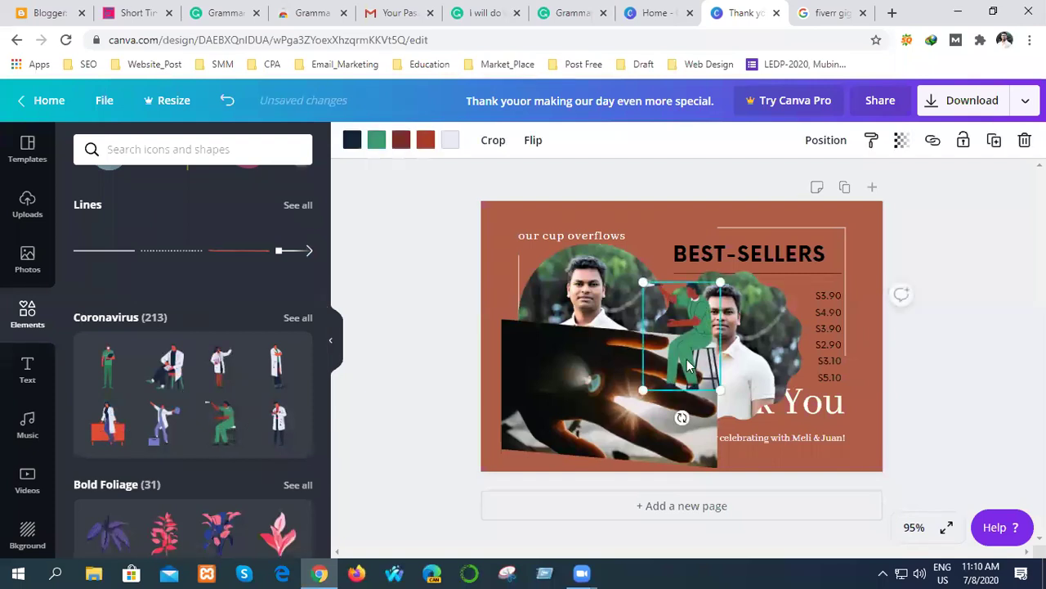
{"action": "left_click_drag", "start_coordinate": [687, 359], "coordinate": [662, 285]}
- Add the red leafy branch from the Bold Foliage set and place it on the hand photo
{"action": "scroll", "coordinate": [214, 488], "scroll_direction": "down", "scroll_amount": 3}
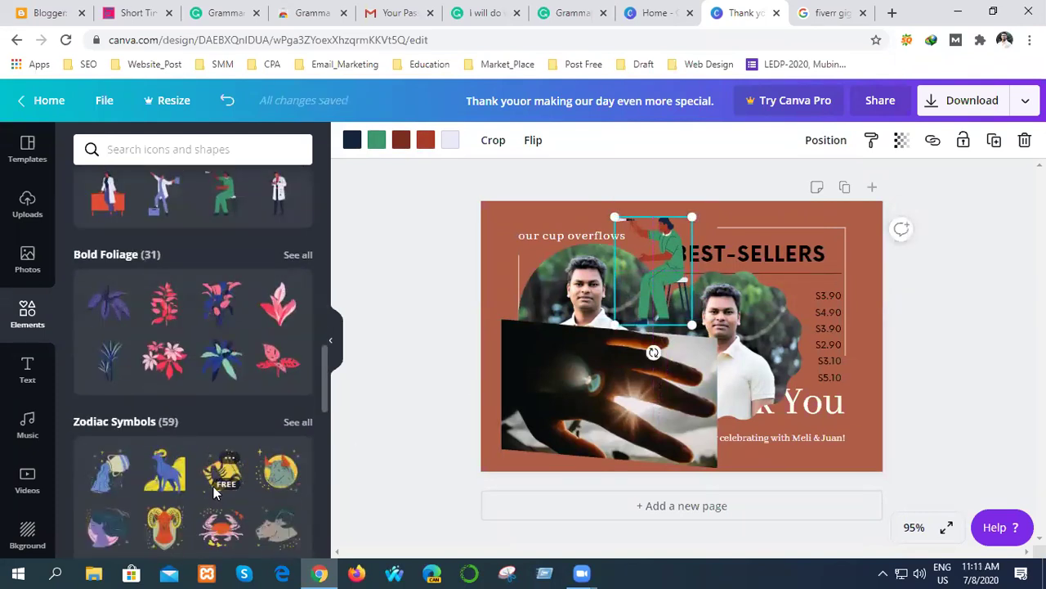
{"action": "left_click", "coordinate": [168, 313]}
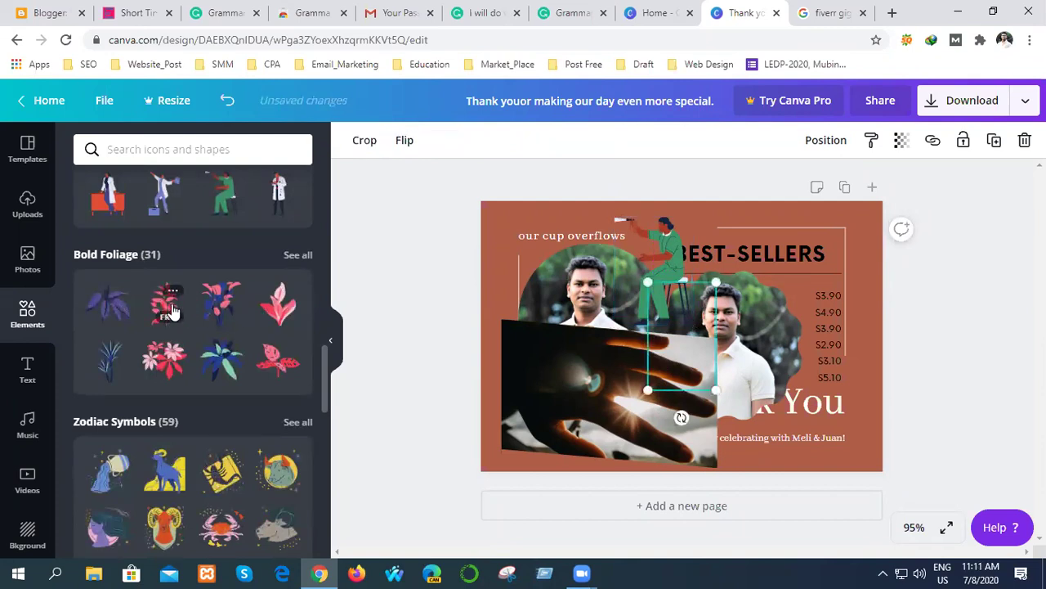
{"action": "left_click_drag", "start_coordinate": [677, 335], "coordinate": [597, 390]}
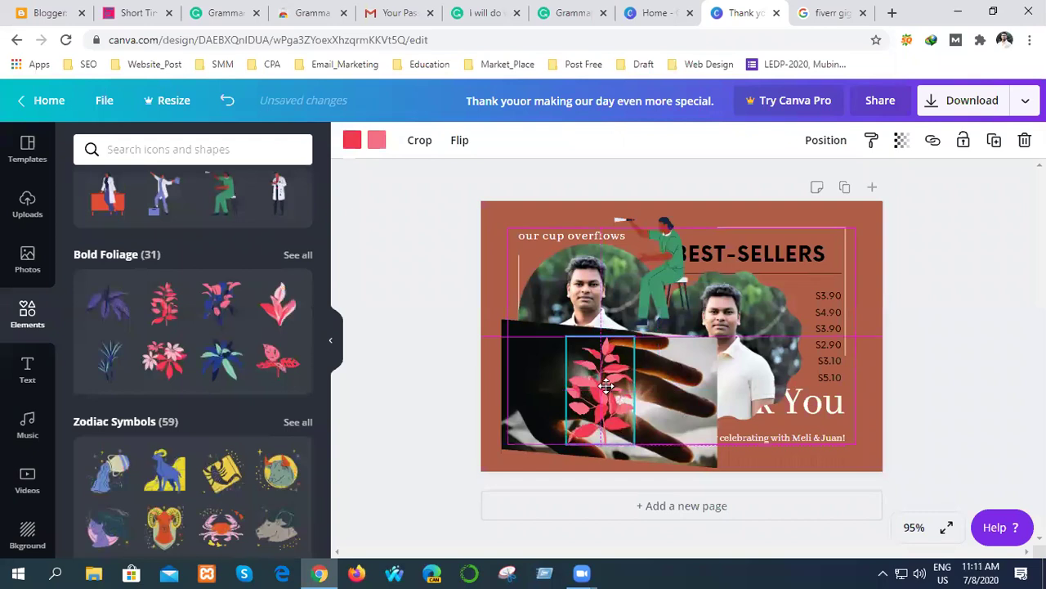
- Download the card as a PNG and dismiss the Pro trial offer
{"action": "left_click", "coordinate": [972, 102]}
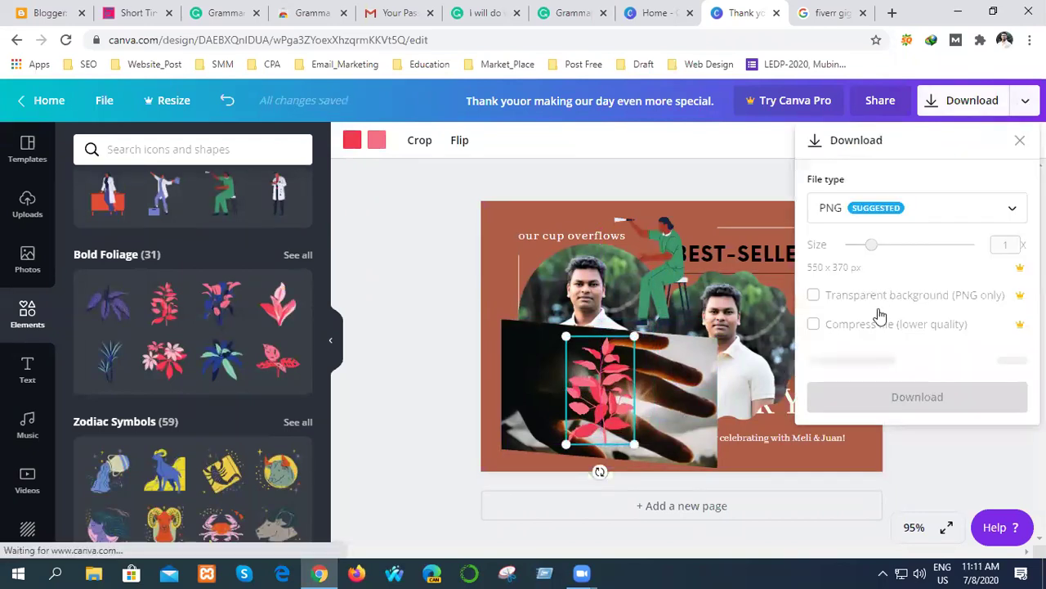
{"action": "left_click", "coordinate": [911, 374]}
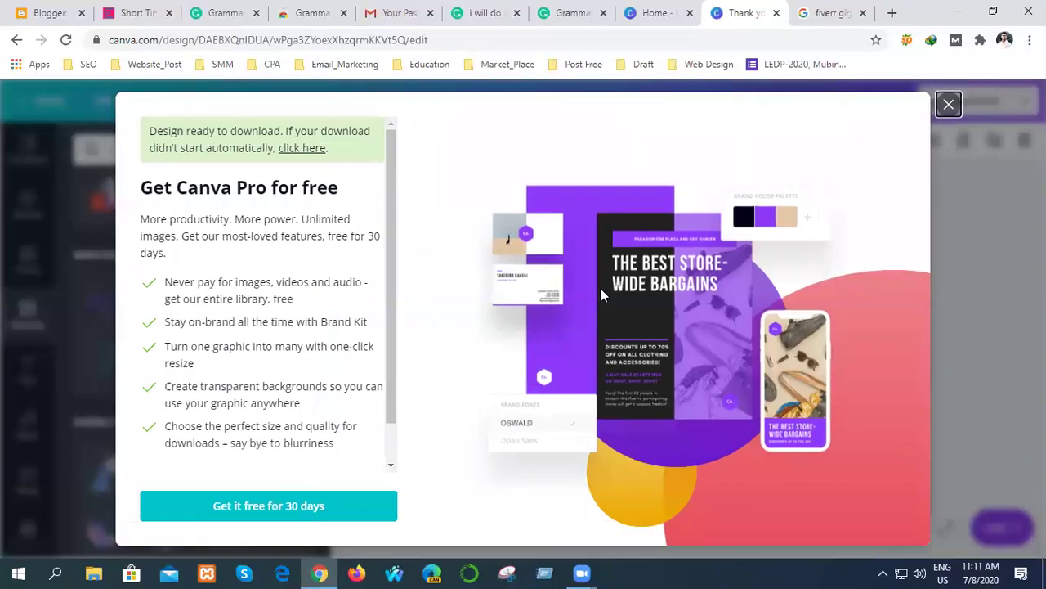
{"action": "left_click", "coordinate": [949, 105]}
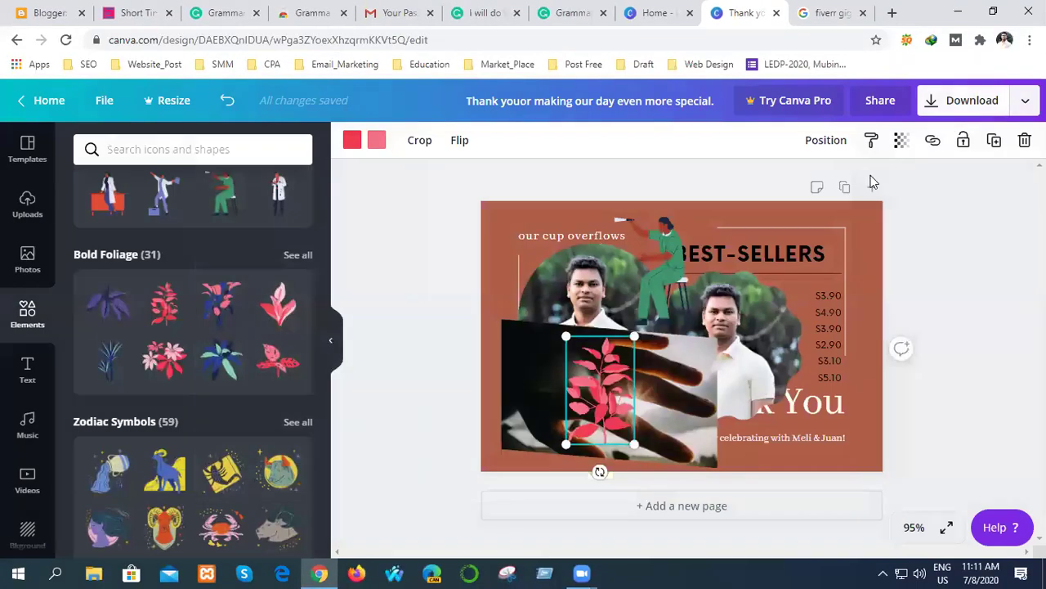
- Deselect the leafy branch and collapse the side panel so the card is shown on its own
{"action": "left_click", "coordinate": [414, 377]}
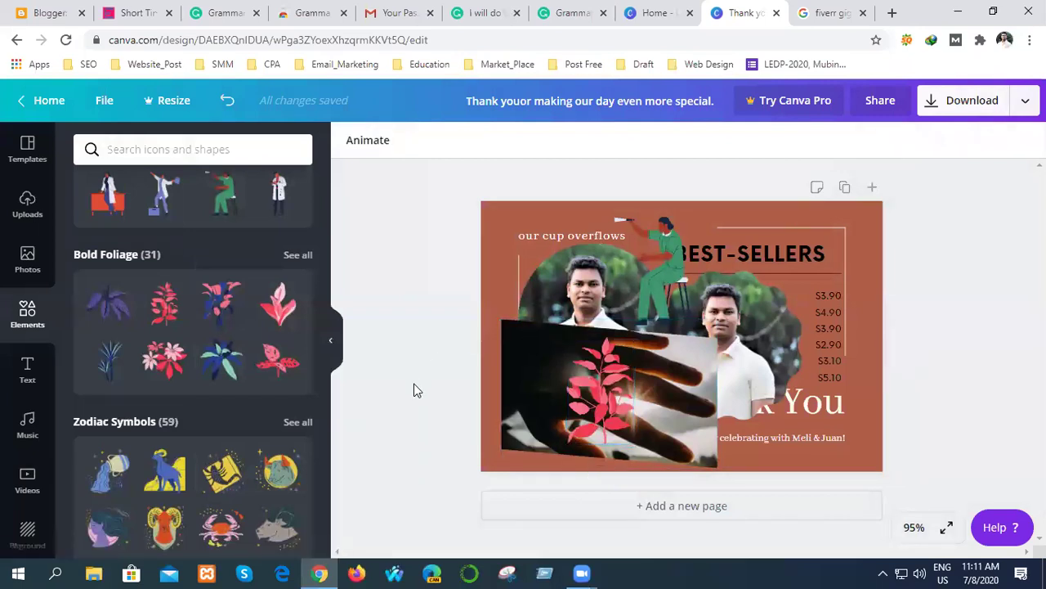
{"action": "left_click", "coordinate": [28, 204]}
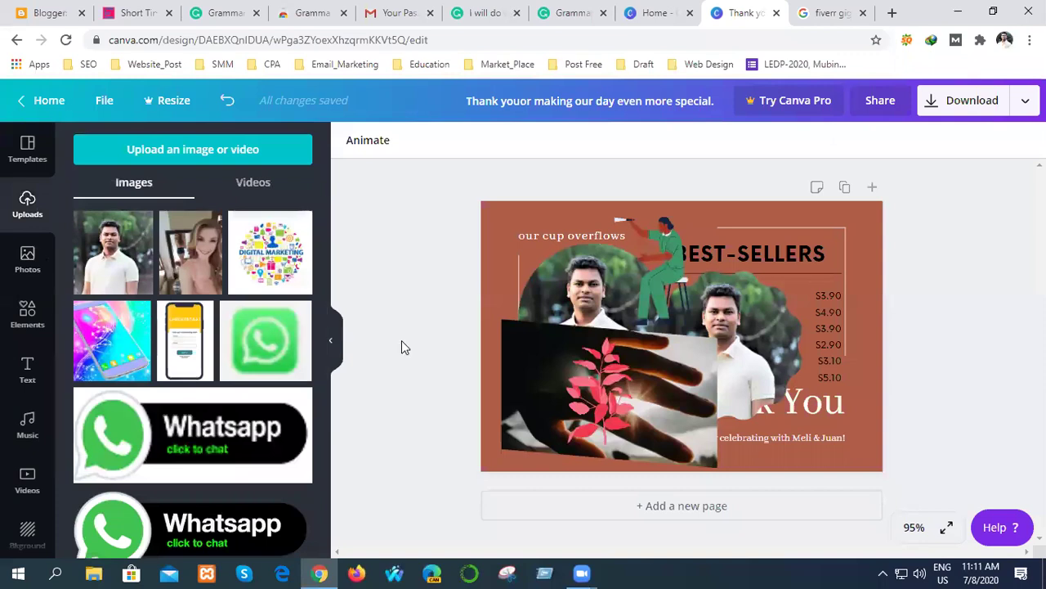
{"action": "left_click", "coordinate": [332, 342]}
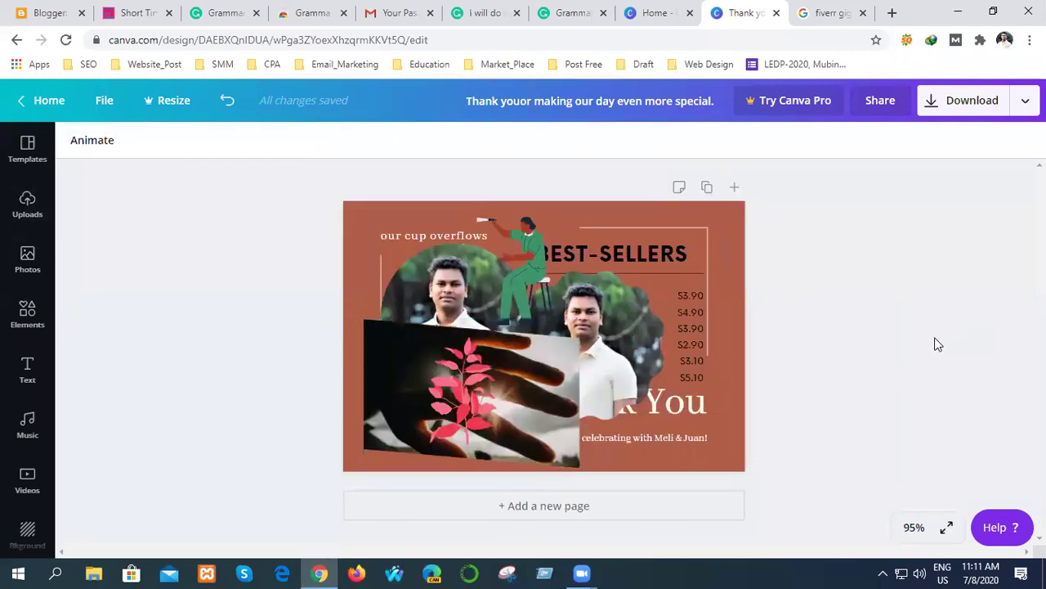
- Close the thank-you card's editor tab and look through the account's Brand Kit and All your designs pages
{"action": "left_click", "coordinate": [776, 13]}
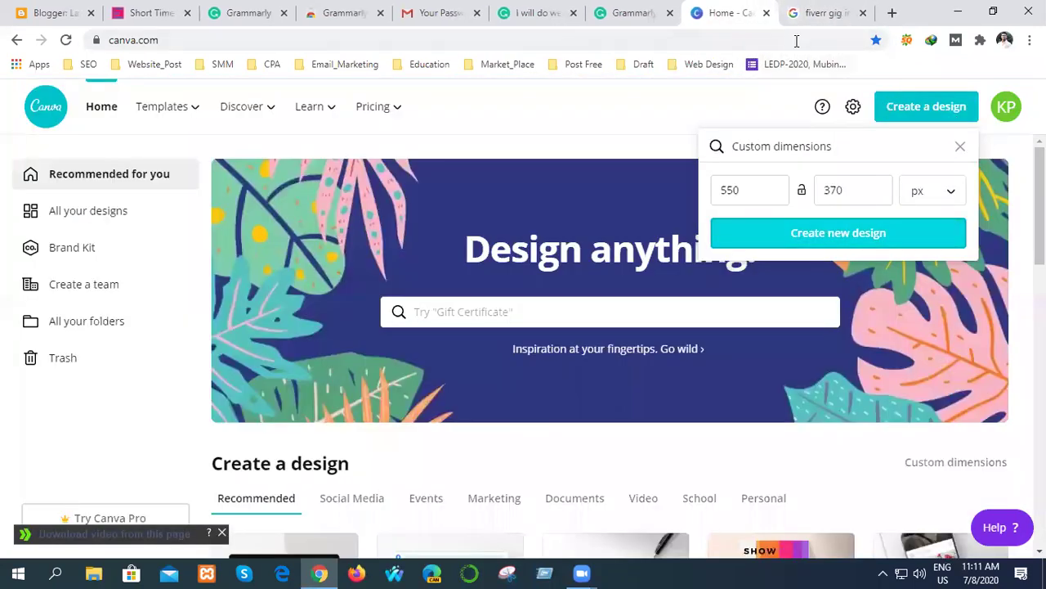
{"action": "left_click", "coordinate": [149, 437]}
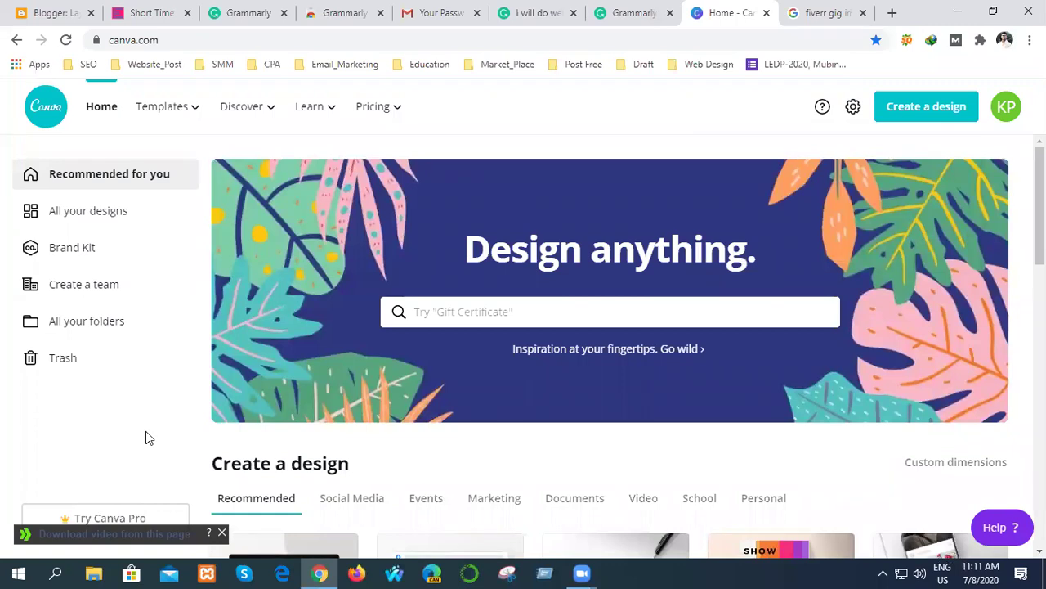
{"action": "left_click", "coordinate": [72, 249]}
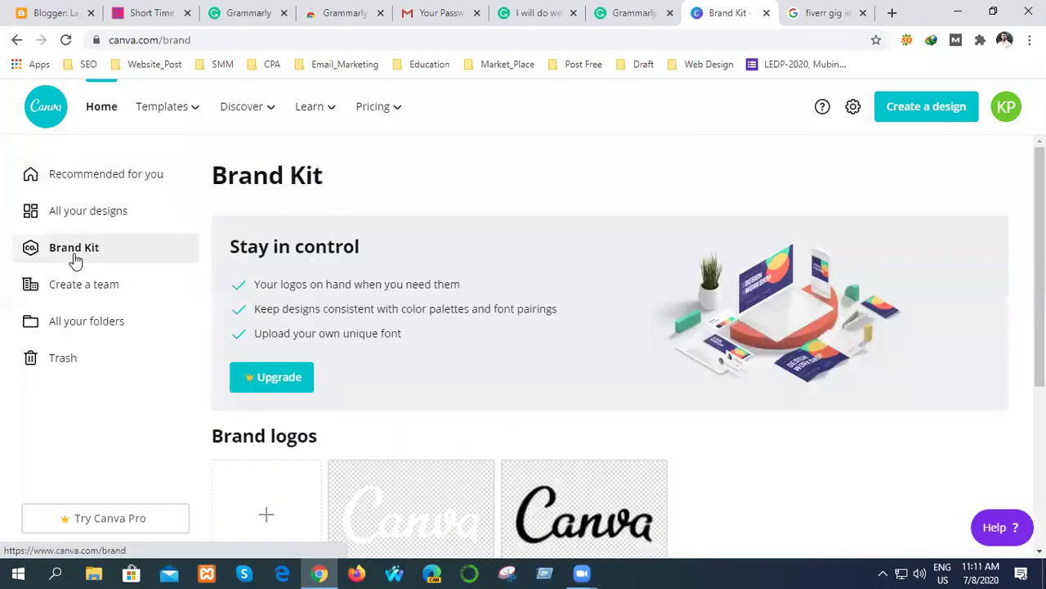
{"action": "scroll", "coordinate": [515, 450], "scroll_direction": "down", "scroll_amount": 2}
{"action": "scroll", "coordinate": [472, 470], "scroll_direction": "up", "scroll_amount": 2}
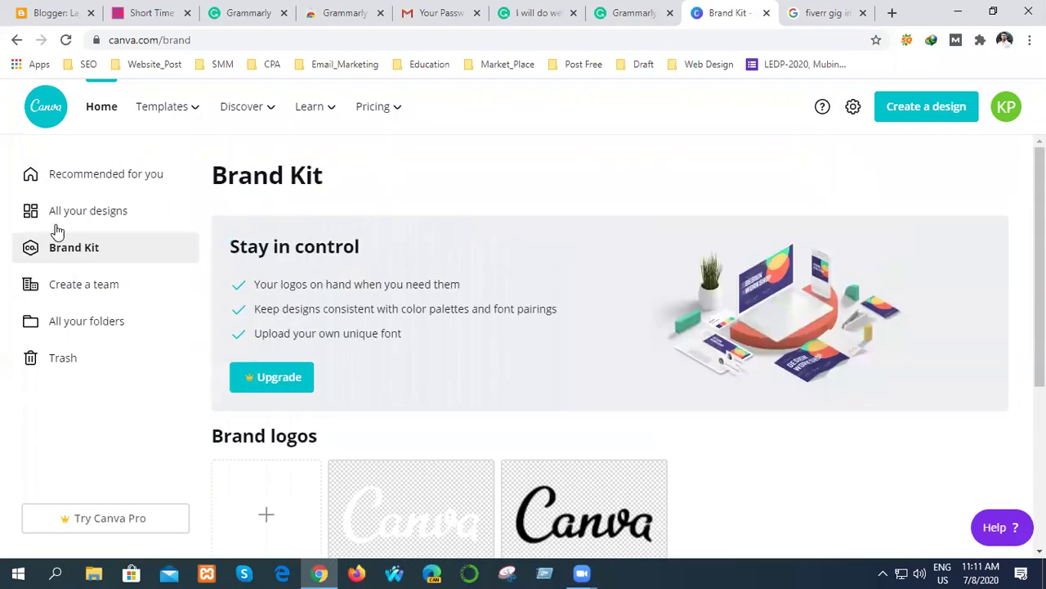
{"action": "left_click", "coordinate": [88, 211]}
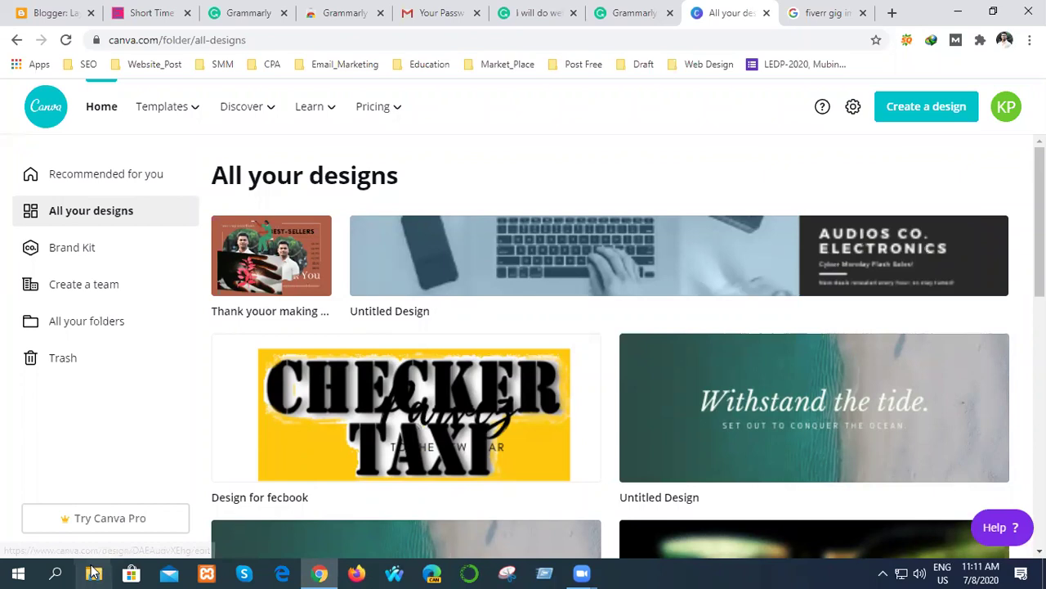
- Switch to File Explorer, view the downloaded thank-you card PNG from the Downloads folder, and close both windows
{"action": "left_click", "coordinate": [959, 12]}
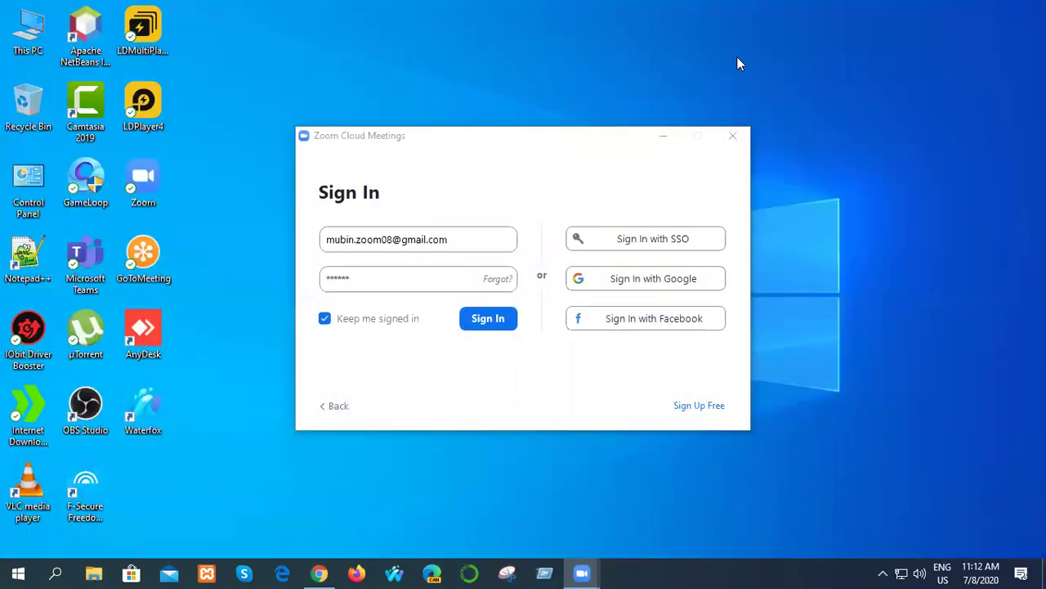
{"action": "double_click", "coordinate": [28, 28]}
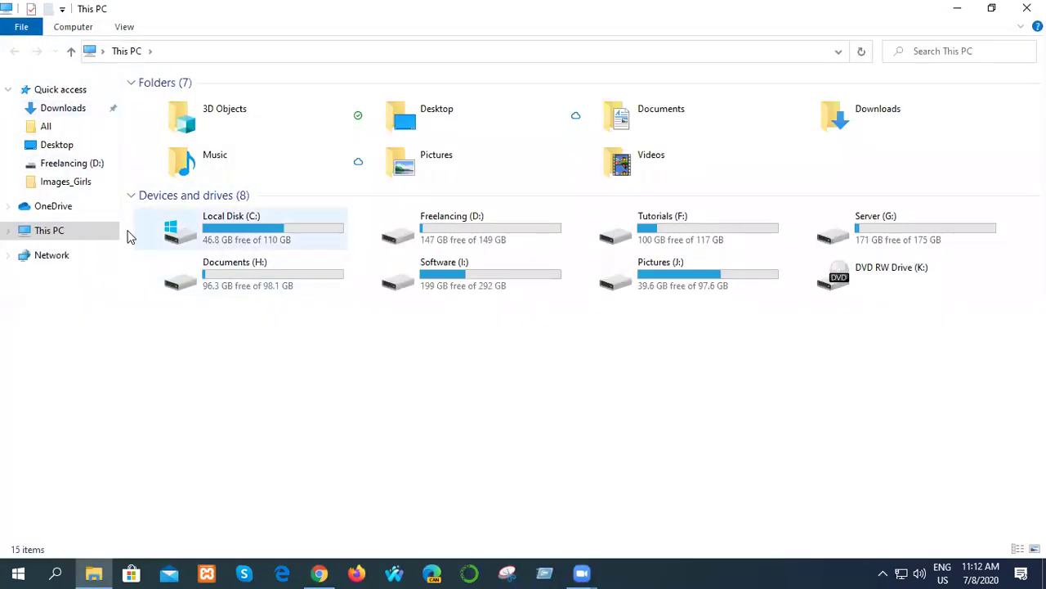
{"action": "left_click", "coordinate": [58, 163]}
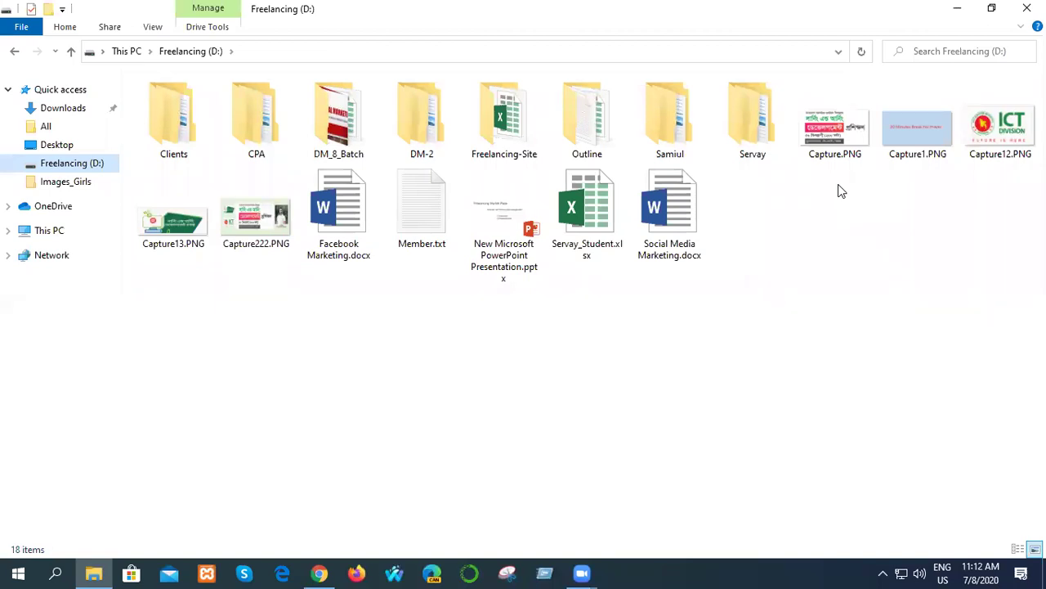
{"action": "left_click", "coordinate": [65, 110]}
{"action": "double_click", "coordinate": [179, 196]}
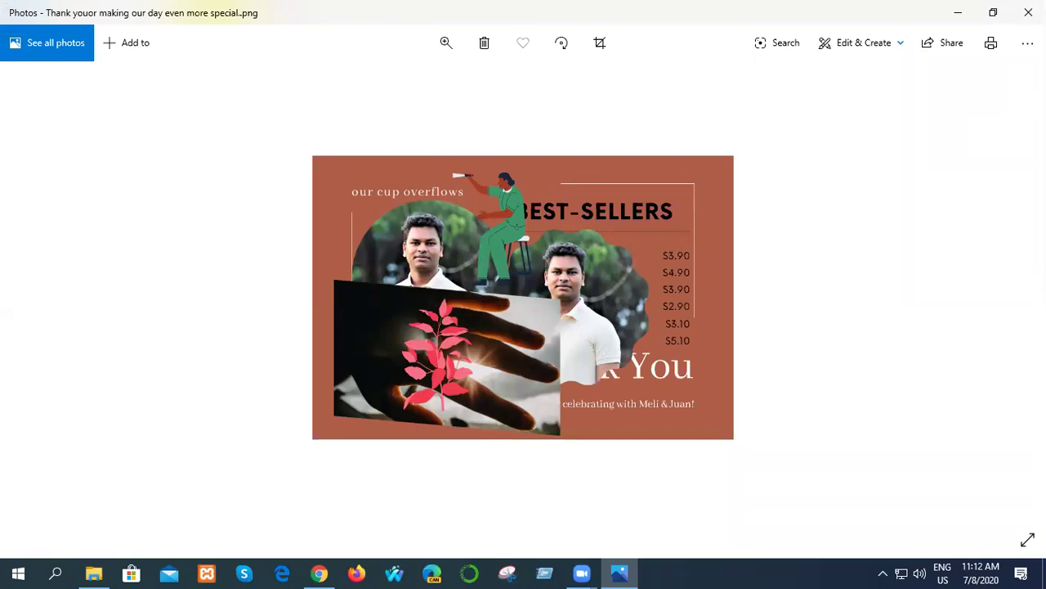
{"action": "left_click", "coordinate": [1028, 12]}
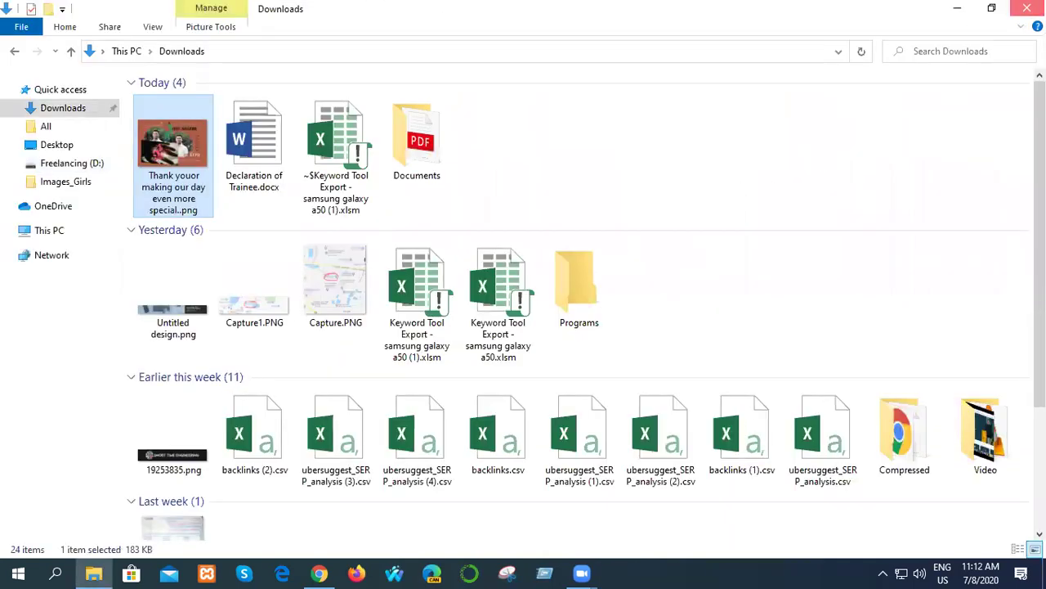
{"action": "left_click", "coordinate": [1027, 8]}
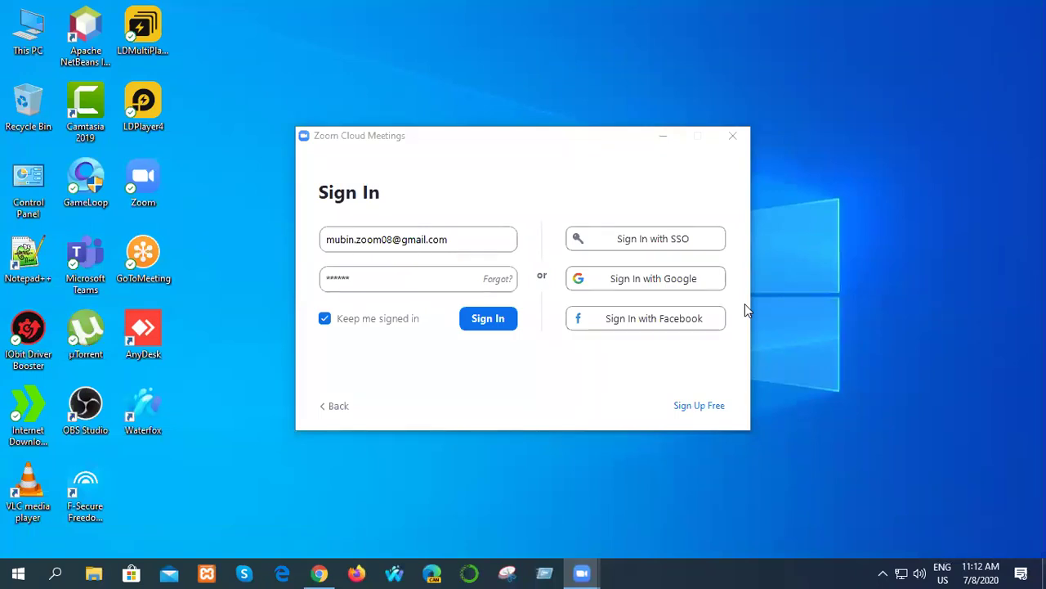
- Minimise the Zoom sign-in window and switch back to the Canva designs list in Chrome
{"action": "left_click", "coordinate": [682, 337]}
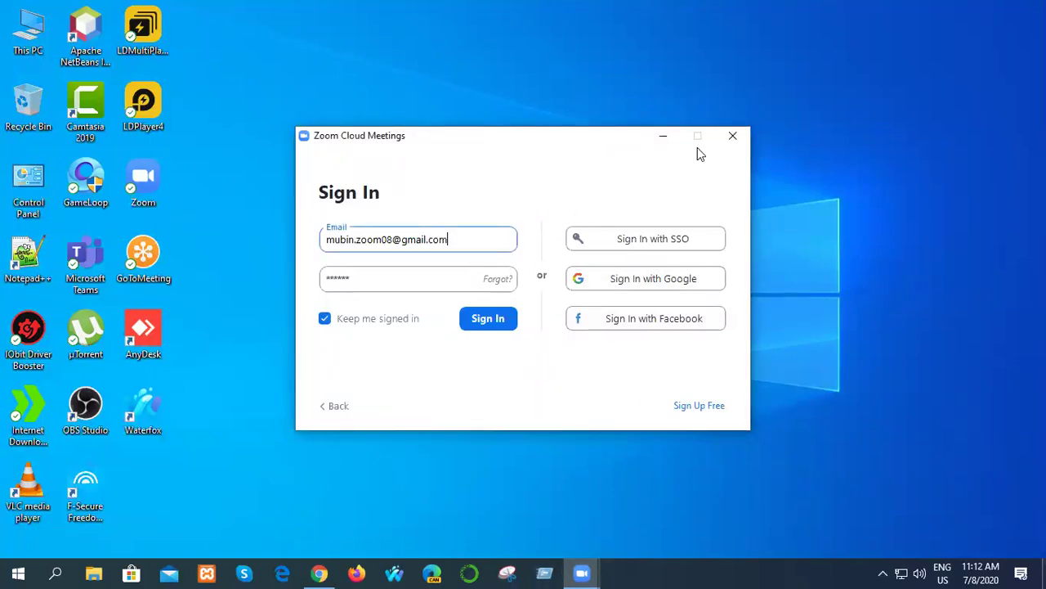
{"action": "left_click", "coordinate": [662, 138]}
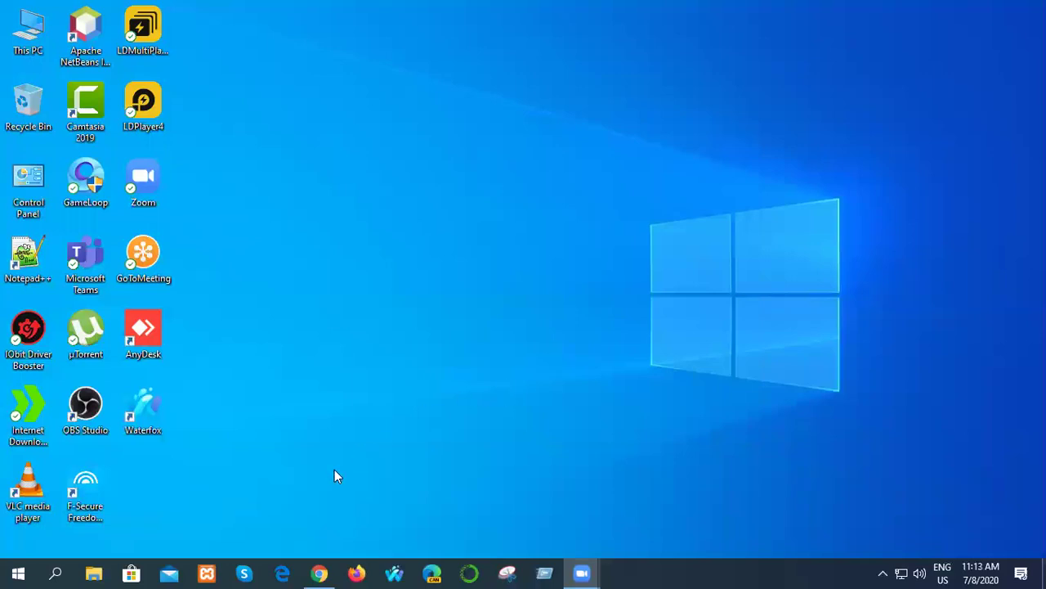
{"action": "left_click", "coordinate": [319, 574]}
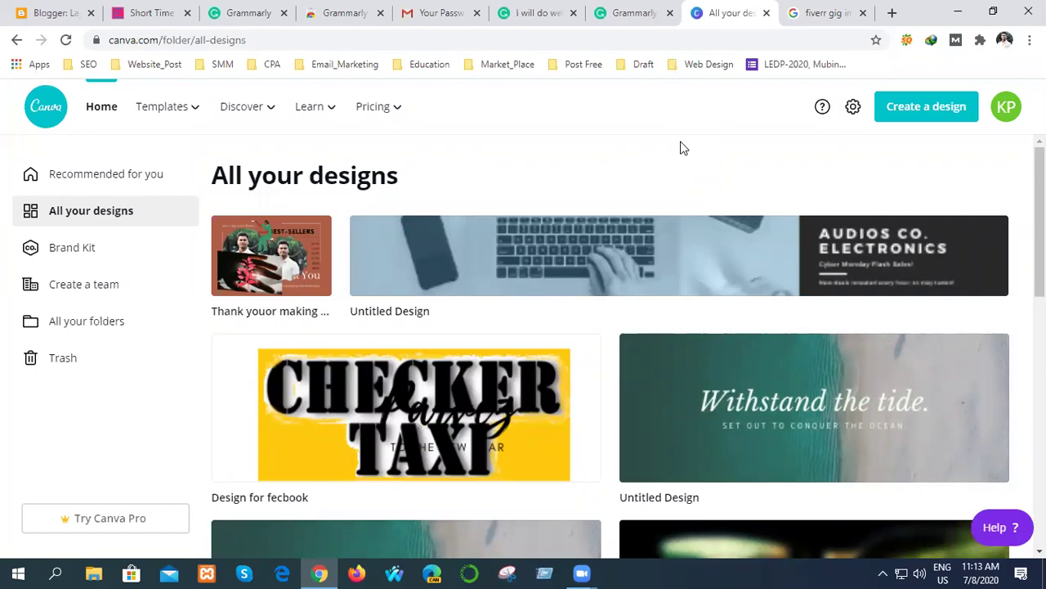
- Reopen the downloaded thank-you card PNG from the Downloads folder, close it with File Explorer, and refresh the desktop
{"action": "left_click", "coordinate": [958, 11]}
{"action": "key", "text": "super+e"}
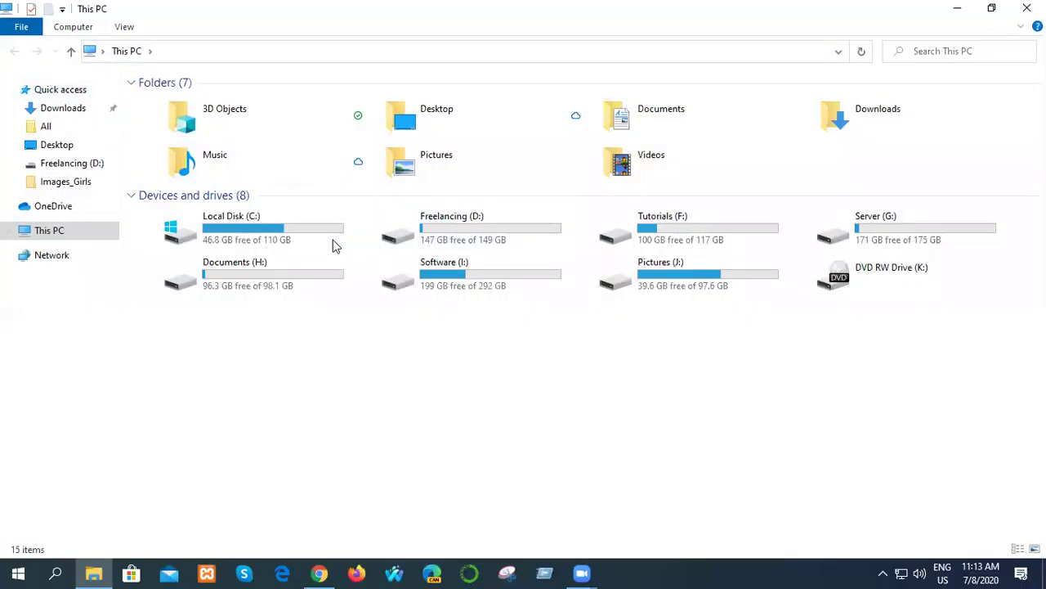
{"action": "left_click", "coordinate": [71, 114]}
{"action": "double_click", "coordinate": [174, 147]}
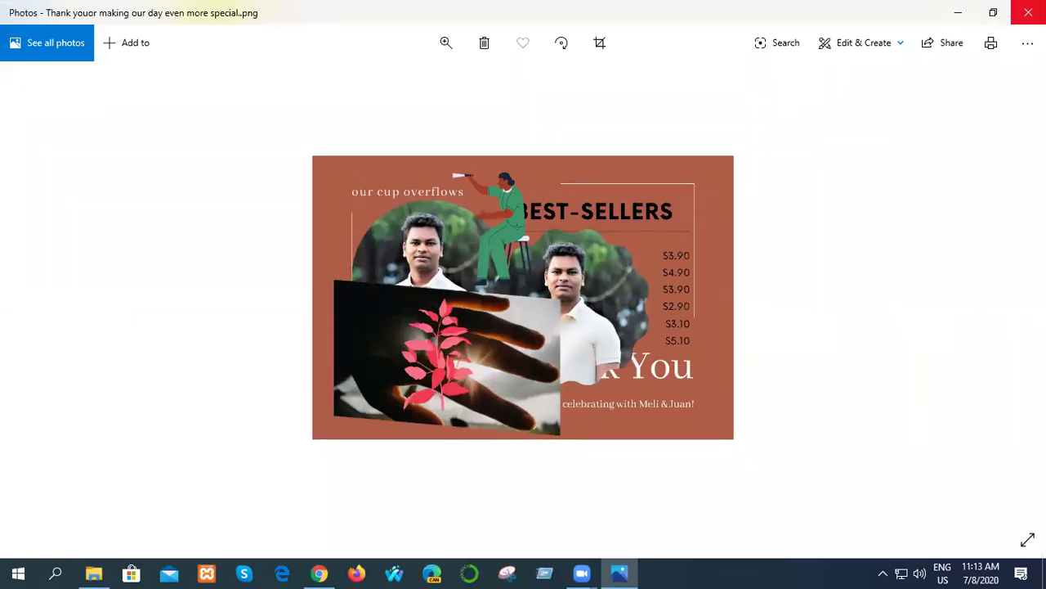
{"action": "left_click", "coordinate": [1028, 12]}
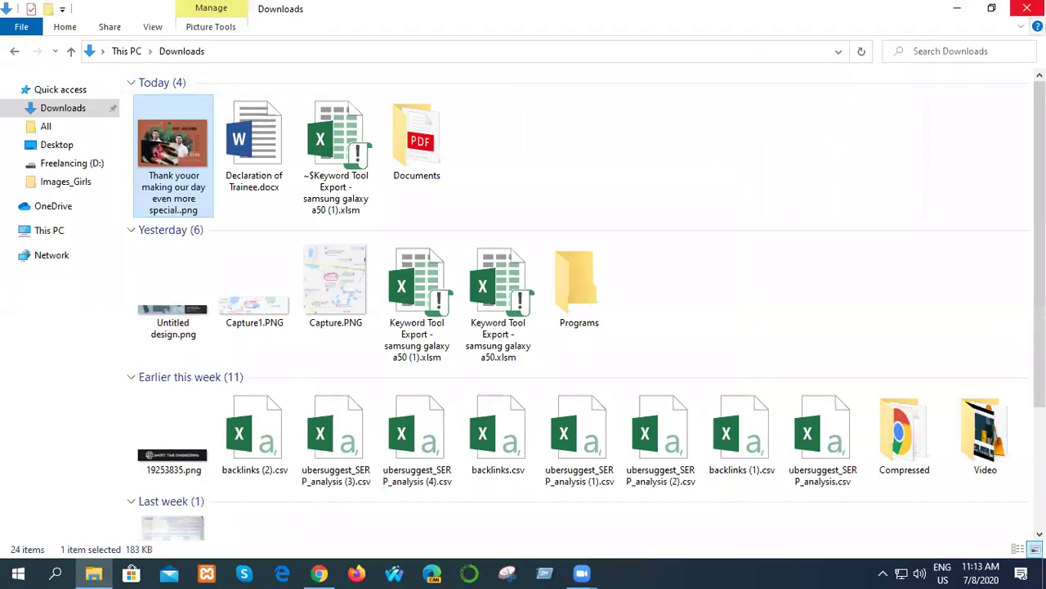
{"action": "left_click", "coordinate": [1027, 8]}
{"action": "right_click", "coordinate": [357, 85]}
{"action": "left_click", "coordinate": [399, 131]}
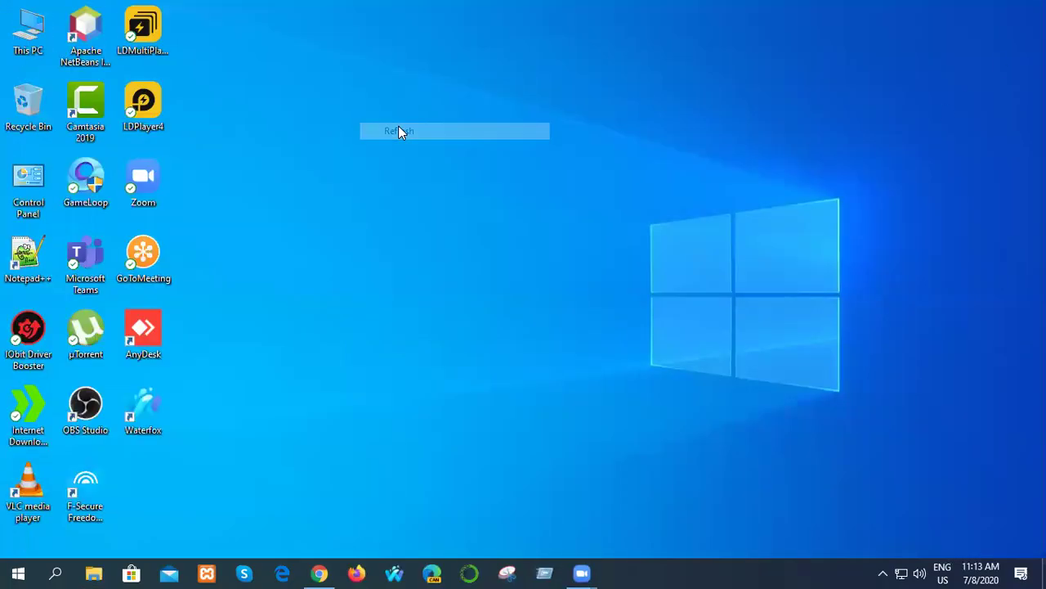
- Switch back to Chrome and browse the saved designs under All your designs
{"action": "left_click", "coordinate": [319, 572]}
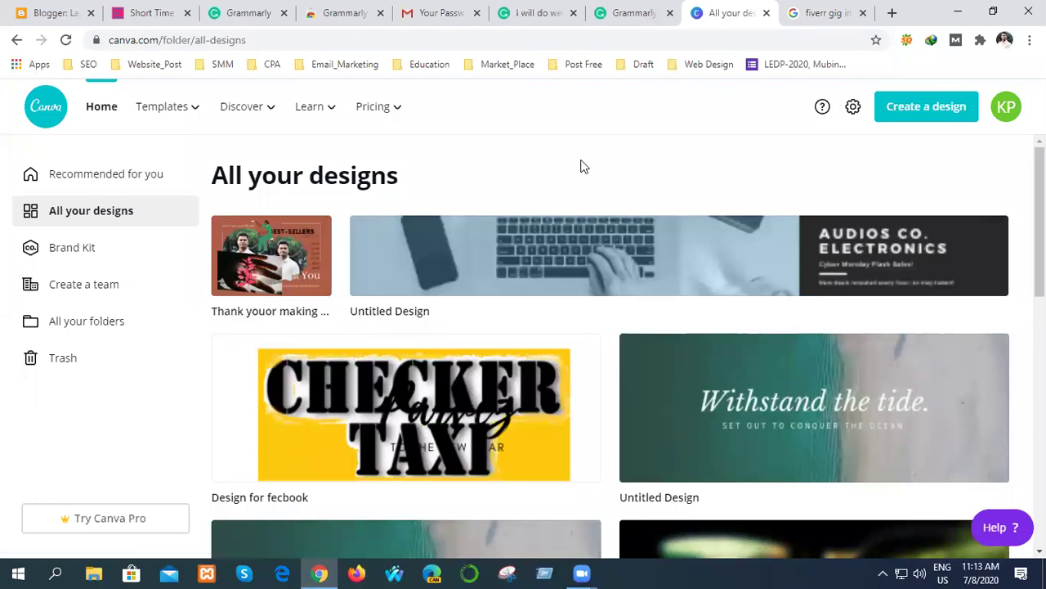
{"action": "mouse_move", "coordinate": [139, 110]}
{"action": "scroll", "coordinate": [603, 286], "scroll_direction": "down", "scroll_amount": 8}
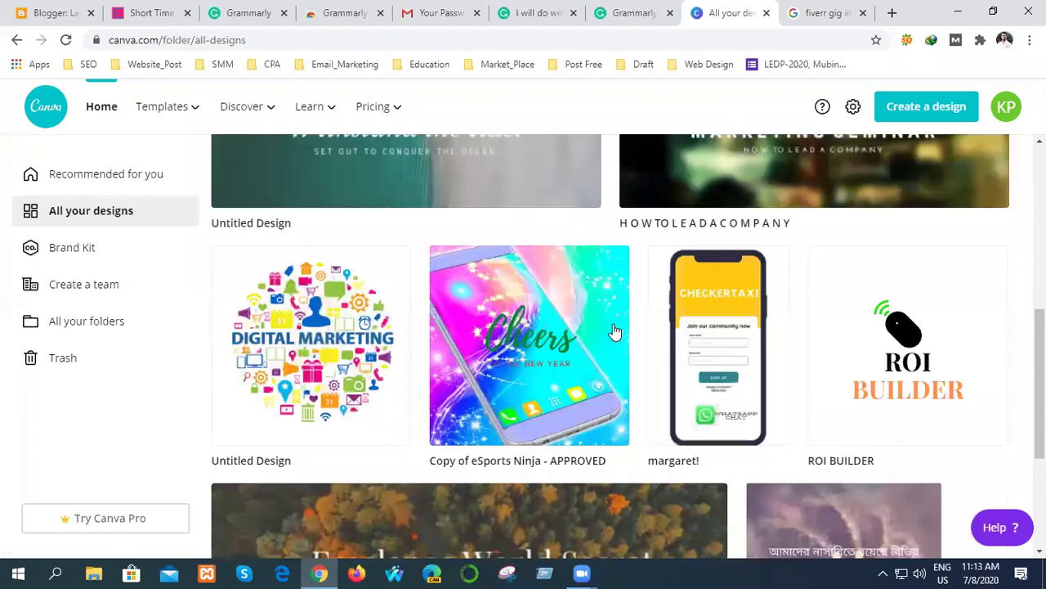
{"action": "scroll", "coordinate": [614, 332], "scroll_direction": "up", "scroll_amount": 7}
{"action": "scroll", "coordinate": [570, 366], "scroll_direction": "up", "scroll_amount": 2}
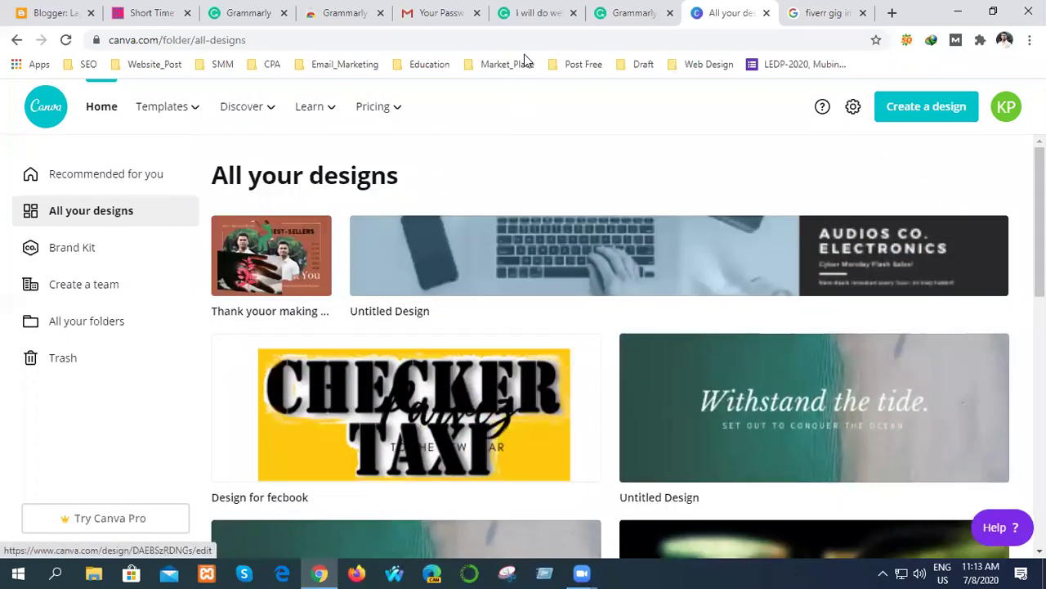
- Review the Grammarly for Windows page and the website design gig description in the Grammarly editor
{"action": "left_click", "coordinate": [628, 13]}
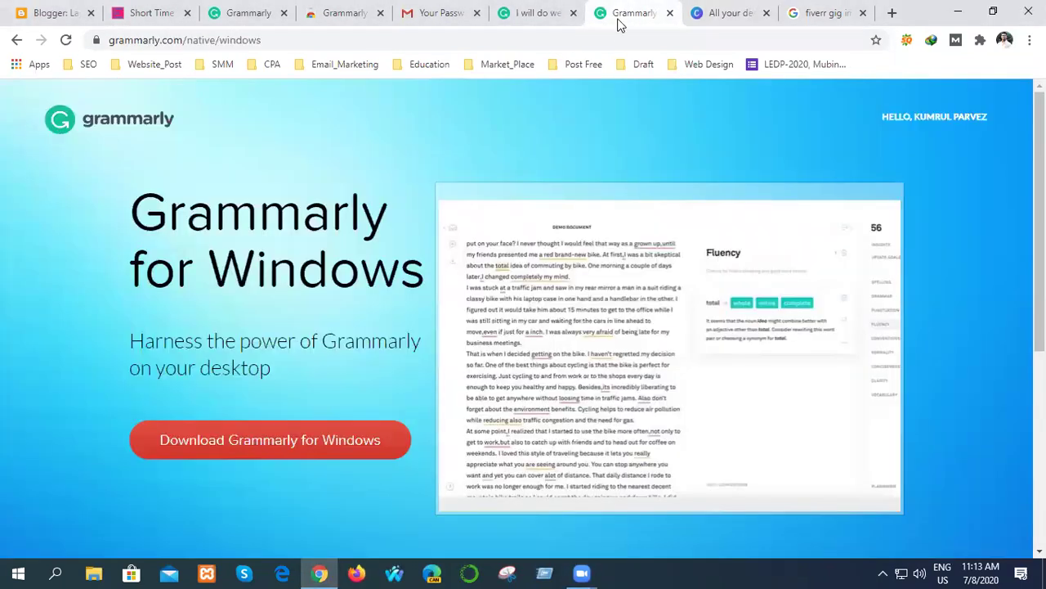
{"action": "left_click", "coordinate": [535, 18]}
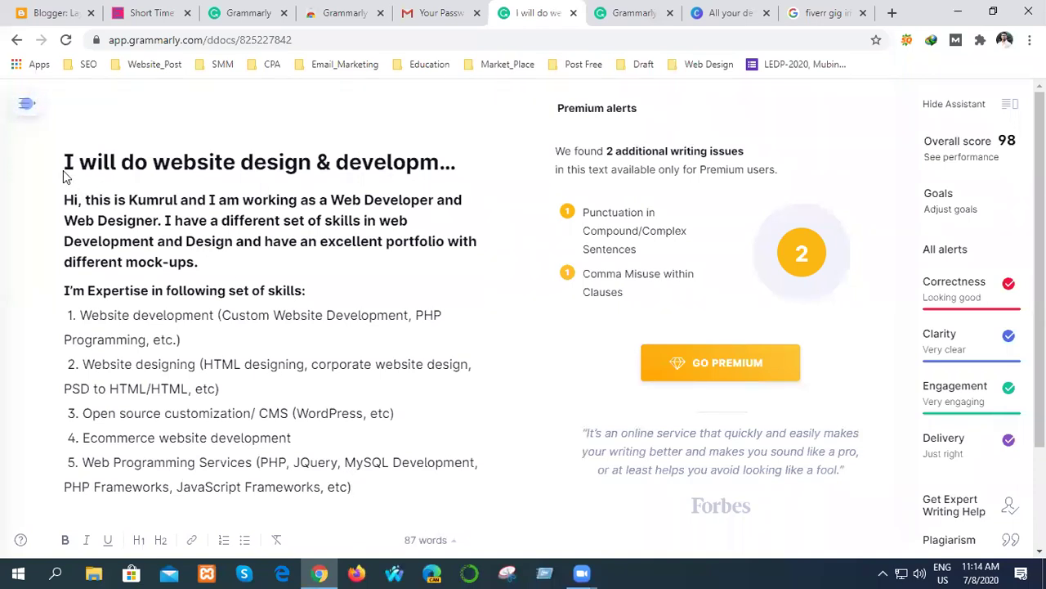
{"action": "left_click_drag", "start_coordinate": [65, 161], "coordinate": [236, 161]}
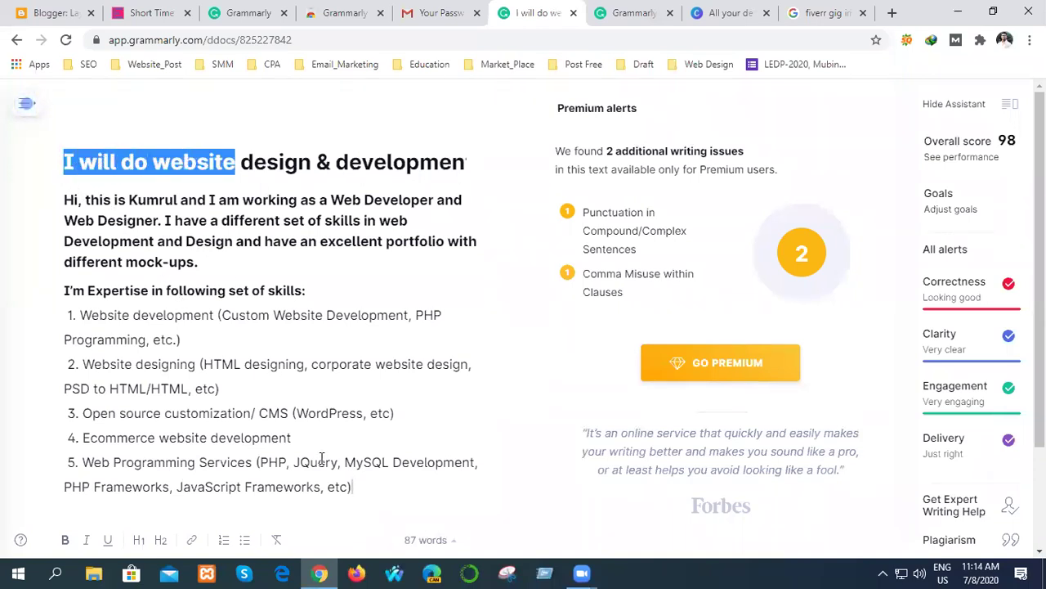
{"action": "left_click_drag", "start_coordinate": [321, 458], "coordinate": [392, 514]}
{"action": "left_click", "coordinate": [392, 514]}
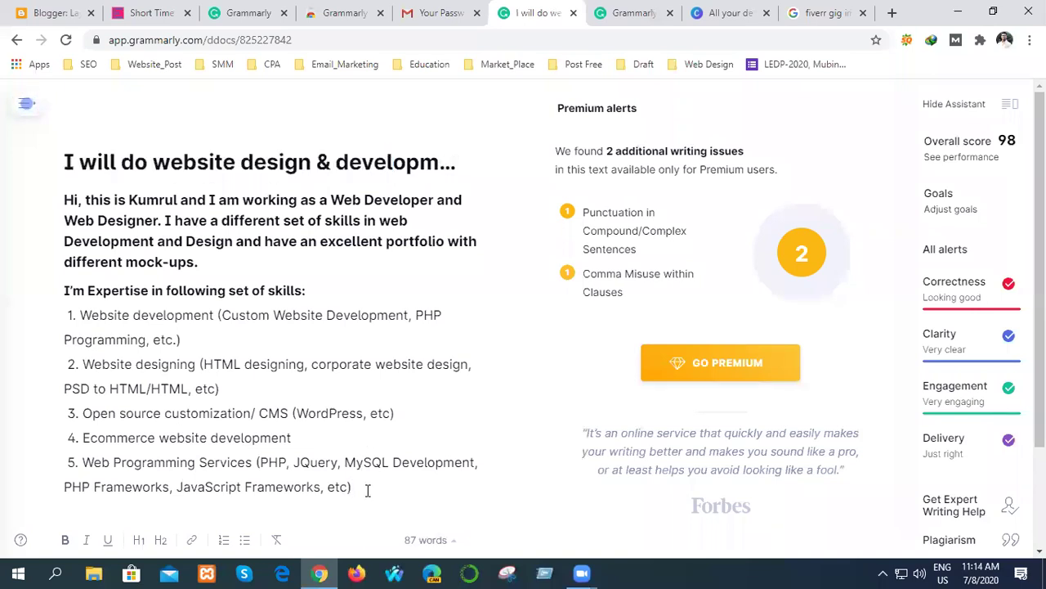
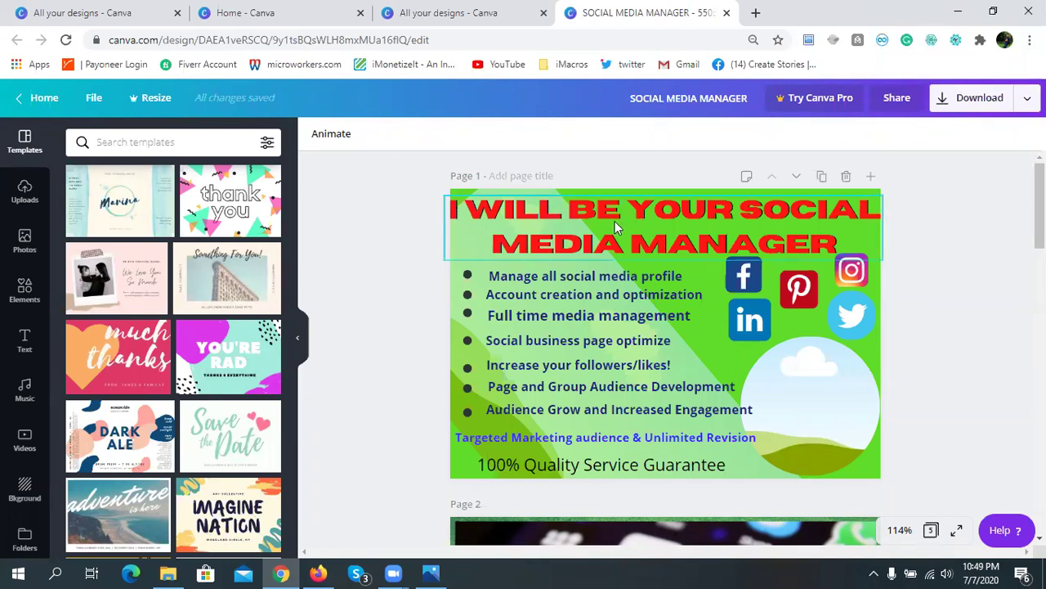
- Shift the red "I WILL BE YOUR SOCIAL MEDIA MANAGER" heading down on Page 1 to separate it from its black copy
{"action": "left_click", "coordinate": [663, 214]}
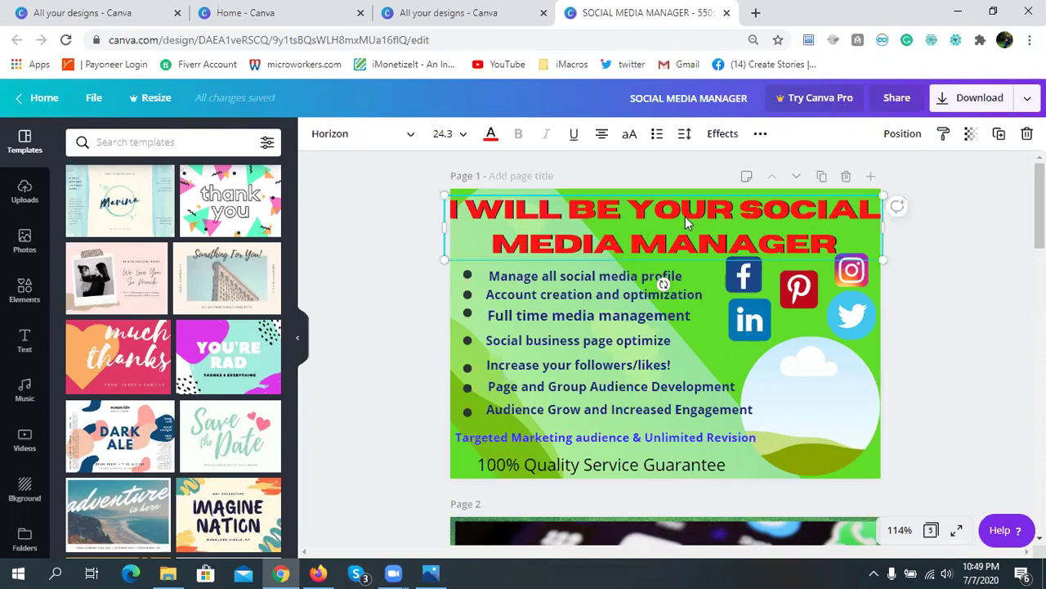
{"action": "key", "text": "shift+Down"}
{"action": "key", "text": "shift+Down"}
{"action": "key", "text": "shift+Down"}
{"action": "key", "text": "shift+Down"}
- Set the font size of both the black and the red copies of the heading to 21
{"action": "left_click", "coordinate": [679, 216]}
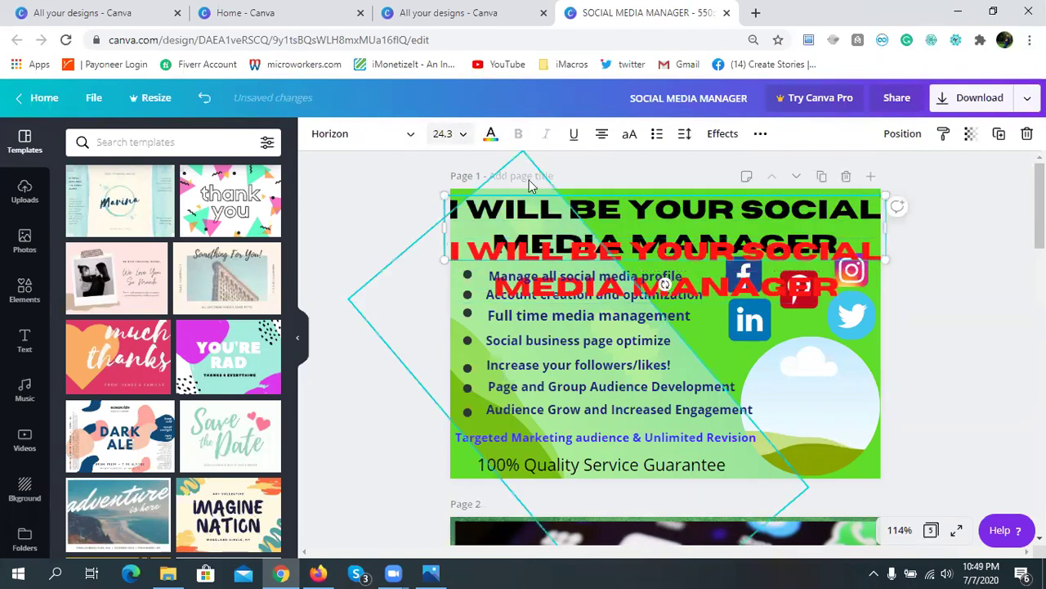
{"action": "left_click", "coordinate": [462, 136]}
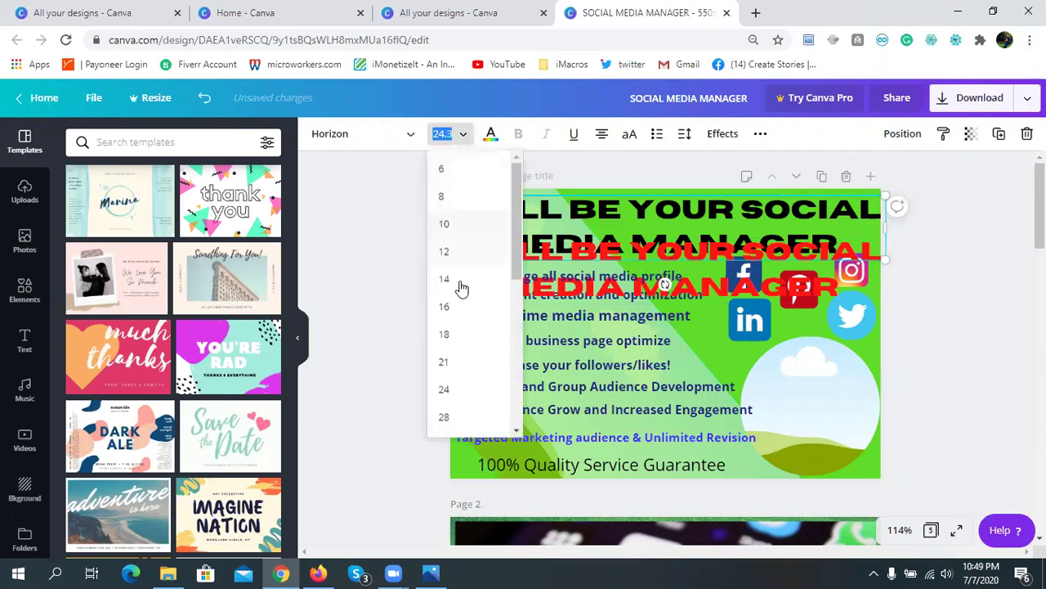
{"action": "left_click", "coordinate": [456, 361]}
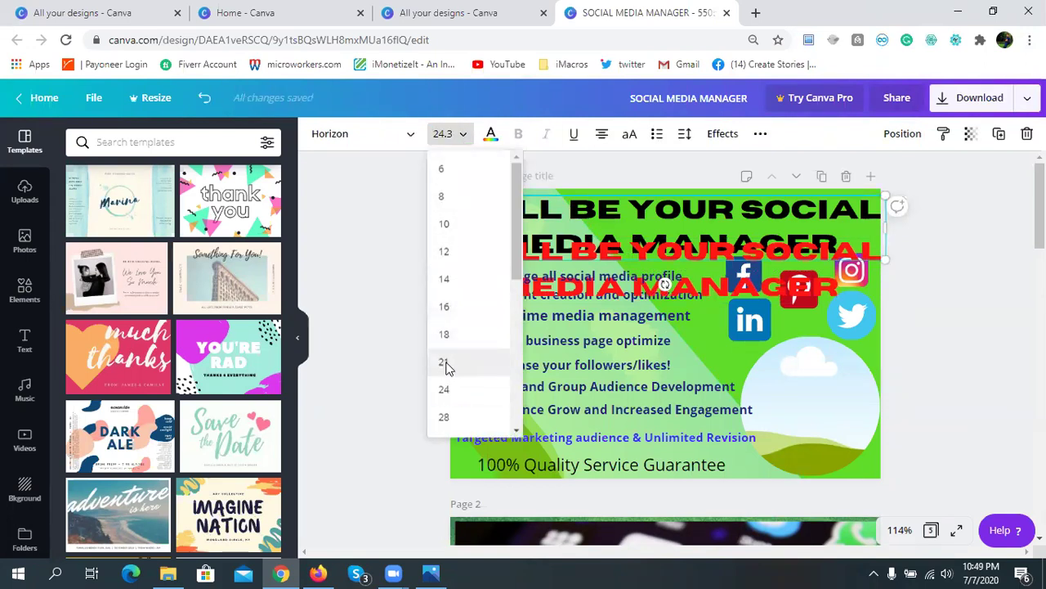
{"action": "left_click", "coordinate": [677, 248]}
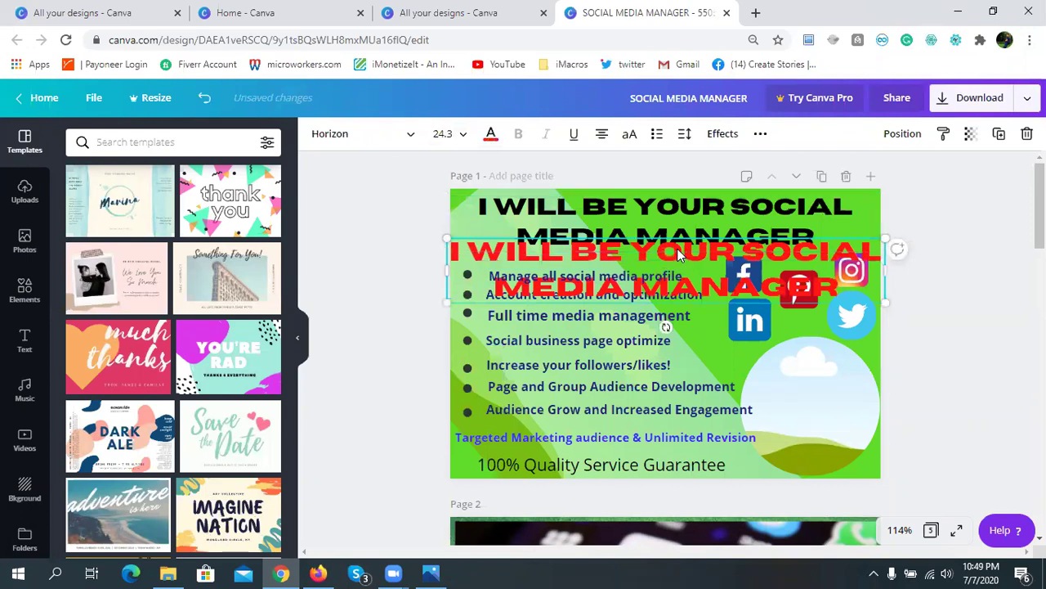
{"action": "left_click", "coordinate": [460, 136]}
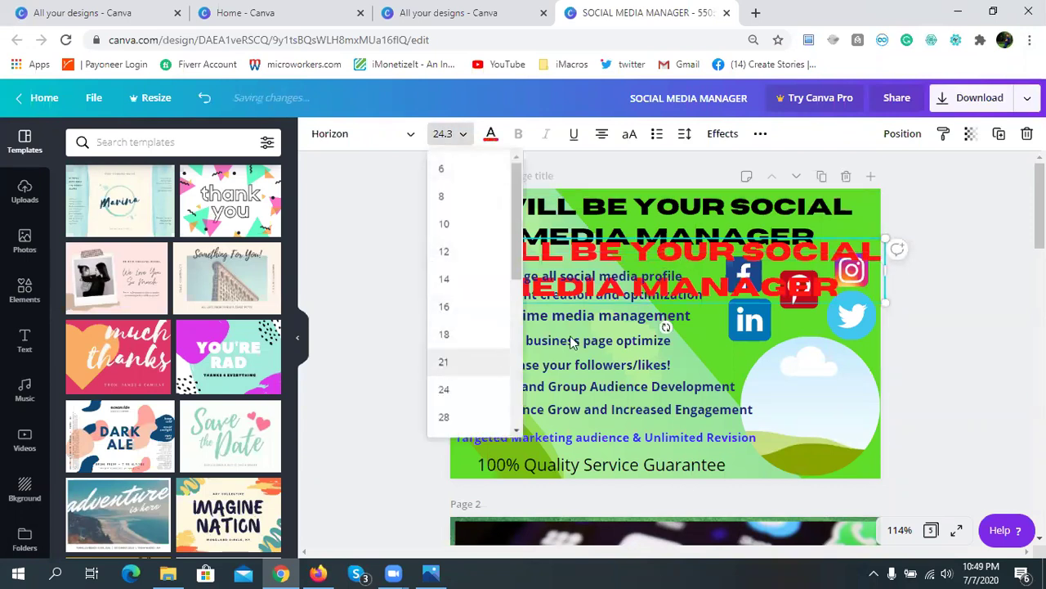
{"action": "left_click", "coordinate": [444, 361]}
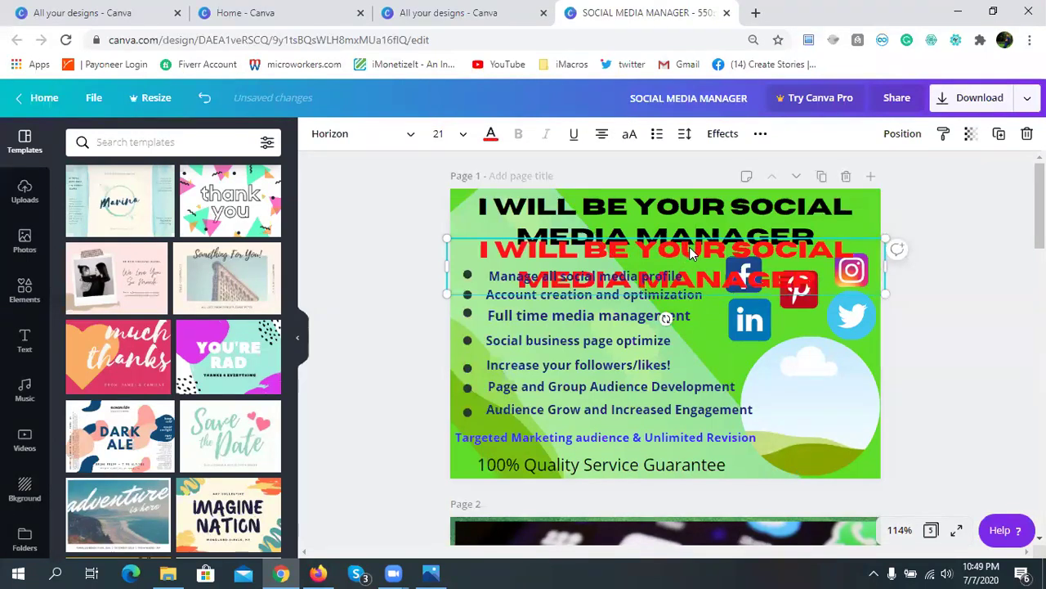
- Delete the black copy of the heading and move the red heading up to the top of Page 1
{"action": "left_click", "coordinate": [691, 218]}
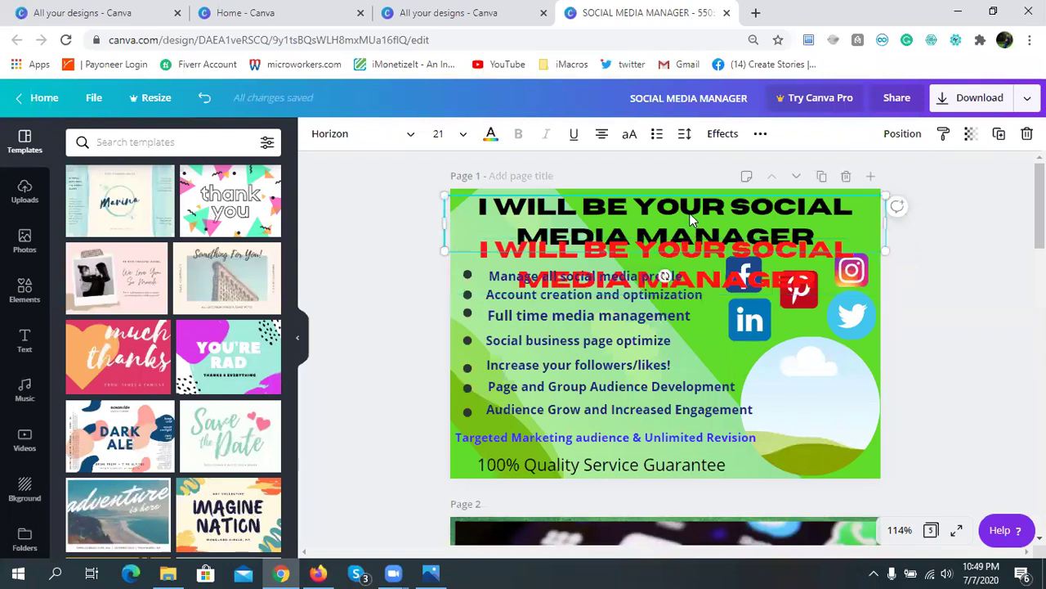
{"action": "key", "text": "Delete"}
{"action": "left_click", "coordinate": [696, 247]}
{"action": "left_click_drag", "start_coordinate": [695, 227], "coordinate": [691, 211]}
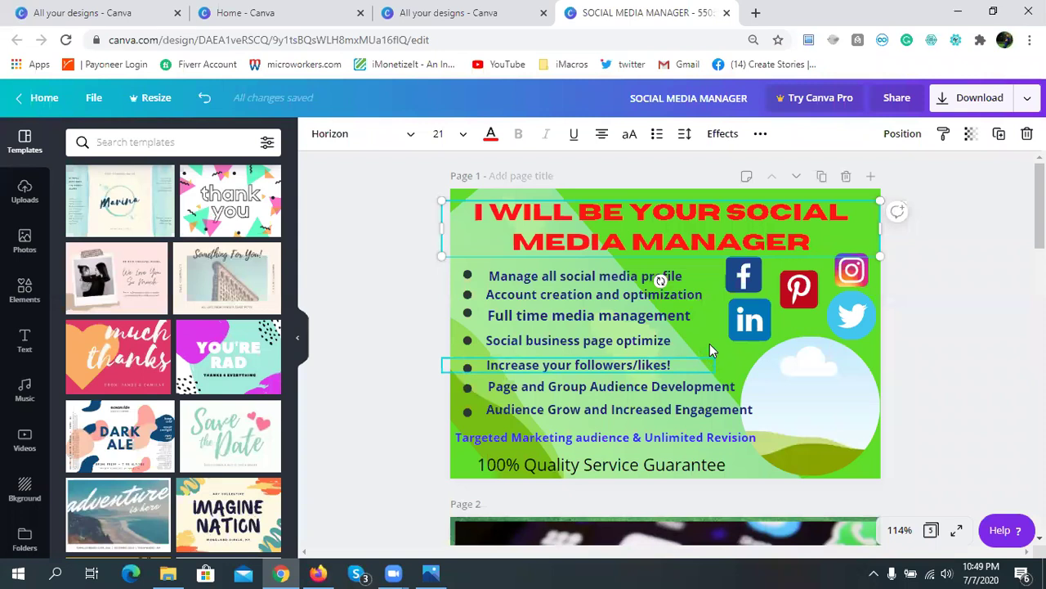
- Line up the Twitter, Pinterest, YouTube, Instagram and LinkedIn icons in one even row along the bottom strip of Page 3
{"action": "scroll", "coordinate": [709, 348], "scroll_direction": "down", "scroll_amount": 5}
{"action": "scroll", "coordinate": [709, 348], "scroll_direction": "down", "scroll_amount": 3}
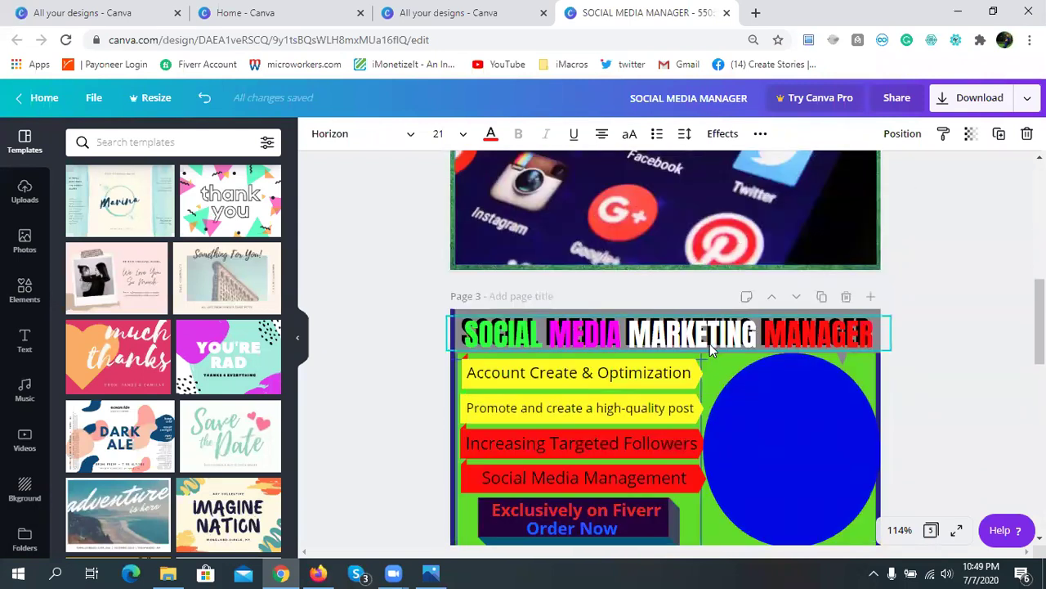
{"action": "scroll", "coordinate": [710, 347], "scroll_direction": "down", "scroll_amount": 1}
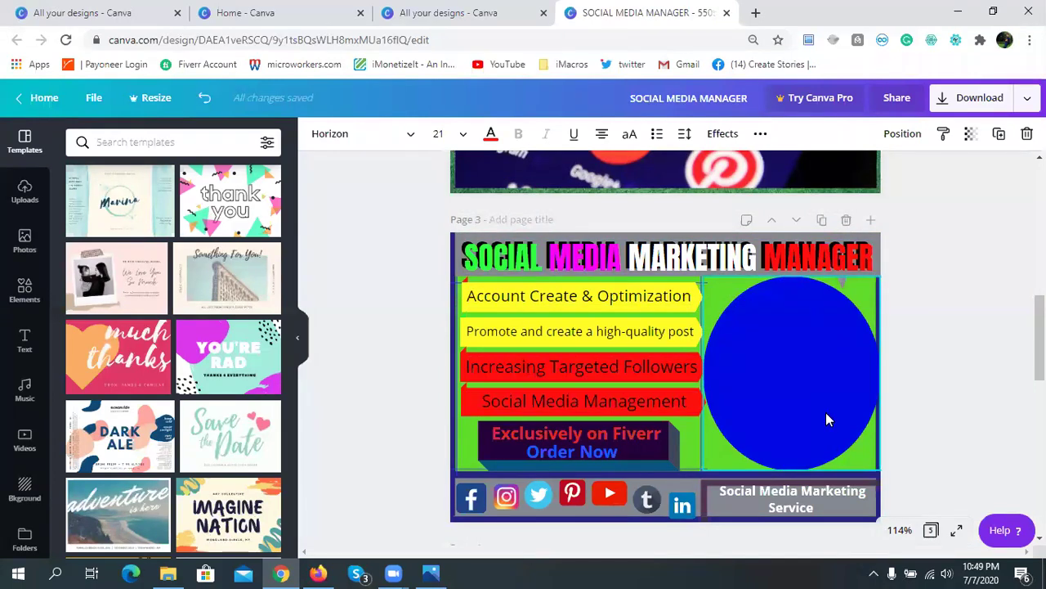
{"action": "scroll", "coordinate": [826, 420], "scroll_direction": "down", "scroll_amount": 1}
{"action": "scroll", "coordinate": [826, 421], "scroll_direction": "up", "scroll_amount": 1}
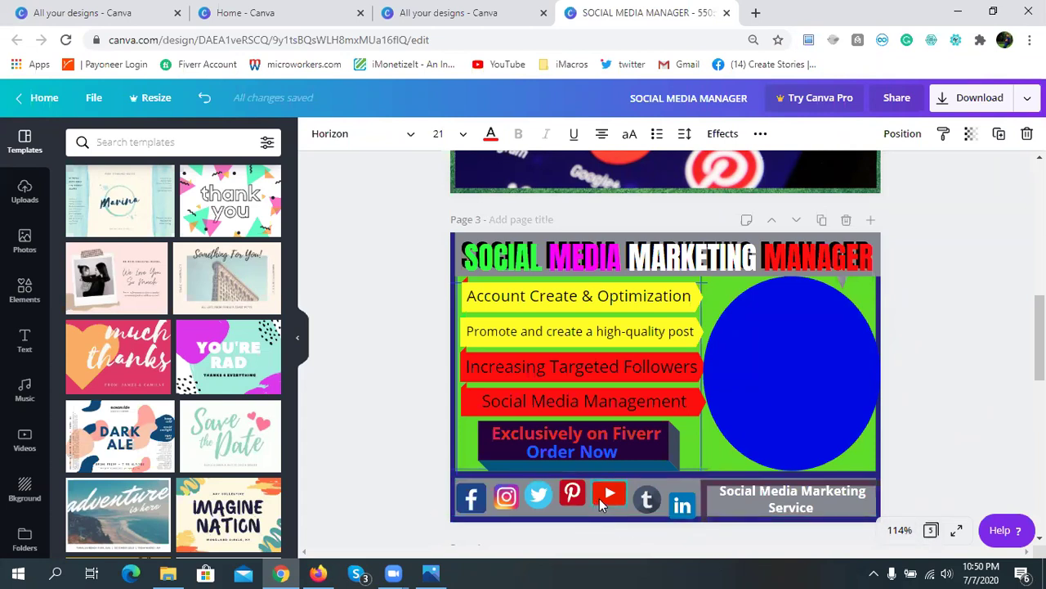
{"action": "left_click_drag", "start_coordinate": [608, 498], "coordinate": [544, 501]}
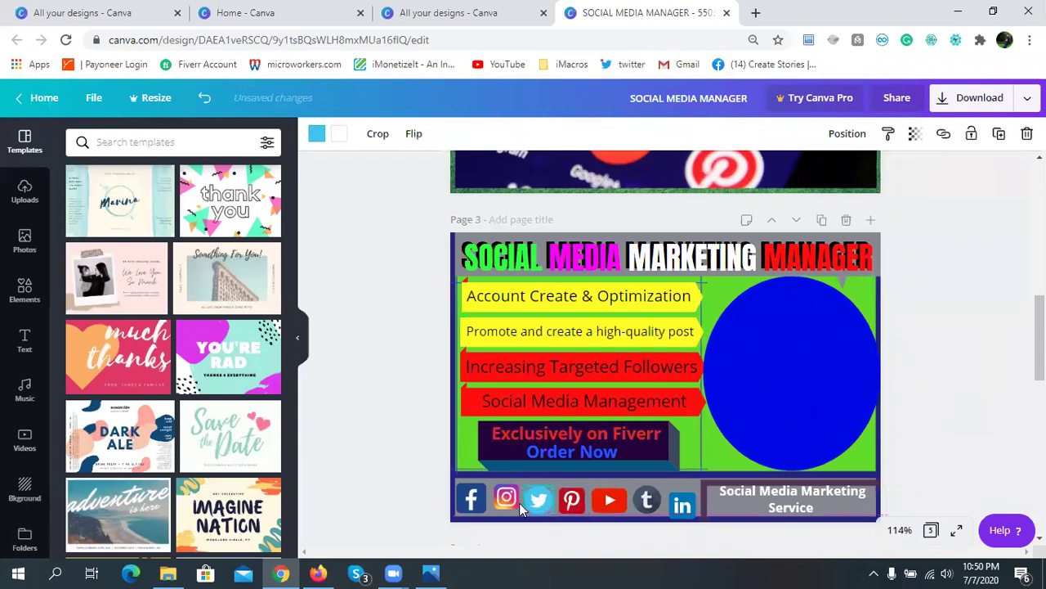
{"action": "left_click", "coordinate": [508, 502]}
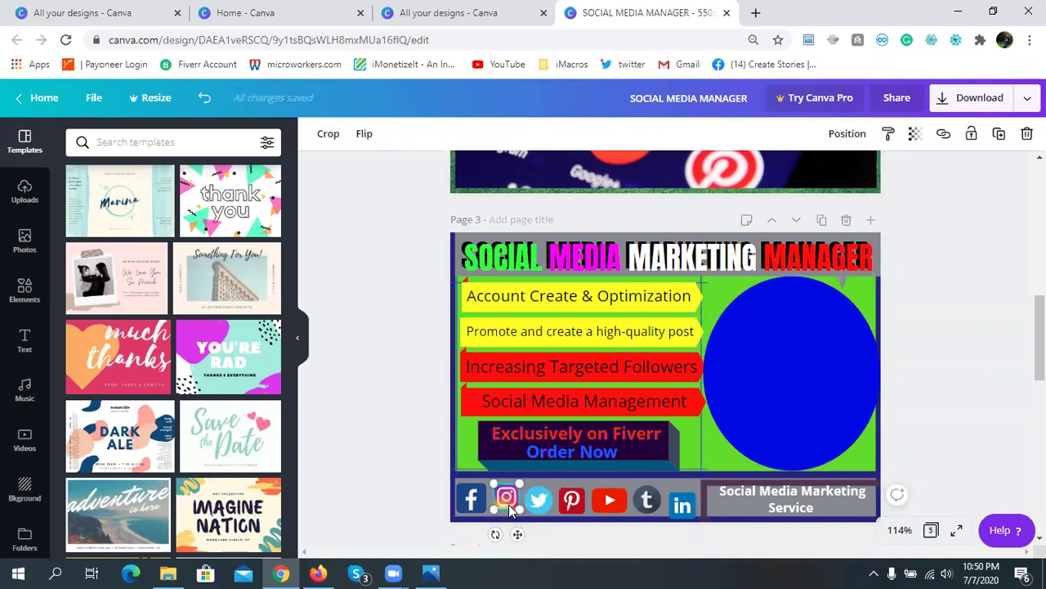
{"action": "left_click_drag", "start_coordinate": [510, 509], "coordinate": [510, 511]}
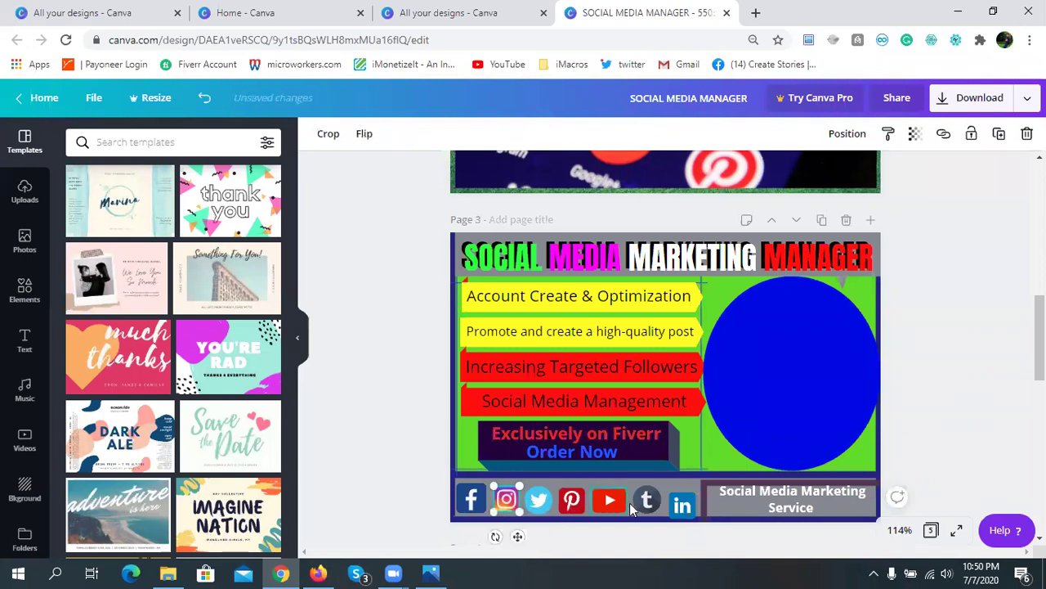
{"action": "left_click", "coordinate": [679, 506]}
{"action": "left_click_drag", "start_coordinate": [678, 505], "coordinate": [675, 499]}
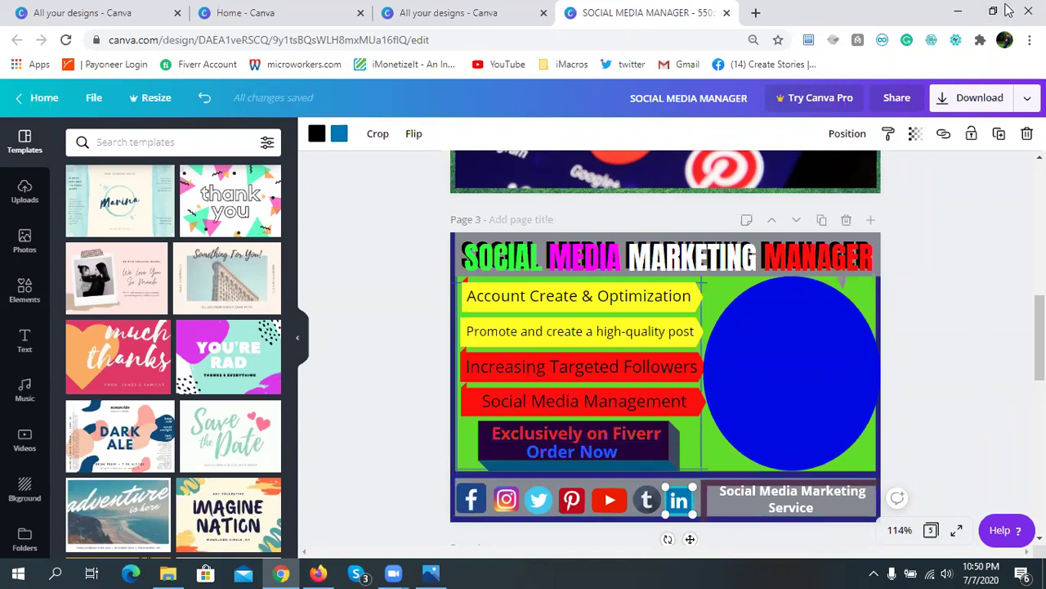
- Minimize the open windows and open the "social media marketing gig" text document from the desktop in a maximized Notepad window
{"action": "left_click", "coordinate": [958, 23]}
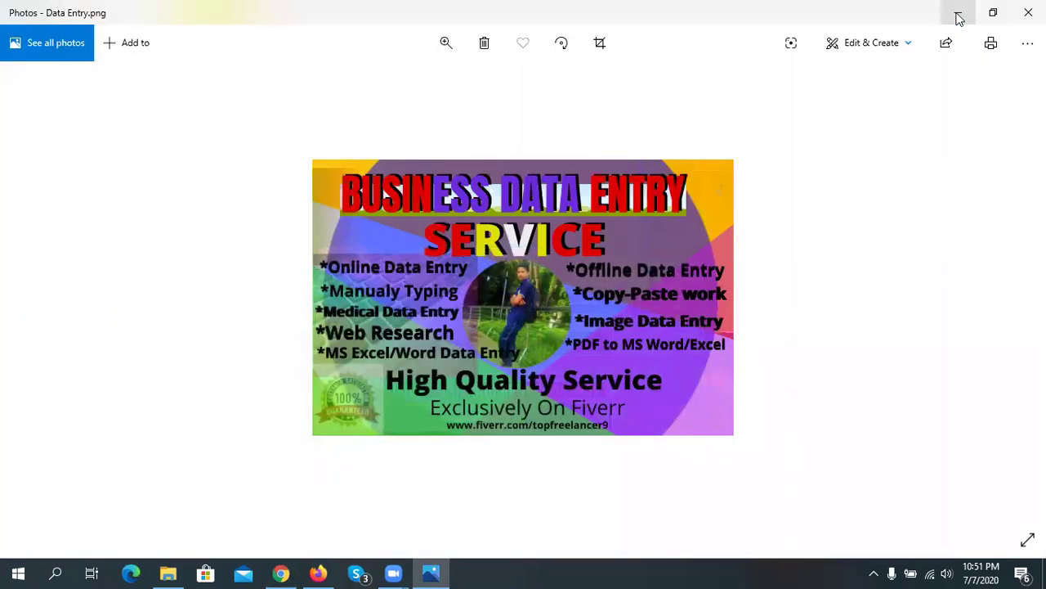
{"action": "left_click", "coordinate": [958, 18]}
{"action": "left_click", "coordinate": [958, 15]}
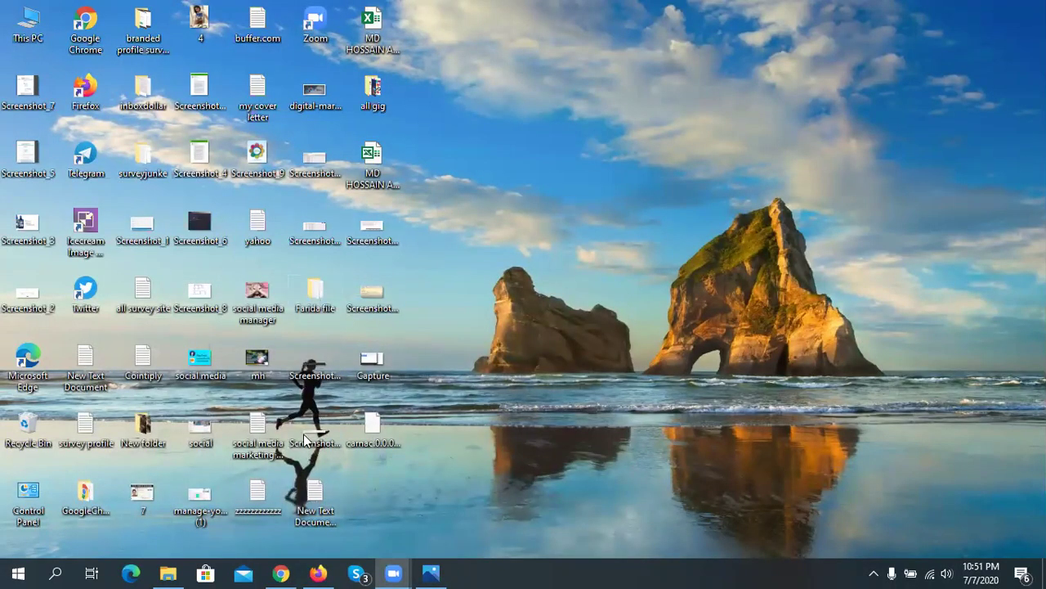
{"action": "double_click", "coordinate": [263, 446]}
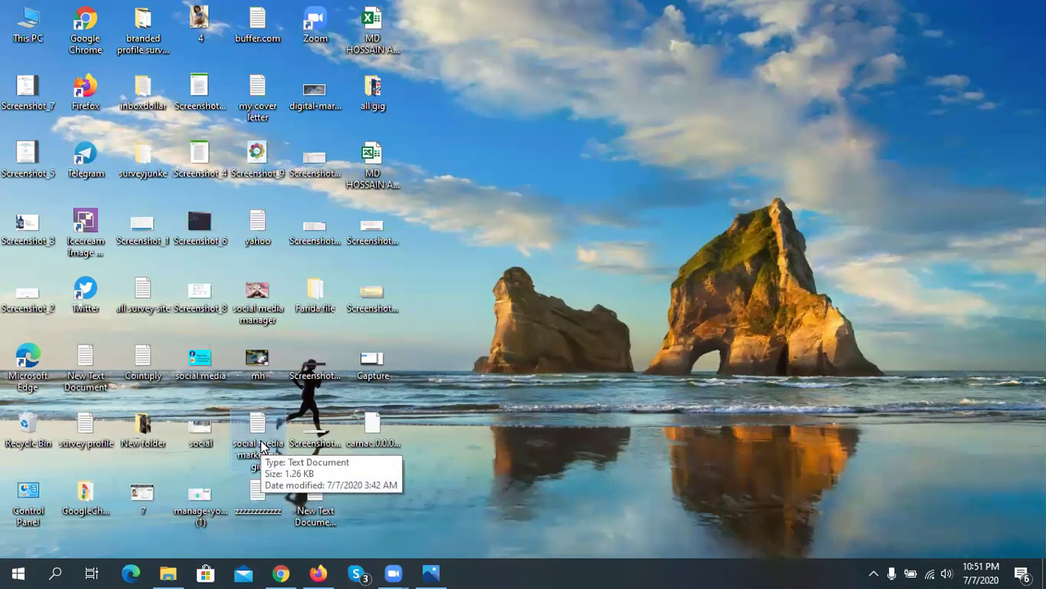
{"action": "double_click", "coordinate": [605, 69]}
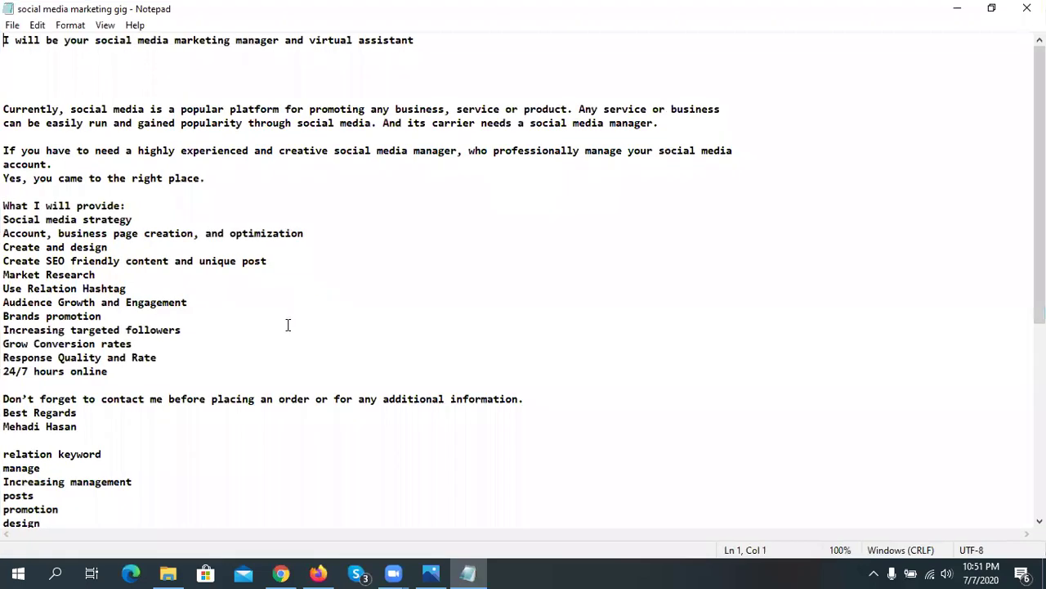
- Copy the gig description from "Currently, social media is a popular platform" through the closing signature
{"action": "left_click_drag", "start_coordinate": [87, 429], "coordinate": [11, 110]}
{"action": "right_click", "coordinate": [27, 111]}
{"action": "left_click", "coordinate": [64, 160]}
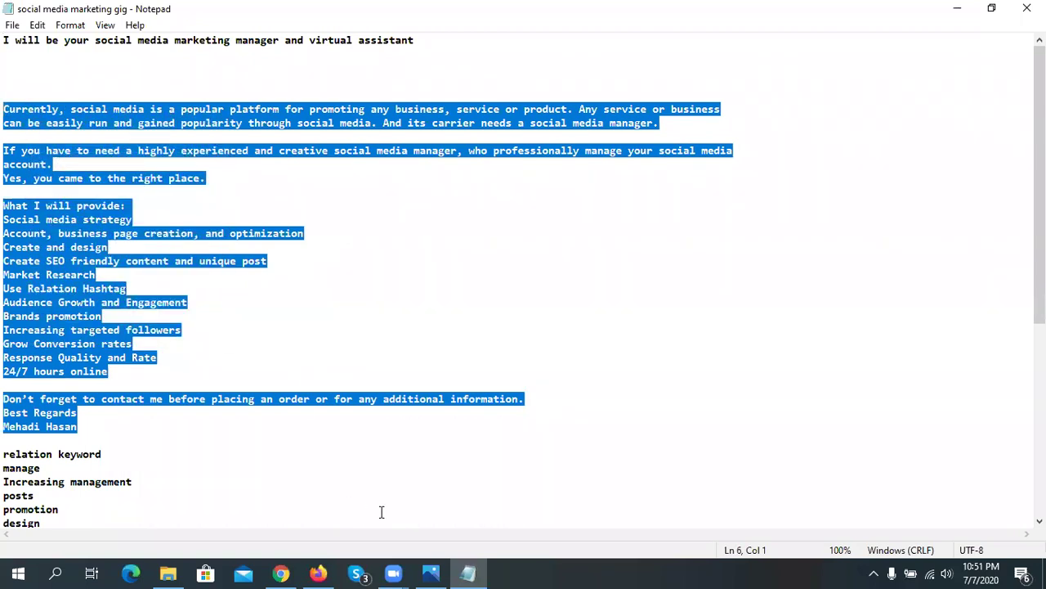
- Switch to Chrome, choose American English in the Grammarly extension, and open the Grammarly web app from it
{"action": "mouse_move", "coordinate": [431, 572]}
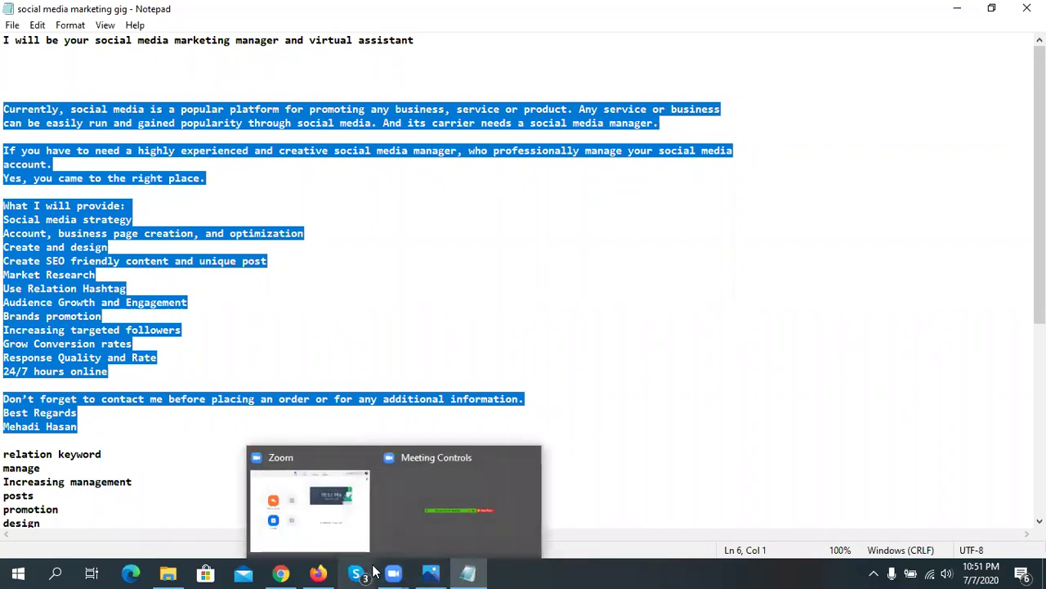
{"action": "left_click", "coordinate": [287, 572]}
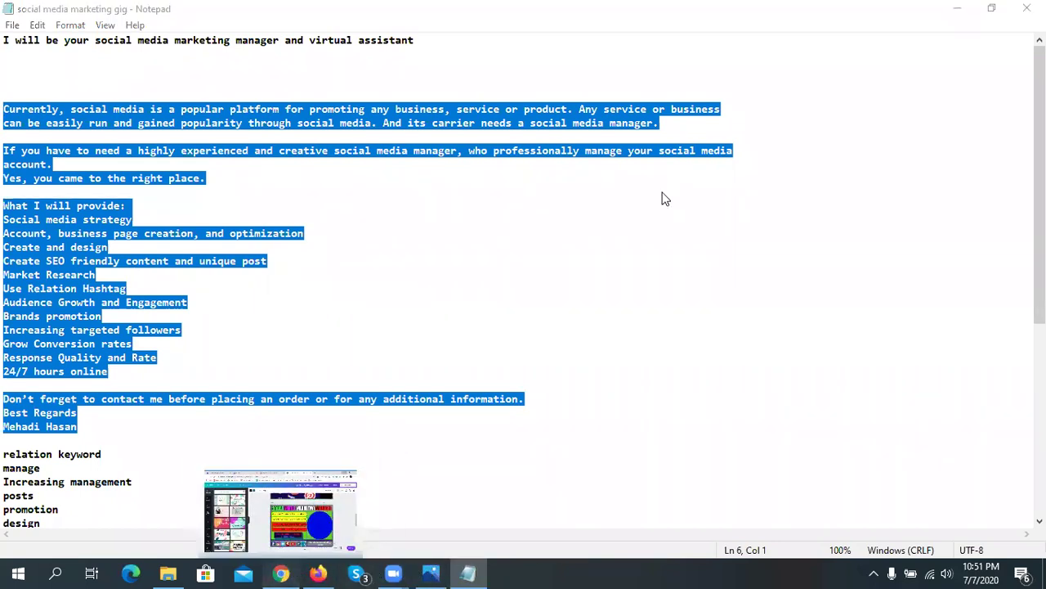
{"action": "left_click", "coordinate": [980, 40]}
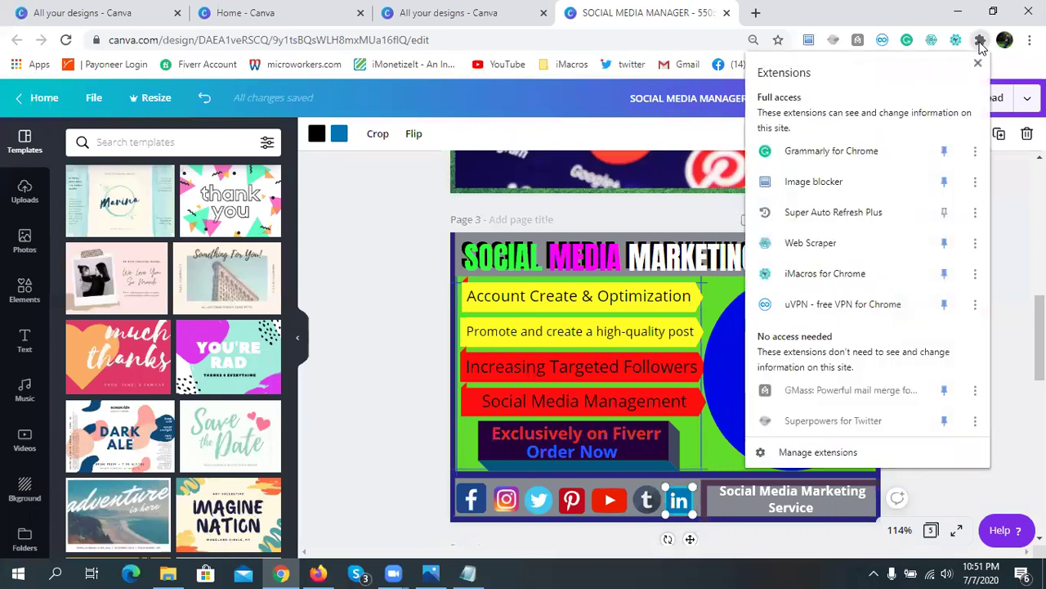
{"action": "left_click", "coordinate": [864, 155]}
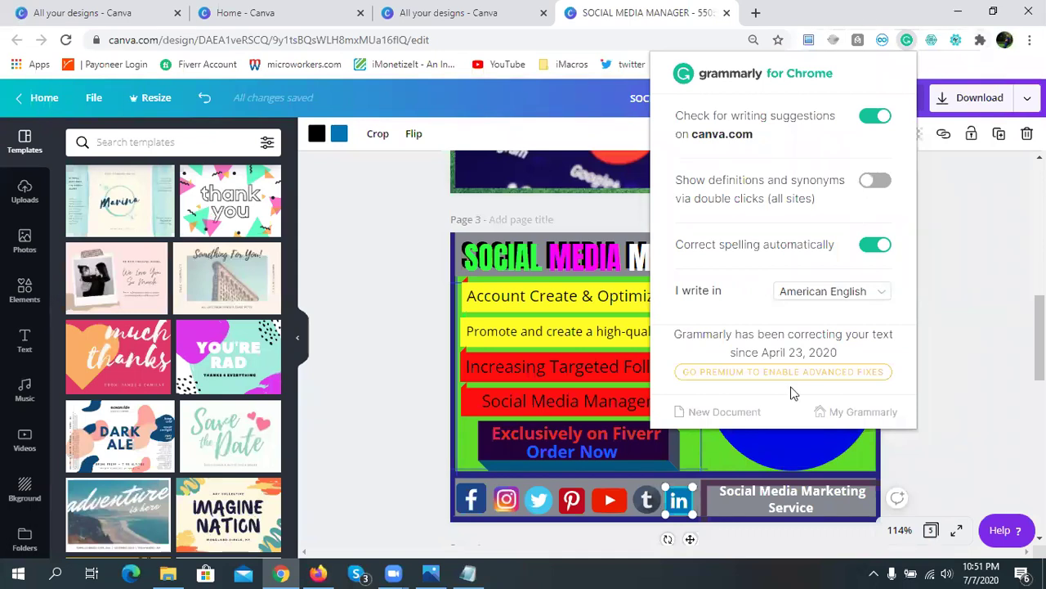
{"action": "left_click", "coordinate": [829, 302]}
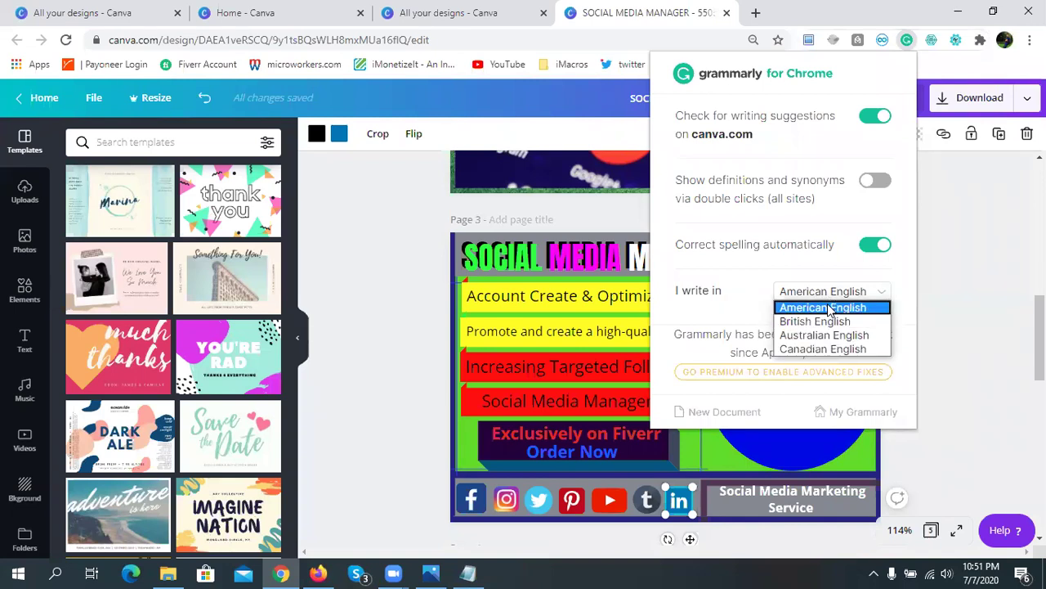
{"action": "left_click", "coordinate": [829, 308]}
{"action": "left_click", "coordinate": [771, 77]}
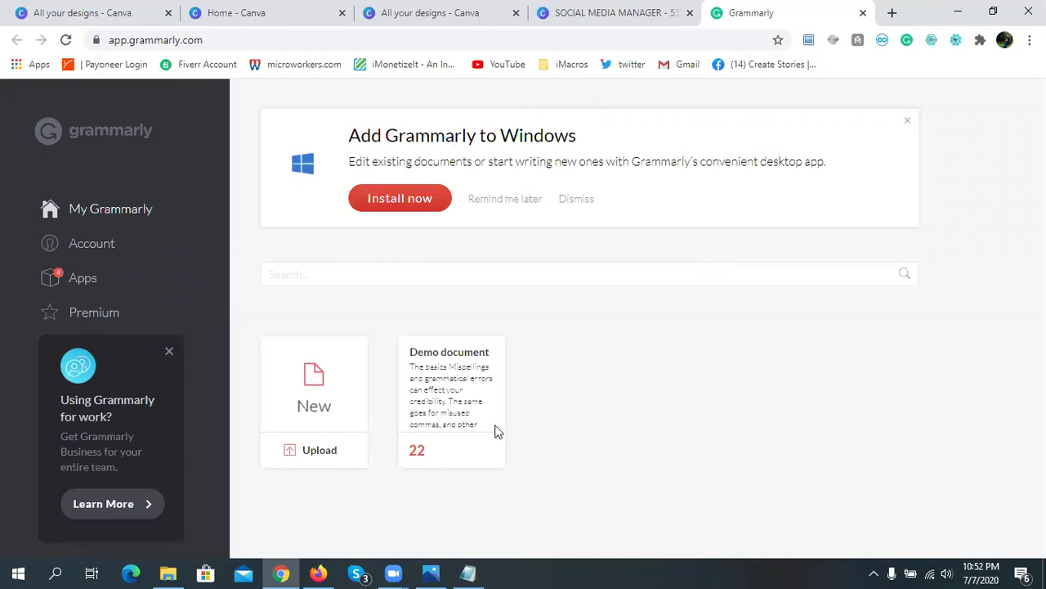
- Create a new Grammarly document, skip the quick tour, and paste in the copied gig description
{"action": "left_click", "coordinate": [325, 451]}
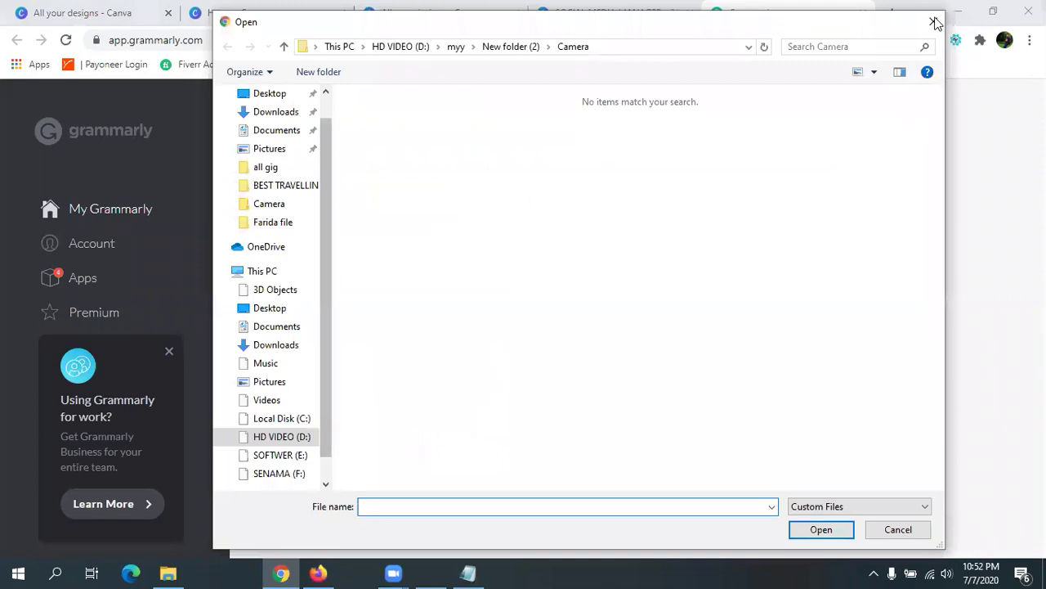
{"action": "key", "text": "Escape"}
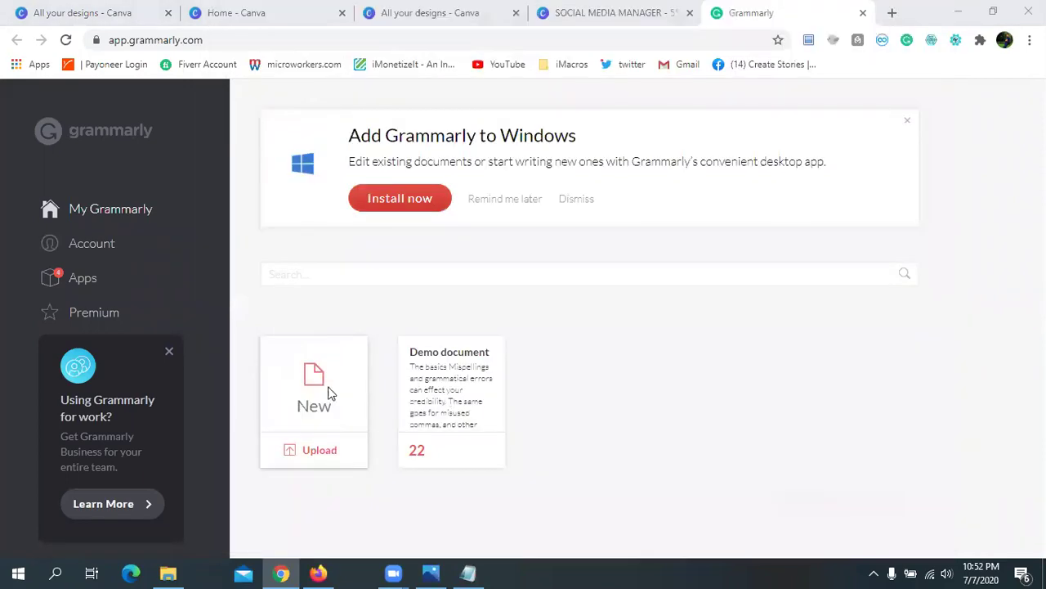
{"action": "left_click", "coordinate": [418, 427]}
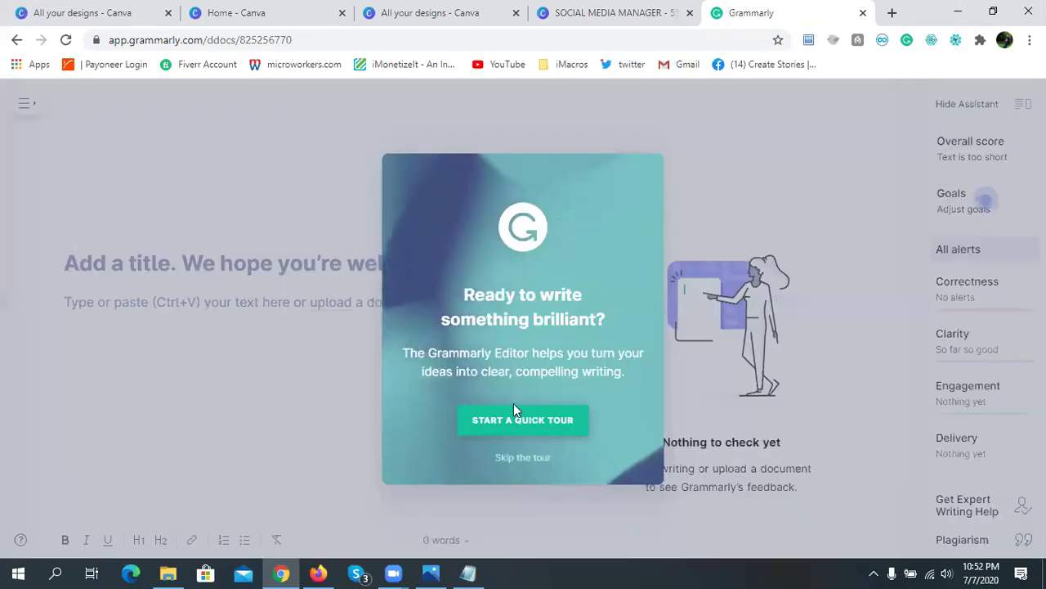
{"action": "left_click", "coordinate": [529, 457]}
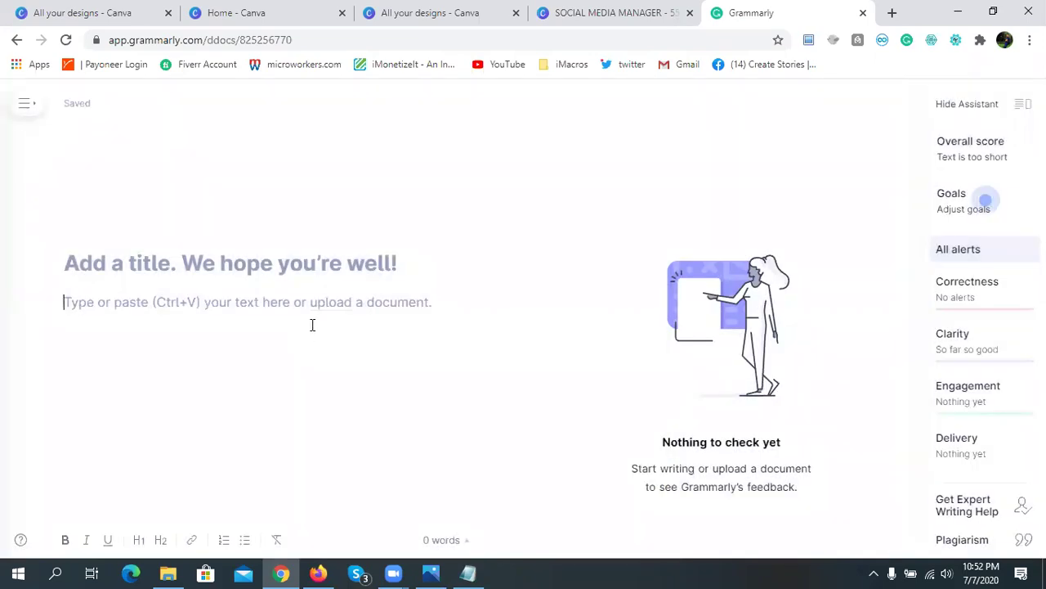
{"action": "key", "text": "ctrl+v"}
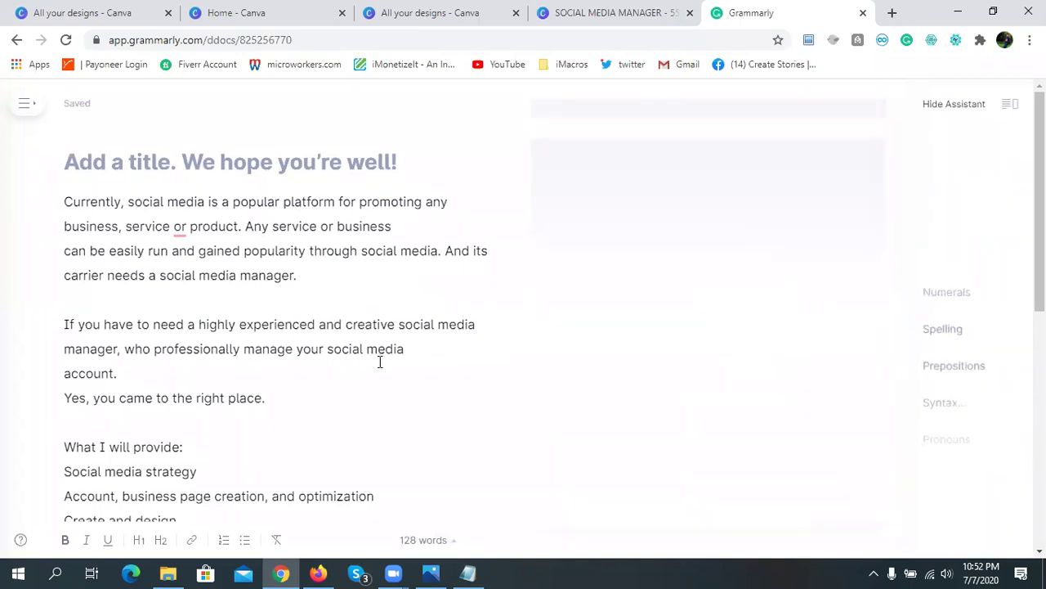
- Accept Grammarly's punctuation suggestion ", or" in the phrase "business, service or product"
{"action": "scroll", "coordinate": [381, 362], "scroll_direction": "down", "scroll_amount": 7}
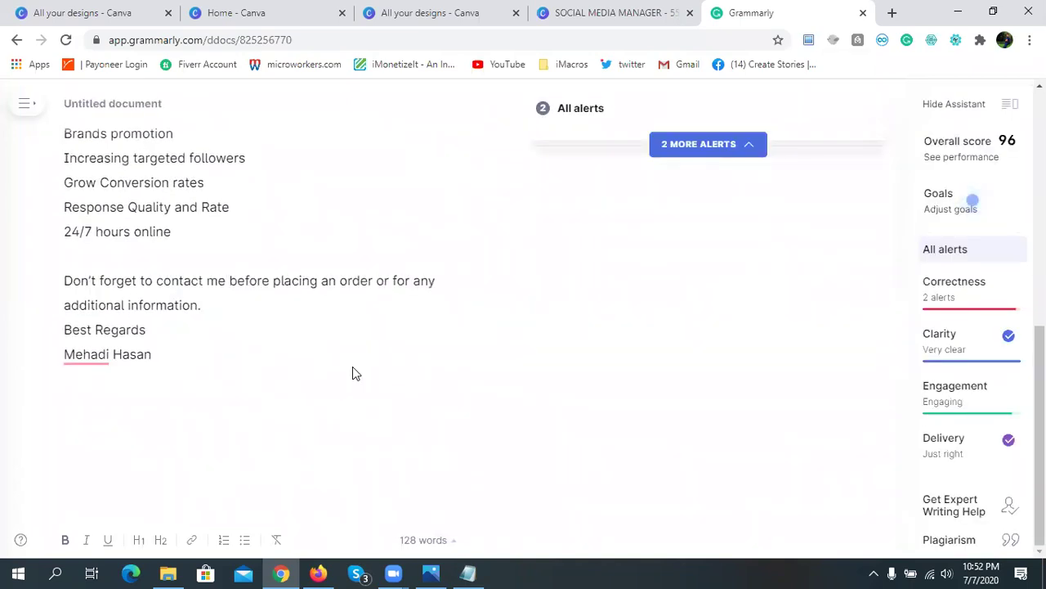
{"action": "scroll", "coordinate": [352, 372], "scroll_direction": "up", "scroll_amount": 5}
{"action": "scroll", "coordinate": [355, 364], "scroll_direction": "up", "scroll_amount": 3}
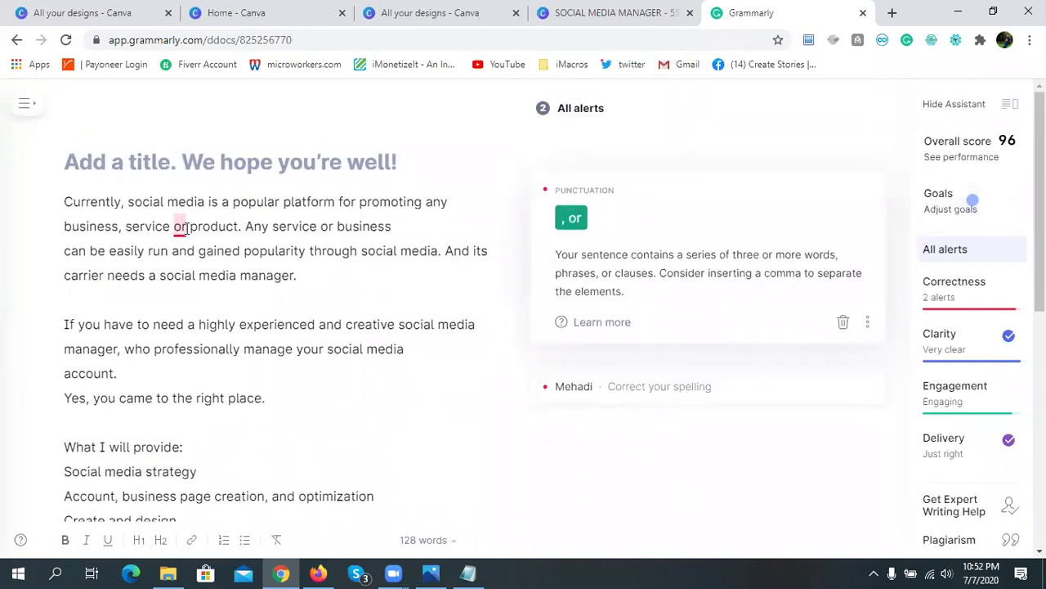
{"action": "right_click", "coordinate": [179, 226]}
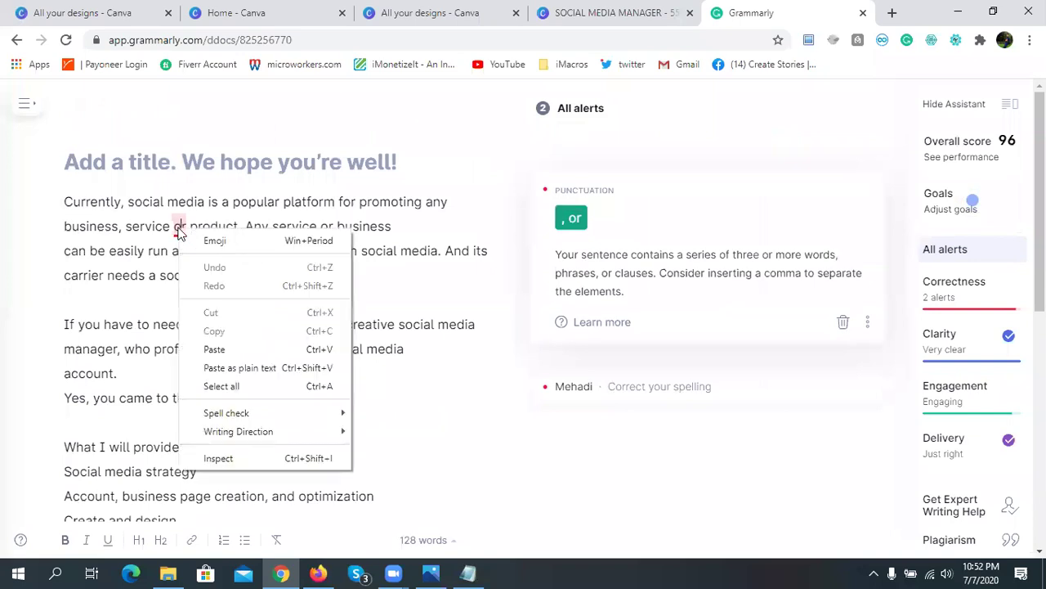
{"action": "left_click", "coordinate": [572, 222]}
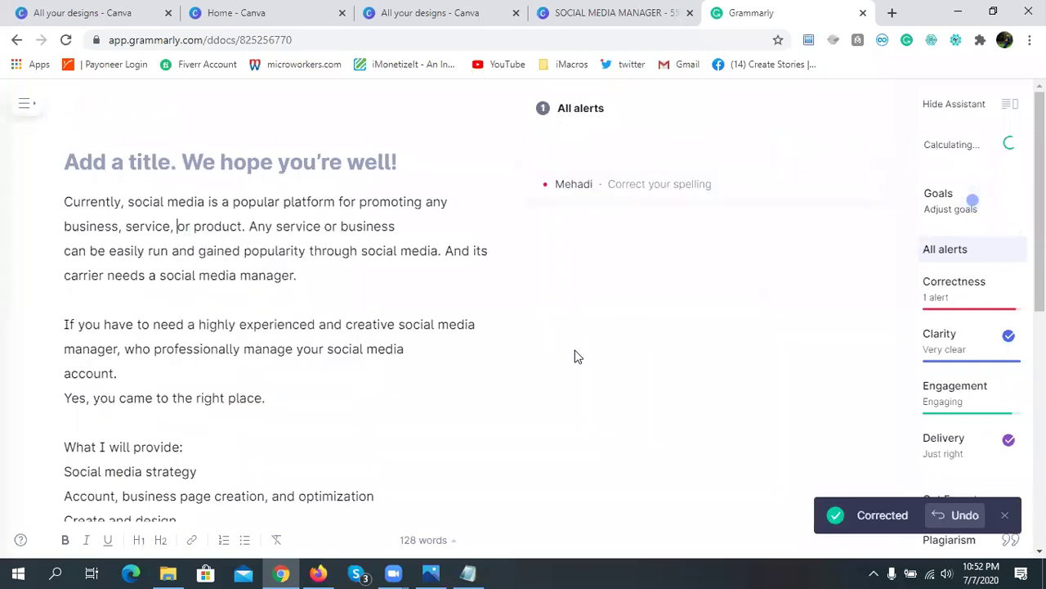
- Read through the corrected gig description and its remaining alert in Grammarly, and close the Grammarly page
{"action": "scroll", "coordinate": [574, 349], "scroll_direction": "down", "scroll_amount": 2}
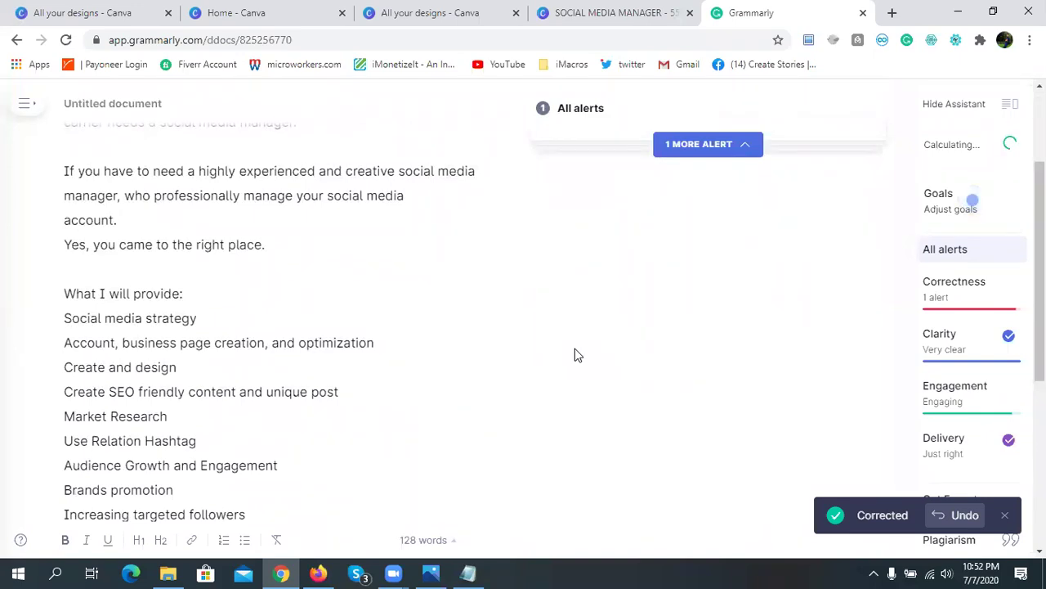
{"action": "scroll", "coordinate": [576, 355], "scroll_direction": "up", "scroll_amount": 1}
{"action": "scroll", "coordinate": [577, 348], "scroll_direction": "up", "scroll_amount": 1}
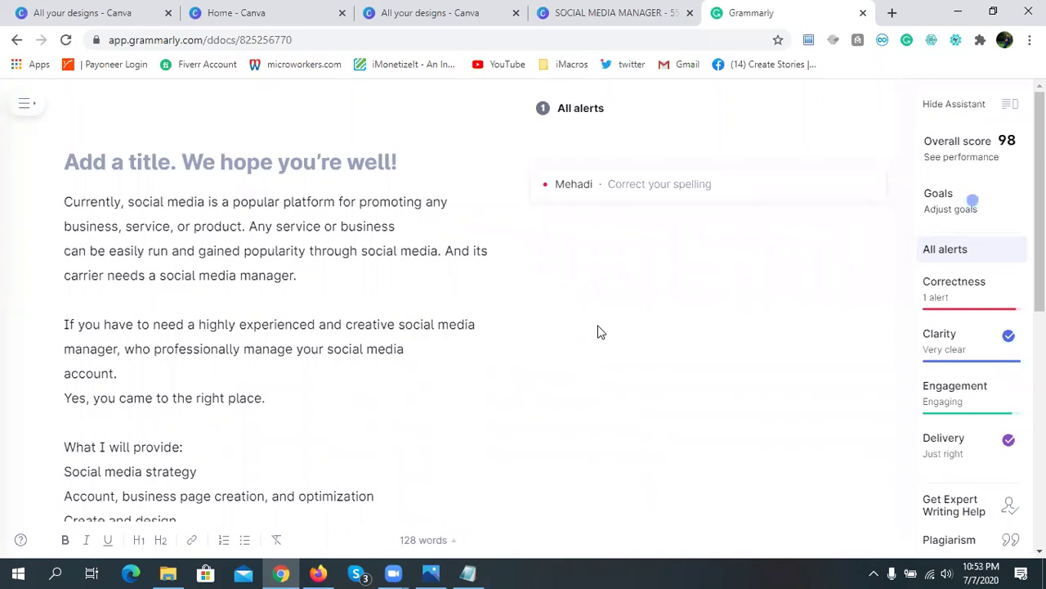
{"action": "scroll", "coordinate": [598, 332], "scroll_direction": "down", "scroll_amount": 2}
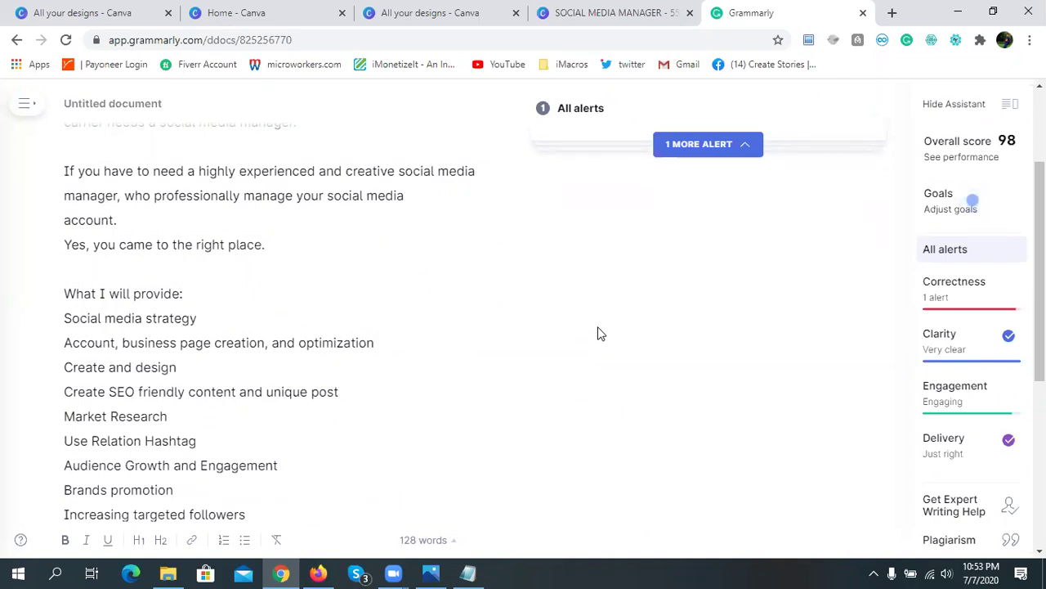
{"action": "scroll", "coordinate": [596, 332], "scroll_direction": "down", "scroll_amount": 3}
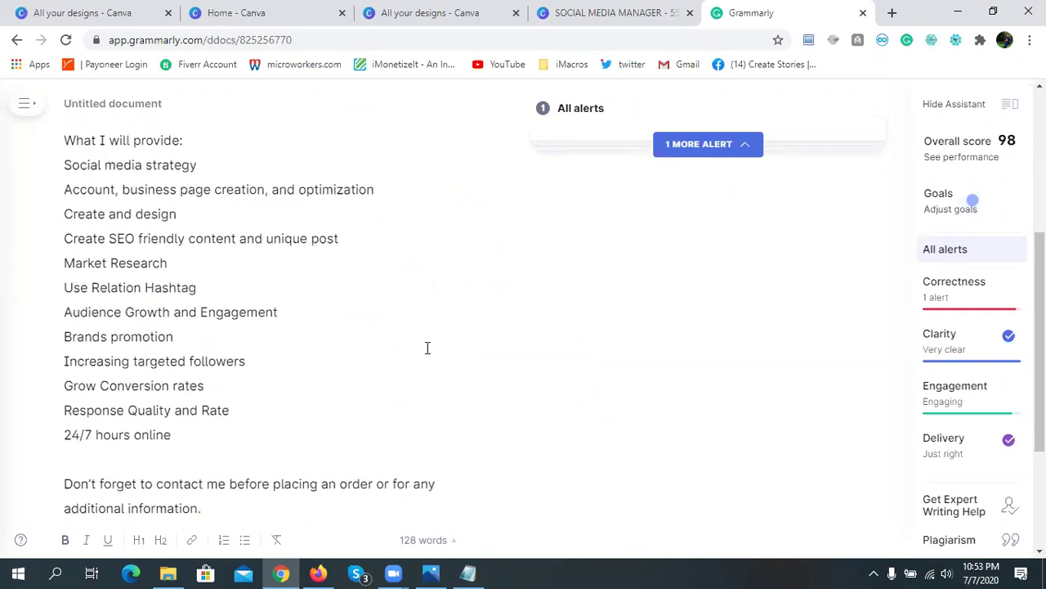
{"action": "scroll", "coordinate": [426, 347], "scroll_direction": "down", "scroll_amount": 1}
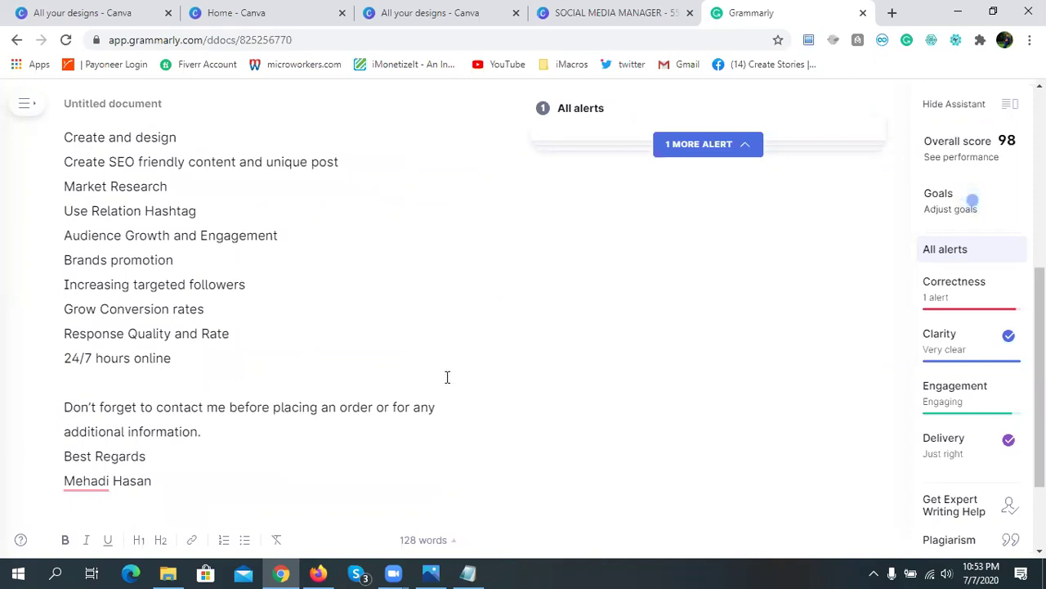
{"action": "scroll", "coordinate": [444, 376], "scroll_direction": "up", "scroll_amount": 5}
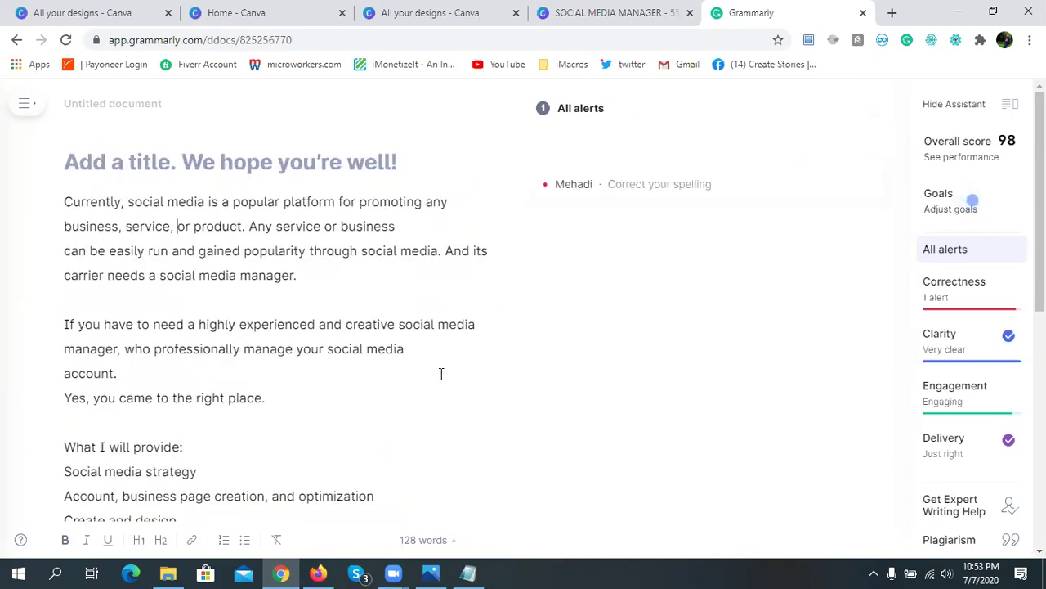
{"action": "left_click", "coordinate": [863, 14]}
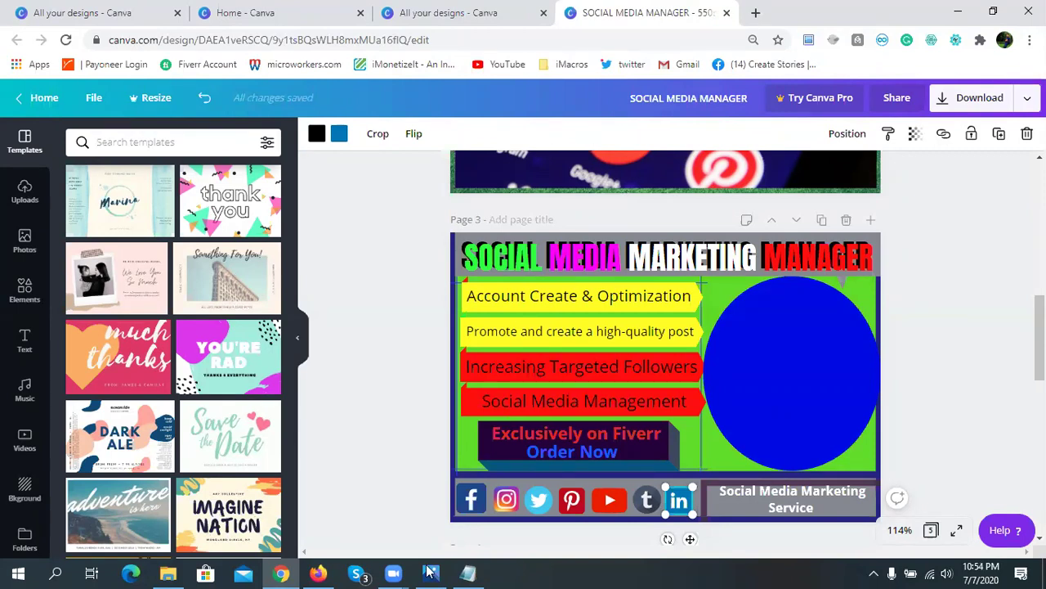
{"action": "mouse_move", "coordinate": [393, 573]}
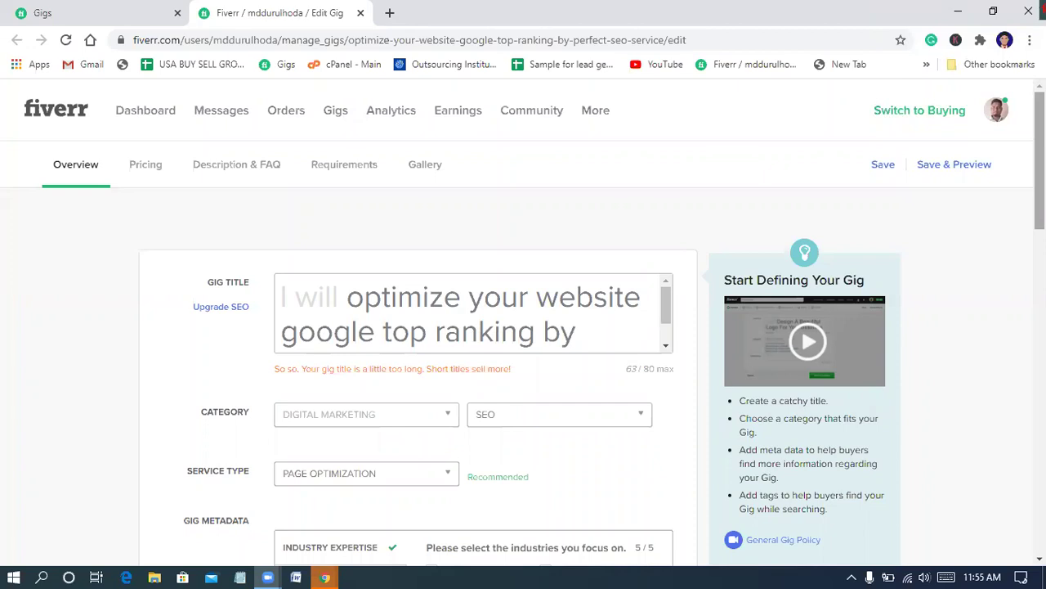
- Review the gig title, category and service type on the Overview page of the Fiverr gig editor
{"action": "scroll", "coordinate": [523, 334], "scroll_direction": "down", "scroll_amount": 1}
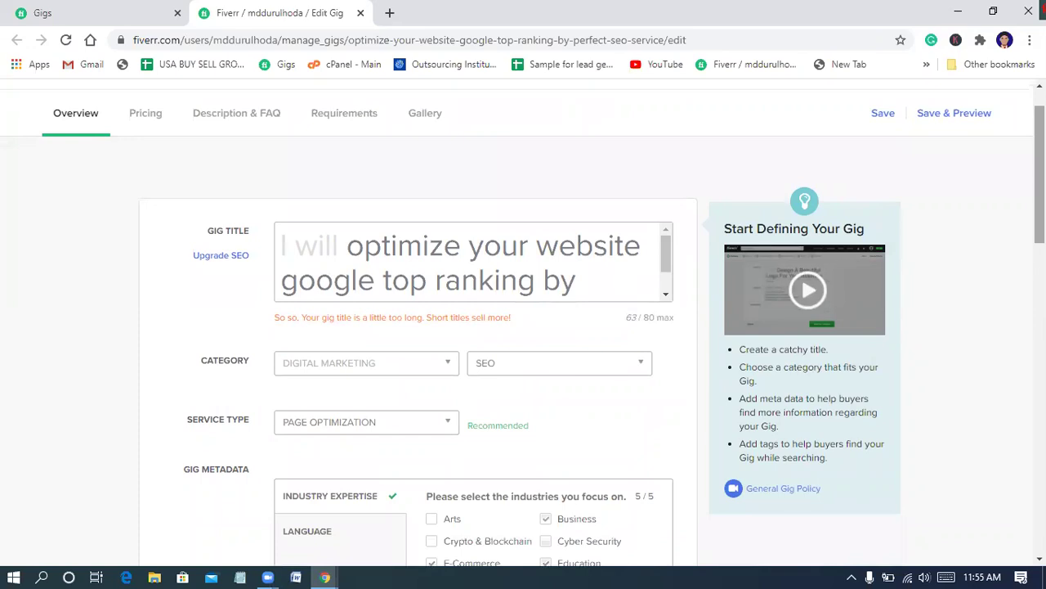
{"action": "scroll", "coordinate": [523, 327], "scroll_direction": "up", "scroll_amount": 1}
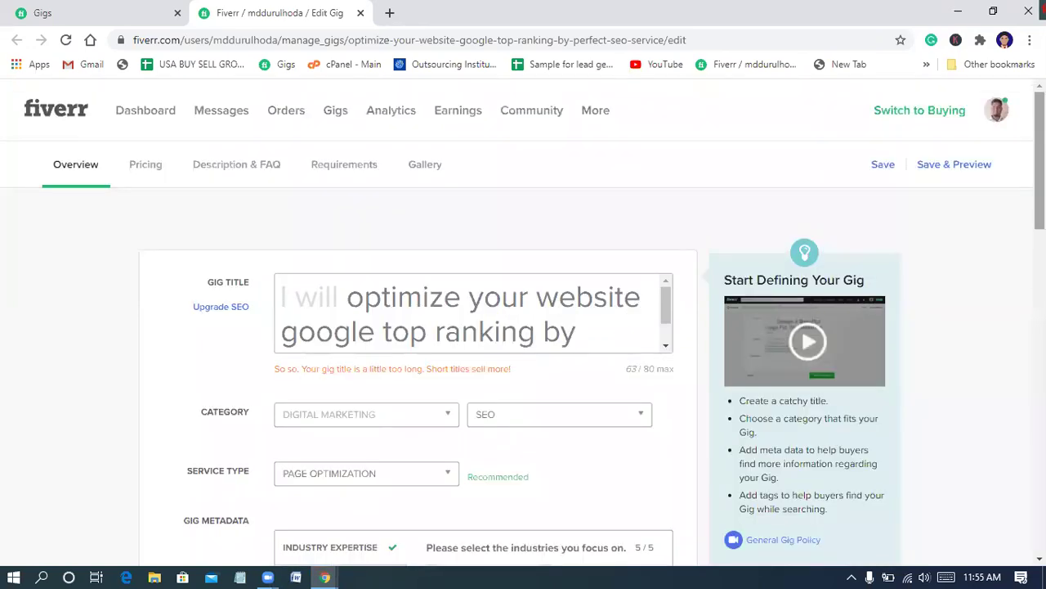
{"action": "scroll", "coordinate": [523, 327], "scroll_direction": "down", "scroll_amount": 1}
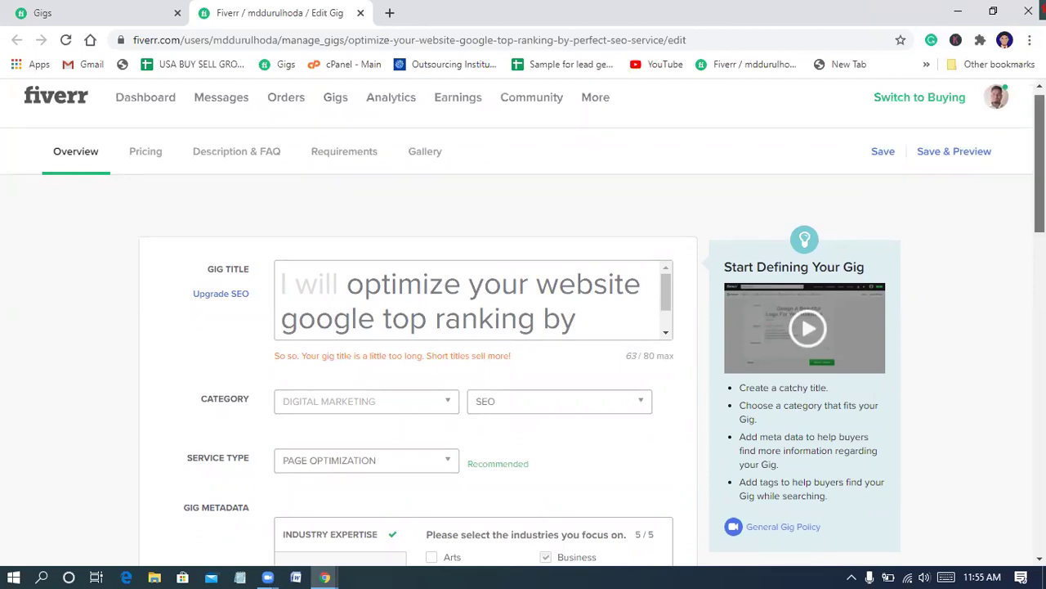
{"action": "scroll", "coordinate": [789, 206], "scroll_direction": "down", "scroll_amount": 1}
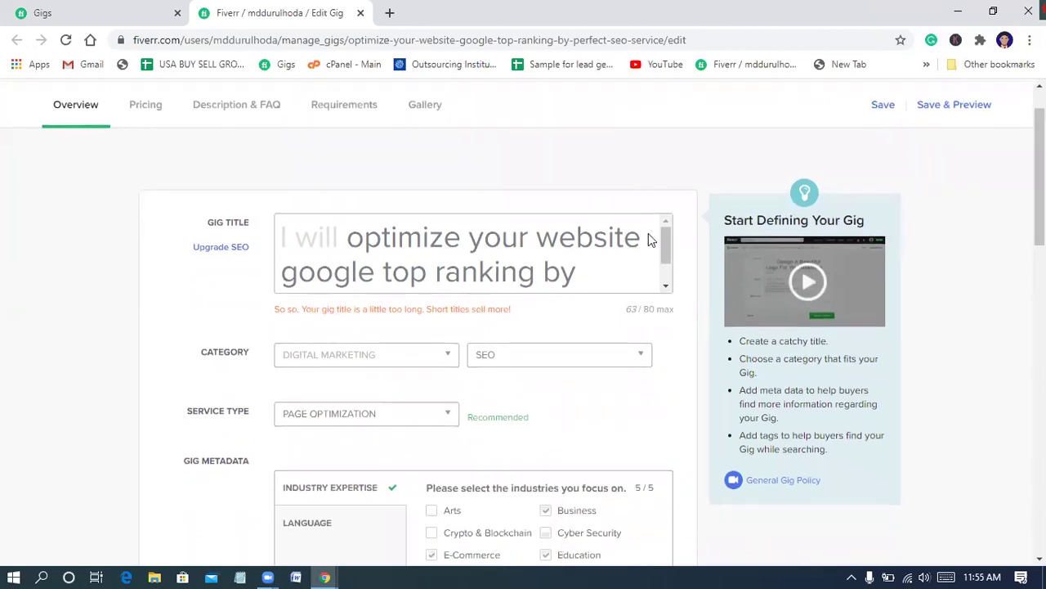
{"action": "mouse_move", "coordinate": [663, 249]}
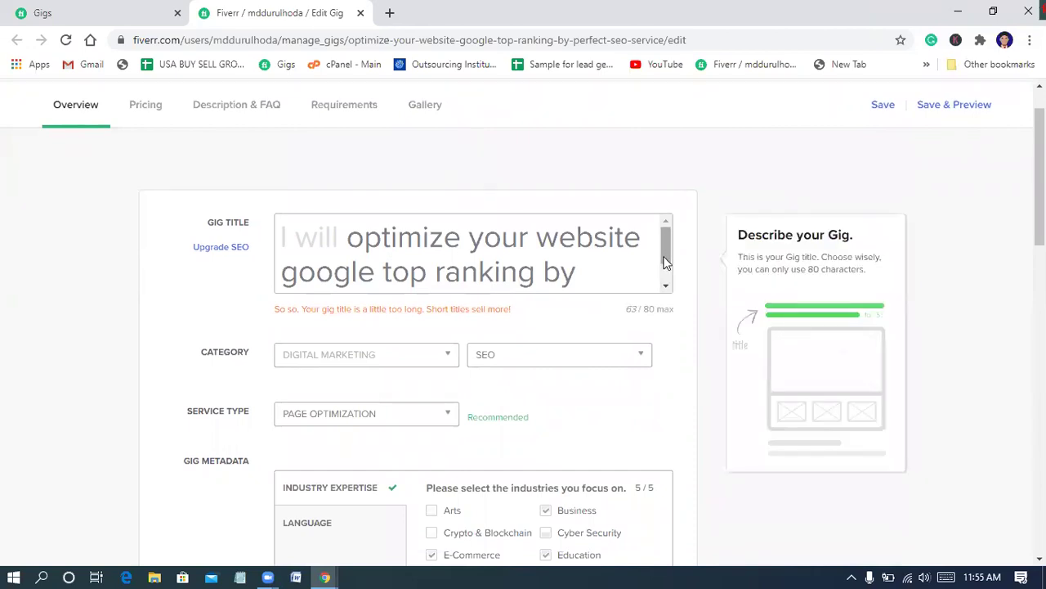
{"action": "left_click", "coordinate": [666, 288]}
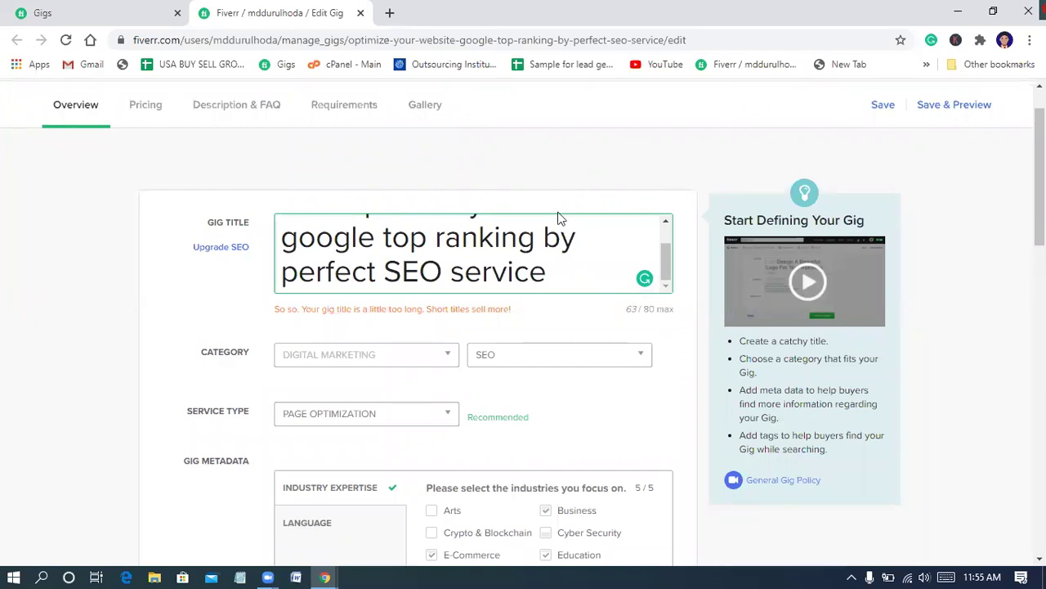
{"action": "left_click", "coordinate": [502, 271]}
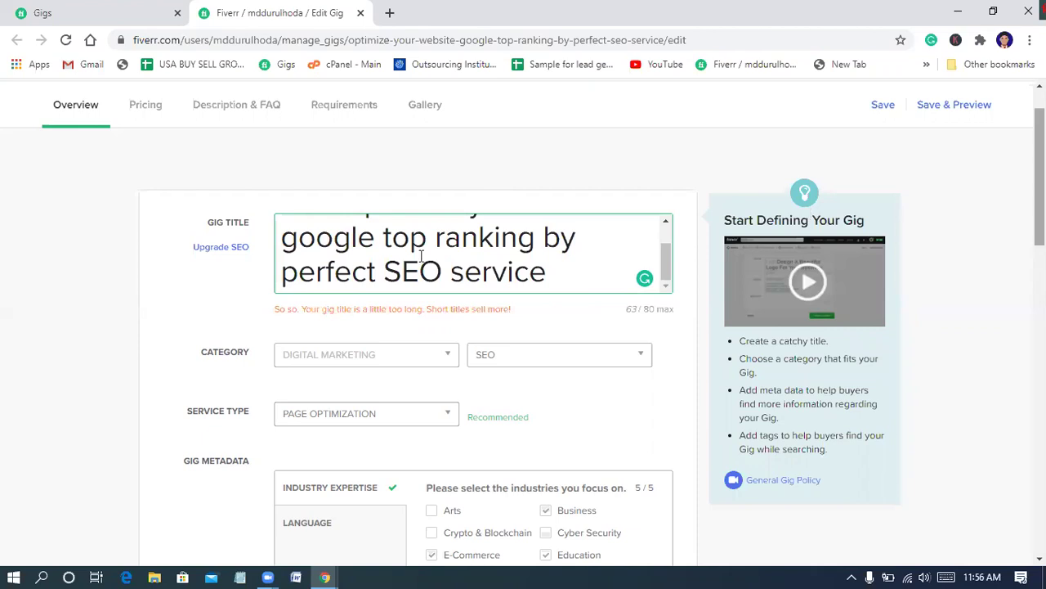
{"action": "mouse_move", "coordinate": [422, 256]}
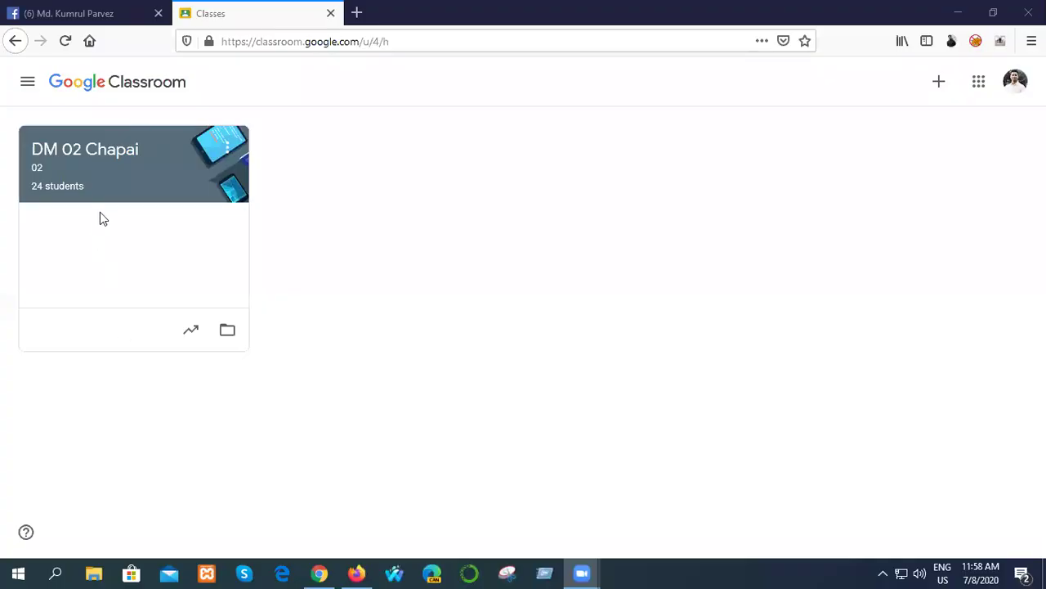
{"action": "left_click", "coordinate": [227, 329]}
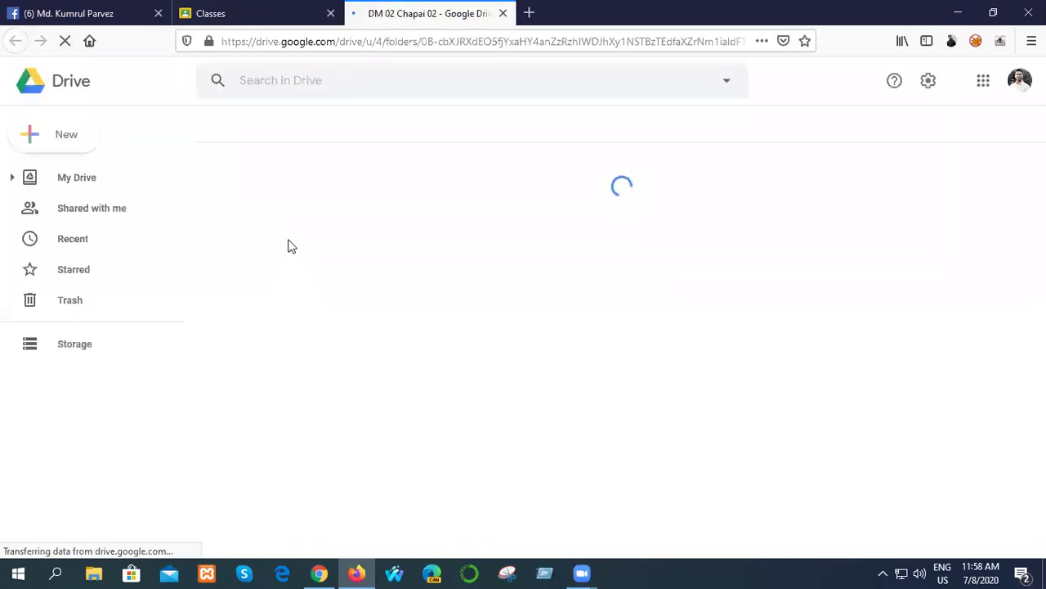
{"action": "left_click", "coordinate": [266, 18]}
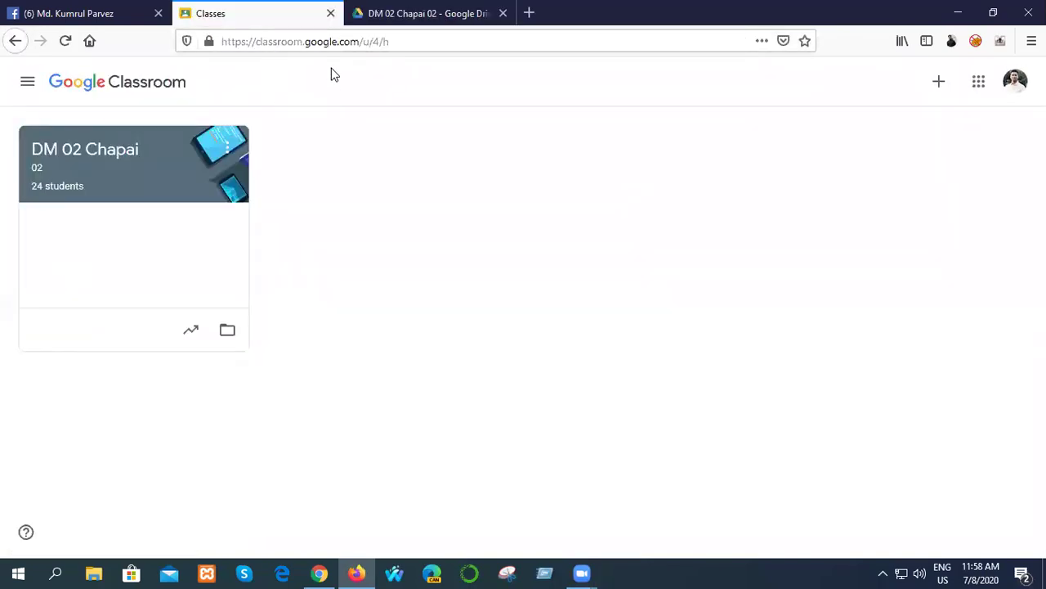
{"action": "left_click", "coordinate": [502, 15]}
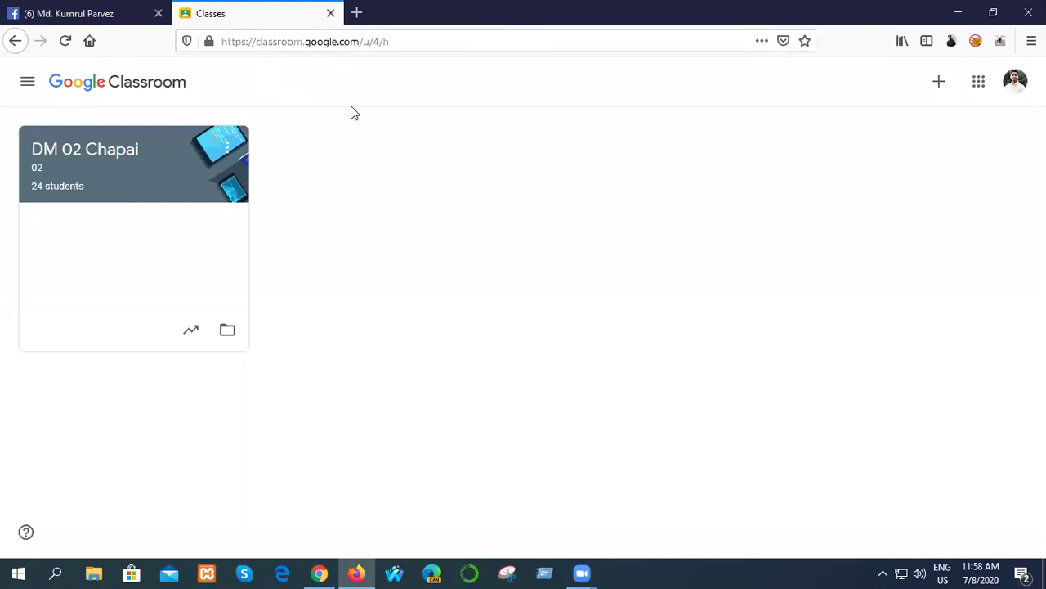
- Open the DM 02 Chapai class in Google Classroom, create a new classwork assignment, and dismiss the rubric tip
{"action": "left_click", "coordinate": [86, 186]}
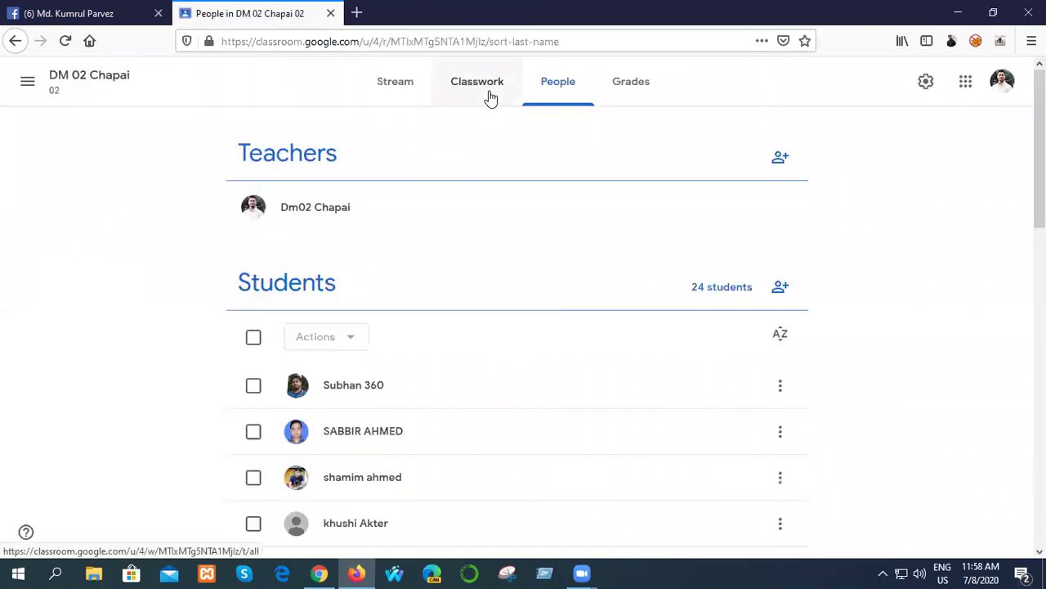
{"action": "scroll", "coordinate": [393, 369], "scroll_direction": "down", "scroll_amount": 5}
{"action": "scroll", "coordinate": [393, 368], "scroll_direction": "up", "scroll_amount": 5}
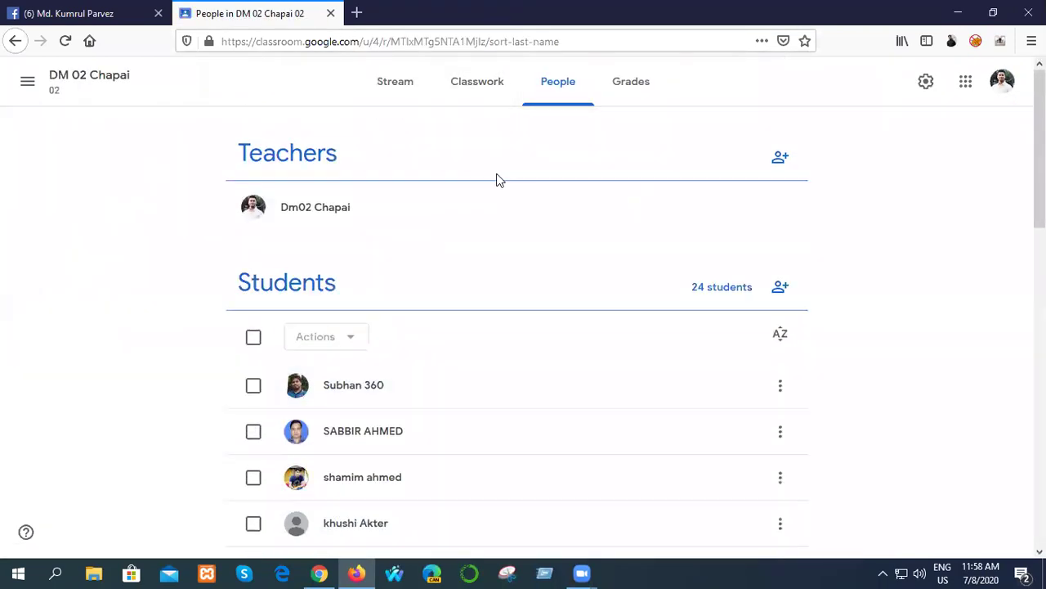
{"action": "left_click", "coordinate": [483, 84]}
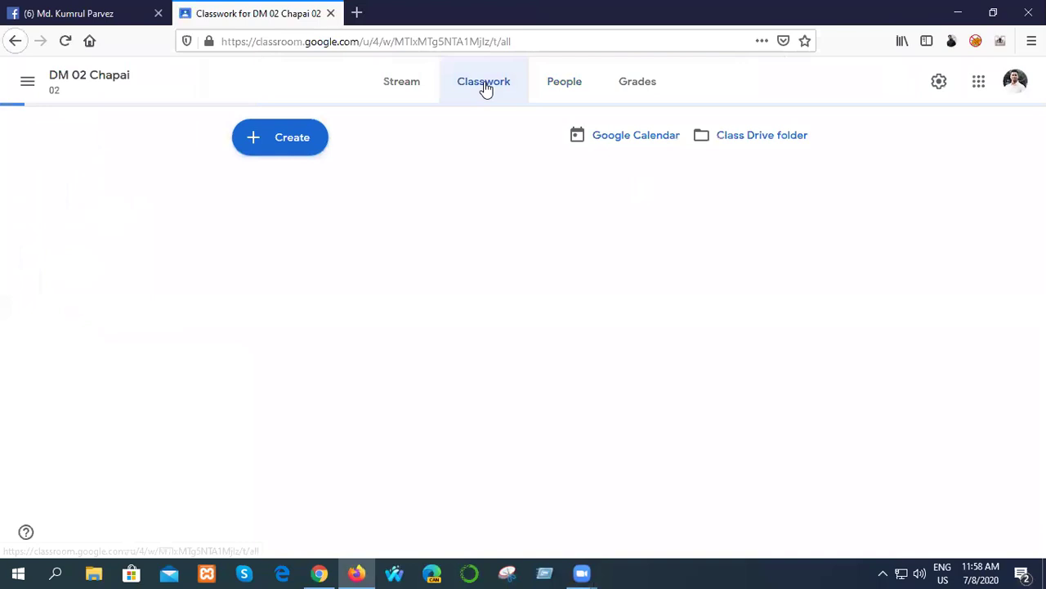
{"action": "left_click", "coordinate": [290, 139]}
{"action": "left_click", "coordinate": [290, 188]}
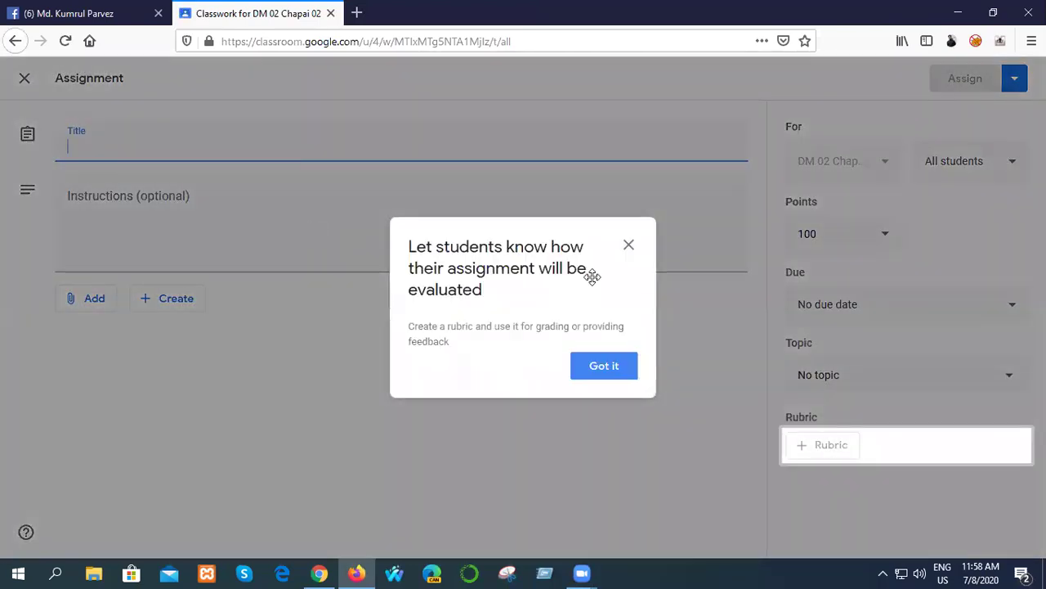
{"action": "left_click", "coordinate": [629, 247]}
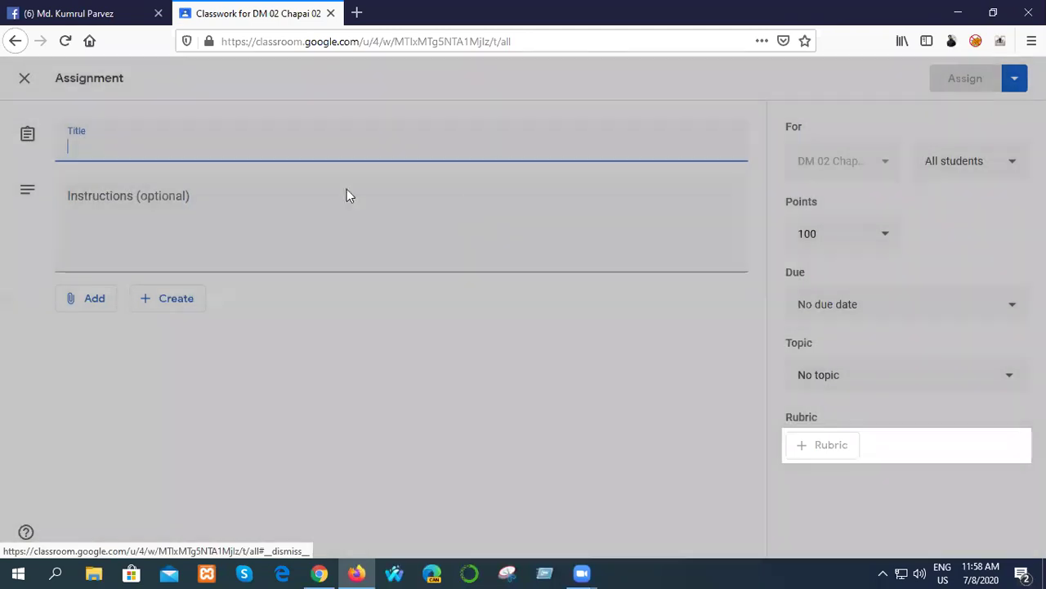
- Title the assignment "1st Gig Social Media Marketing for Fiverr"
{"action": "type", "text": "1st Gig"}
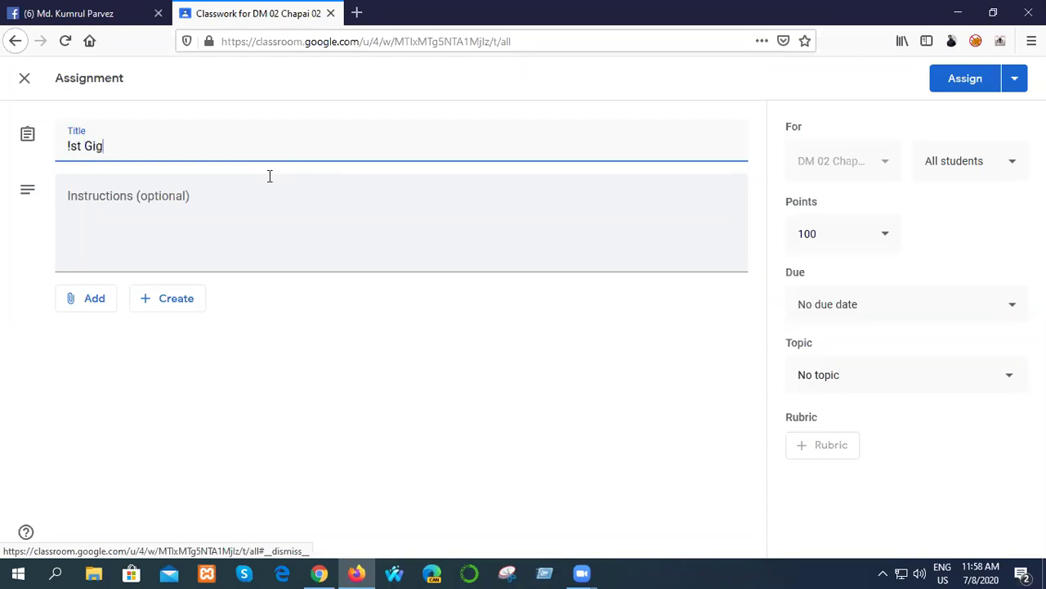
{"action": "type", "text": " Social Me"}
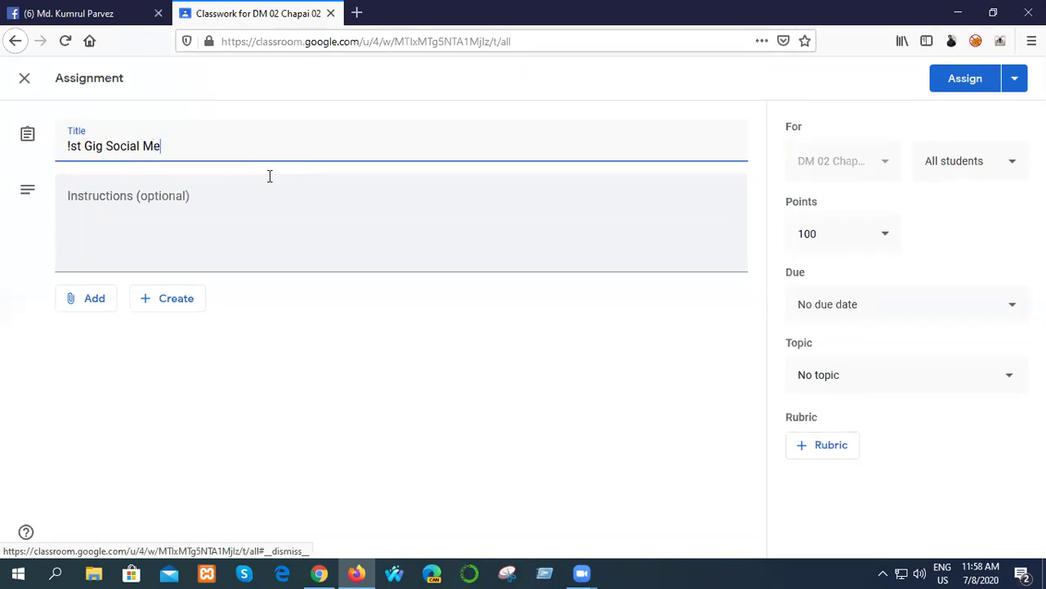
{"action": "type", "text": "dia Marketing for "}
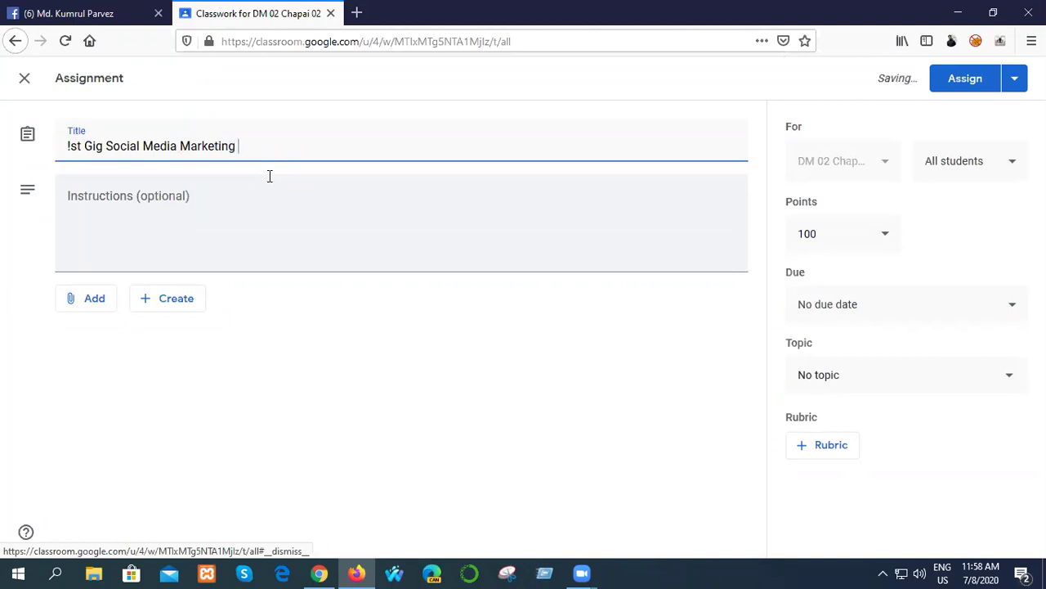
{"action": "type", "text": "Fiverr"}
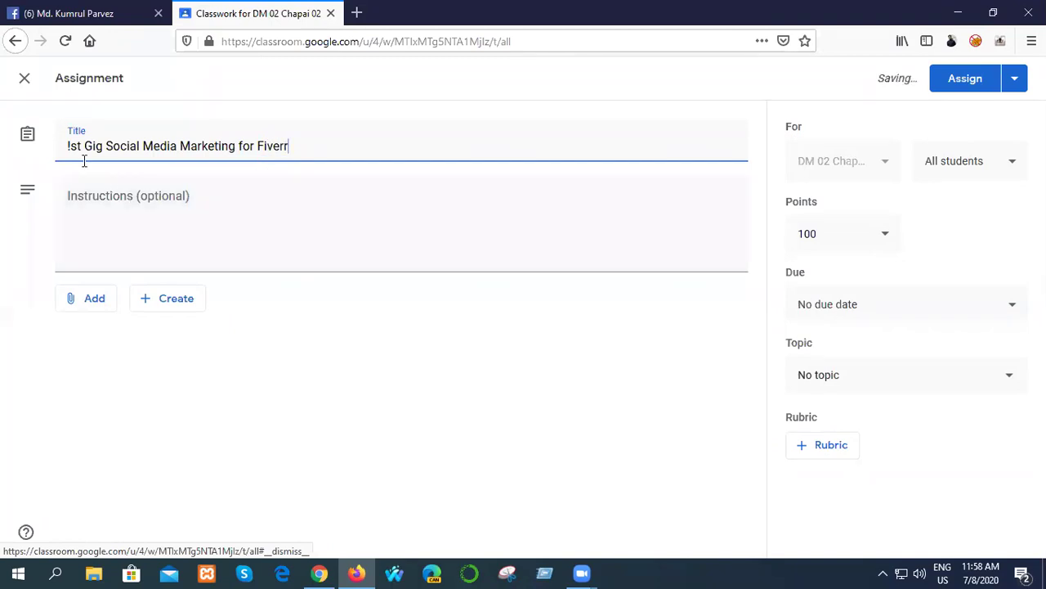
{"action": "left_click", "coordinate": [71, 146]}
{"action": "key", "text": "BackSpace"}
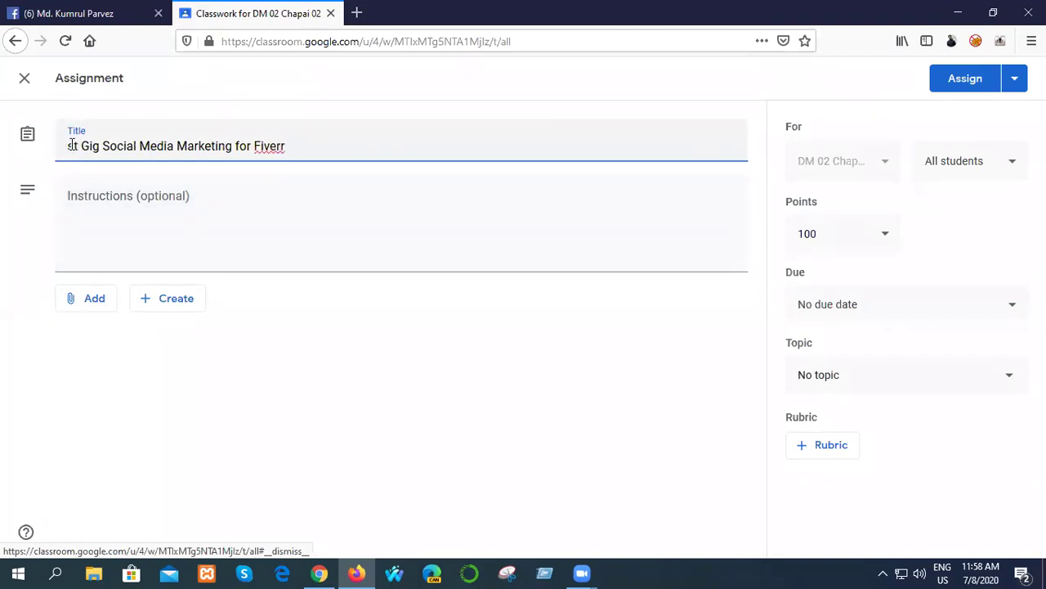
{"action": "type", "text": "1"}
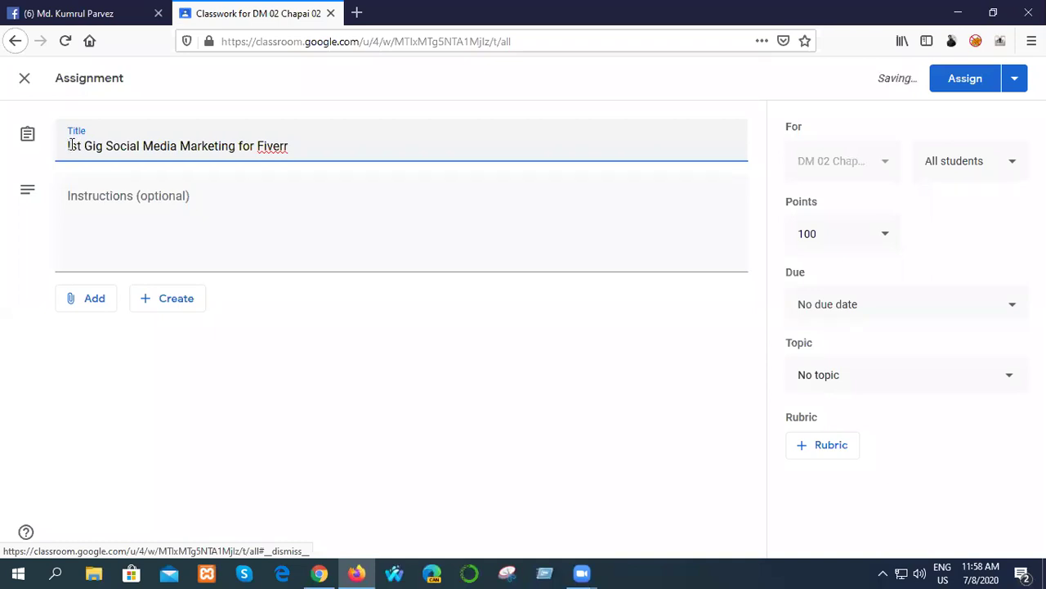
{"action": "type", "text": "1"}
- Begin the assignment instructions with "Submit doc file with", correcting the spelling of "Submit"
{"action": "left_click", "coordinate": [79, 233]}
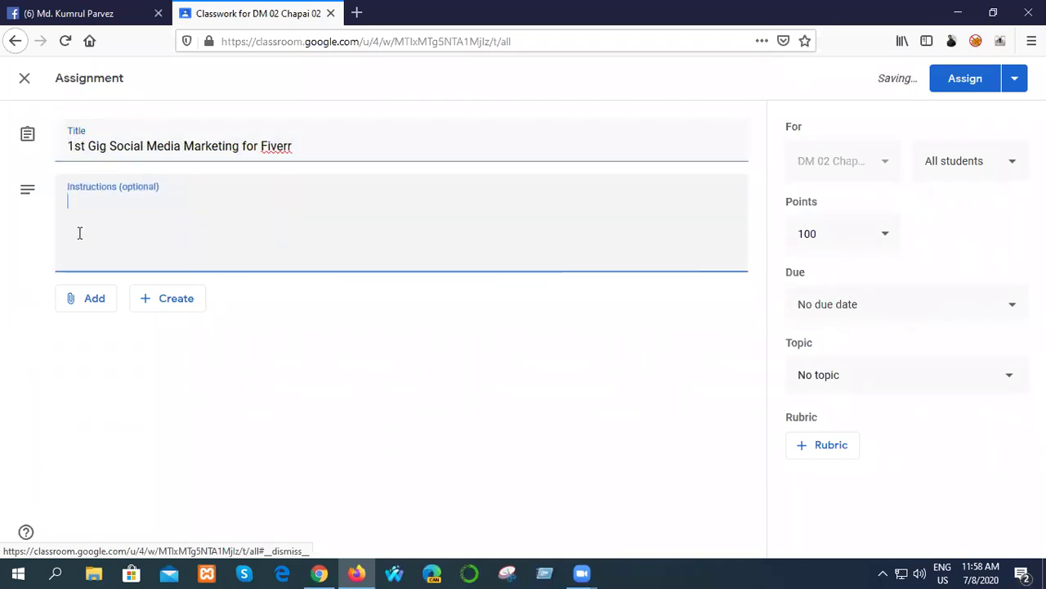
{"action": "type", "text": "Su"}
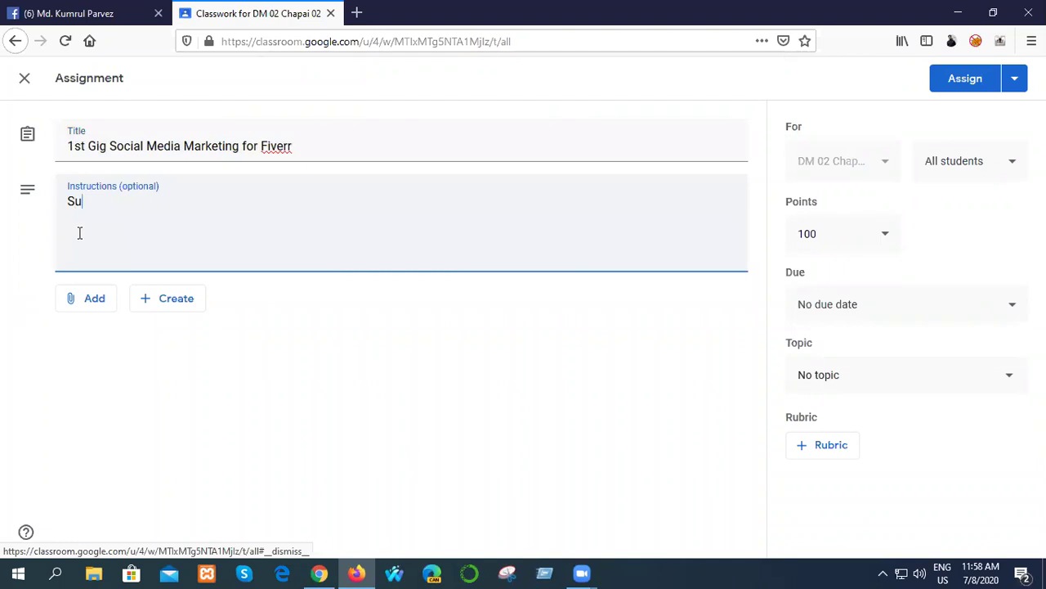
{"action": "type", "text": "bmite"}
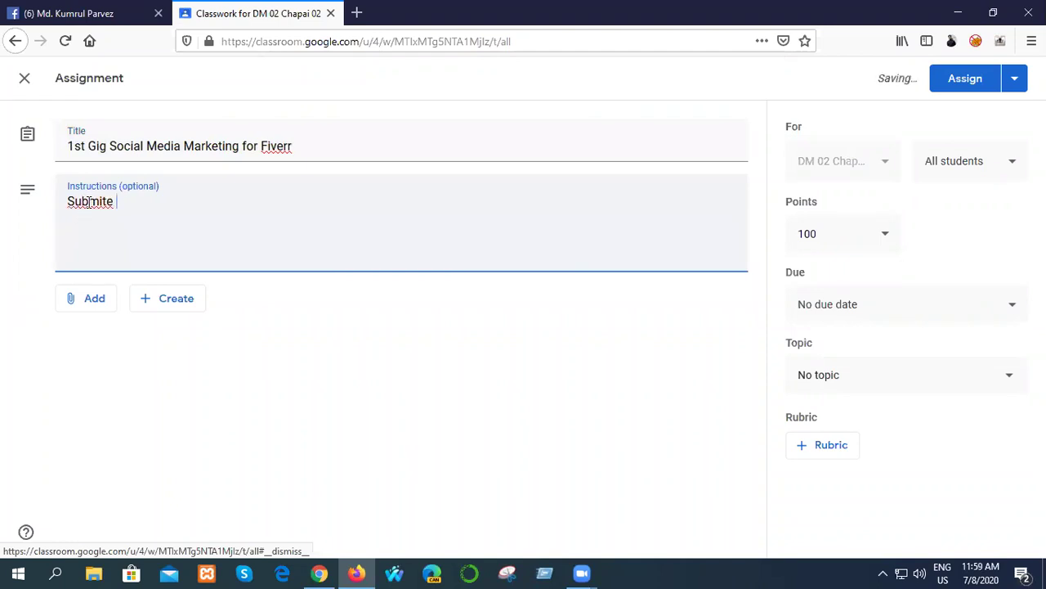
{"action": "right_click", "coordinate": [106, 200]}
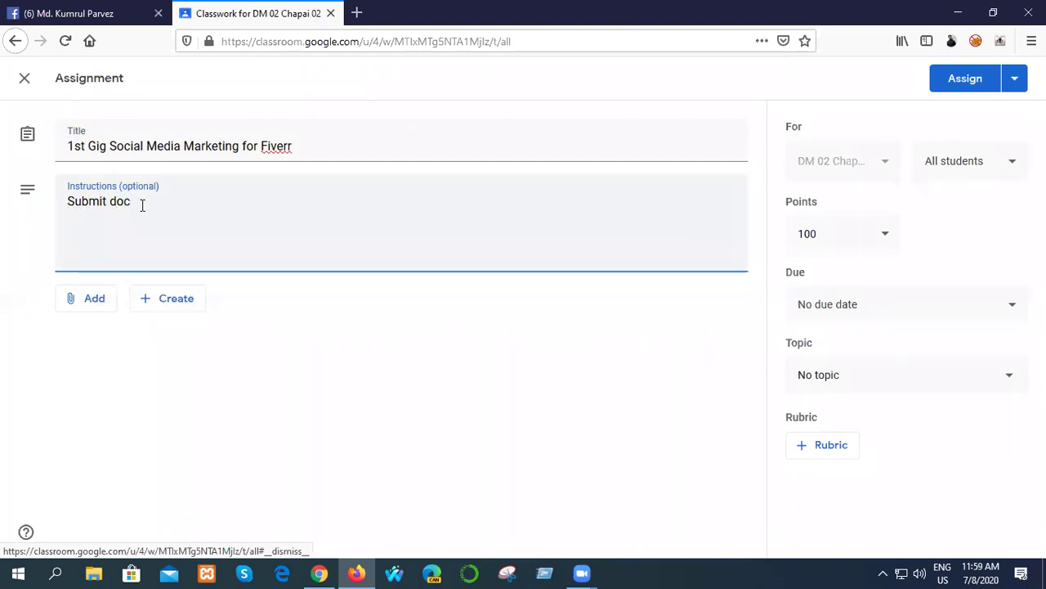
{"action": "type", "text": "file"}
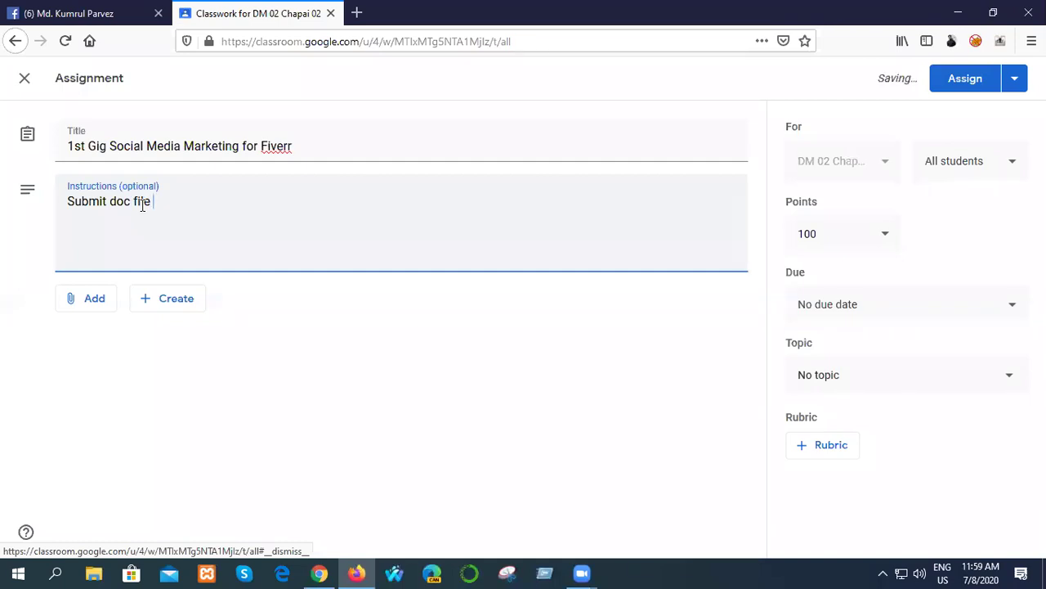
{"action": "type", "text": " t"}
{"action": "type", "text": "o yo"}
{"action": "type", "text": "ur"}
{"action": "type", "text": "t"}
{"action": "key", "text": "BackSpace"}
{"action": "key", "text": "BackSpace"}
{"action": "type", "text": "with"}
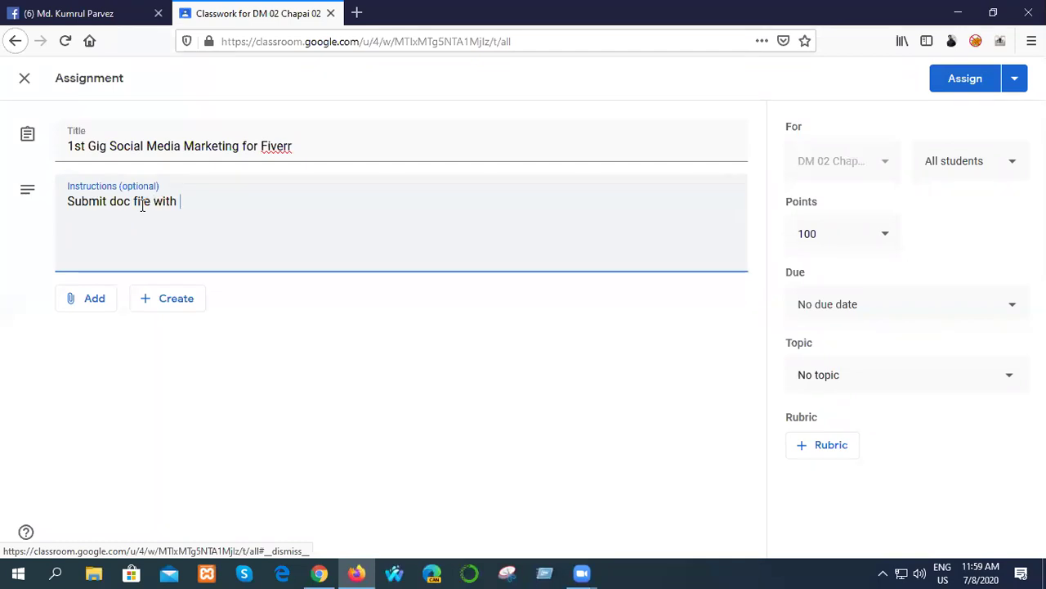
{"action": "type", "text": " infographysic"}
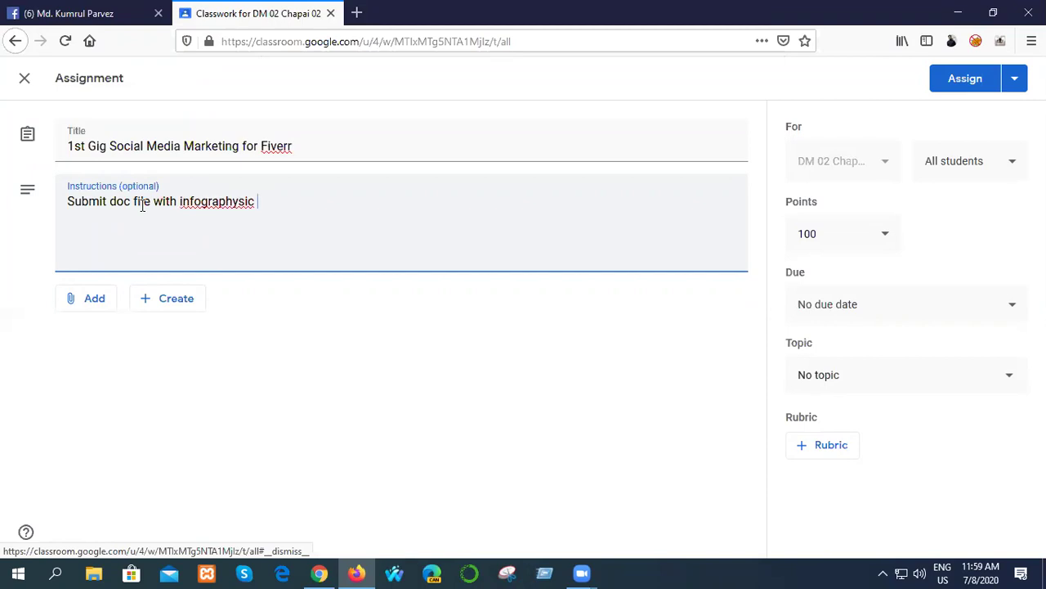
{"action": "right_click", "coordinate": [230, 202]}
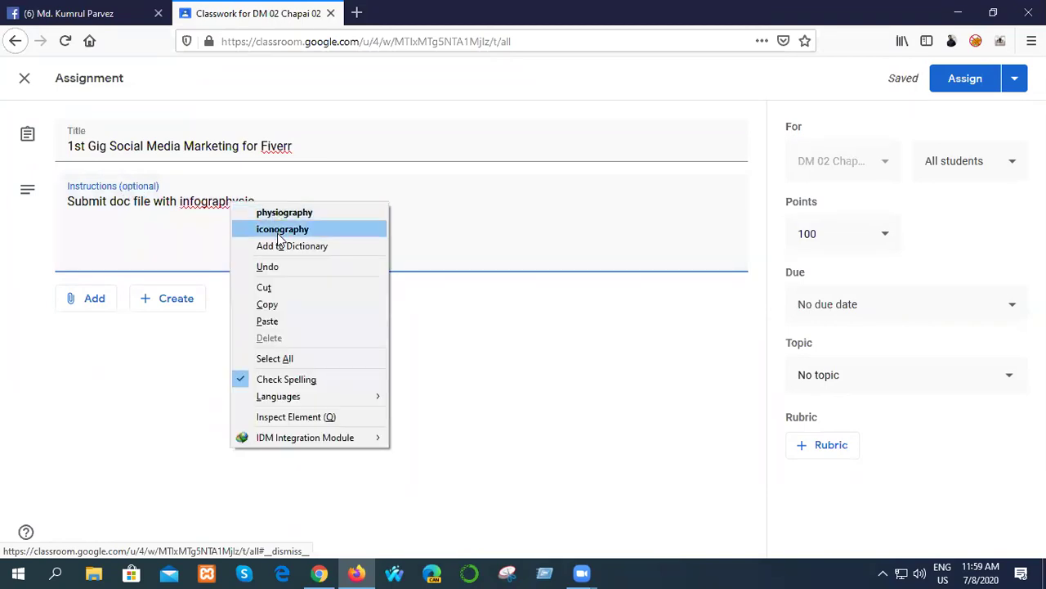
{"action": "left_click", "coordinate": [281, 212]}
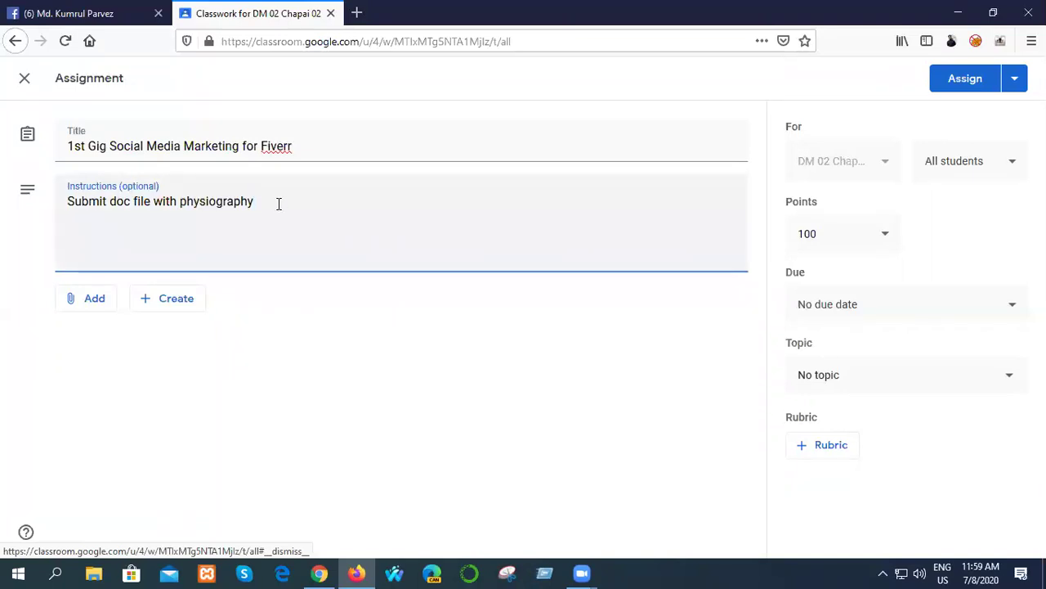
{"action": "key", "text": "BackSpace"}
{"action": "key", "text": "BackSpace"}
{"action": "key", "text": "BackSpace"}
{"action": "key", "text": "BackSpace"}
{"action": "key", "text": "BackSpace"}
{"action": "key", "text": "BackSpace"}
{"action": "key", "text": "BackSpace"}
{"action": "key", "text": "BackSpace"}
{"action": "key", "text": "BackSpace"}
{"action": "key", "text": "BackSpace"}
{"action": "key", "text": "BackSpace"}
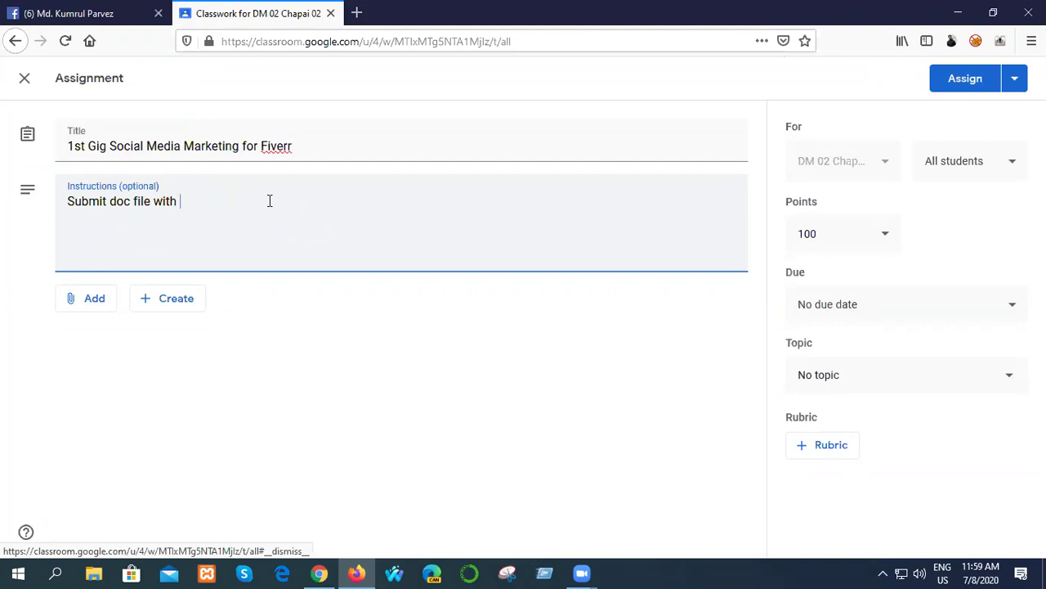
- Add the word "info-graphic" to the end of the instructions, using the hyphenated spelling suggestion
{"action": "type", "text": "infographic"}
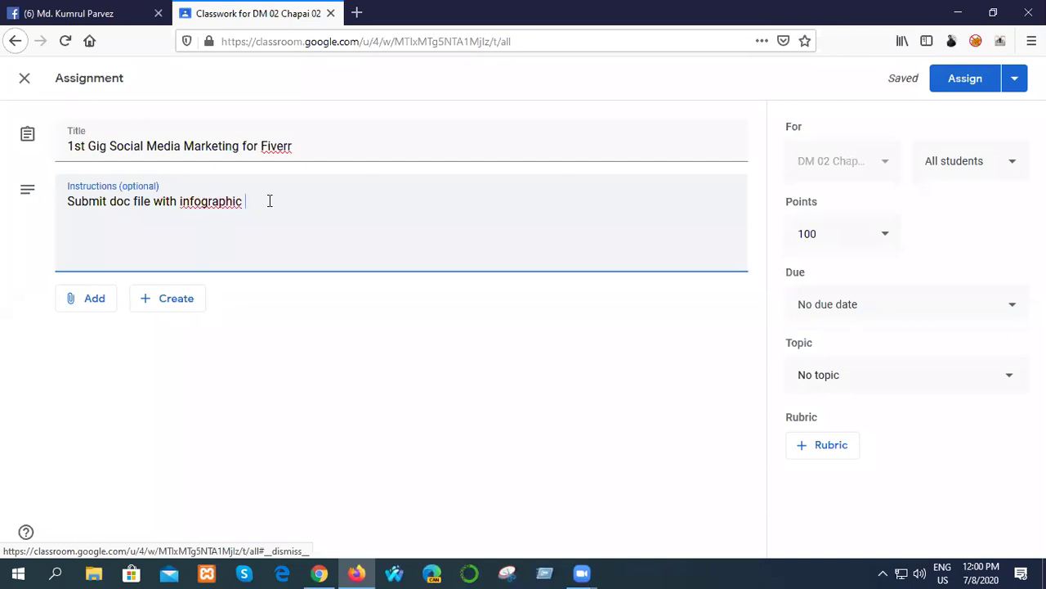
{"action": "right_click", "coordinate": [219, 204]}
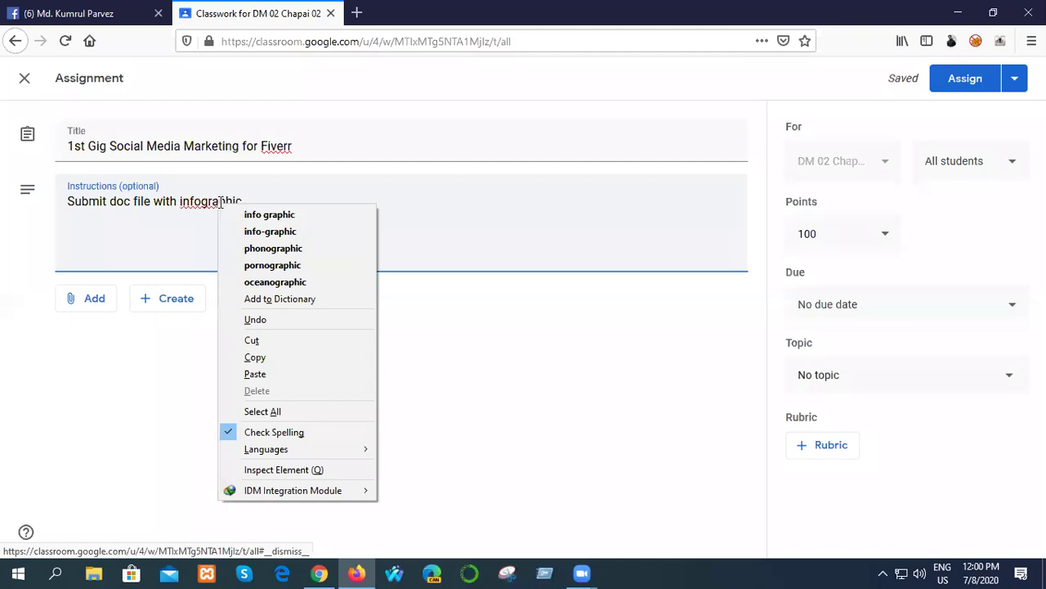
{"action": "left_click", "coordinate": [268, 231]}
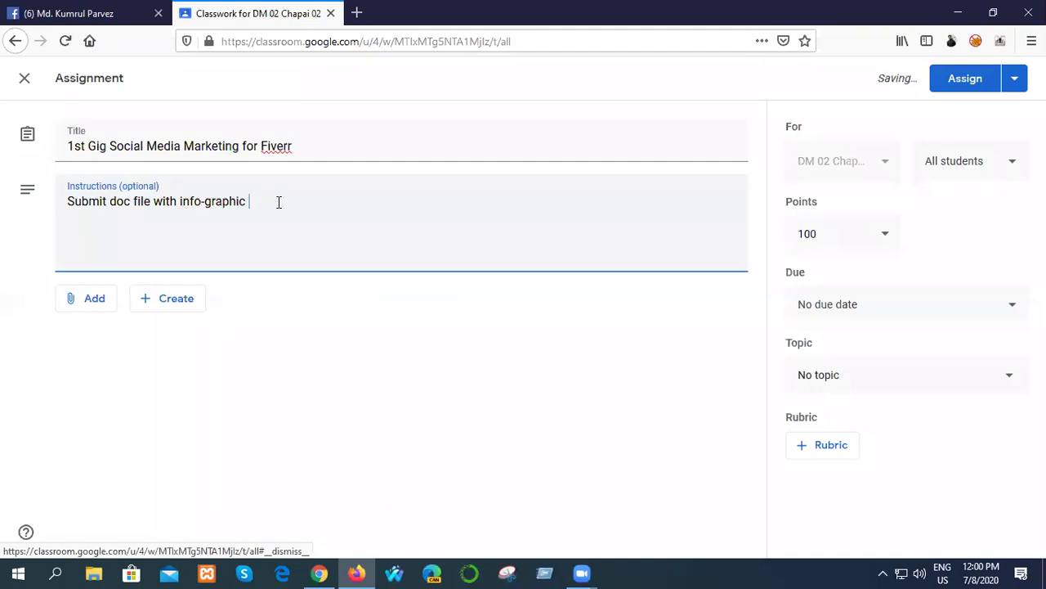
- Complete the assignment instructions with "and written content to your 1 st gig" and assign it to the class
{"action": "type", "text": "and writte"}
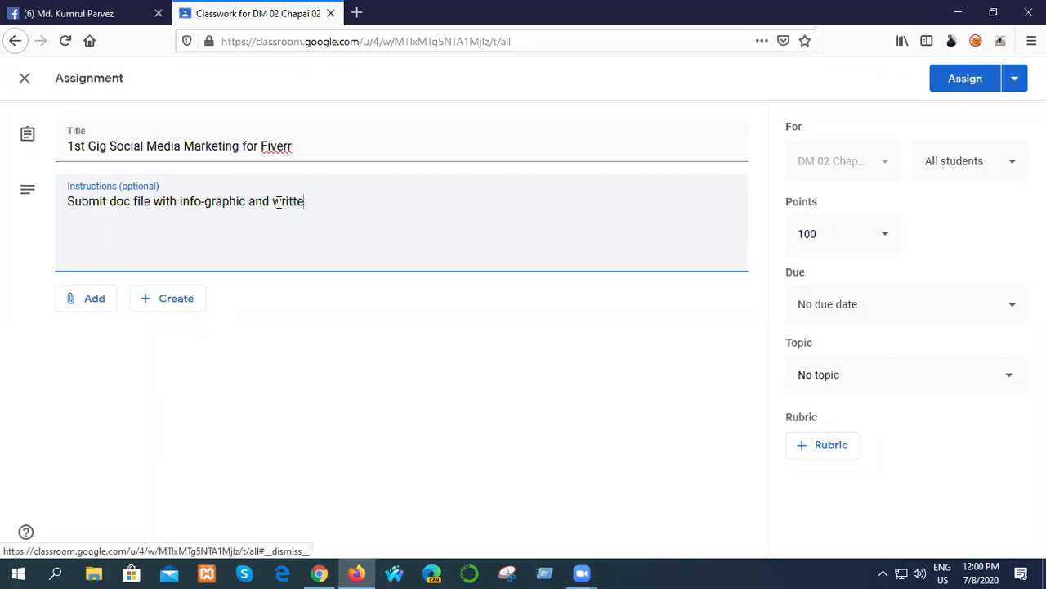
{"action": "type", "text": "n content"}
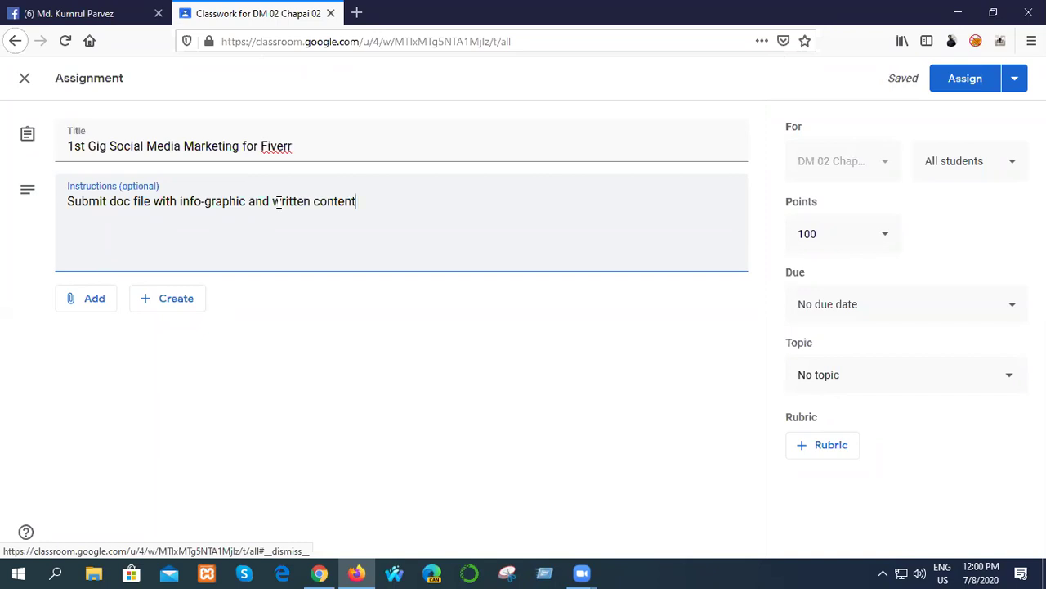
{"action": "type", "text": " to your 1 s"}
{"action": "left_click", "coordinate": [949, 87]}
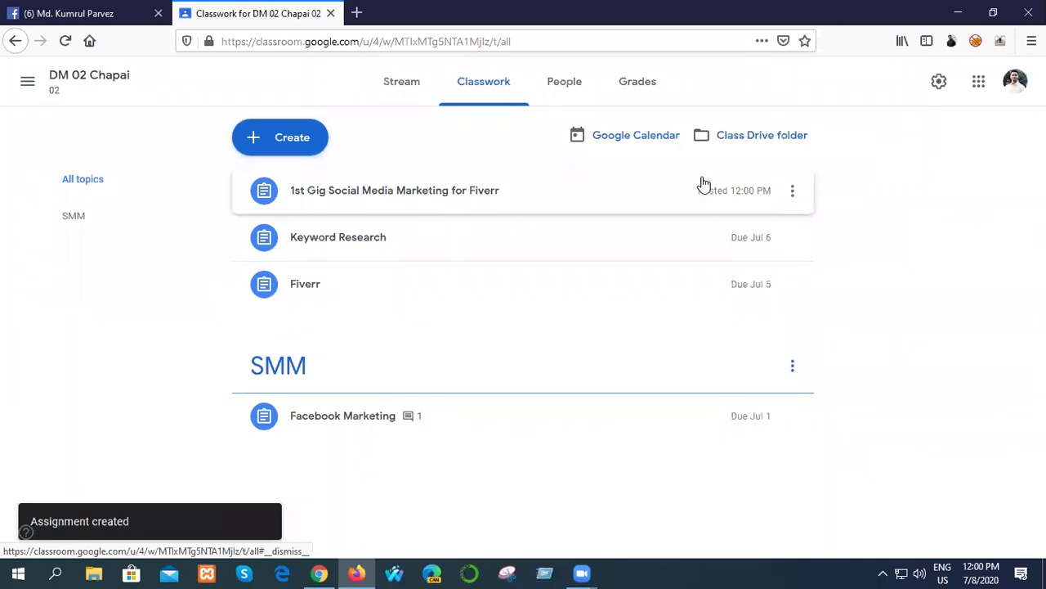
- Edit the posted "1st Gig Social Media Marketing for Fiverr" assignment to 10 points and due Jul 9, 2020, and save the update
{"action": "left_click", "coordinate": [792, 190]}
{"action": "left_click", "coordinate": [731, 224]}
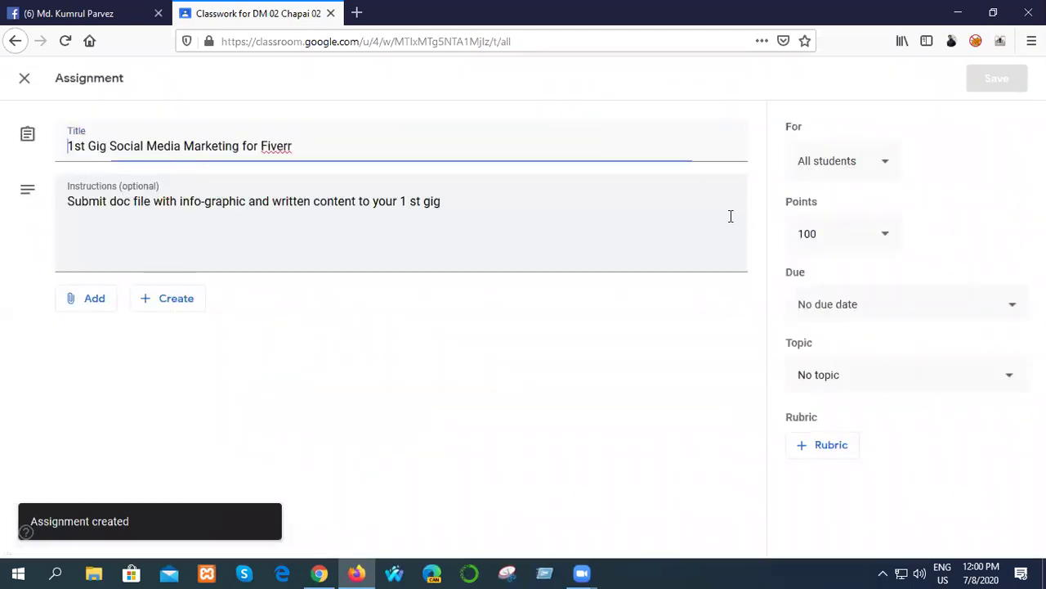
{"action": "left_click", "coordinate": [838, 237]}
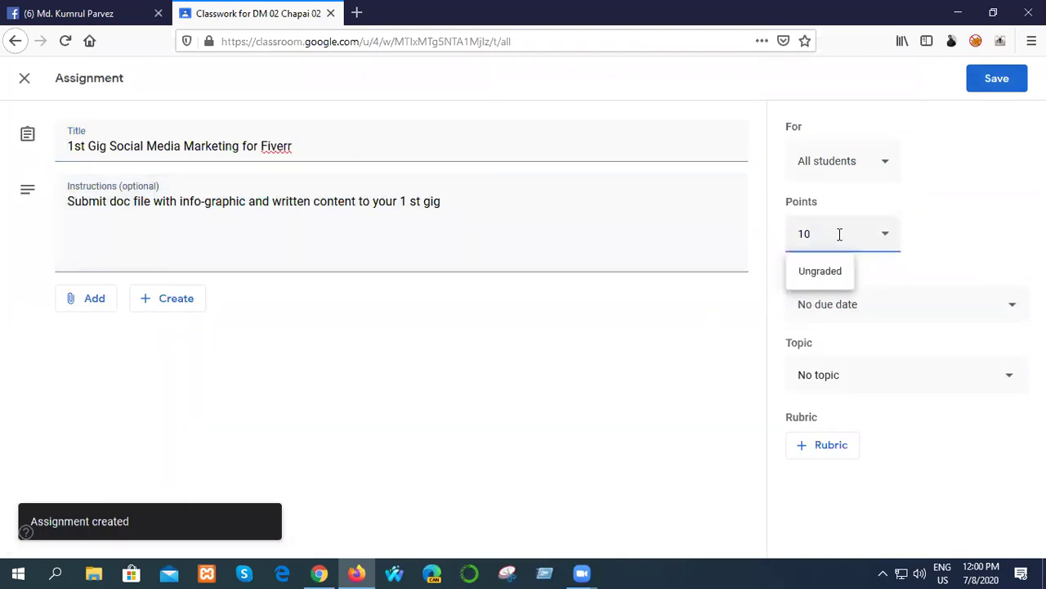
{"action": "left_click", "coordinate": [873, 311]}
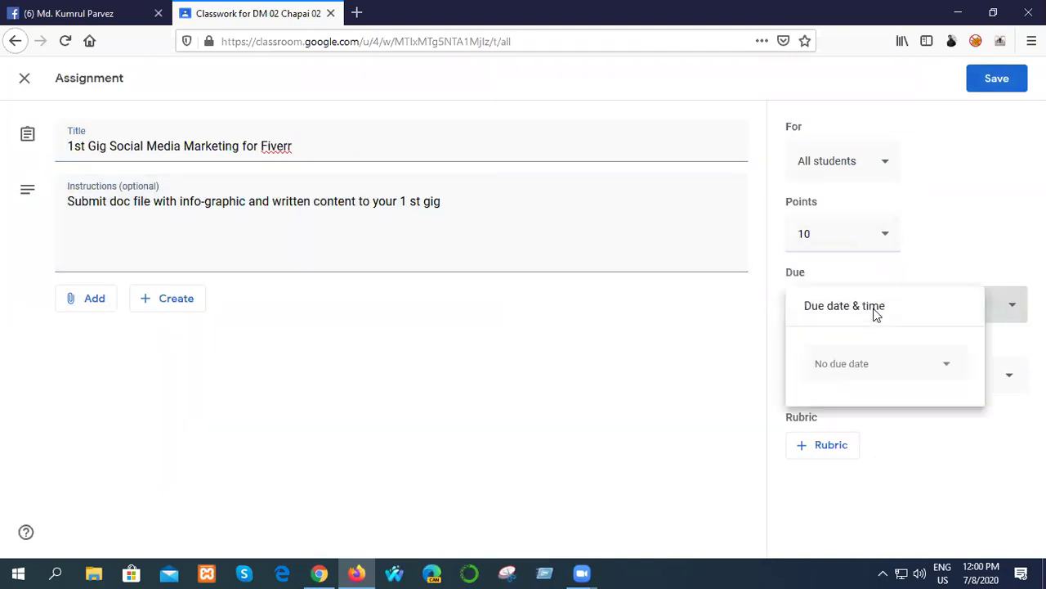
{"action": "left_click", "coordinate": [900, 361]}
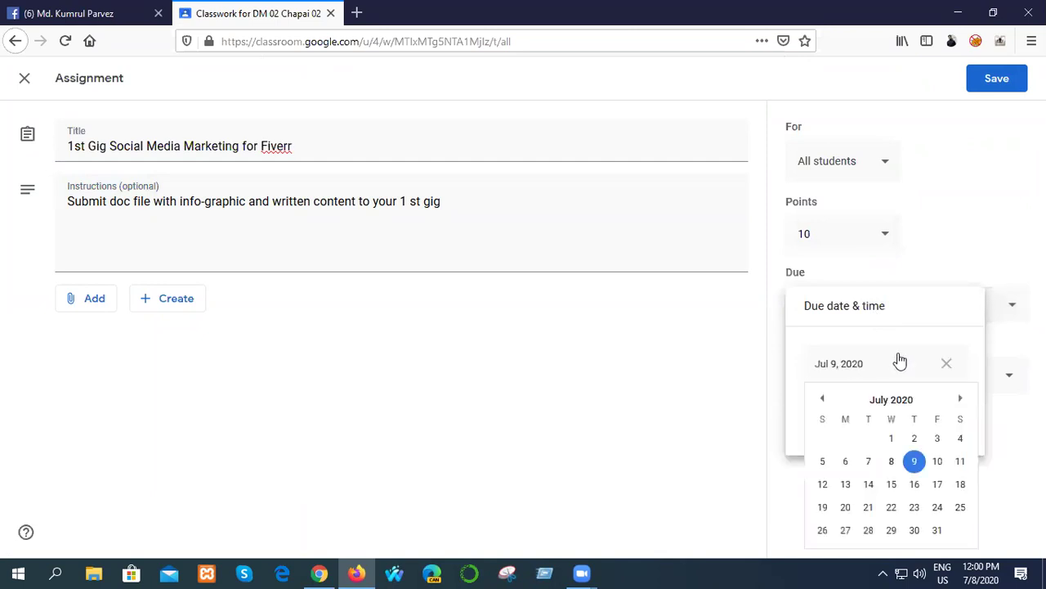
{"action": "left_click", "coordinate": [918, 465]}
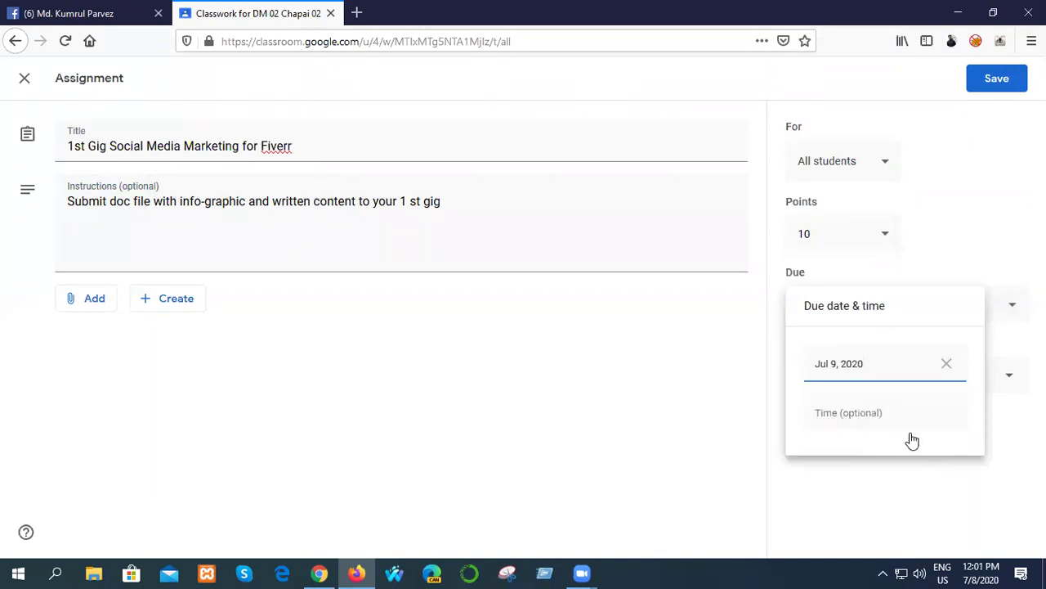
{"action": "left_click", "coordinate": [918, 478]}
{"action": "left_click", "coordinate": [997, 76]}
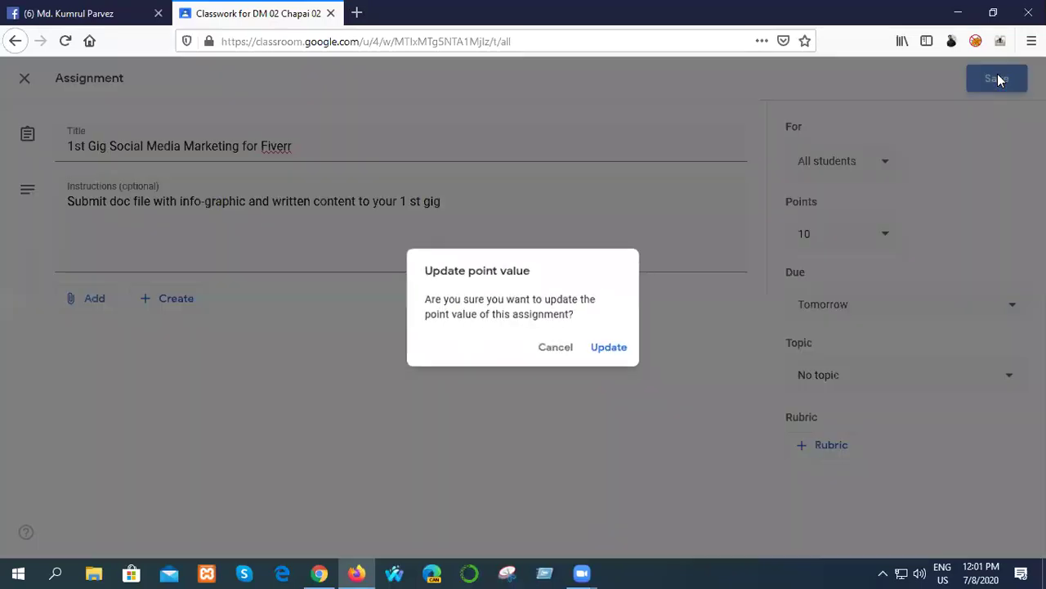
{"action": "left_click", "coordinate": [611, 350]}
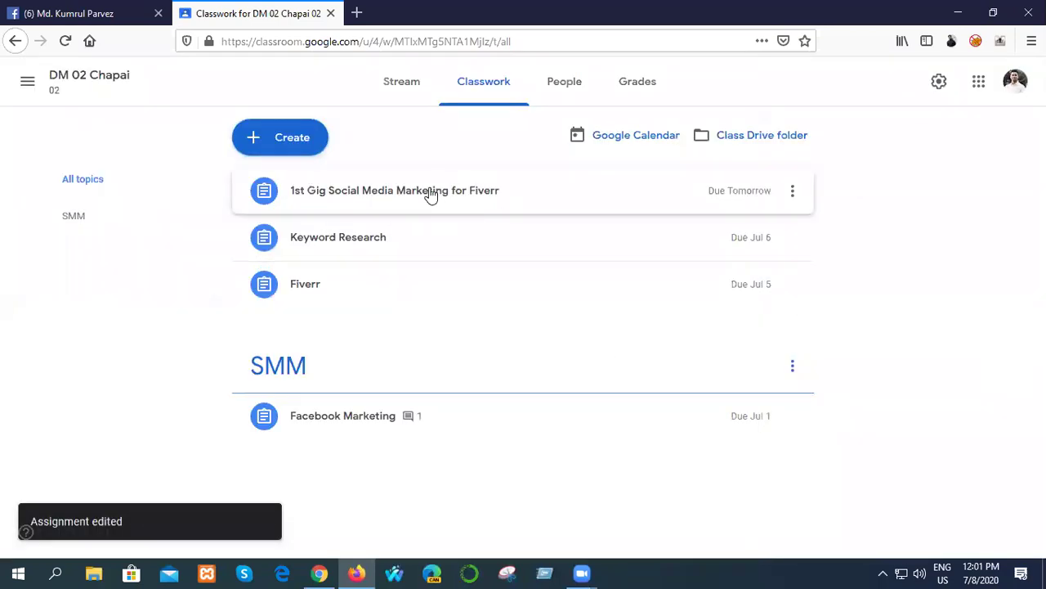
- Open Google Classroom in a new browser tab, switch to the other teacher account, and open the DM 03 Chapai class
{"action": "left_click", "coordinate": [357, 13]}
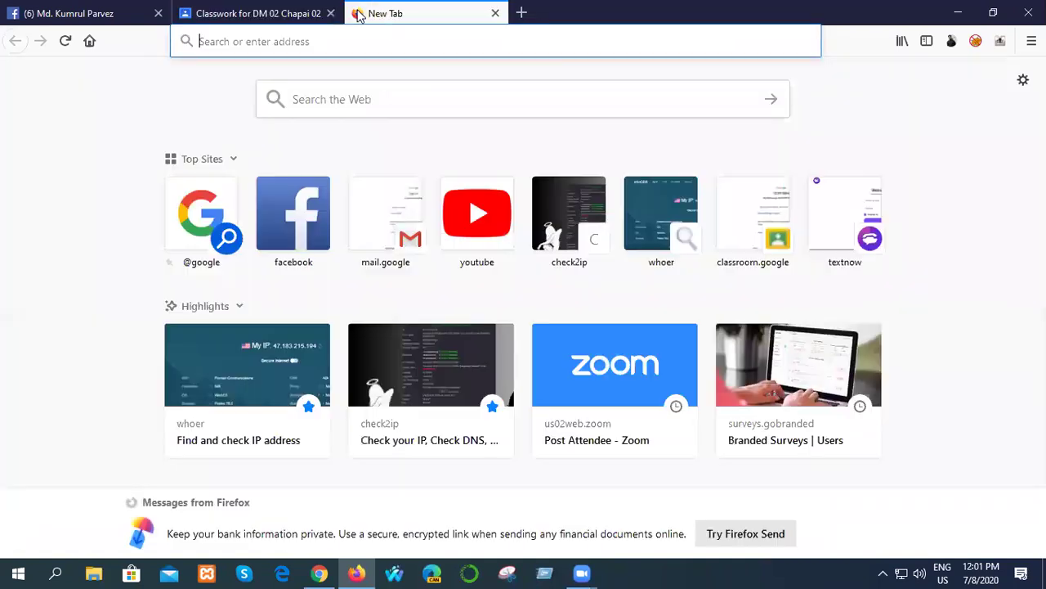
{"action": "left_click", "coordinate": [740, 219]}
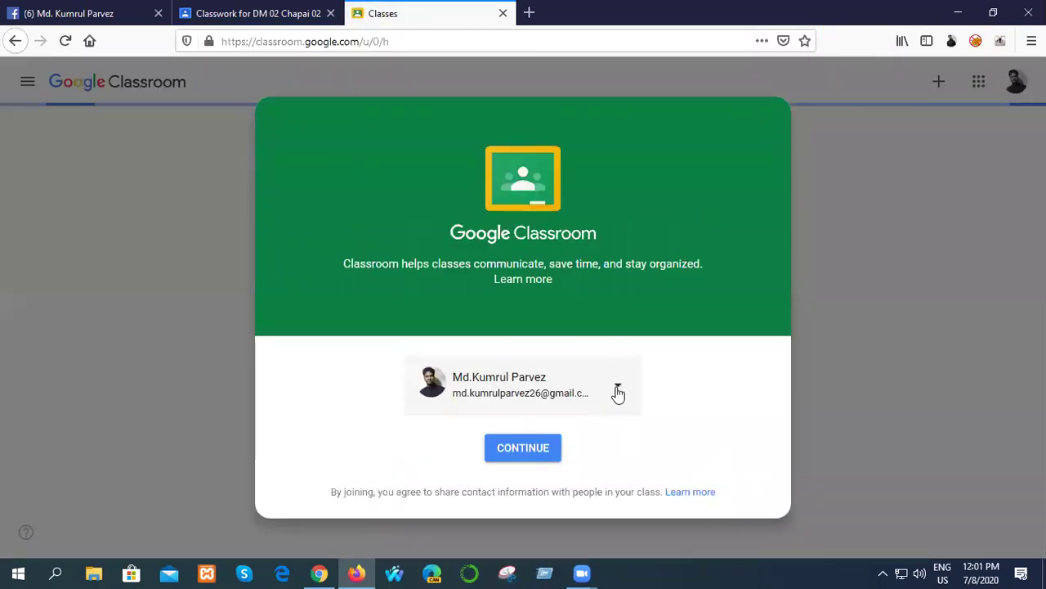
{"action": "left_click", "coordinate": [618, 393]}
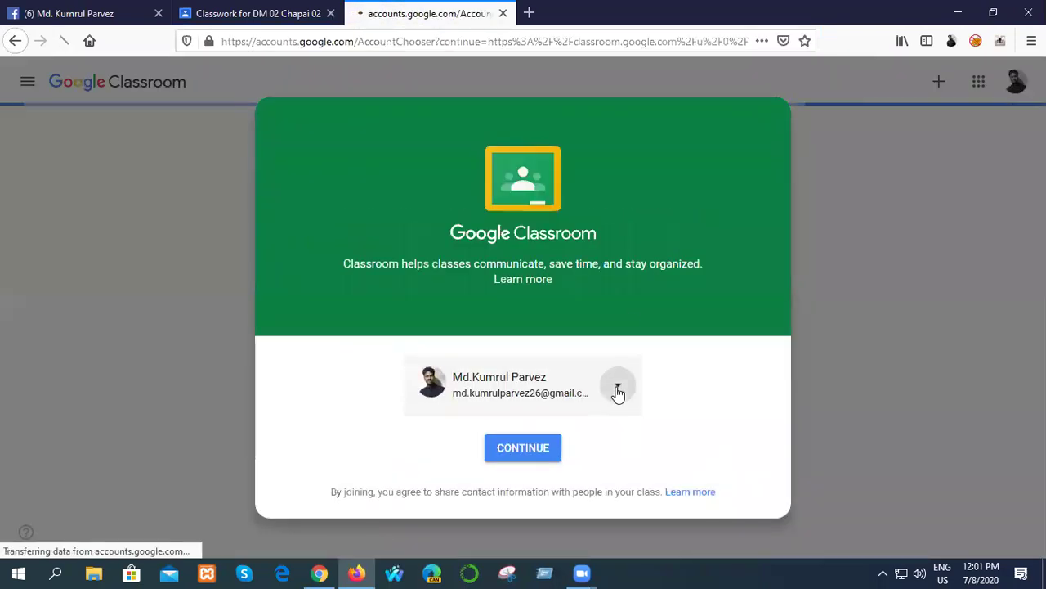
{"action": "left_click", "coordinate": [518, 452]}
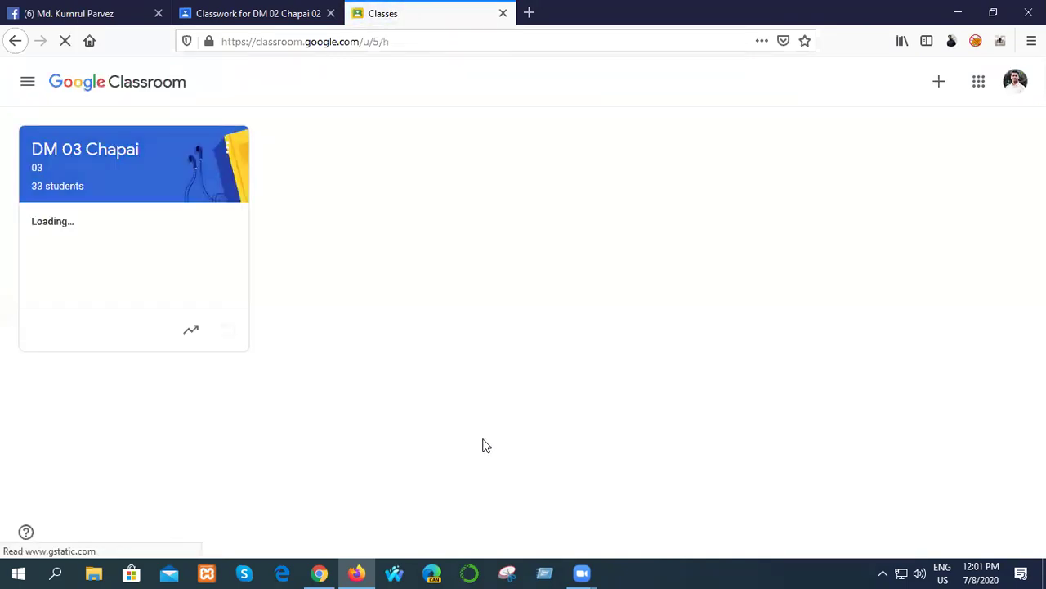
{"action": "left_click", "coordinate": [80, 192]}
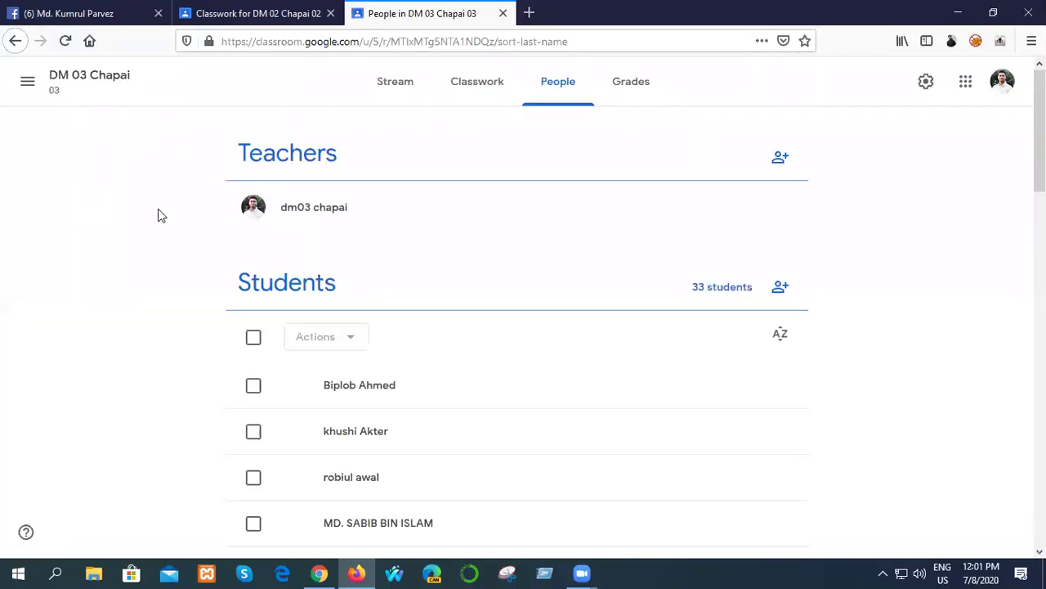
- Create a new classwork assignment in the DM 03 Chapai class
{"action": "left_click", "coordinate": [471, 96]}
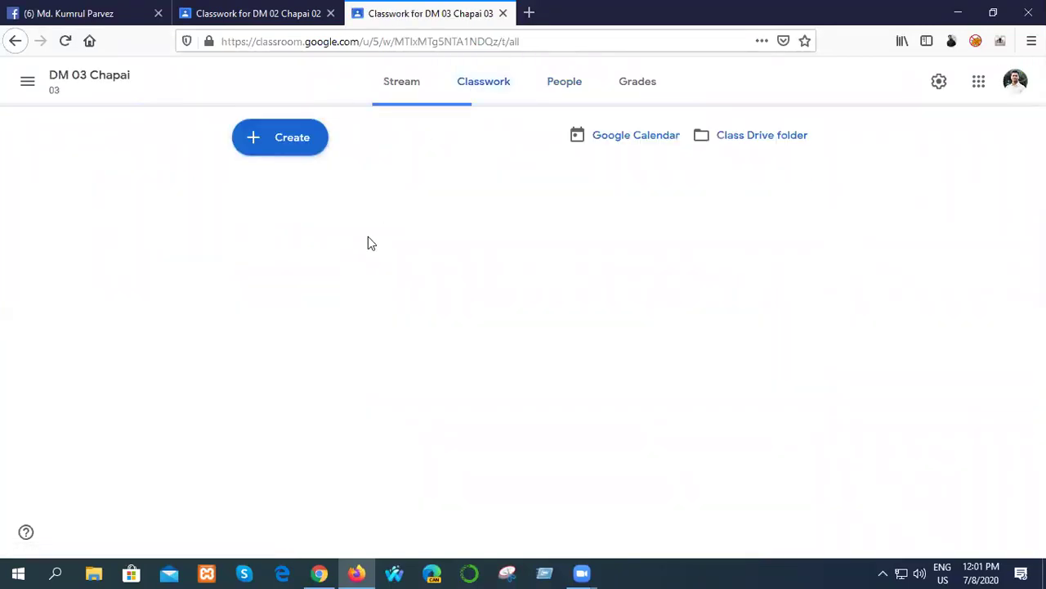
{"action": "left_click", "coordinate": [286, 144]}
{"action": "left_click", "coordinate": [286, 187]}
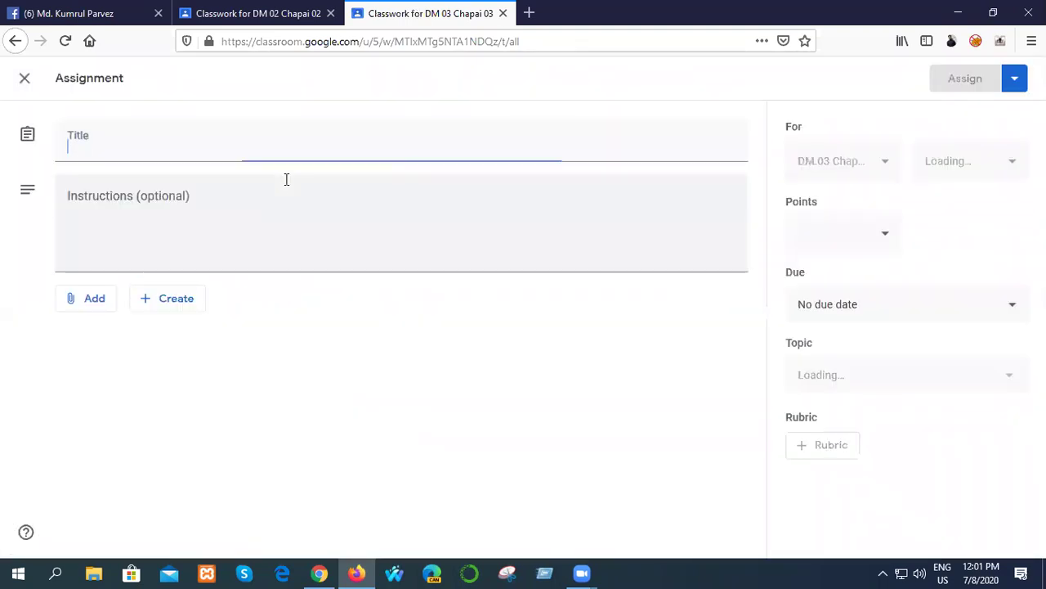
- Return to the DM 02 Chapai classwork and open the full view of the "1st Gig Social Media Marketing for Fiverr" assignment
{"action": "left_click", "coordinate": [268, 21]}
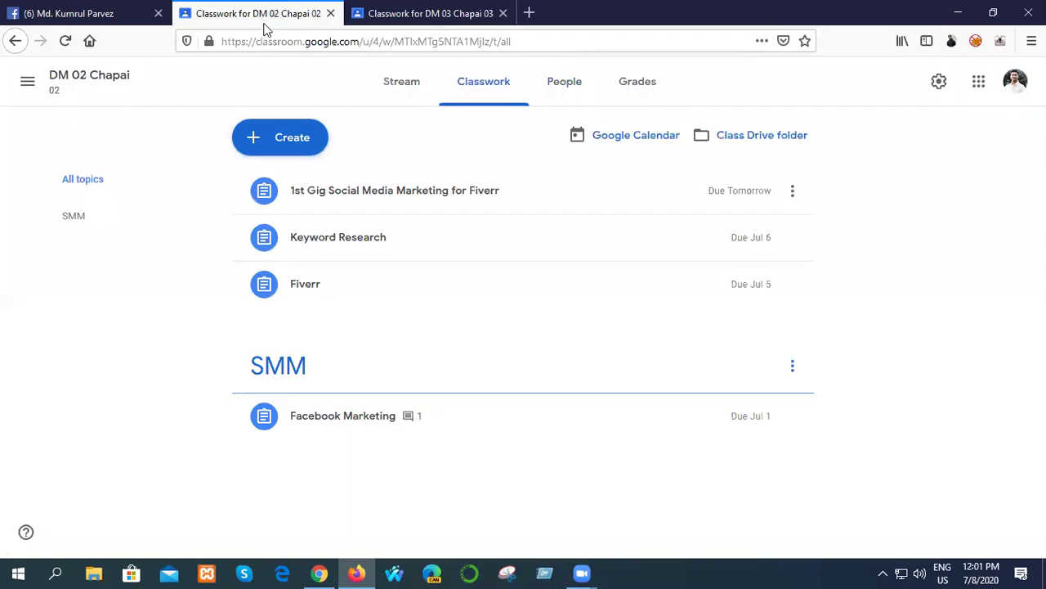
{"action": "left_click", "coordinate": [366, 204]}
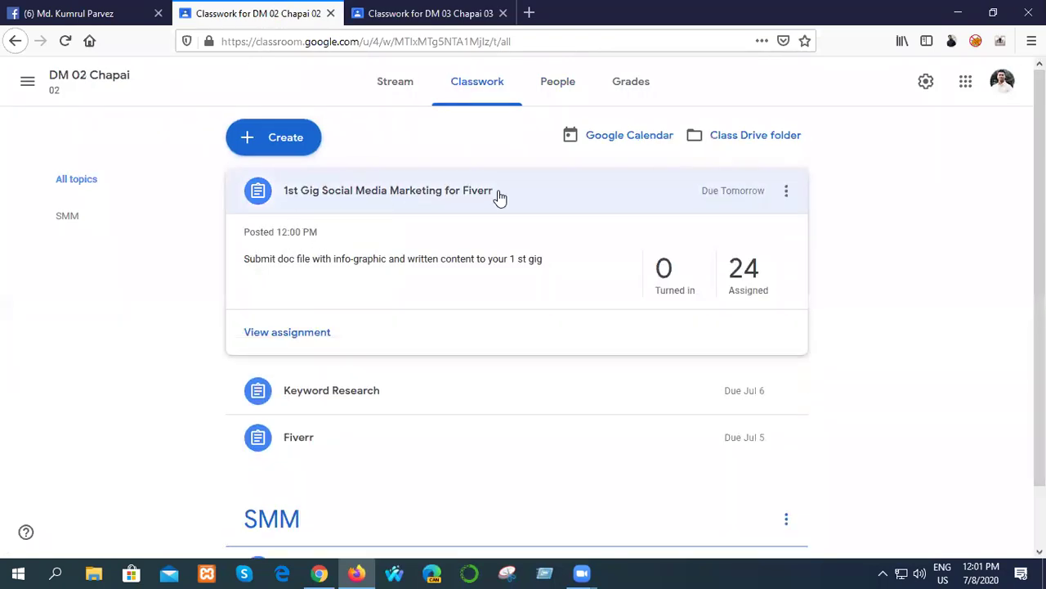
{"action": "left_click_drag", "start_coordinate": [498, 198], "coordinate": [409, 198]}
{"action": "left_click", "coordinate": [372, 184]}
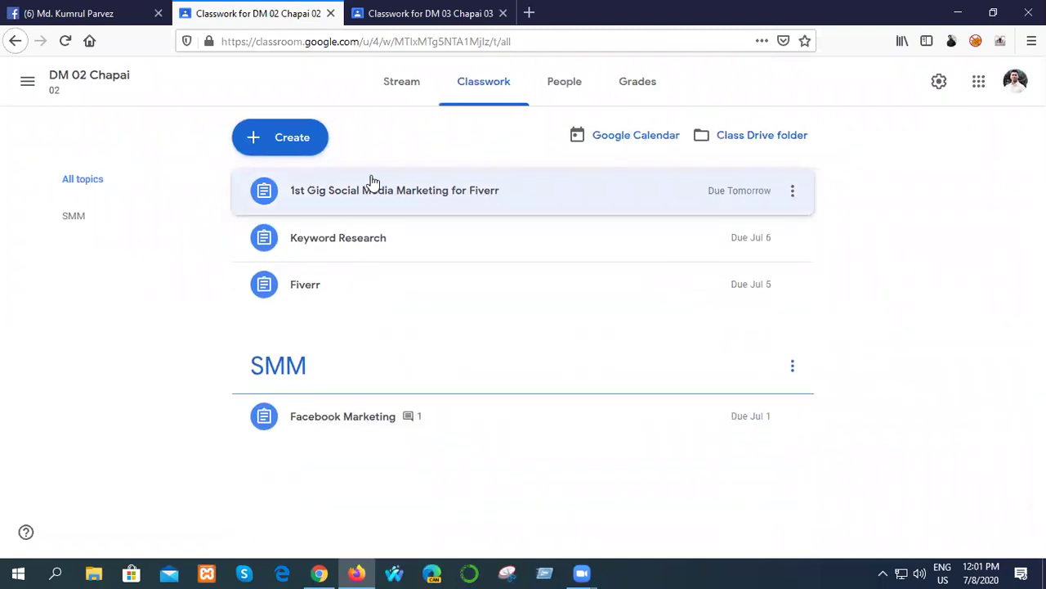
{"action": "left_click", "coordinate": [269, 196]}
{"action": "left_click", "coordinate": [267, 194]}
{"action": "left_click", "coordinate": [266, 196]}
{"action": "left_click", "coordinate": [302, 338]}
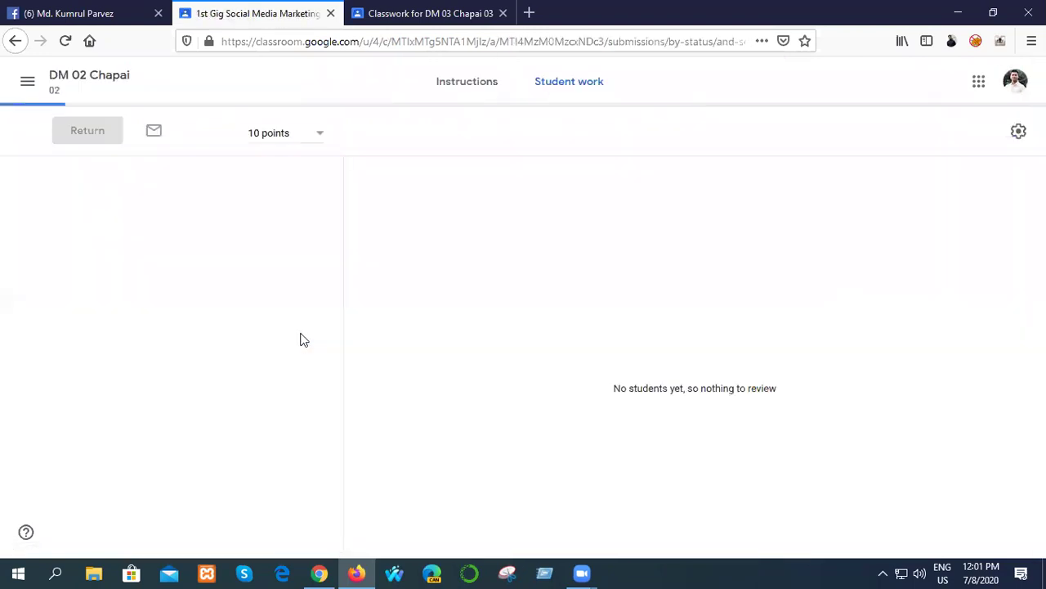
- Copy the title "1st Gig Social Media Marketing for Fiverr" into the title of the new DM 03 assignment
{"action": "triple_click", "coordinate": [434, 184]}
{"action": "key", "text": "ctrl+c"}
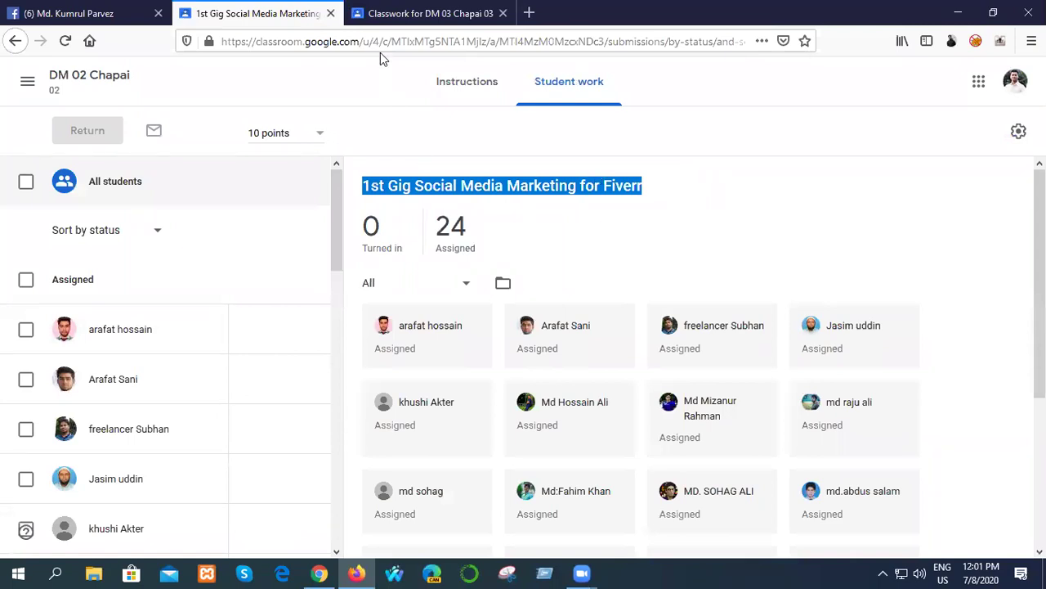
{"action": "left_click", "coordinate": [415, 17]}
{"action": "key", "text": "ctrl+v"}
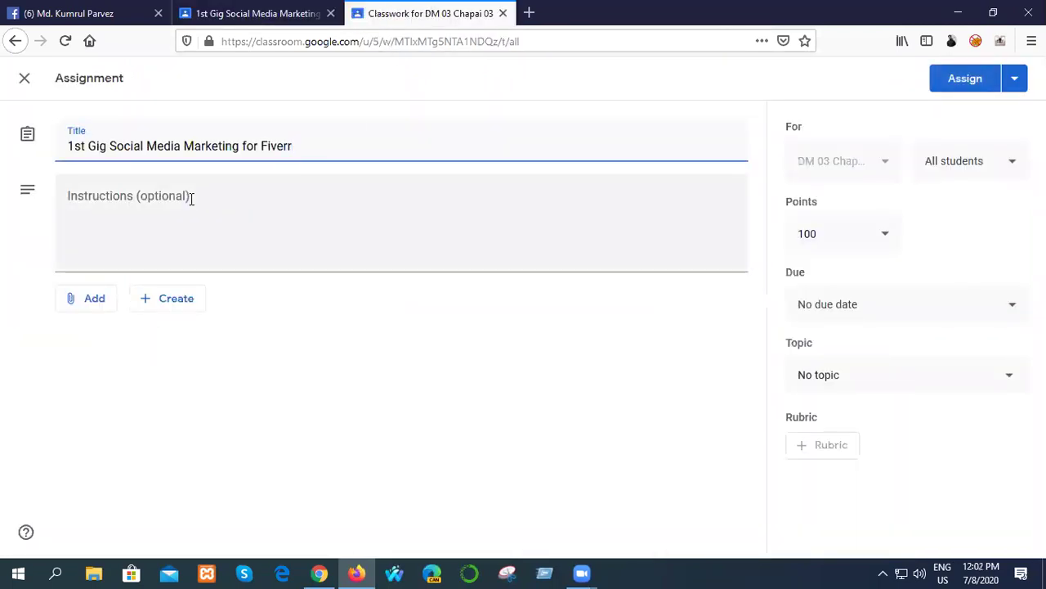
- Return to the DM 02 Chapai assignment and display its instructions page
{"action": "left_click", "coordinate": [189, 197]}
{"action": "left_click", "coordinate": [240, 19]}
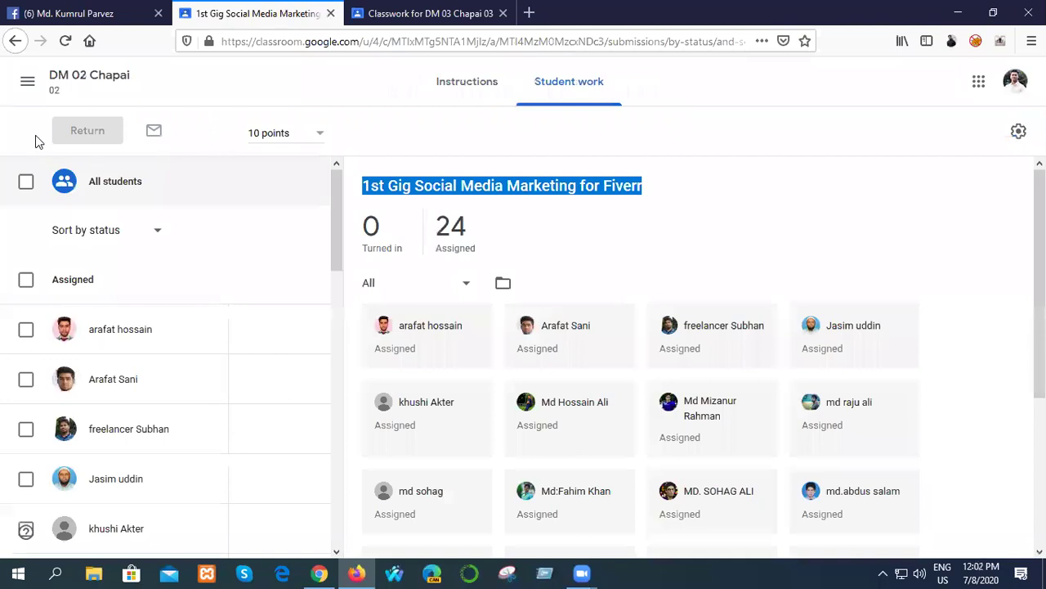
{"action": "left_click", "coordinate": [18, 43]}
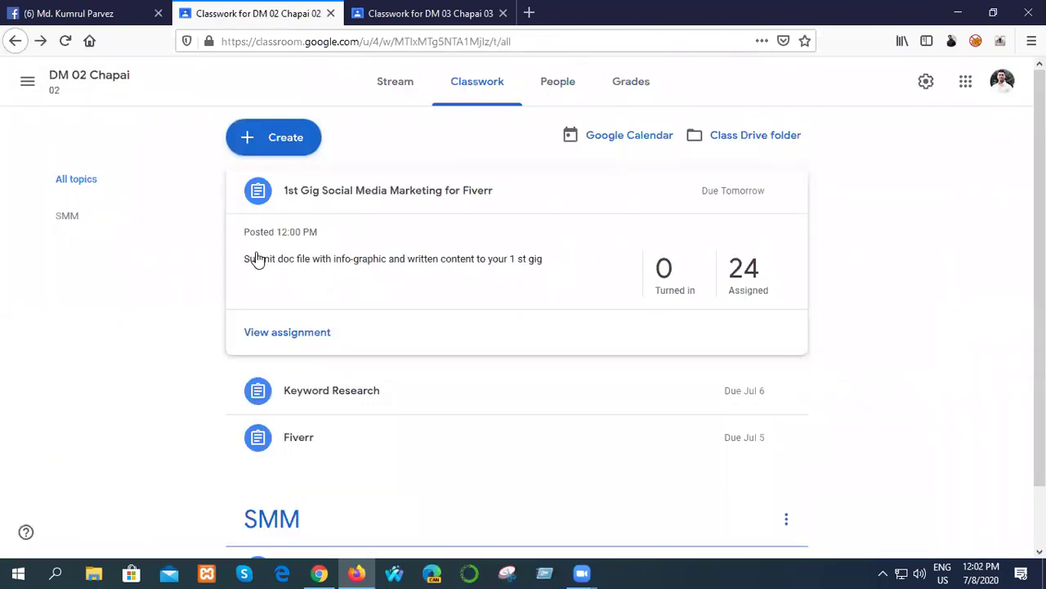
{"action": "left_click_drag", "start_coordinate": [241, 264], "coordinate": [340, 260]}
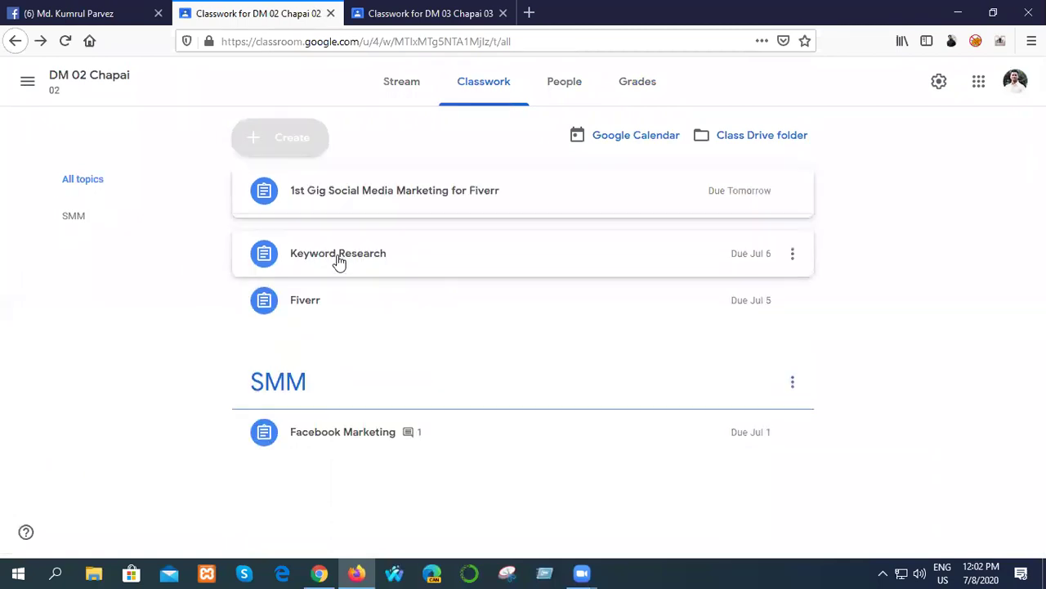
{"action": "left_click_drag", "start_coordinate": [553, 273], "coordinate": [480, 272]}
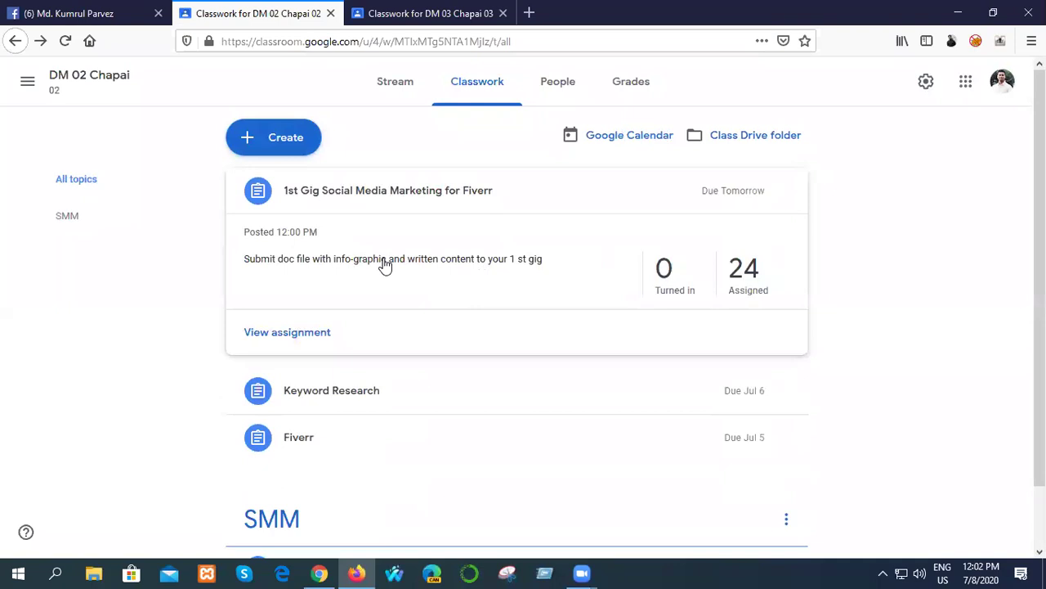
{"action": "left_click", "coordinate": [320, 332]}
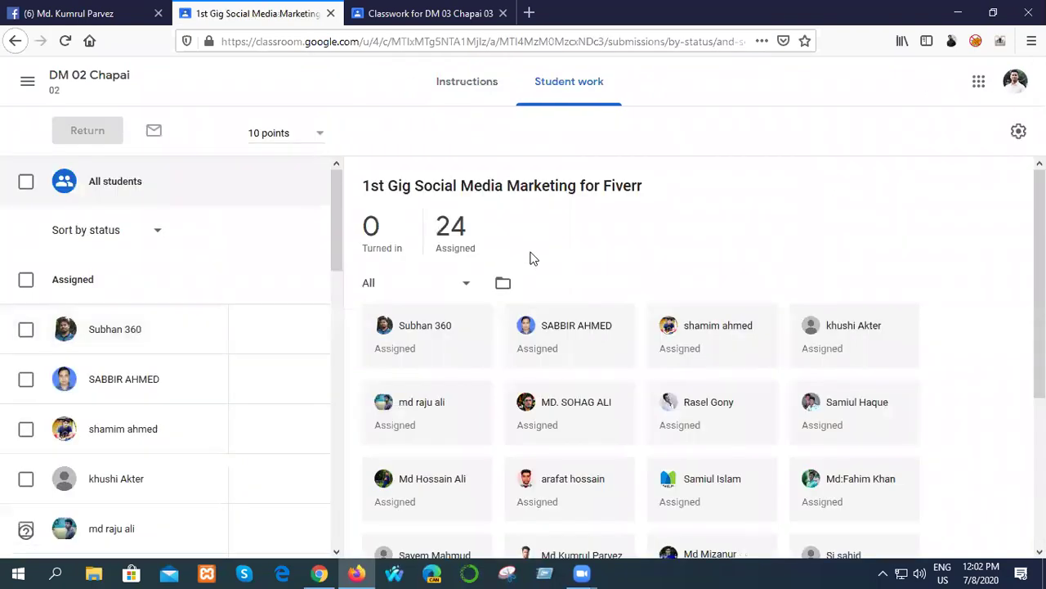
{"action": "scroll", "coordinate": [536, 274], "scroll_direction": "down", "scroll_amount": 3}
{"action": "scroll", "coordinate": [538, 294], "scroll_direction": "up", "scroll_amount": 3}
{"action": "left_click", "coordinate": [473, 96]}
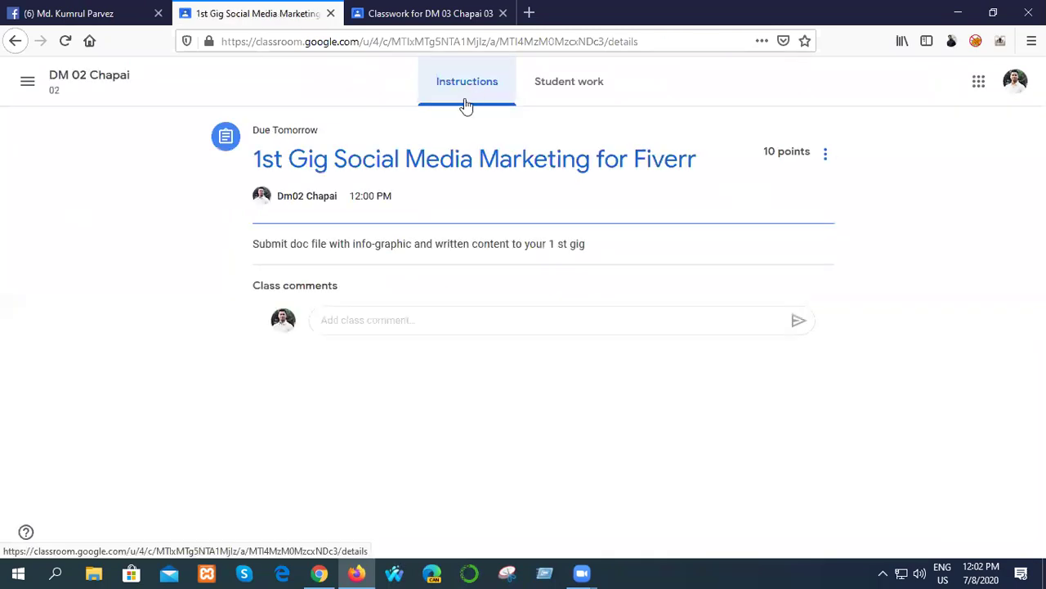
- Copy the instructions "Submit doc file with info-graphic and written content to your 1 st gig" into the new DM 03 assignment
{"action": "left_click_drag", "start_coordinate": [602, 249], "coordinate": [232, 243]}
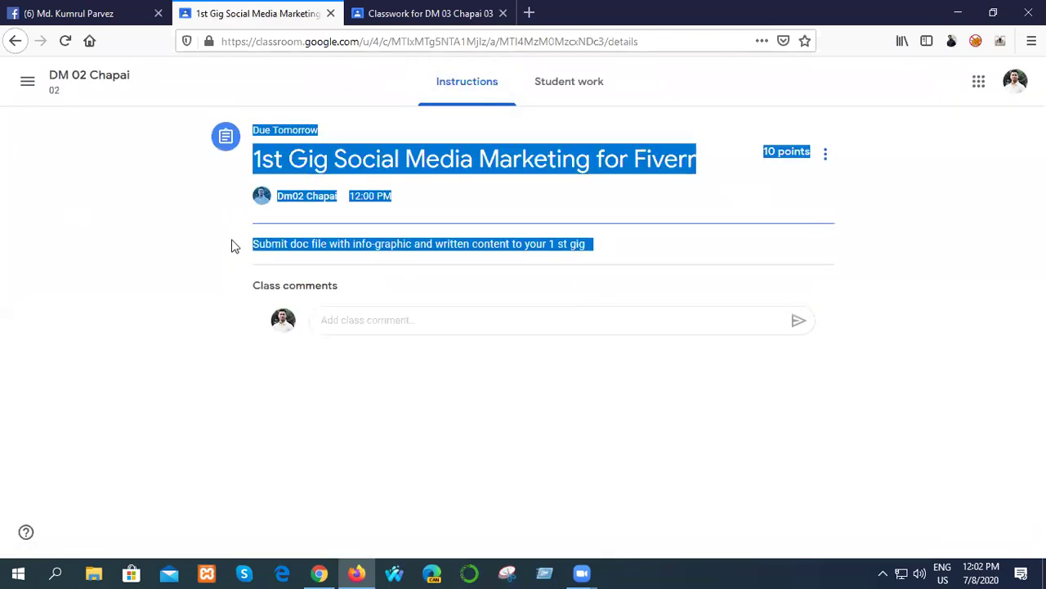
{"action": "left_click", "coordinate": [242, 245]}
{"action": "left_click_drag", "start_coordinate": [242, 126], "coordinate": [400, 241]}
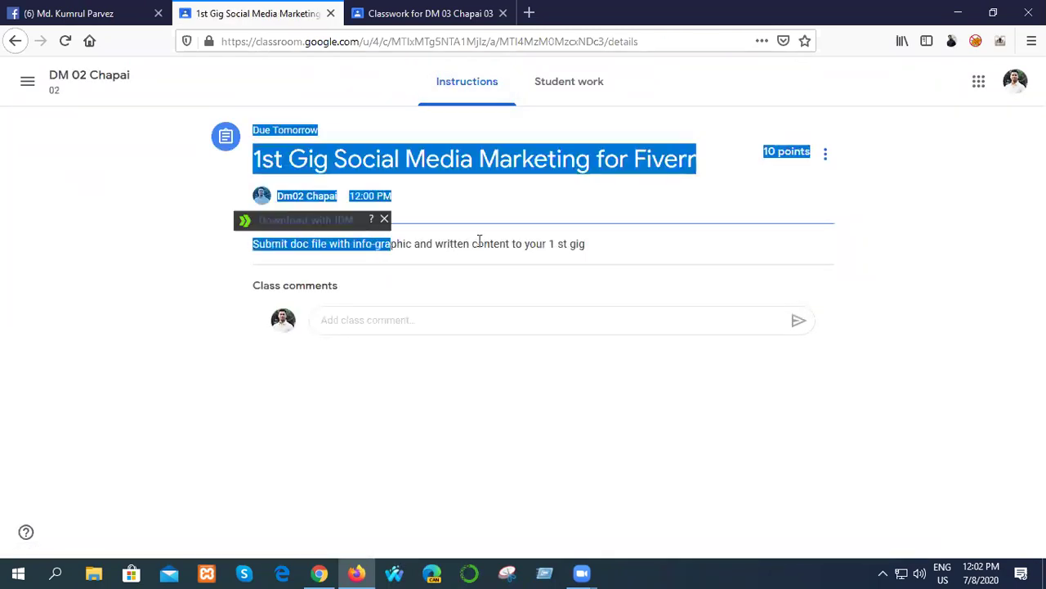
{"action": "left_click", "coordinate": [501, 242]}
{"action": "left_click_drag", "start_coordinate": [506, 242], "coordinate": [252, 244]}
{"action": "right_click", "coordinate": [283, 246]}
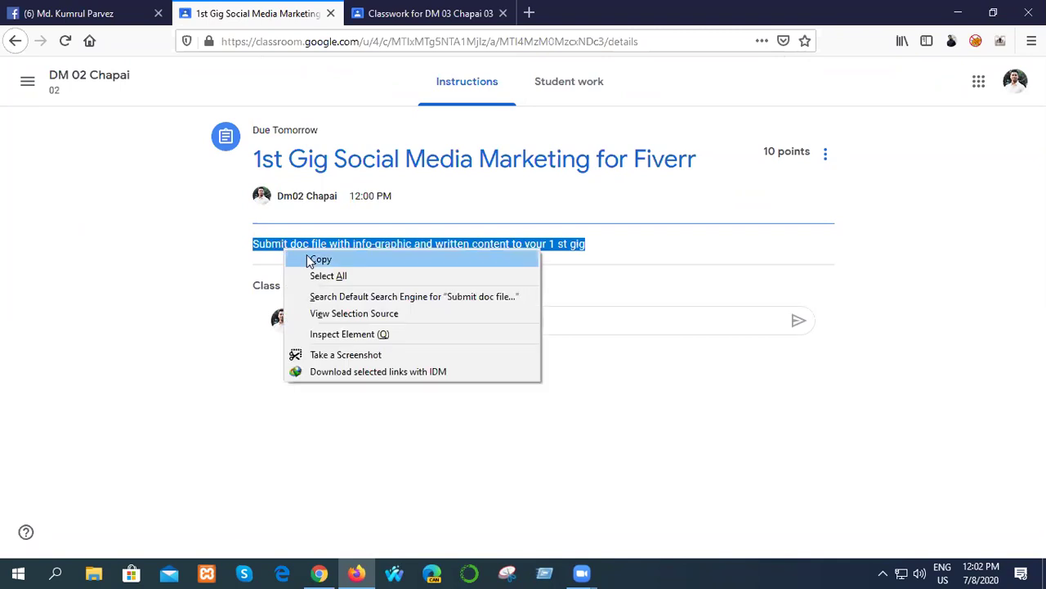
{"action": "left_click", "coordinate": [319, 259]}
{"action": "left_click", "coordinate": [415, 10]}
{"action": "left_click", "coordinate": [209, 230]}
{"action": "key", "text": "ctrl+v"}
- Set the DM 03 assignment to 10 points with a due date of Jul 9, 2020
{"action": "left_click", "coordinate": [878, 237]}
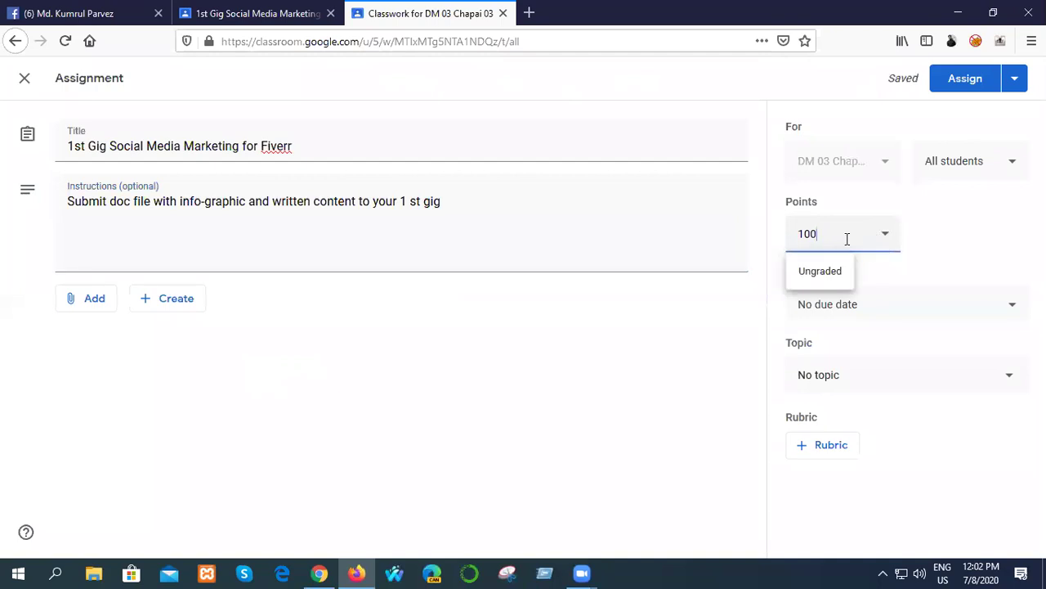
{"action": "left_click", "coordinate": [859, 324]}
{"action": "left_click", "coordinate": [916, 364]}
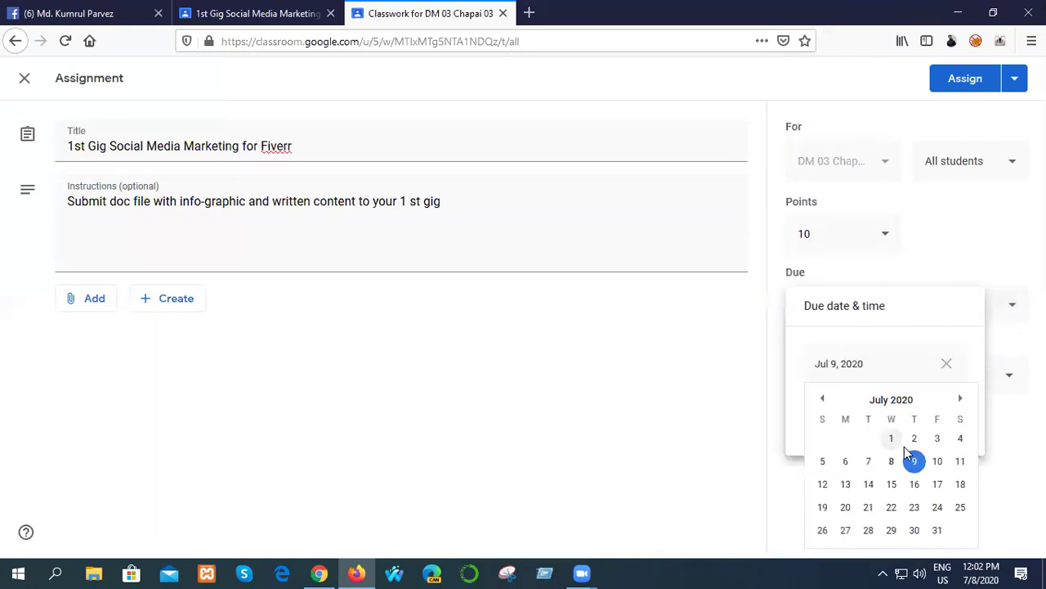
{"action": "left_click", "coordinate": [916, 462]}
{"action": "left_click", "coordinate": [859, 467]}
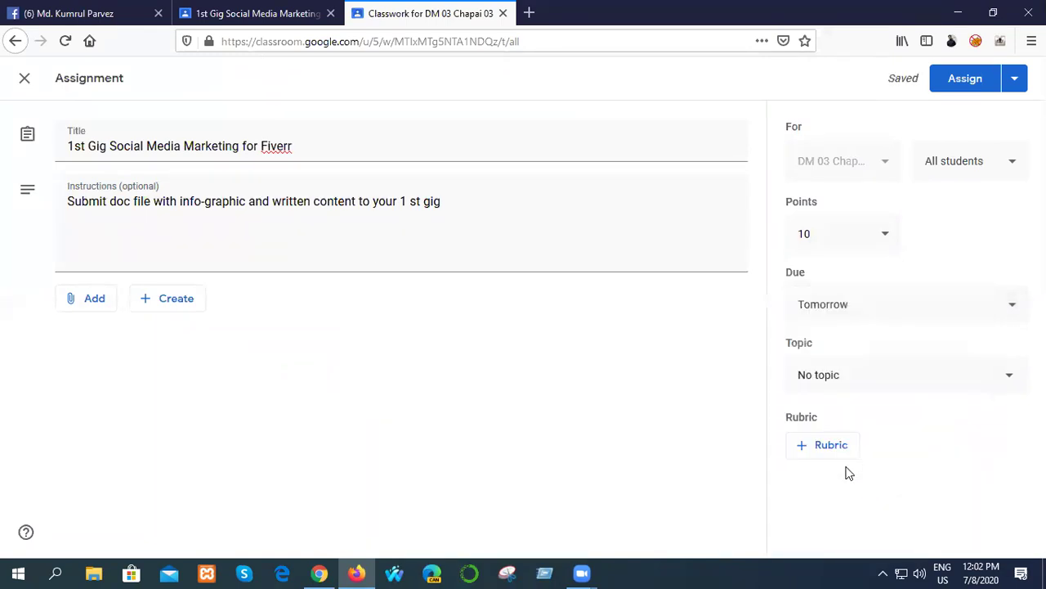
- Assign the first gig assignment to the DM 03 Chapai class and close both Google Classroom pages
{"action": "left_click", "coordinate": [965, 82]}
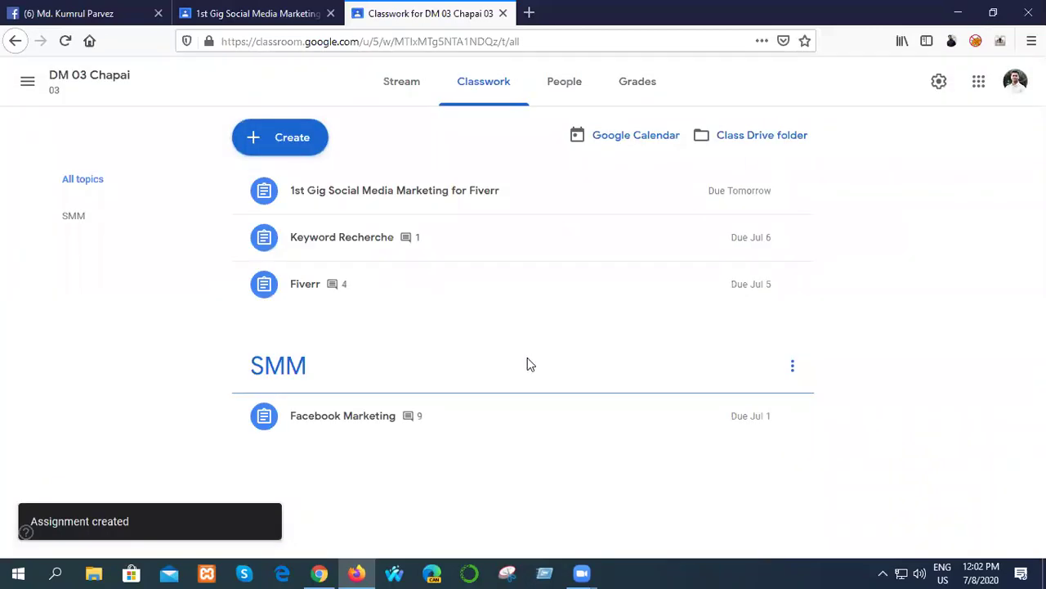
{"action": "left_click", "coordinate": [503, 14]}
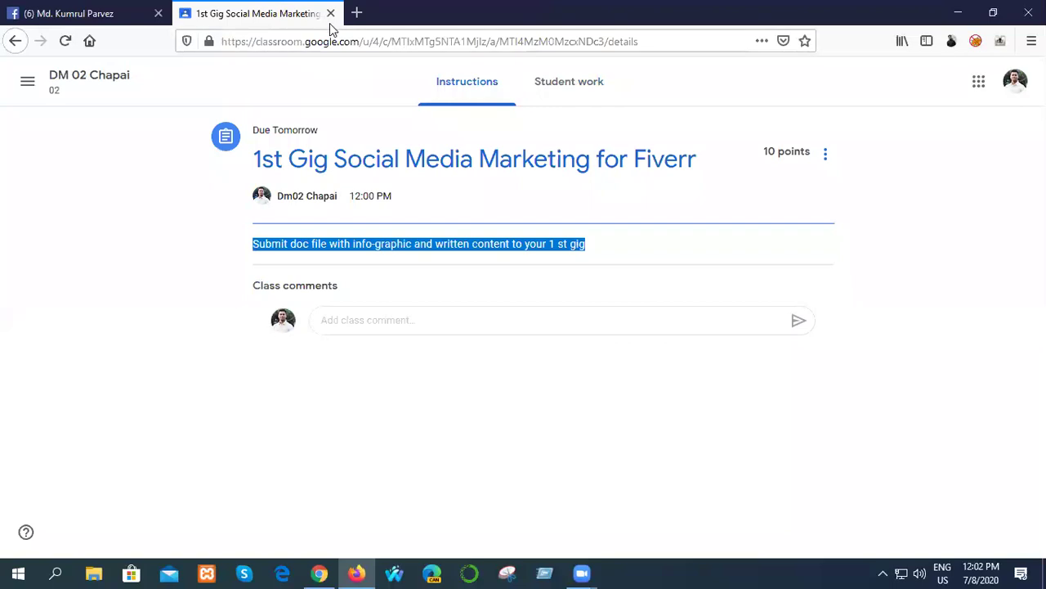
{"action": "left_click", "coordinate": [331, 15]}
- Check the Facebook friend requests, messages and notifications, and open the chat with the contact who shared a page link
{"action": "left_click", "coordinate": [696, 72]}
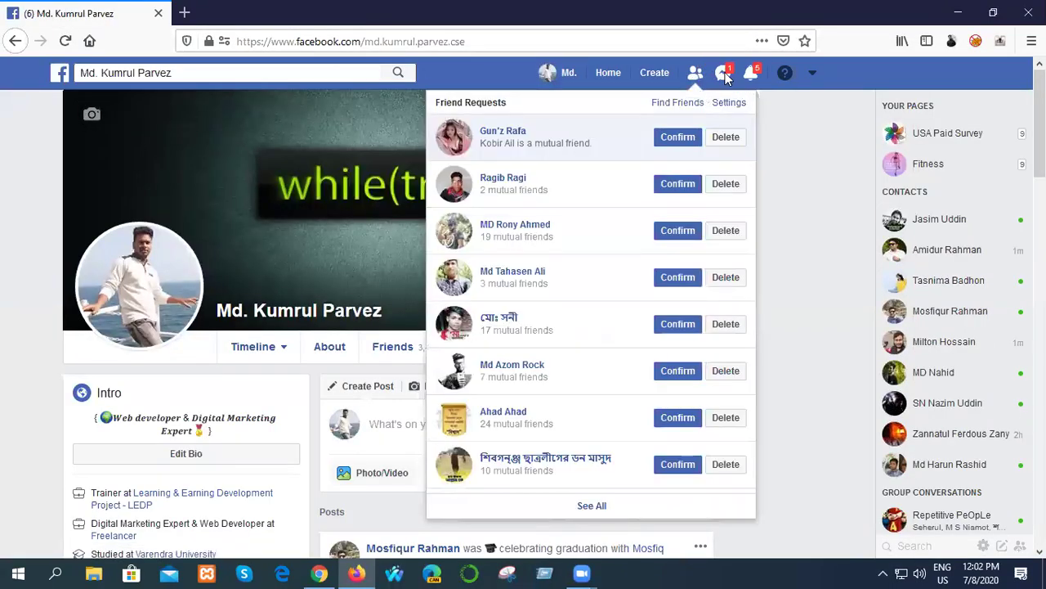
{"action": "left_click", "coordinate": [724, 74]}
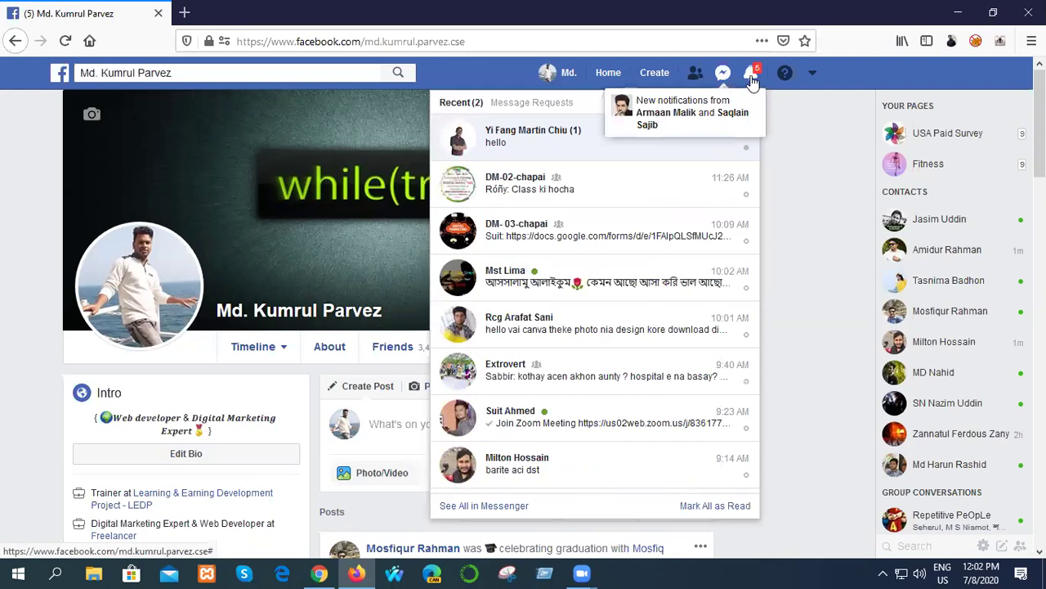
{"action": "left_click", "coordinate": [752, 76]}
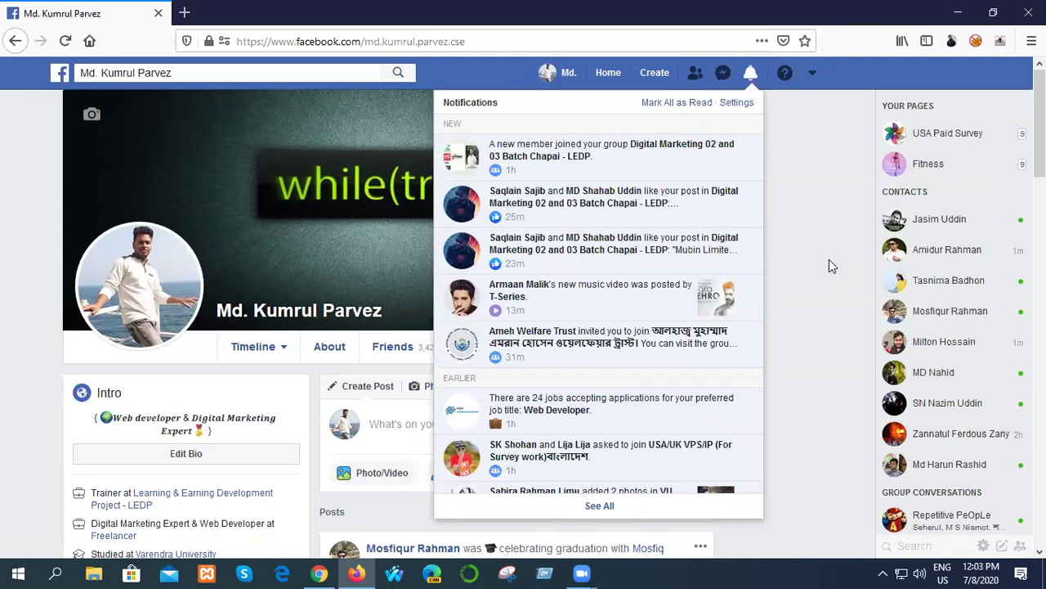
{"action": "left_click", "coordinate": [946, 250]}
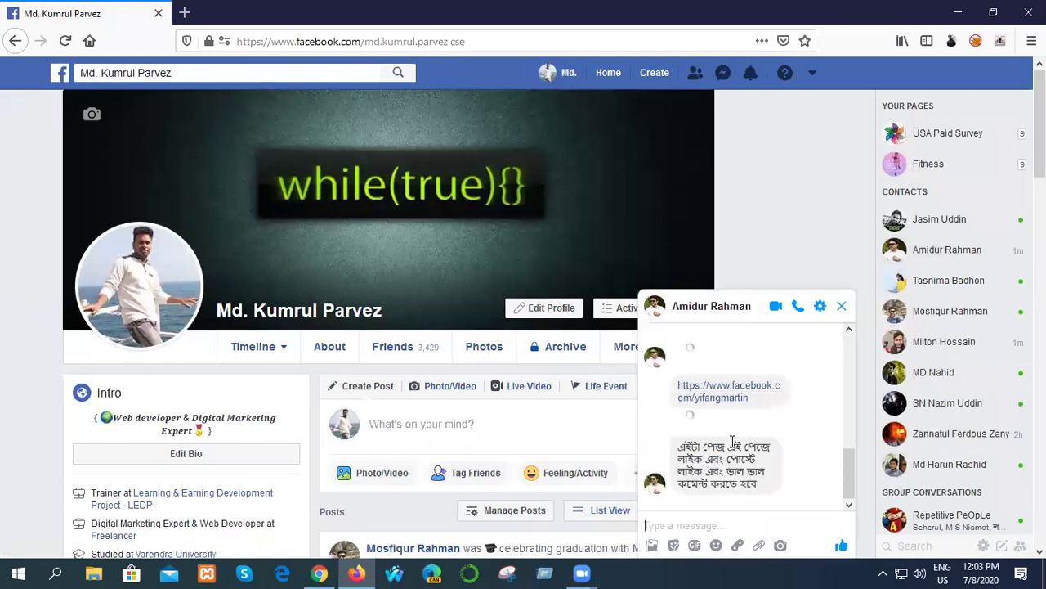
{"action": "left_click", "coordinate": [717, 411]}
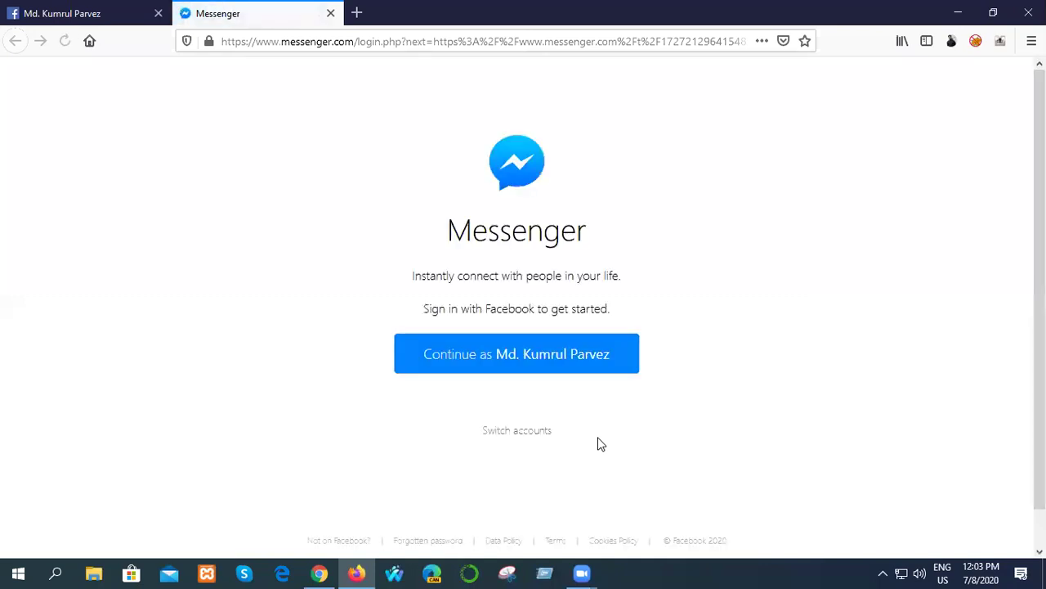
{"action": "left_click", "coordinate": [531, 431]}
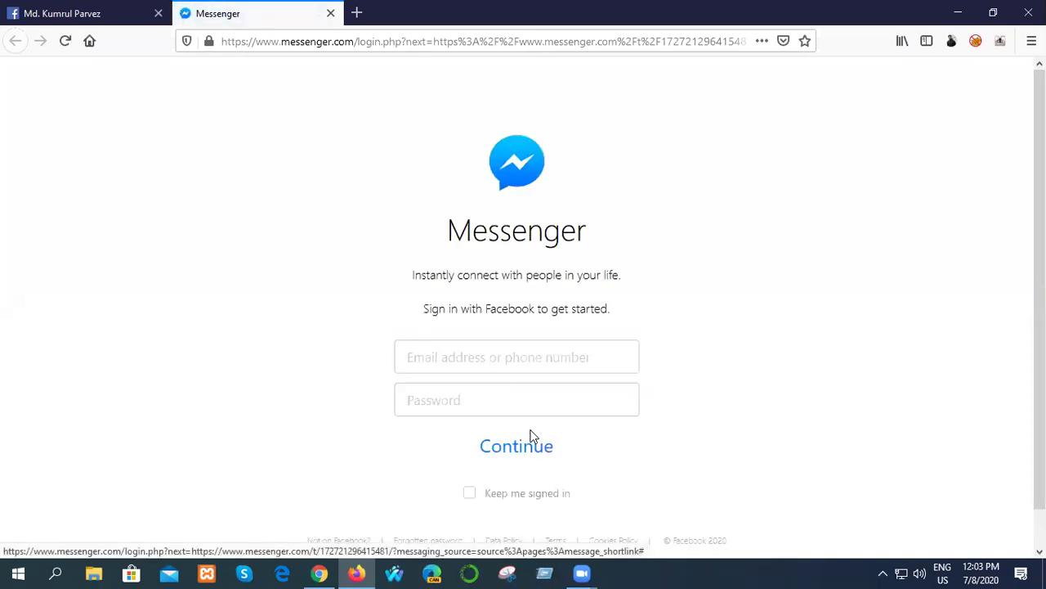
{"action": "left_click", "coordinate": [330, 14]}
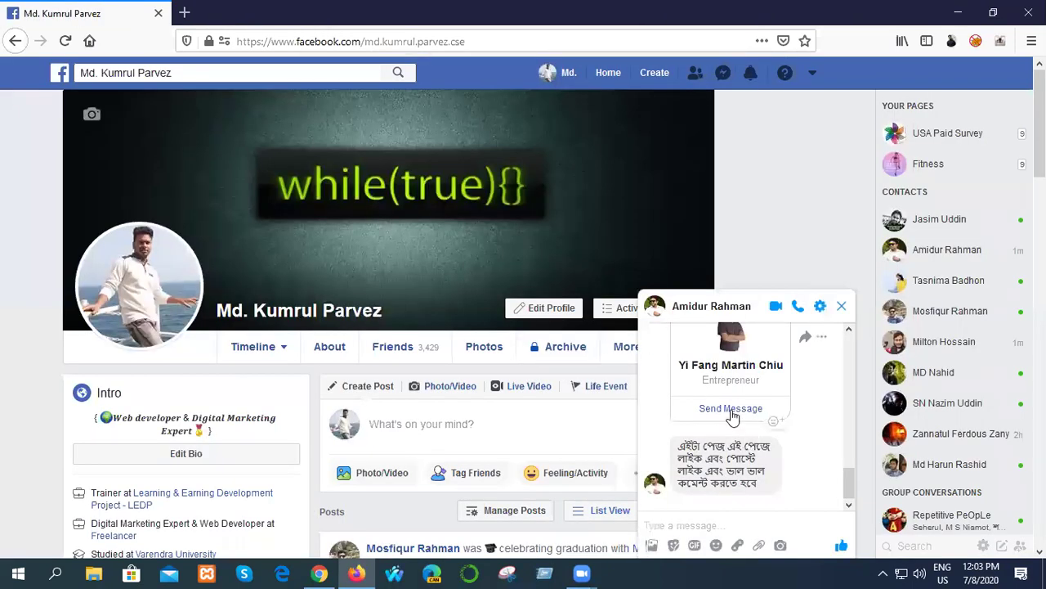
- Open the entrepreneur's Facebook page shared in the chat and copy its web address
{"action": "scroll", "coordinate": [725, 434], "scroll_direction": "up", "scroll_amount": 2}
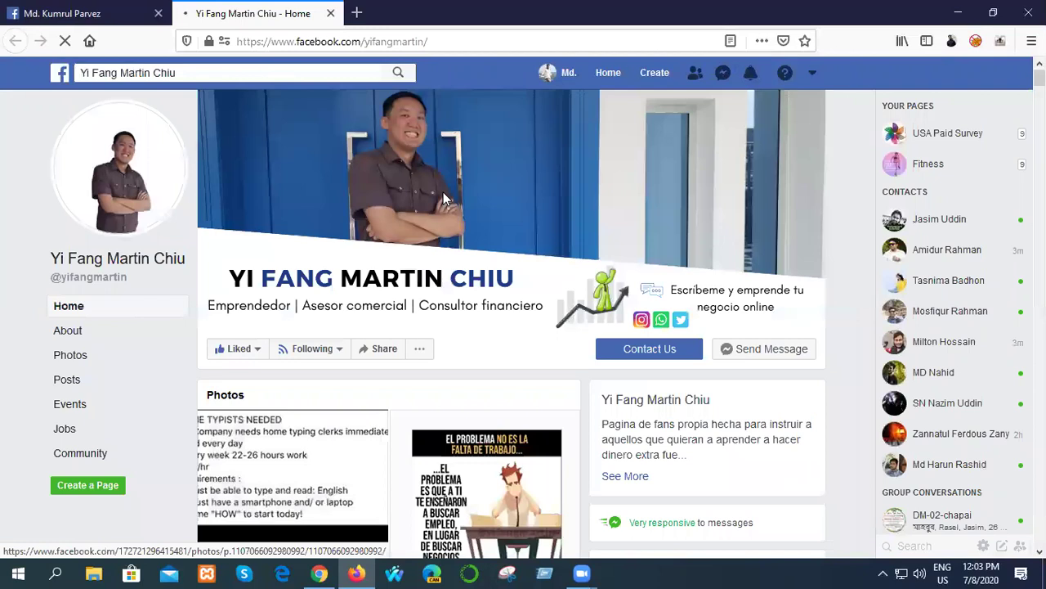
{"action": "left_click", "coordinate": [302, 41]}
{"action": "left_click", "coordinate": [304, 41]}
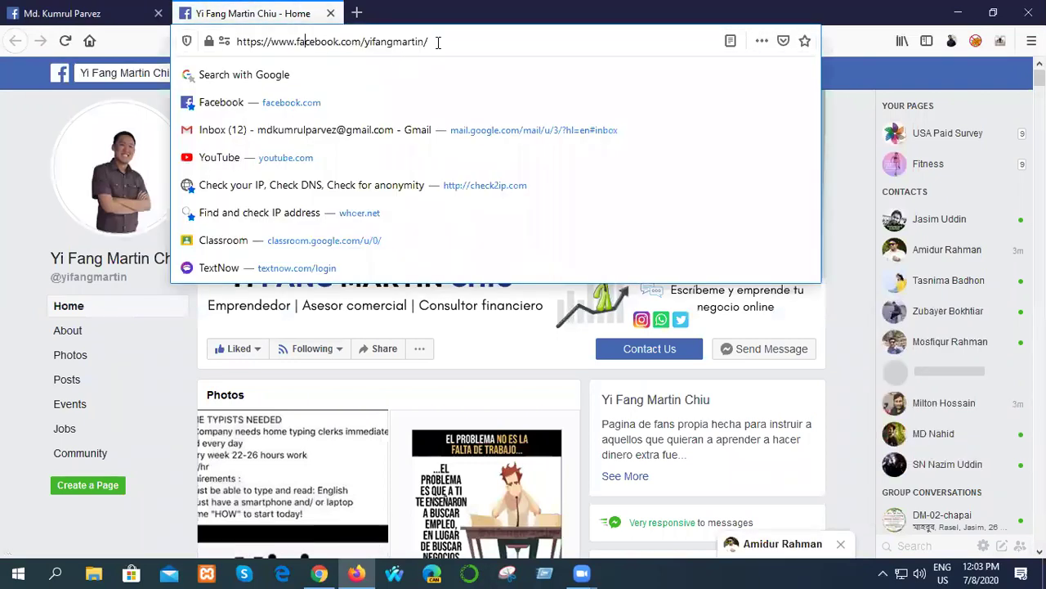
{"action": "triple_click", "coordinate": [373, 42]}
{"action": "key", "text": "ctrl+c"}
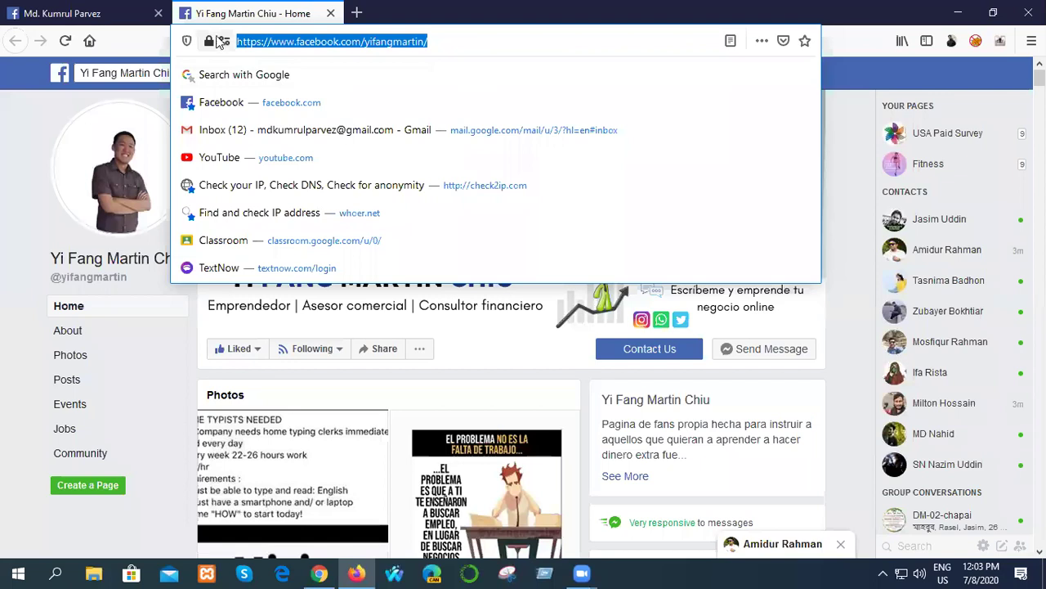
- Return to the first Facebook page, close the chat, and open the managed group Digital Marketing 02 and 03 Batch Chapai - LEDP
{"action": "left_click", "coordinate": [94, 13]}
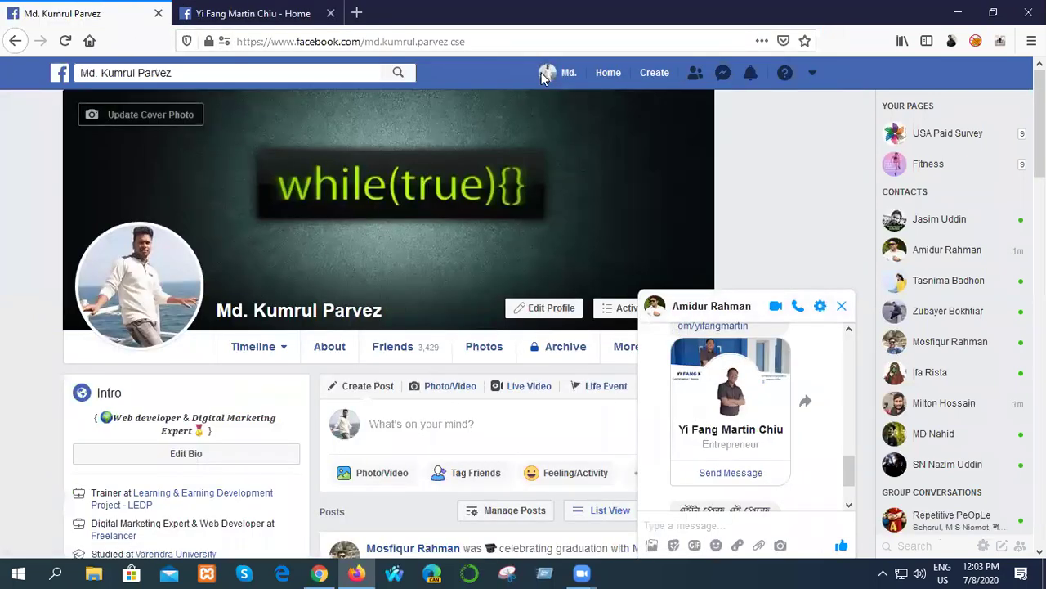
{"action": "left_click", "coordinate": [810, 77]}
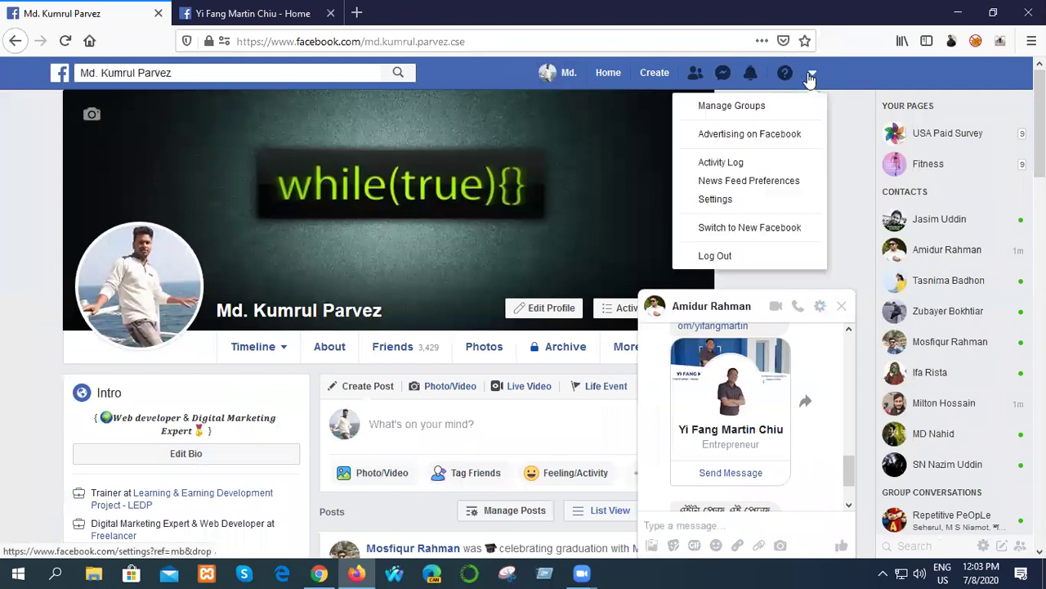
{"action": "left_click", "coordinate": [847, 129]}
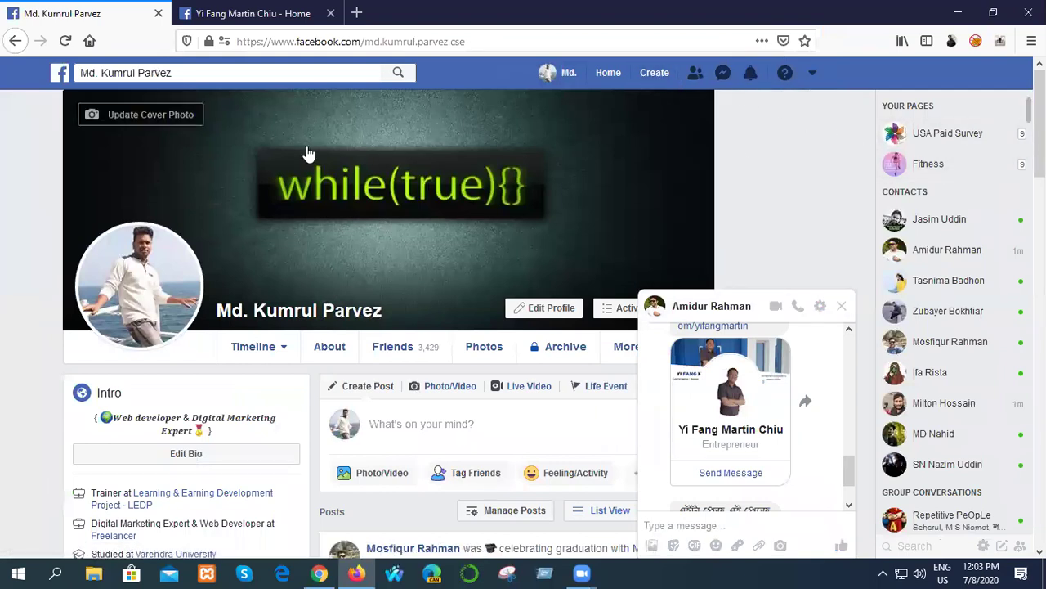
{"action": "left_click", "coordinate": [597, 77]}
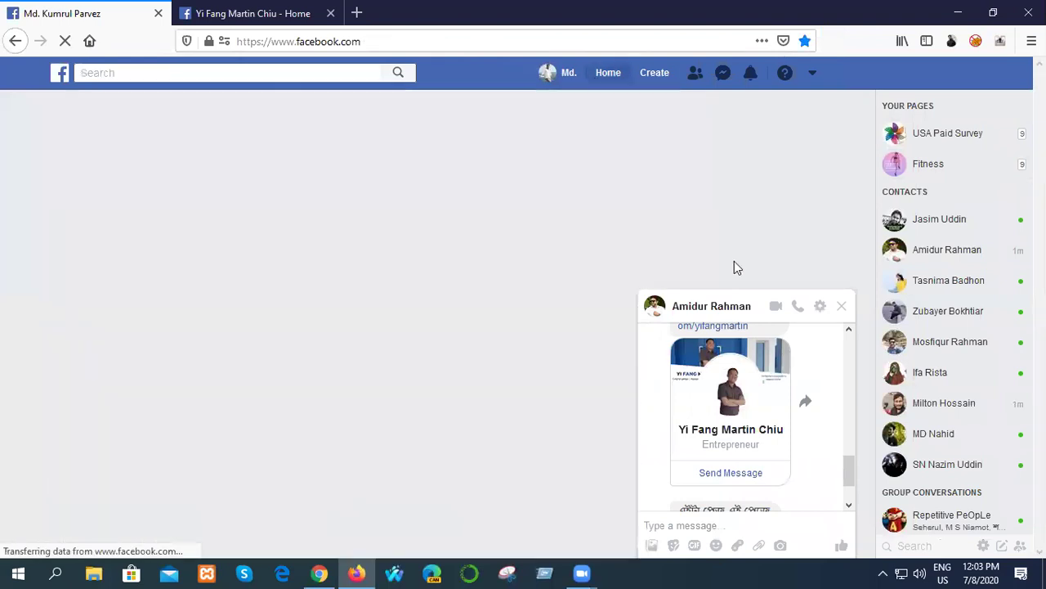
{"action": "left_click", "coordinate": [842, 307]}
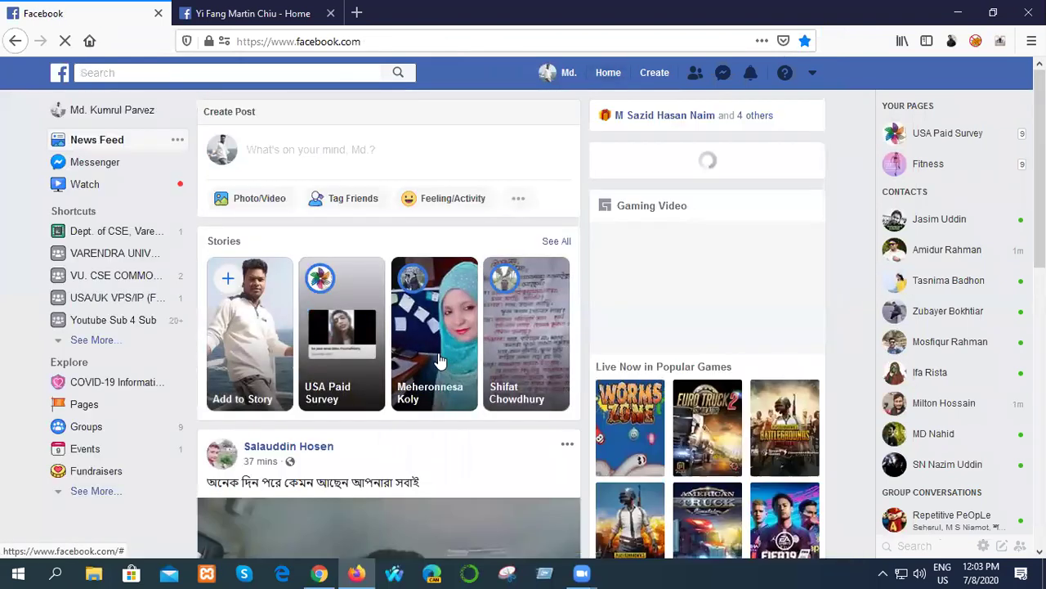
{"action": "scroll", "coordinate": [365, 356], "scroll_direction": "down", "scroll_amount": 5}
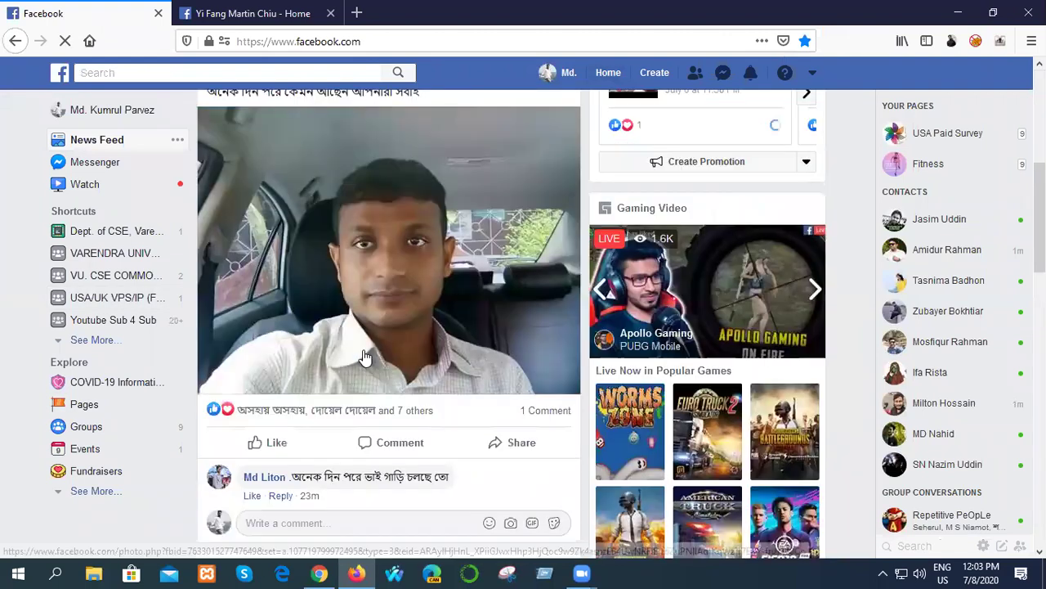
{"action": "scroll", "coordinate": [364, 350], "scroll_direction": "up", "scroll_amount": 2}
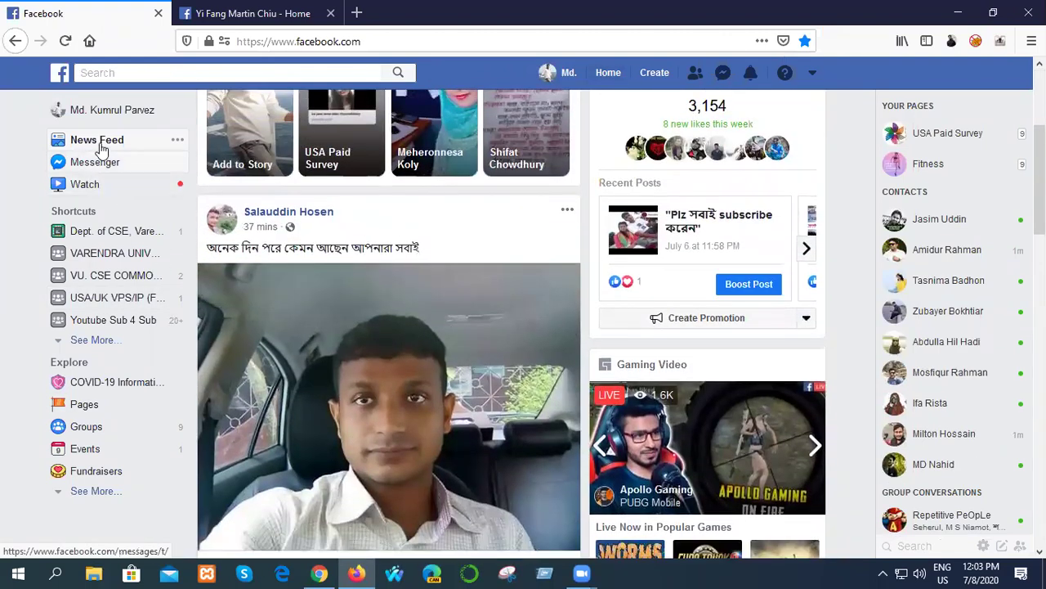
{"action": "left_click", "coordinate": [101, 426]}
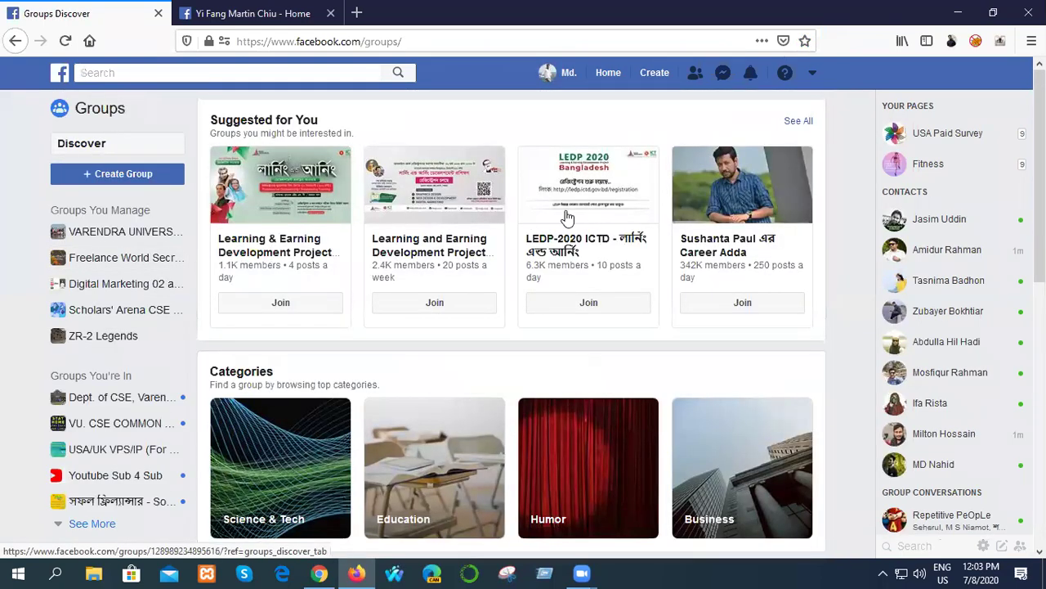
{"action": "left_click", "coordinate": [92, 287]}
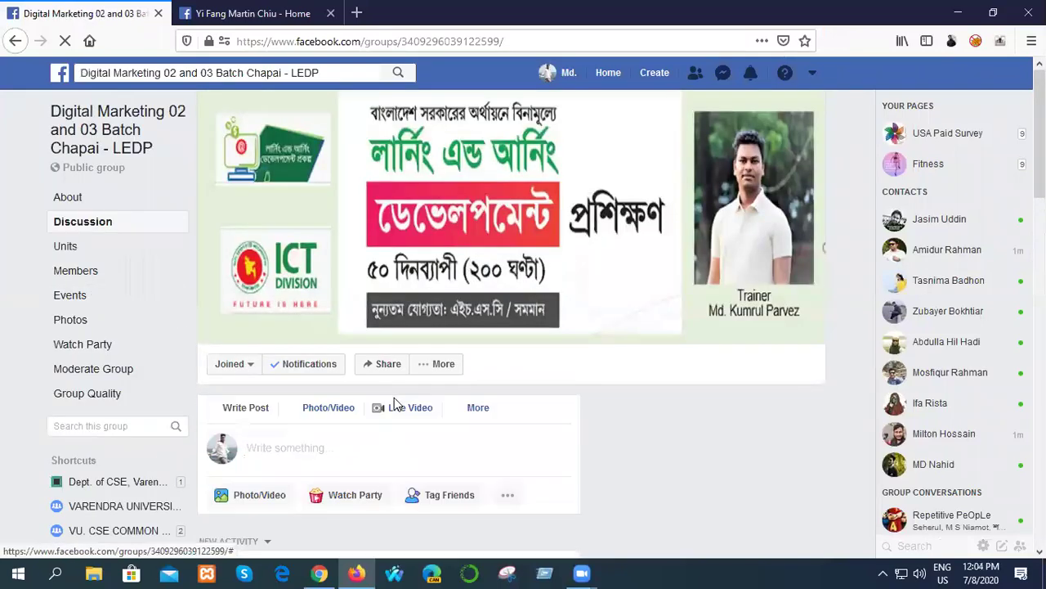
- Start a group post from the copied page address, keeping its link preview but deleting the address text
{"action": "scroll", "coordinate": [394, 398], "scroll_direction": "down", "scroll_amount": 3}
{"action": "scroll", "coordinate": [383, 407], "scroll_direction": "up", "scroll_amount": 1}
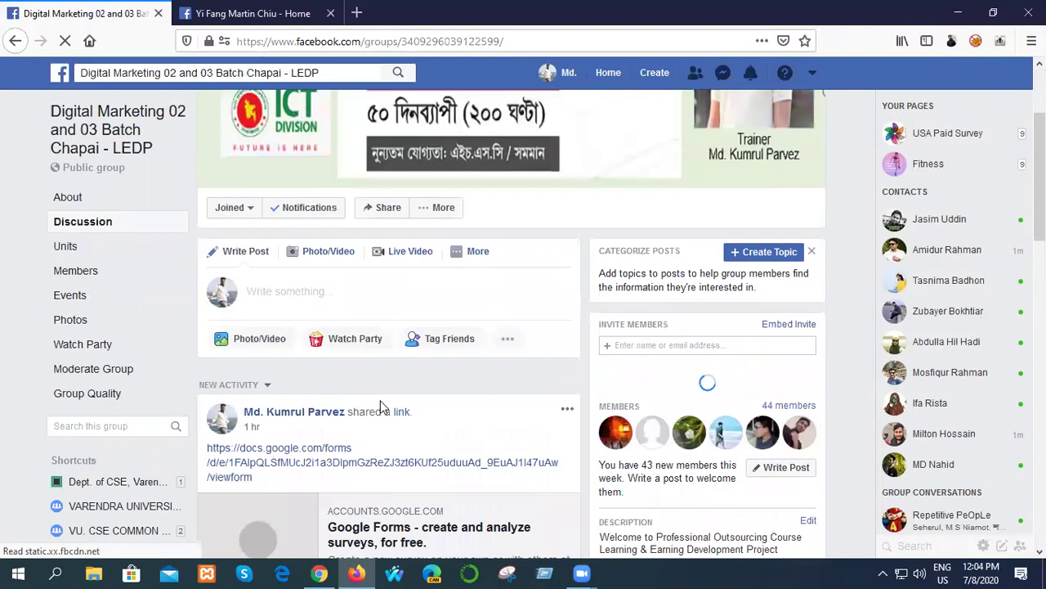
{"action": "left_click", "coordinate": [275, 294]}
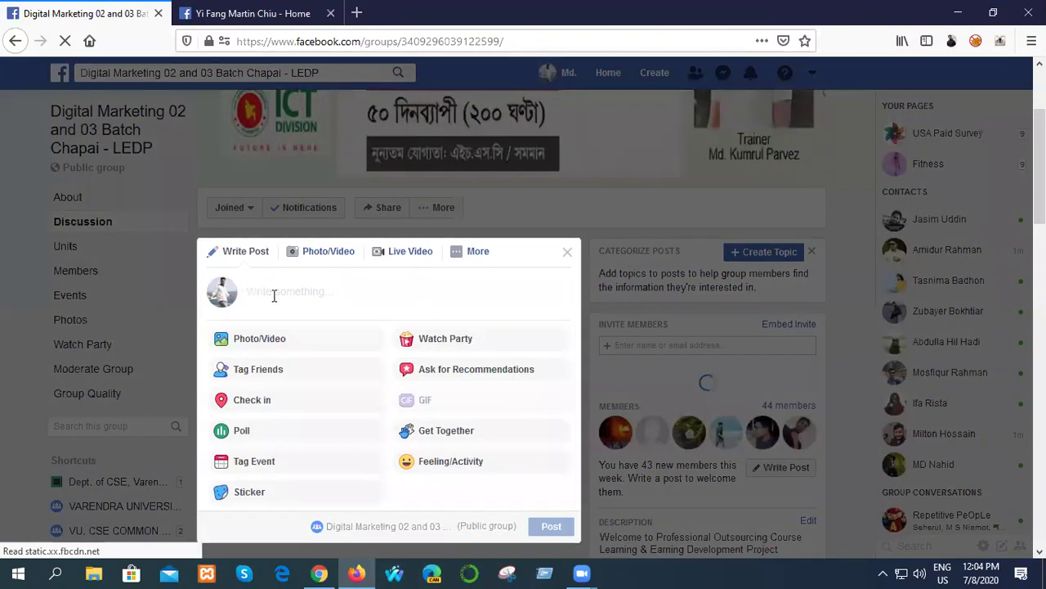
{"action": "key", "text": "ctrl+v"}
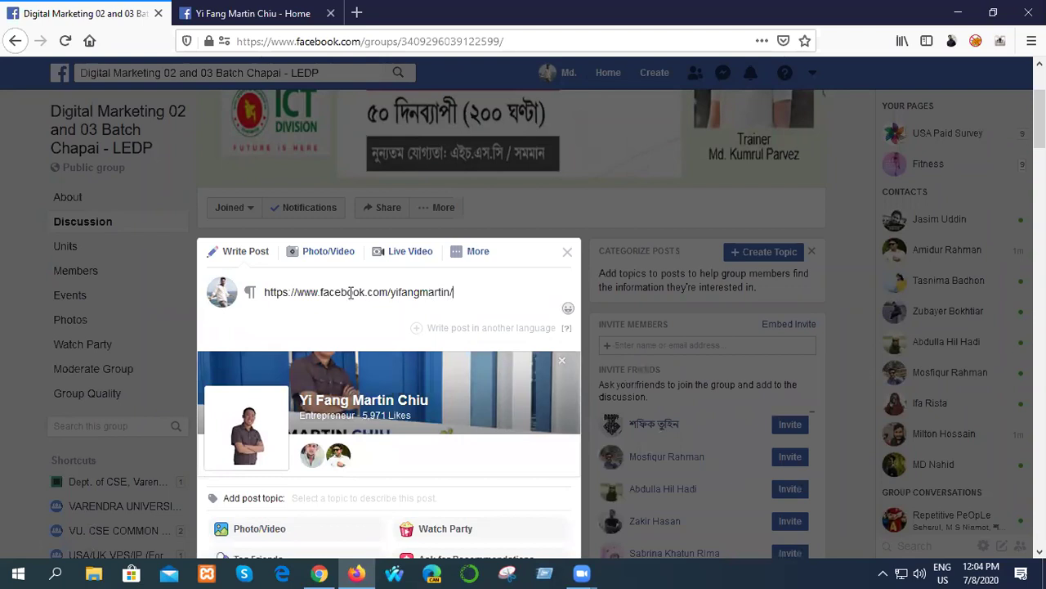
{"action": "left_click_drag", "start_coordinate": [456, 292], "coordinate": [253, 298]}
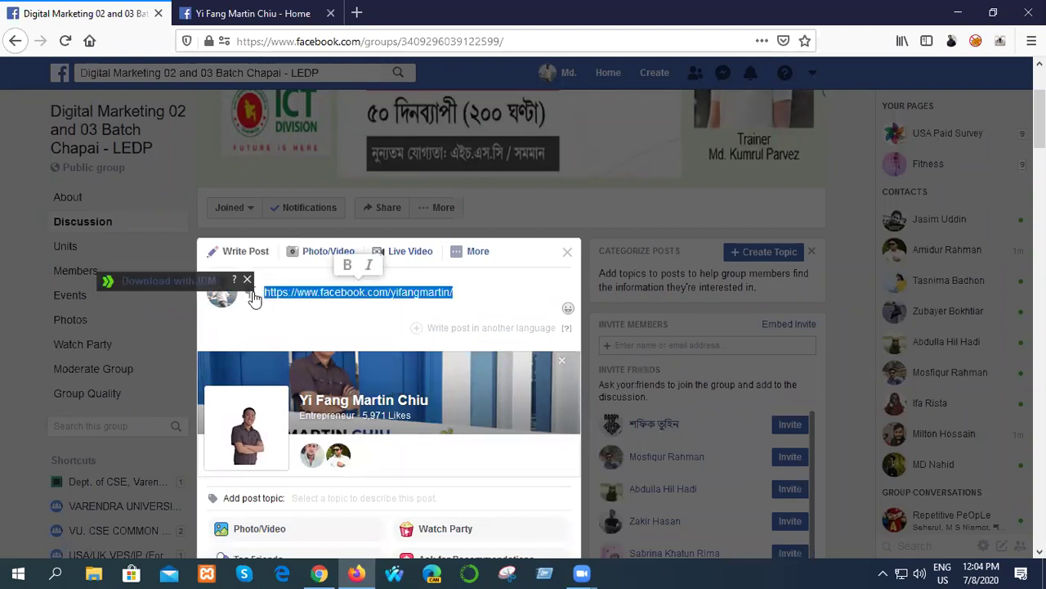
{"action": "key", "text": "BackSpace"}
- Write the post text "Everyone Must like this Page, Like every post a give a good comment"
{"action": "type", "text": "E"}
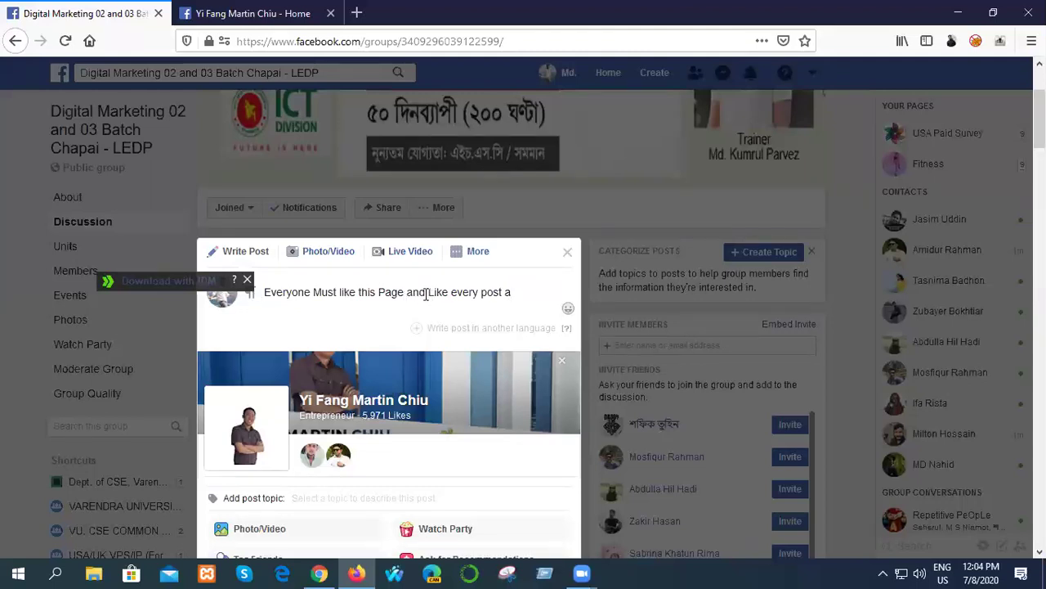
{"action": "key", "text": "BackSpace"}
{"action": "key", "text": "BackSpace"}
{"action": "key", "text": "BackSpace"}
{"action": "key", "text": "BackSpace"}
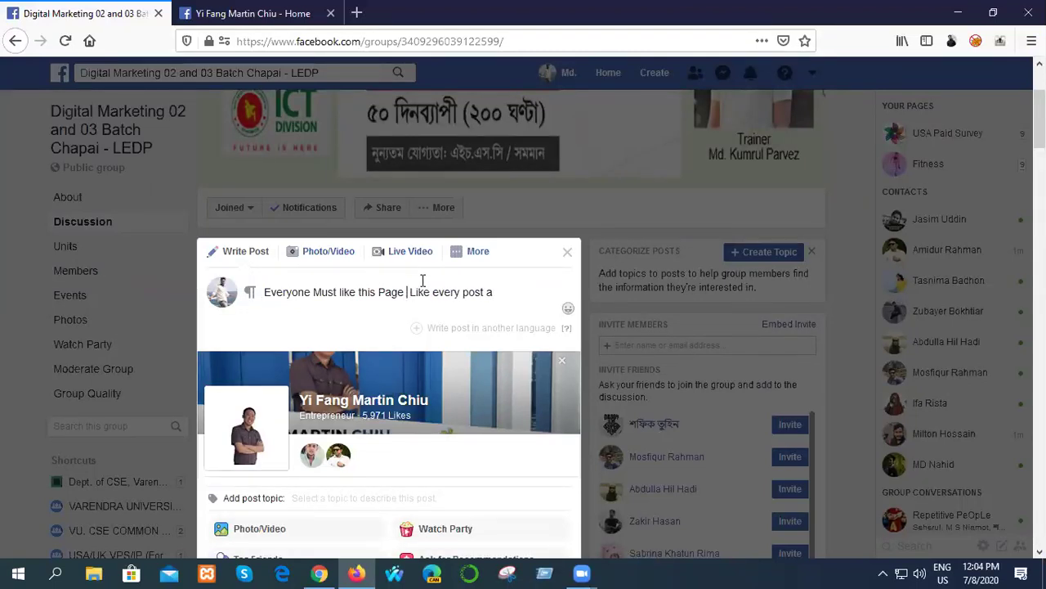
{"action": "type", "text": "."}
{"action": "type", "text": "ood"}
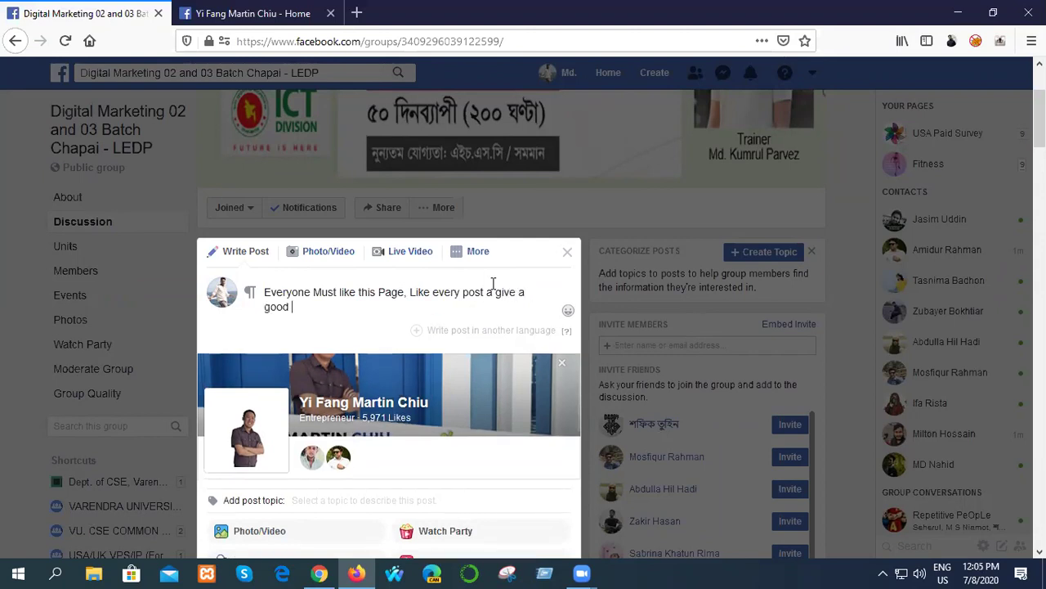
{"action": "type", "text": " comment"}
- Add two right-pointing hand emojis after the post text and a thumbs-up emoji before it
{"action": "left_click", "coordinate": [568, 311]}
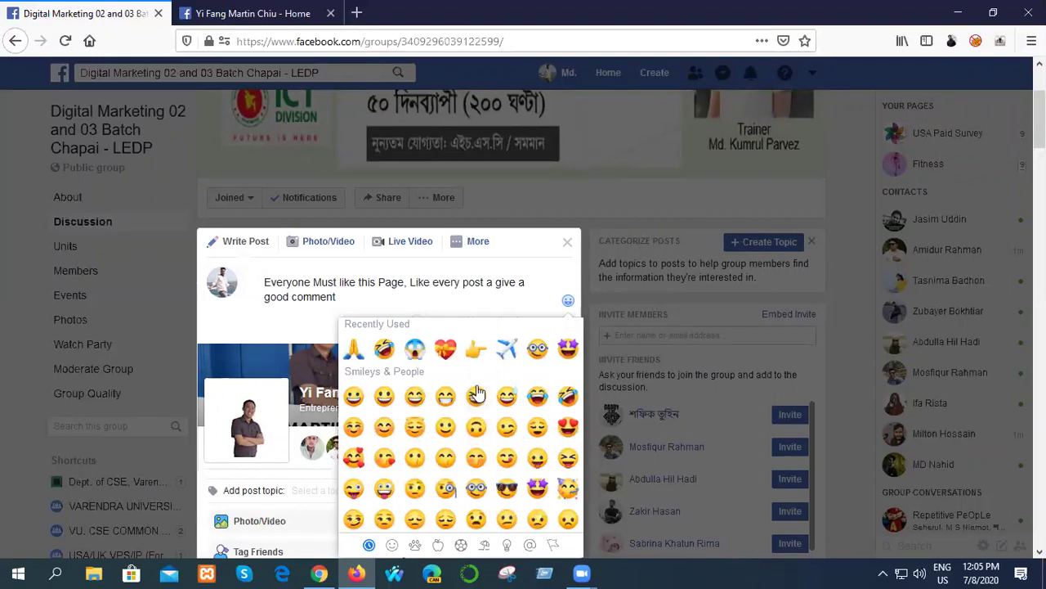
{"action": "left_click", "coordinate": [475, 356]}
{"action": "left_click", "coordinate": [265, 282]}
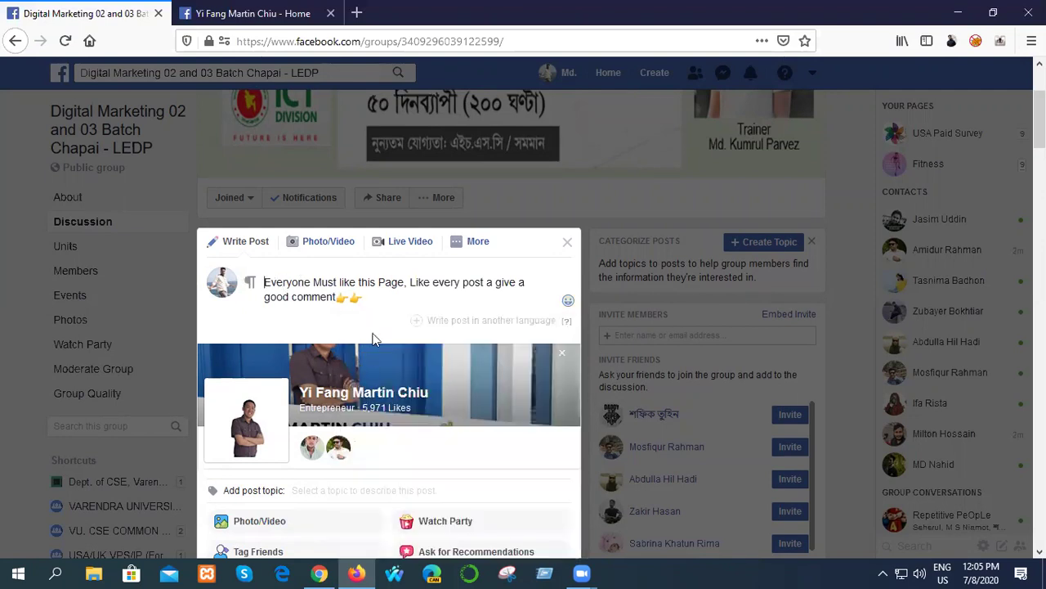
{"action": "left_click", "coordinate": [569, 301]}
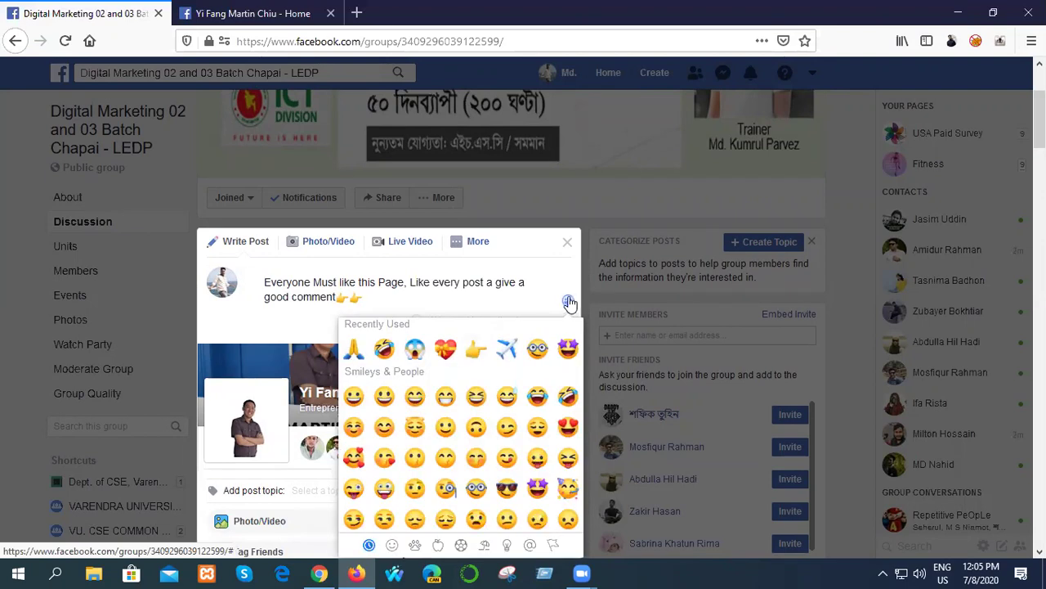
{"action": "scroll", "coordinate": [507, 454], "scroll_direction": "down", "scroll_amount": 4}
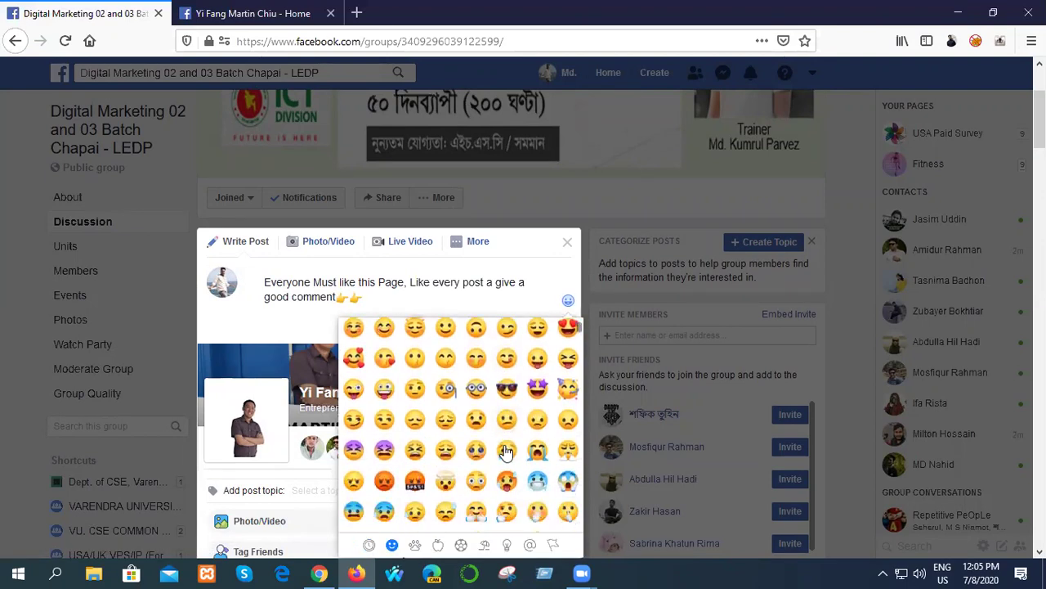
{"action": "scroll", "coordinate": [507, 454], "scroll_direction": "down", "scroll_amount": 5}
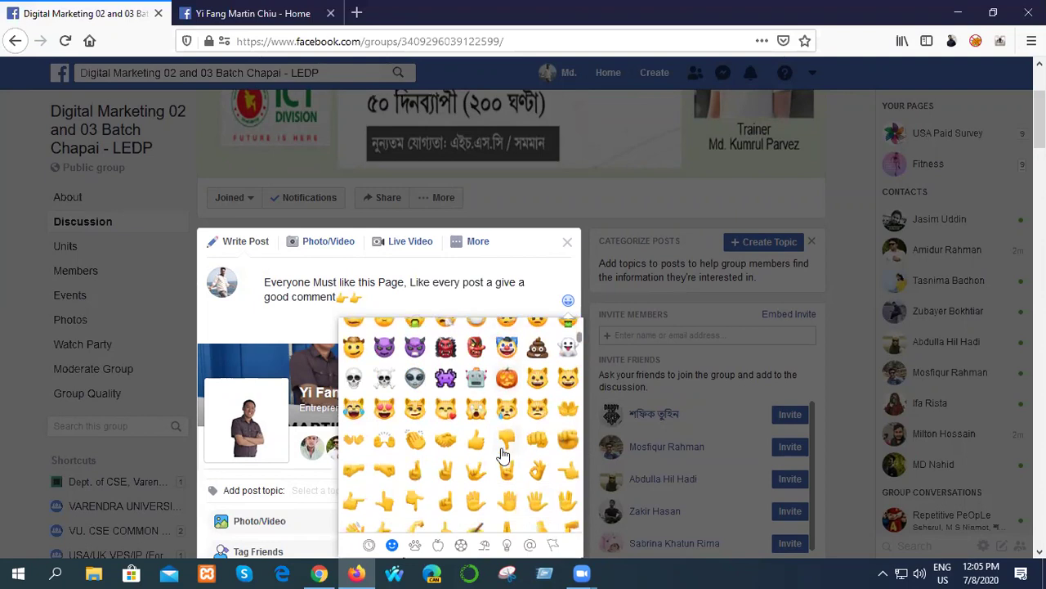
{"action": "left_click", "coordinate": [478, 445]}
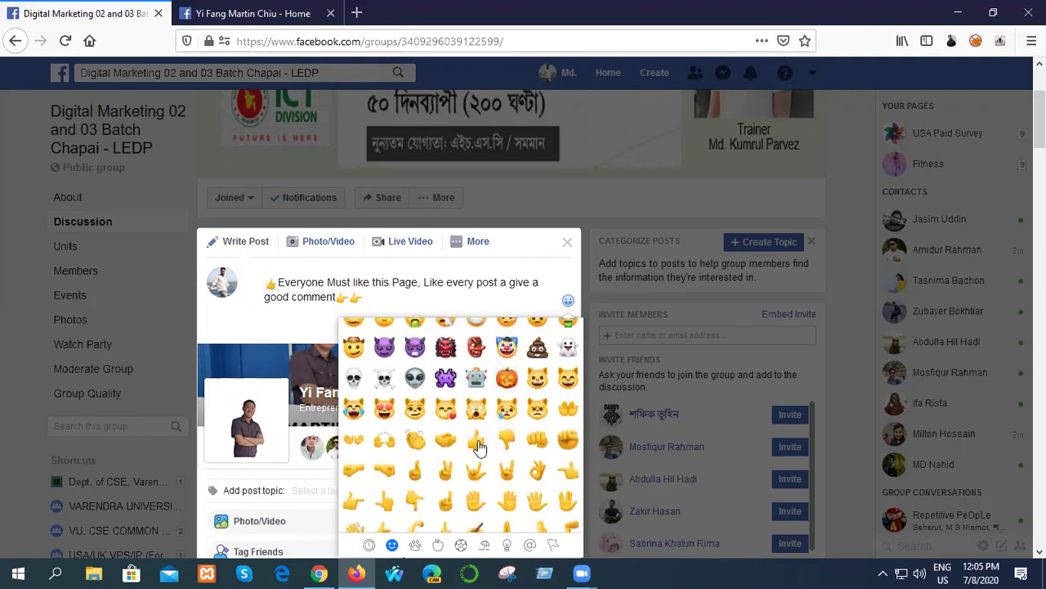
{"action": "left_click", "coordinate": [501, 262]}
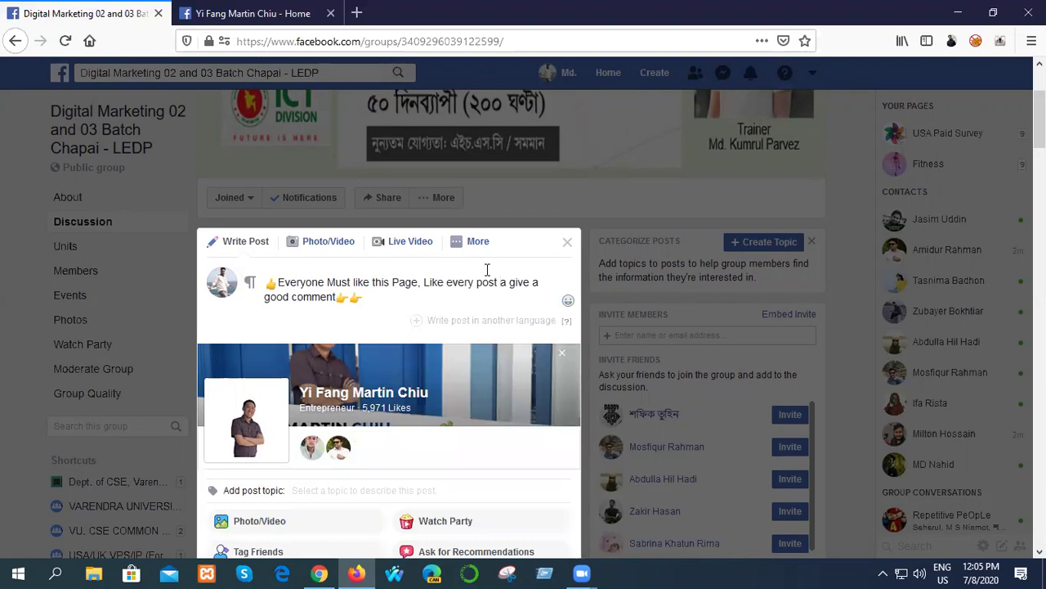
- Publish the group post and correct its text to read "Like every post and give a good comment"
{"action": "scroll", "coordinate": [392, 459], "scroll_direction": "down", "scroll_amount": 3}
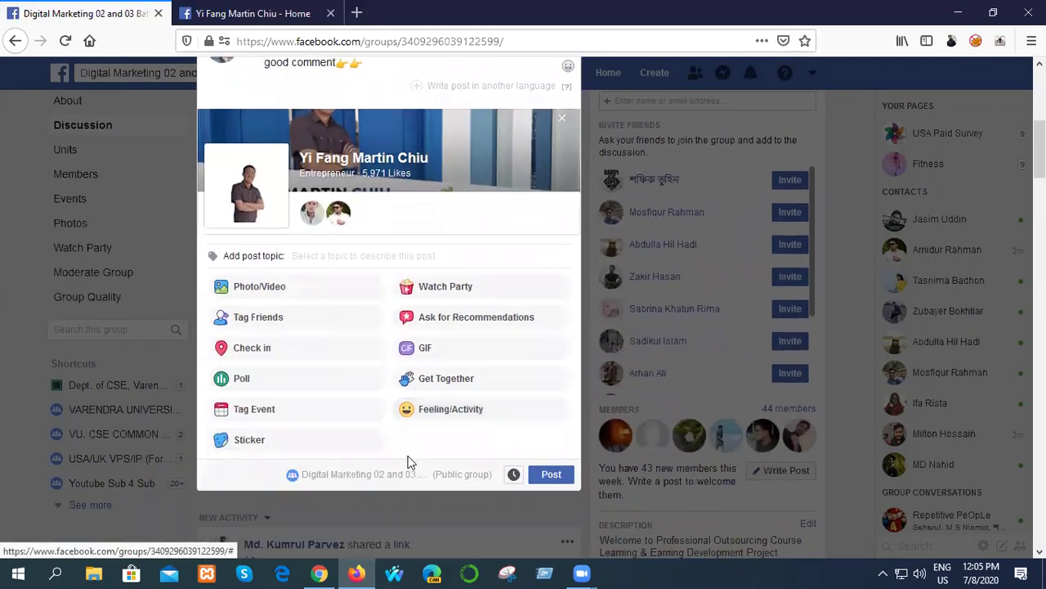
{"action": "left_click", "coordinate": [552, 477]}
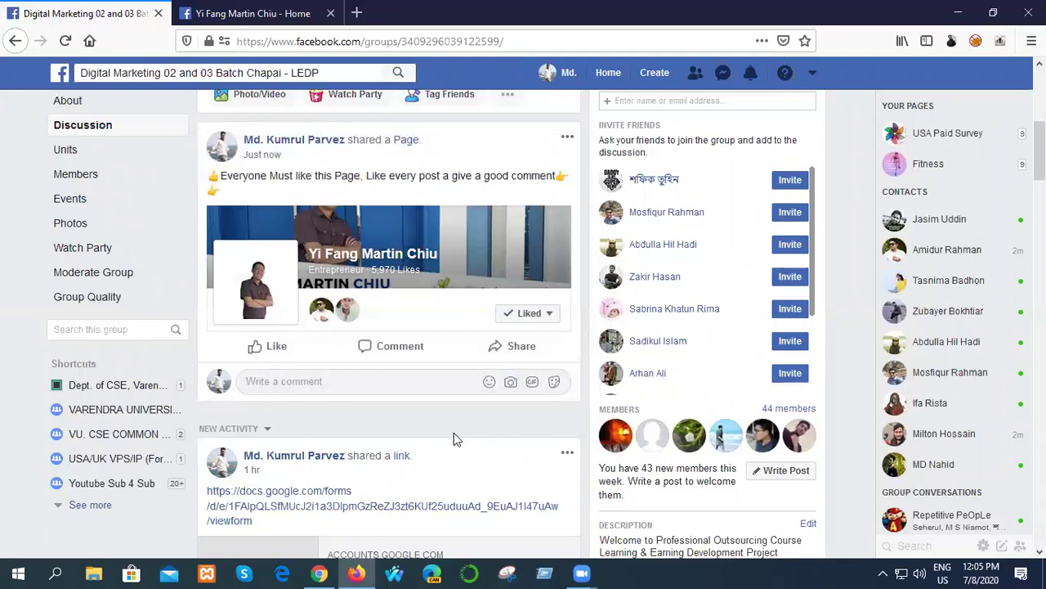
{"action": "left_click", "coordinate": [568, 137]}
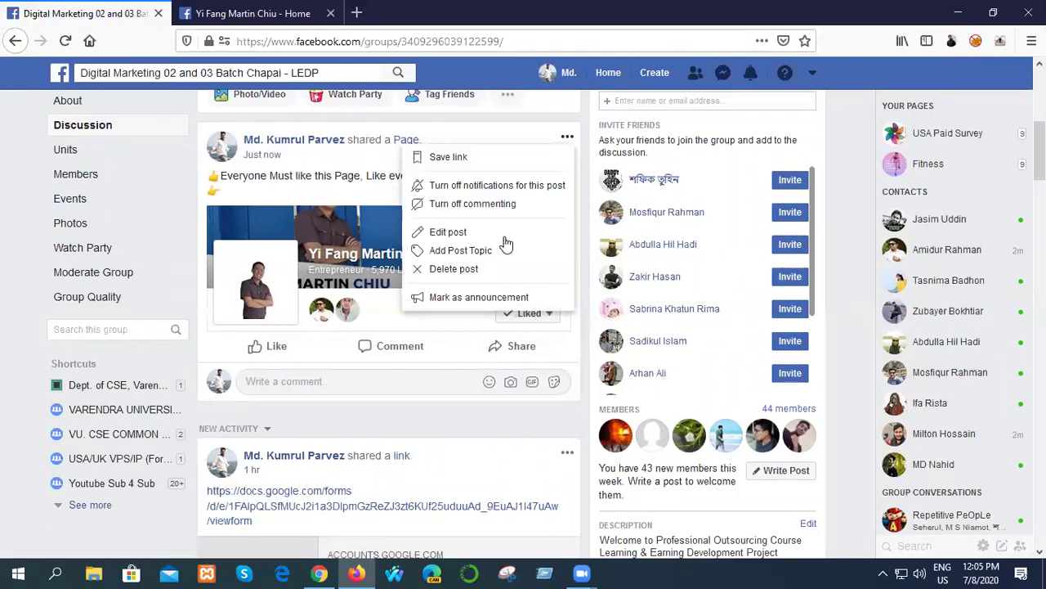
{"action": "left_click", "coordinate": [468, 233]}
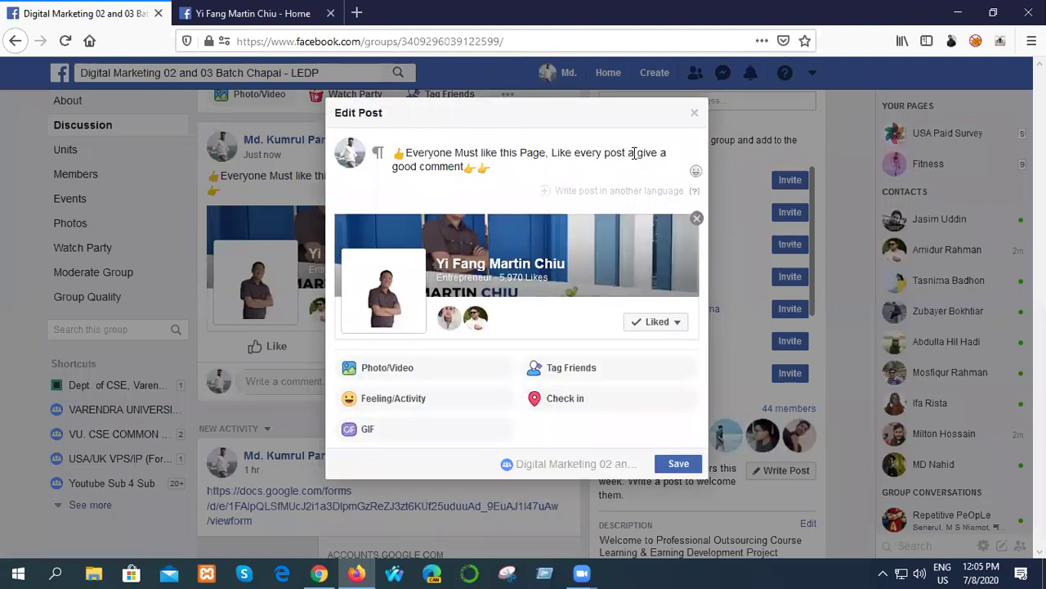
{"action": "left_click", "coordinate": [633, 152]}
{"action": "type", "text": "nd"}
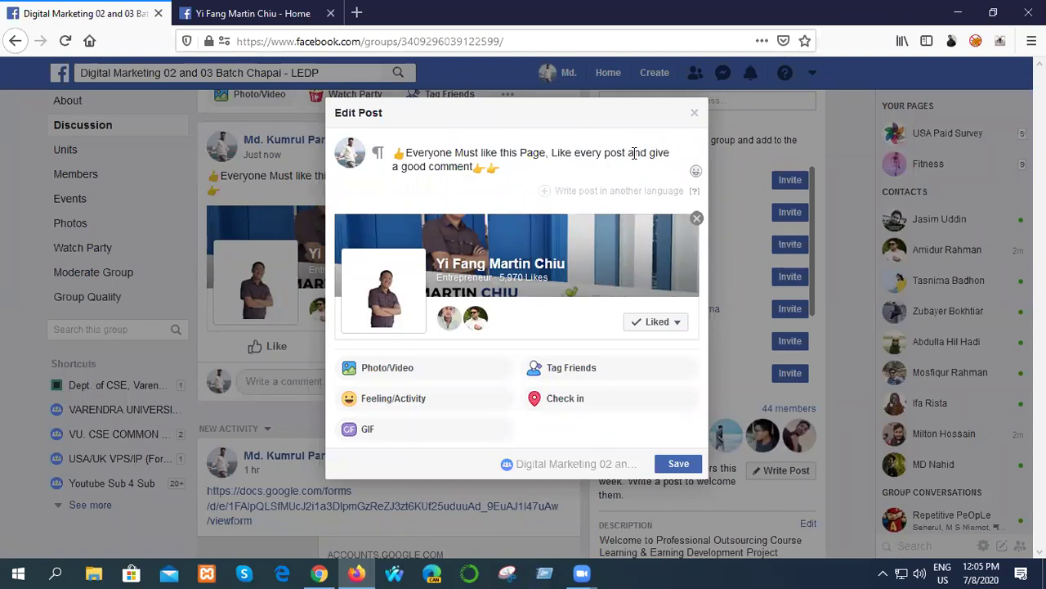
{"action": "left_click", "coordinate": [677, 464]}
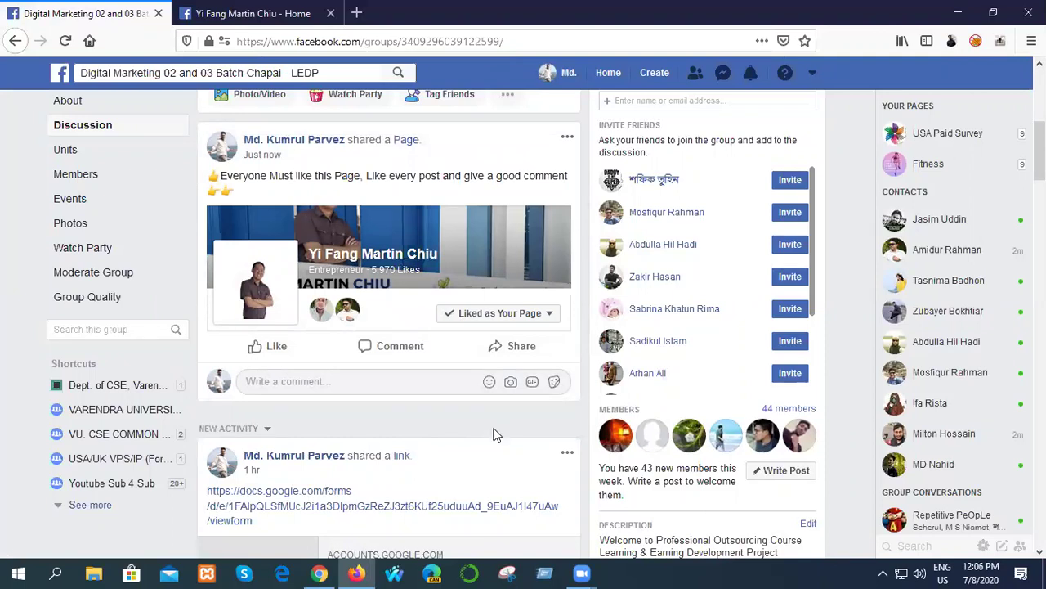
- Check the edited post in the group and in the Facebook news feed
{"action": "mouse_move", "coordinate": [536, 314]}
{"action": "scroll", "coordinate": [397, 416], "scroll_direction": "up", "scroll_amount": 5}
{"action": "scroll", "coordinate": [411, 397], "scroll_direction": "down", "scroll_amount": 6}
{"action": "scroll", "coordinate": [411, 396], "scroll_direction": "down", "scroll_amount": 2}
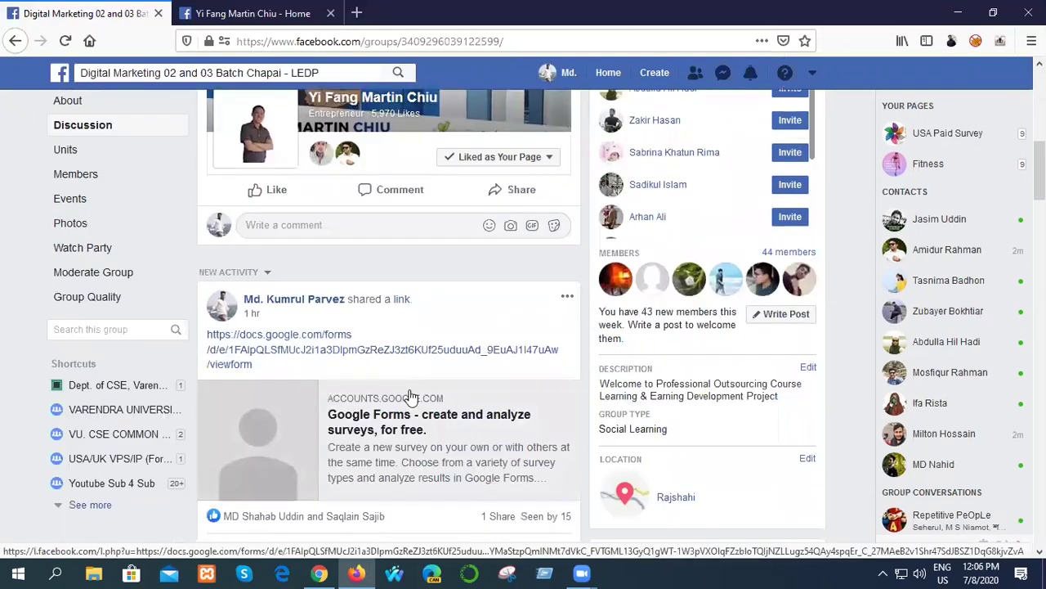
{"action": "scroll", "coordinate": [411, 397], "scroll_direction": "up", "scroll_amount": 6}
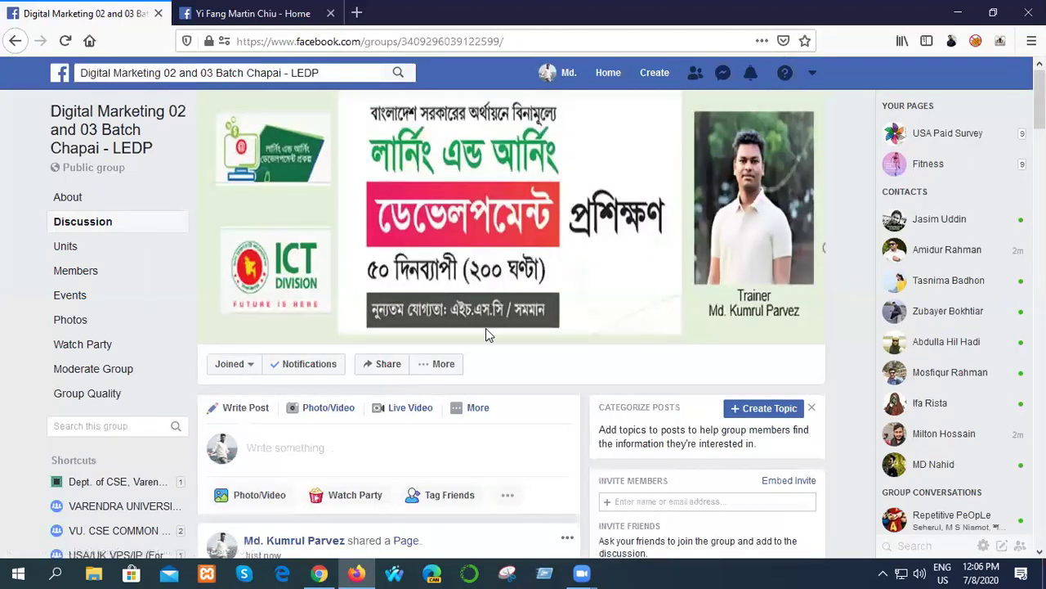
{"action": "left_click", "coordinate": [608, 72]}
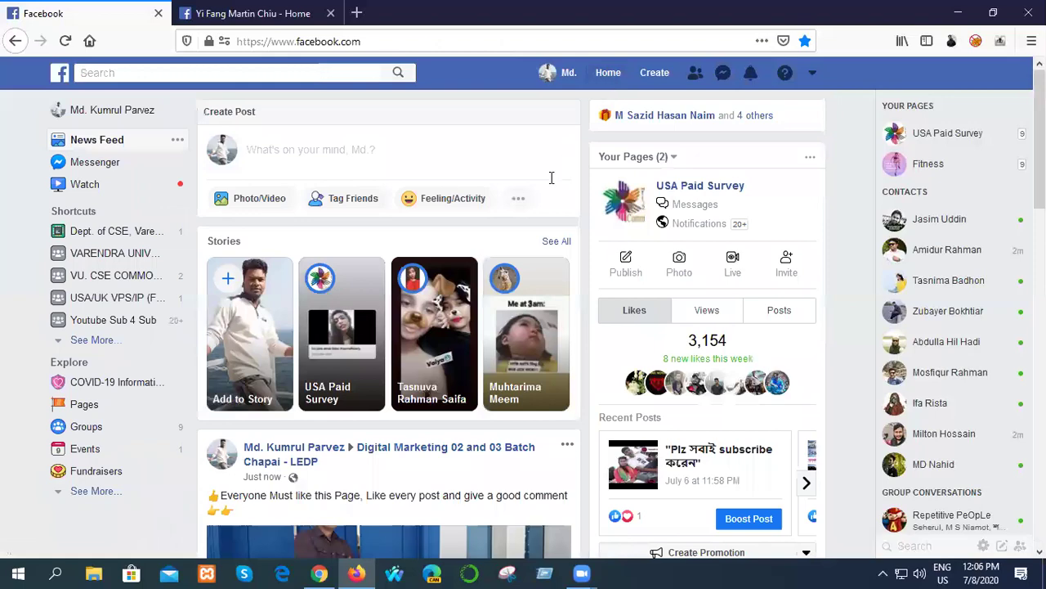
{"action": "scroll", "coordinate": [551, 177], "scroll_direction": "down", "scroll_amount": 5}
{"action": "scroll", "coordinate": [472, 283], "scroll_direction": "up", "scroll_amount": 3}
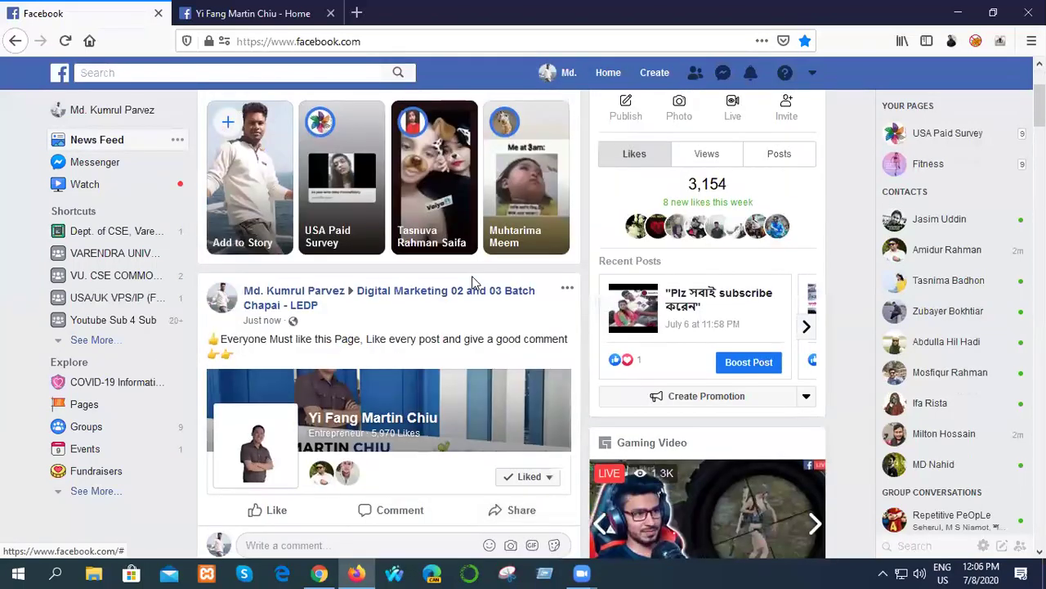
{"action": "scroll", "coordinate": [474, 283], "scroll_direction": "down", "scroll_amount": 2}
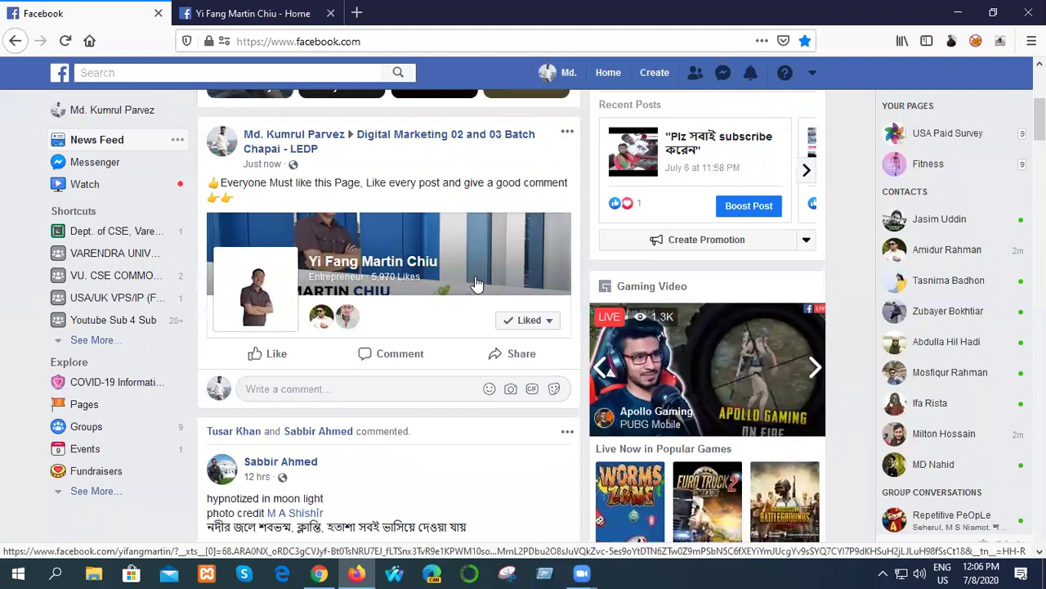
- Close the shared Facebook page's tab and minimize the Firefox window
{"action": "left_click", "coordinate": [271, 13]}
{"action": "left_click", "coordinate": [331, 13]}
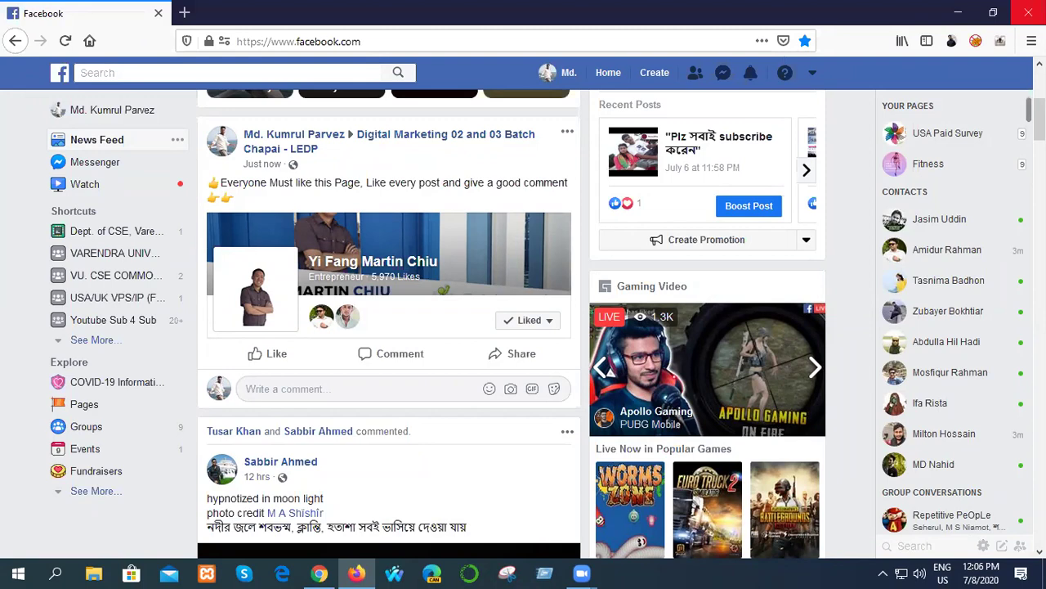
{"action": "left_click", "coordinate": [958, 12]}
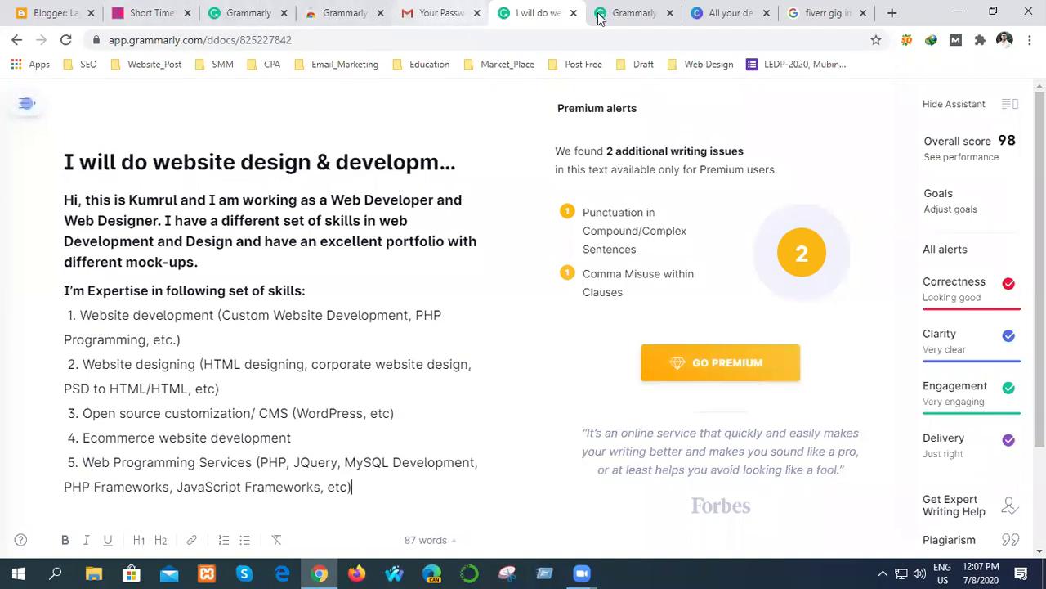
- View the Gmail tab, close the Chrome window with the Grammarly and Gmail tabs, and refresh the desktop
{"action": "left_click", "coordinate": [446, 13]}
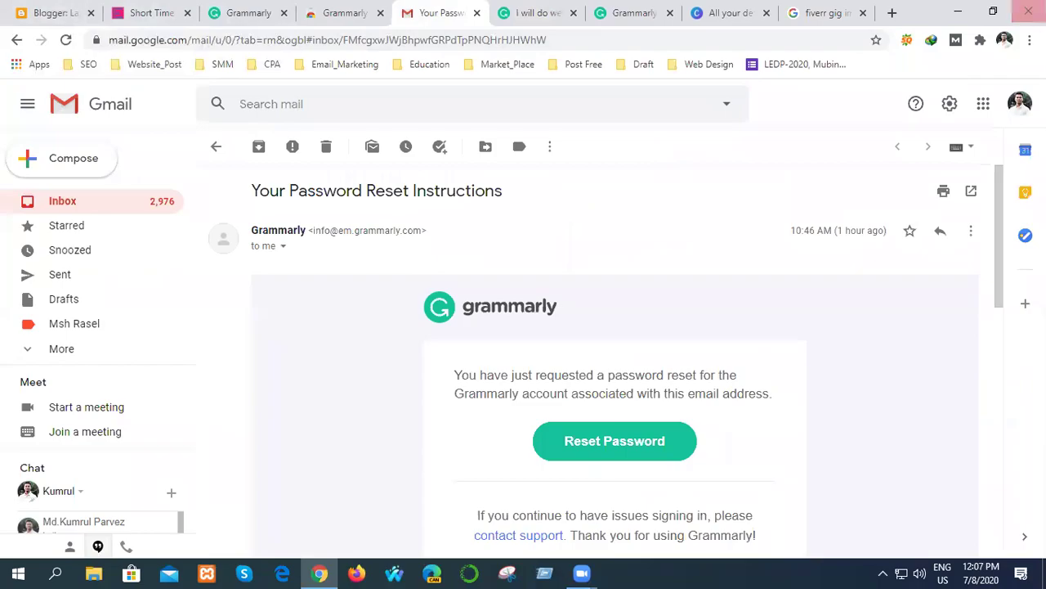
{"action": "left_click", "coordinate": [1028, 12]}
{"action": "right_click", "coordinate": [437, 136]}
{"action": "left_click", "coordinate": [473, 185]}
{"action": "right_click", "coordinate": [433, 139]}
{"action": "left_click", "coordinate": [489, 186]}
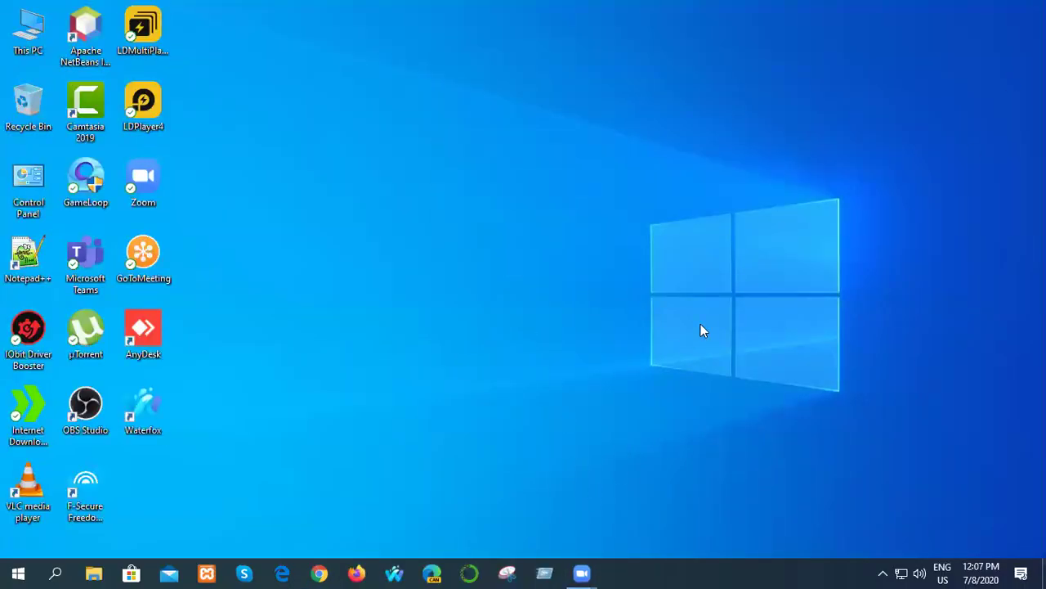
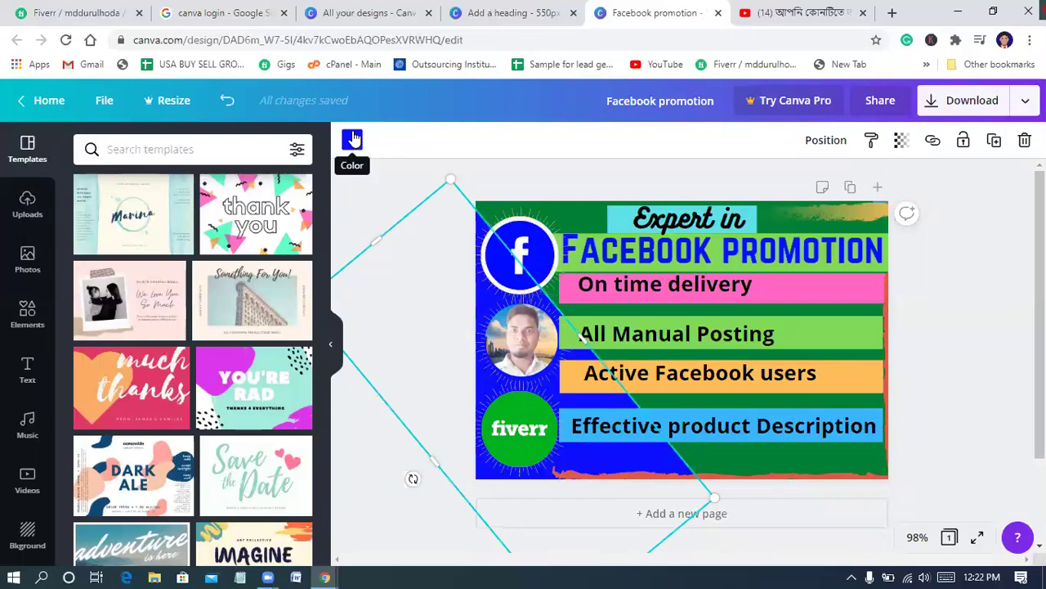
- Try dark green on the Facebook promotion design's diagonal blue shape, and recolour it with the Facebook logo's blue
{"action": "left_click", "coordinate": [352, 140]}
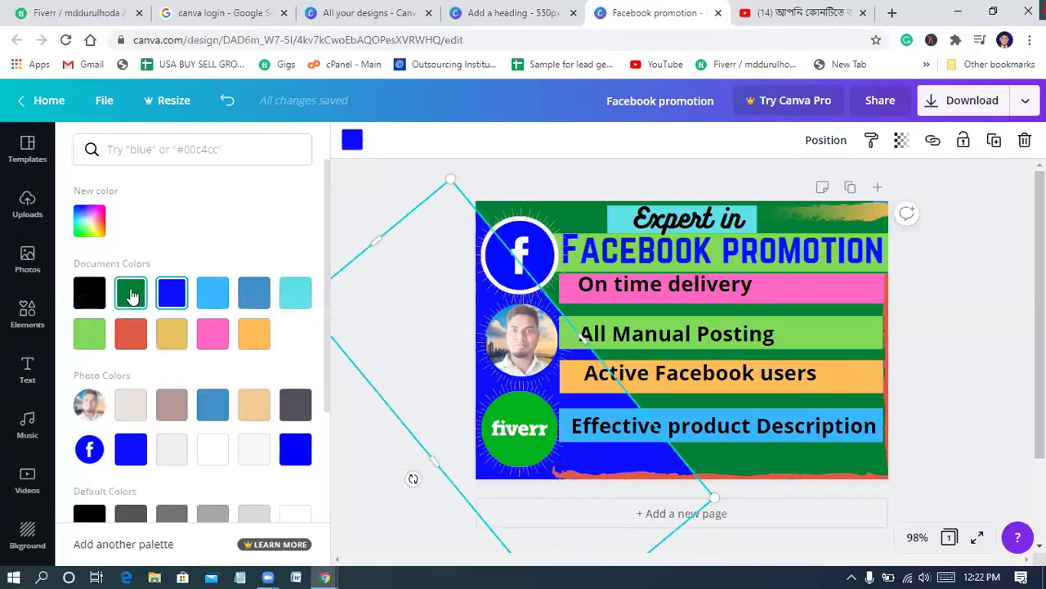
{"action": "left_click", "coordinate": [131, 295]}
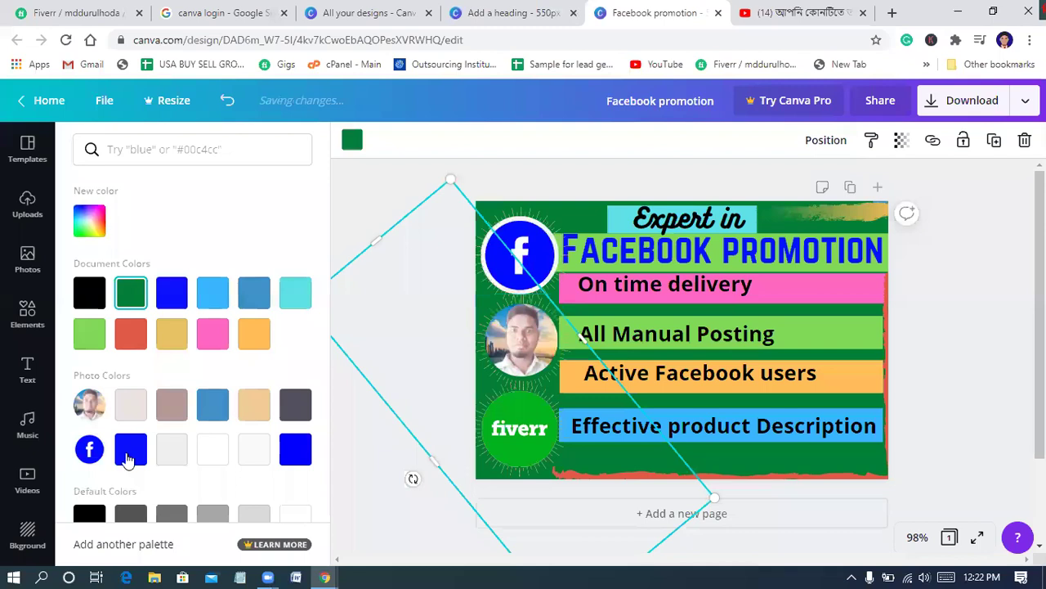
{"action": "left_click", "coordinate": [122, 460]}
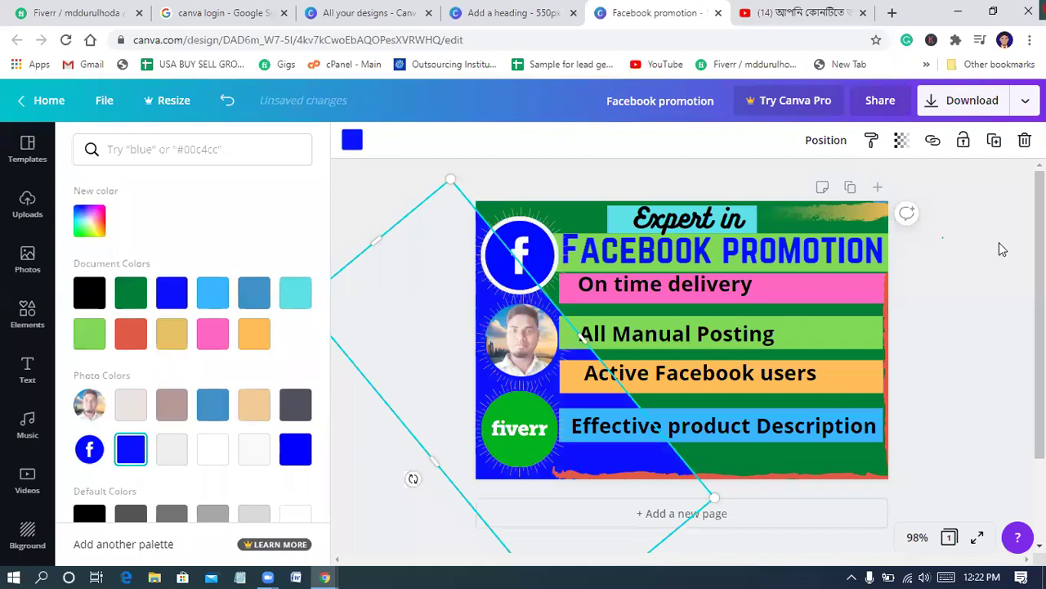
{"action": "key", "text": "Escape"}
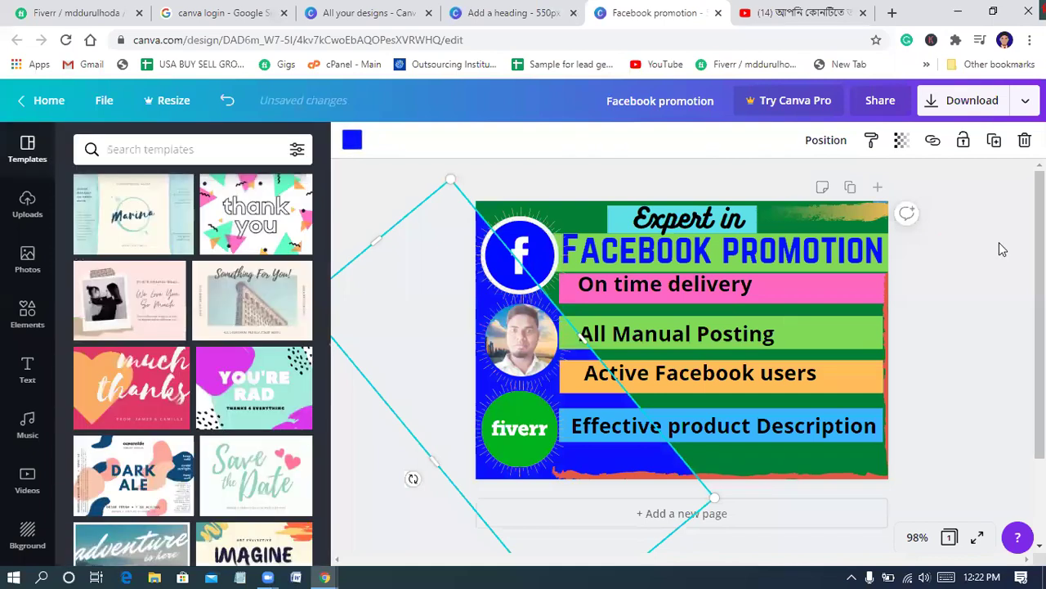
{"action": "key", "text": "Escape"}
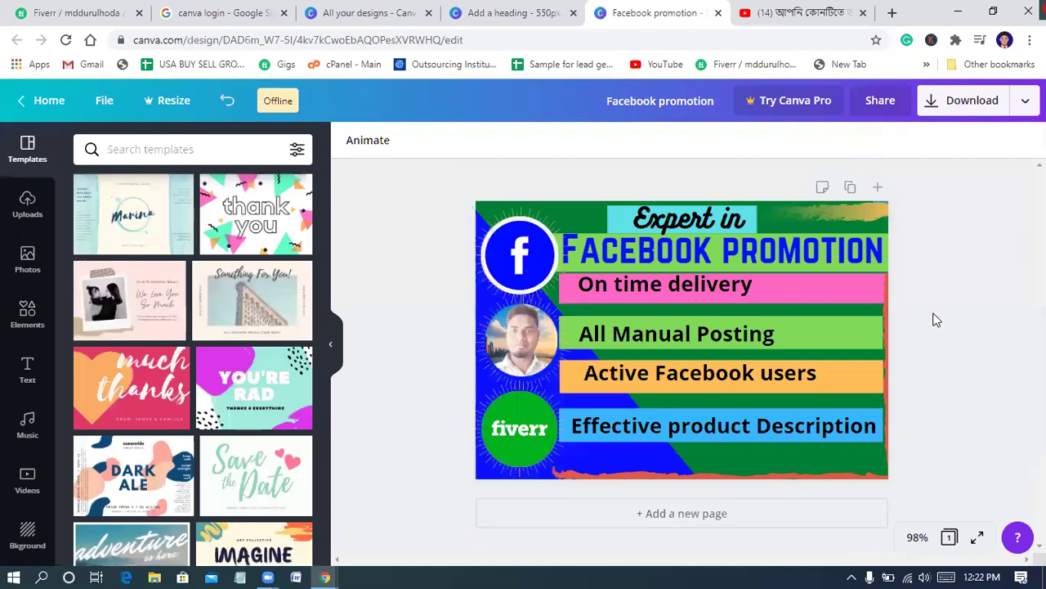
- Switch to the "Add a heading" Canva design and delete its "Active Facebook users" text
{"action": "key", "text": "ctrl+shift+Tab"}
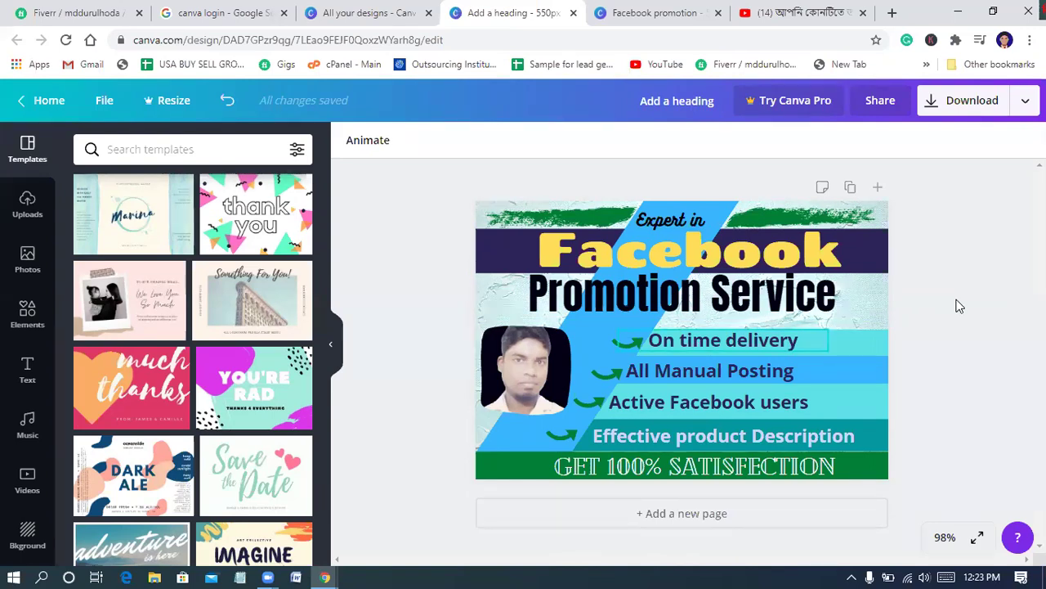
{"action": "left_click", "coordinate": [691, 406]}
{"action": "key", "text": "Delete"}
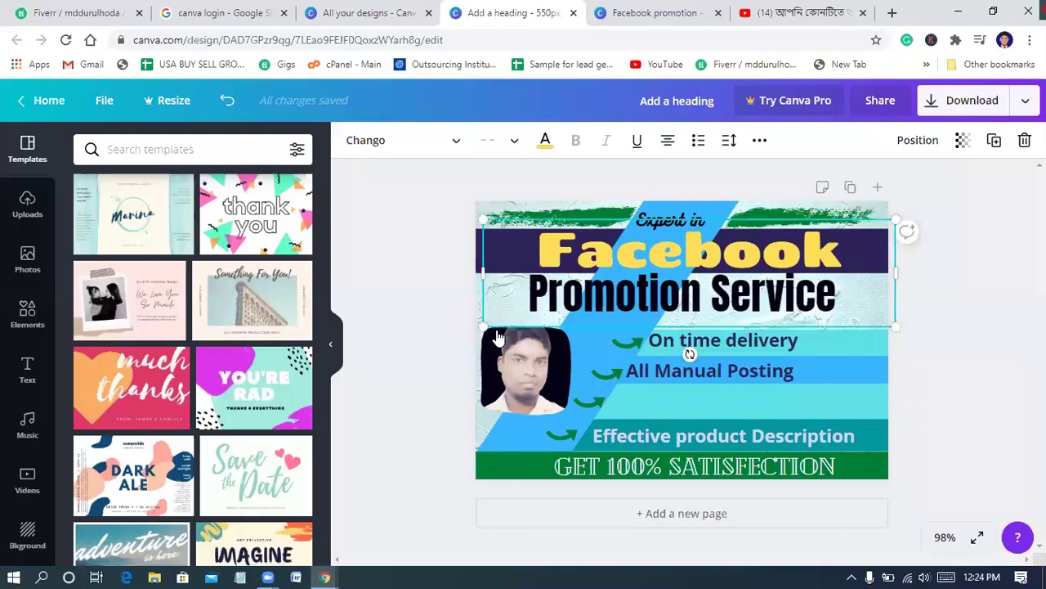
- Set the Facebook heading's font size to 16 and open the font size choices for the Promotion Service heading
{"action": "key", "text": "ctrl+z"}
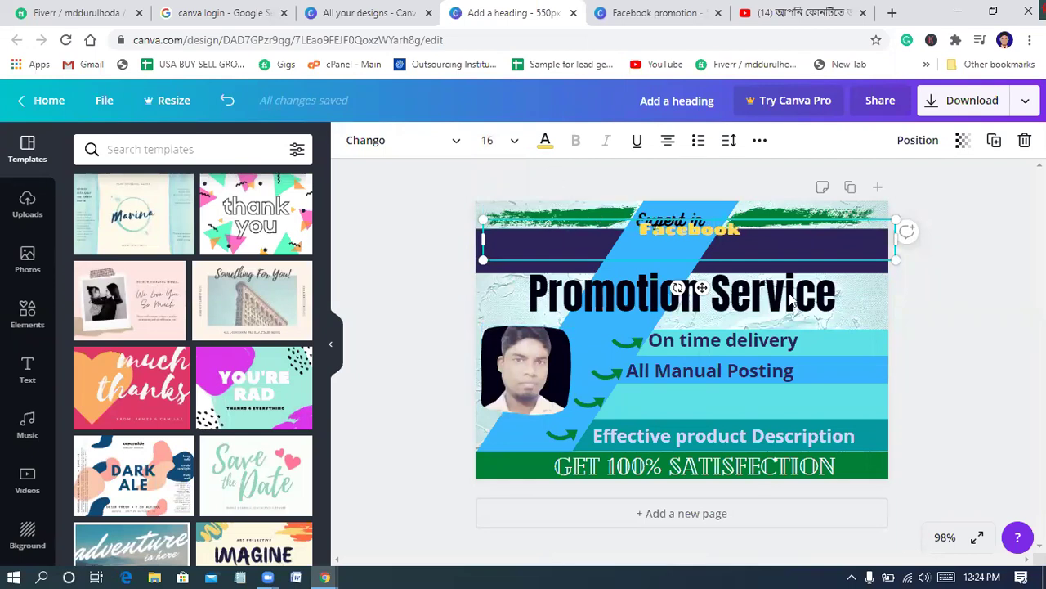
{"action": "key", "text": "Tab"}
{"action": "left_click", "coordinate": [514, 144]}
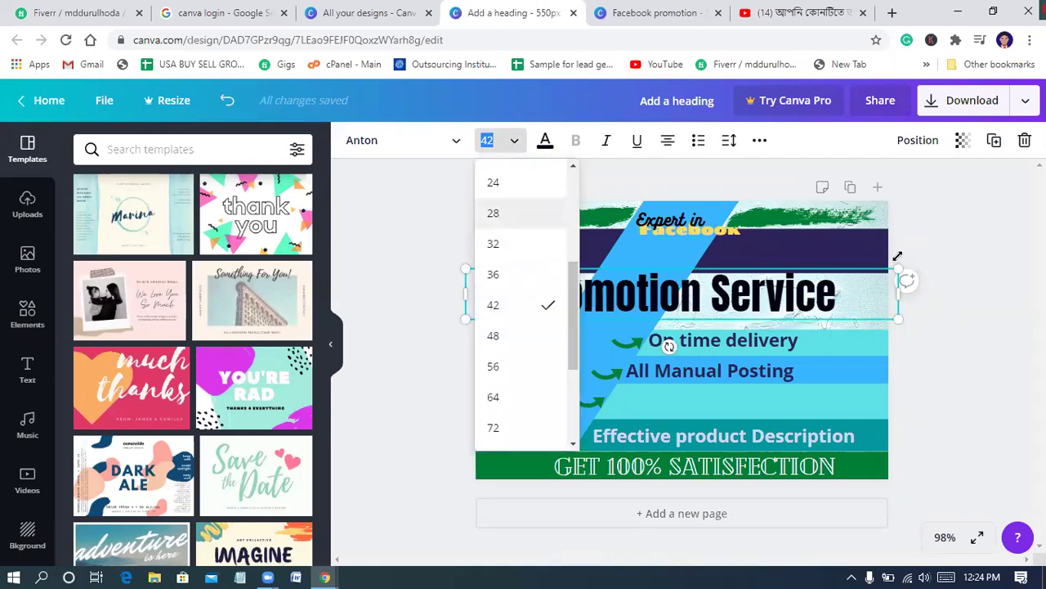
{"action": "key", "text": "Return"}
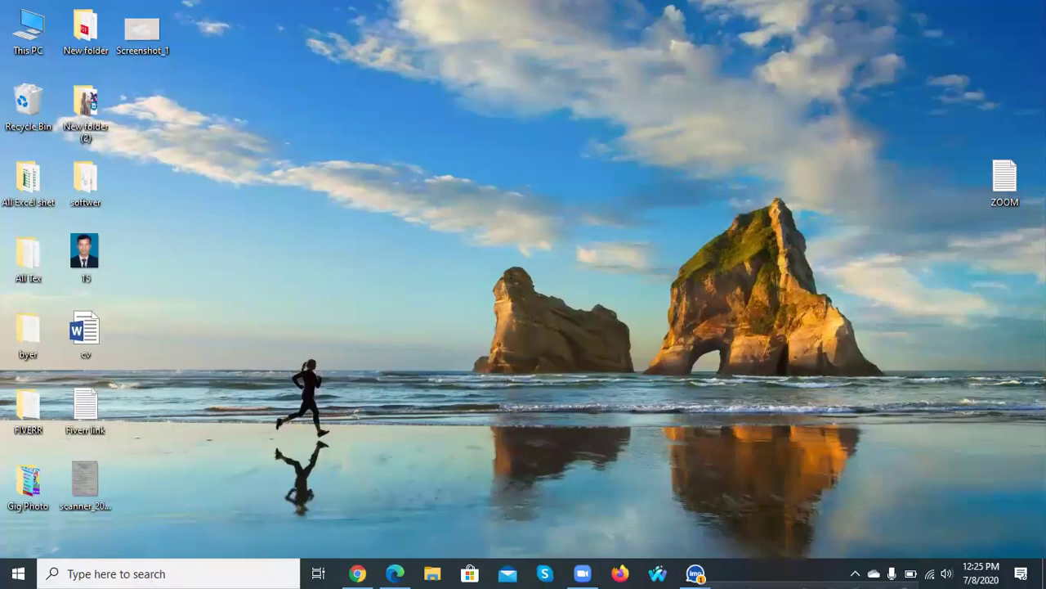
- Bring up the Social Media Manager design in Chrome, select its background image, and minimize the browser
{"action": "left_click", "coordinate": [360, 572]}
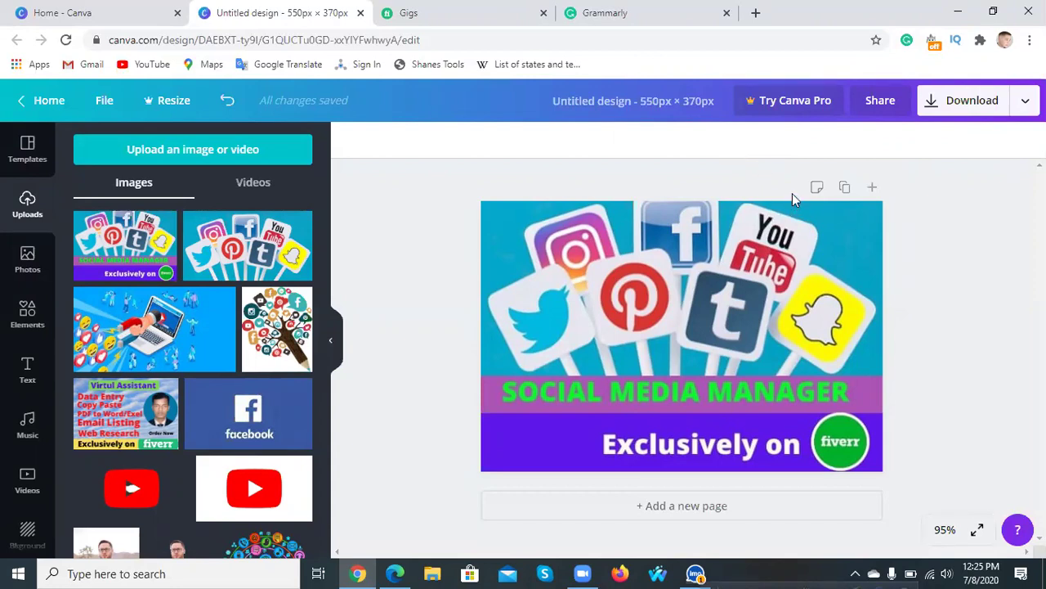
{"action": "left_click", "coordinate": [671, 331]}
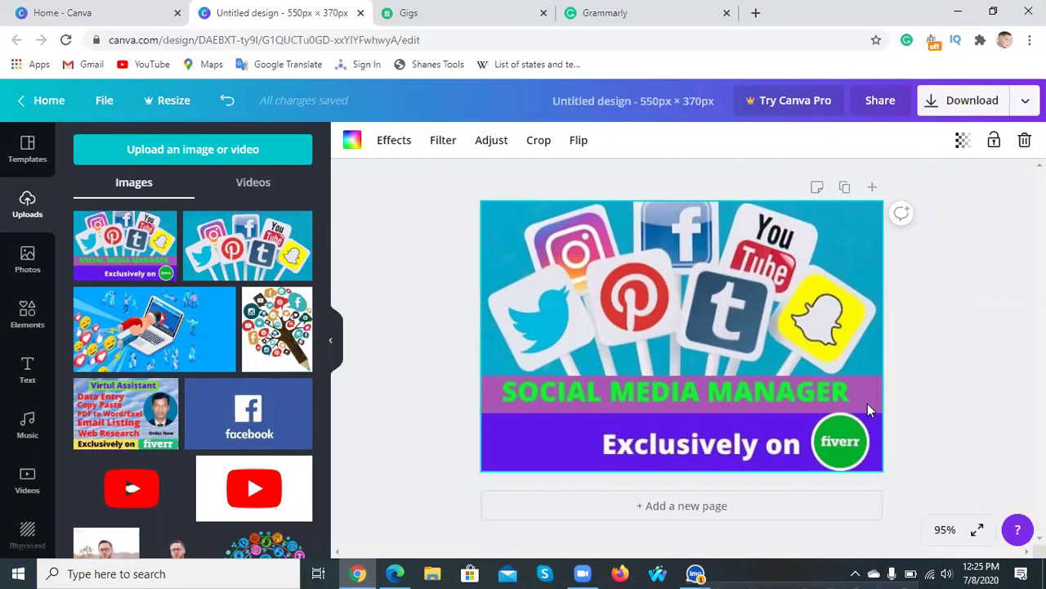
{"action": "left_click", "coordinate": [957, 14]}
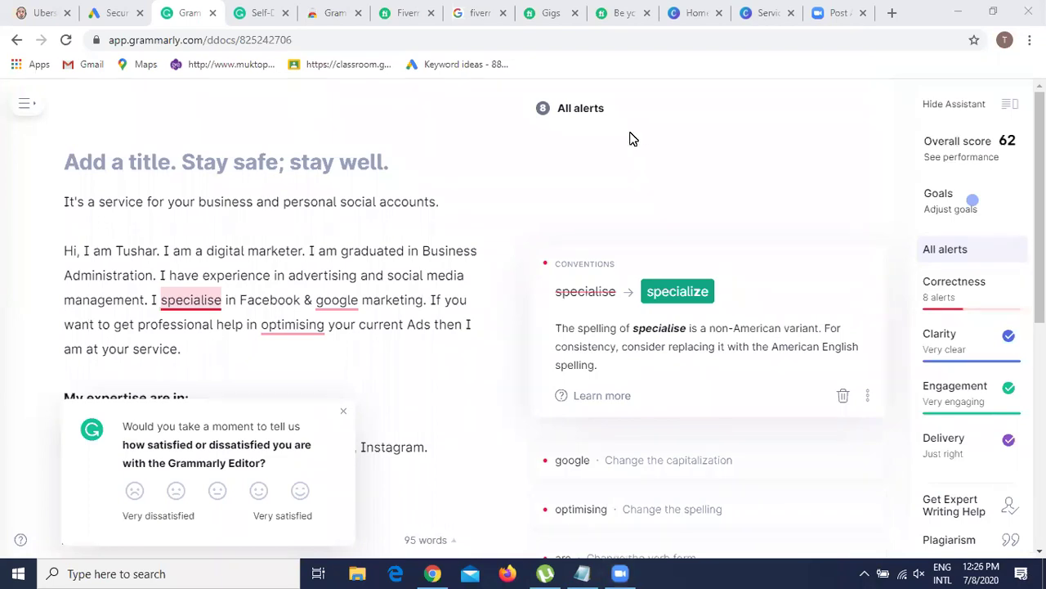
- Review the Grammarly alerts on the gig description and switch to the Services design in Canva
{"action": "scroll", "coordinate": [617, 159], "scroll_direction": "down", "scroll_amount": 1}
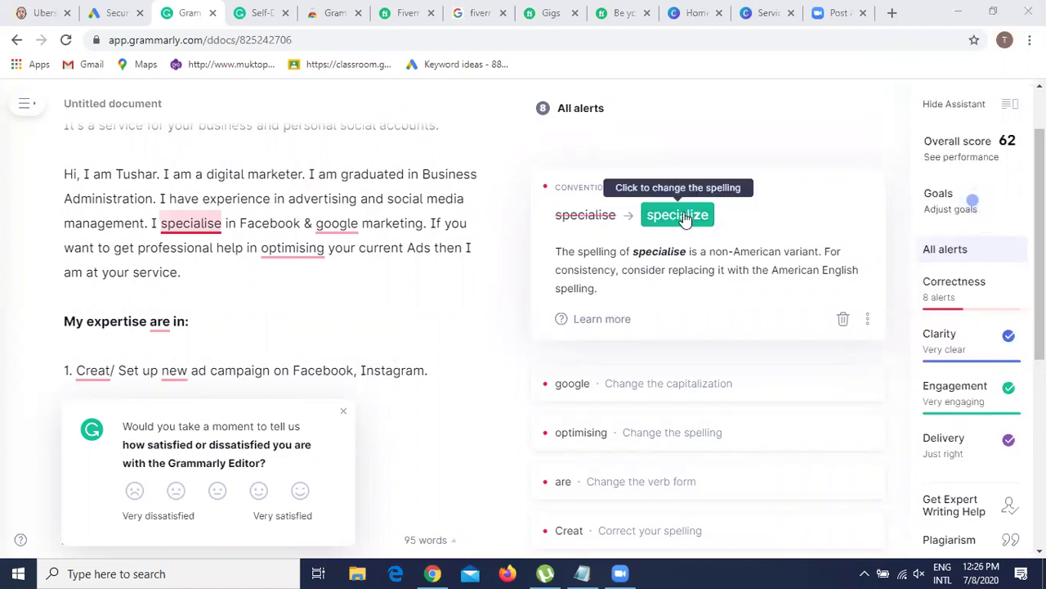
{"action": "left_click", "coordinate": [790, 24]}
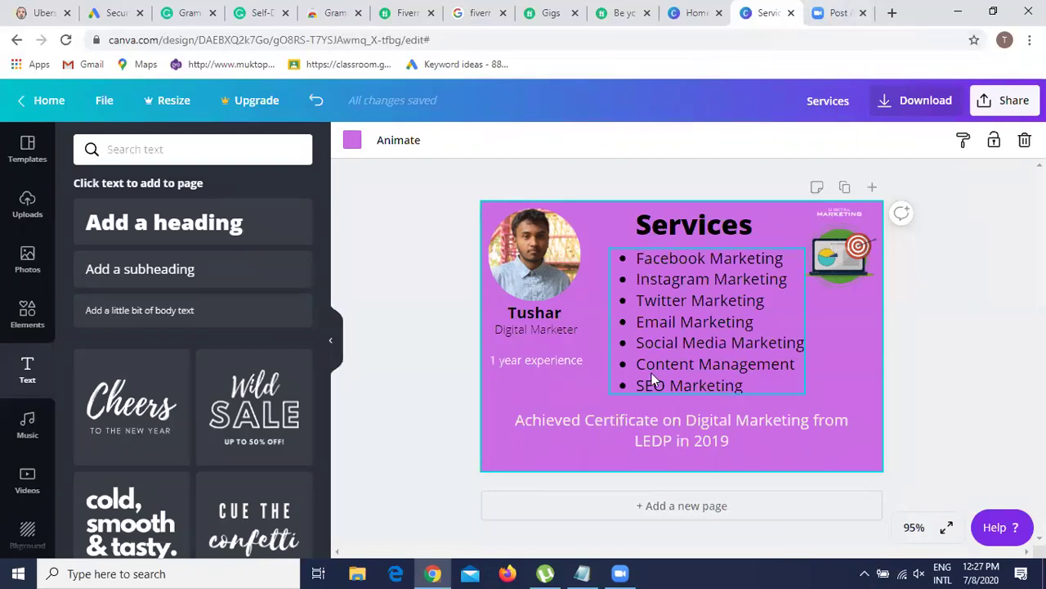
{"action": "left_click", "coordinate": [628, 572]}
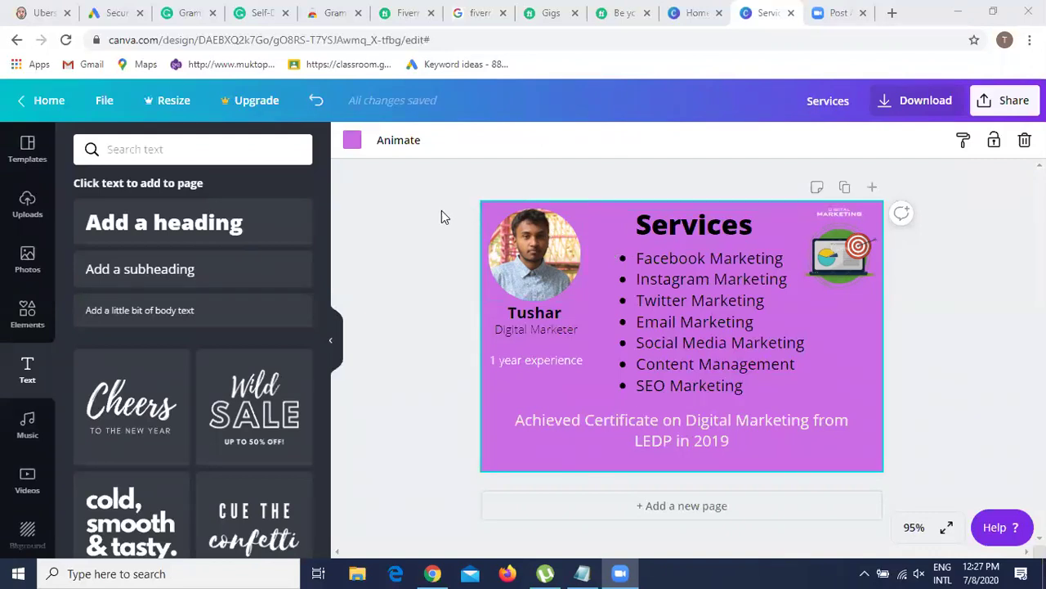
- Look through the background images and page animation options for the Services design and open its background colour choices
{"action": "left_click", "coordinate": [505, 242]}
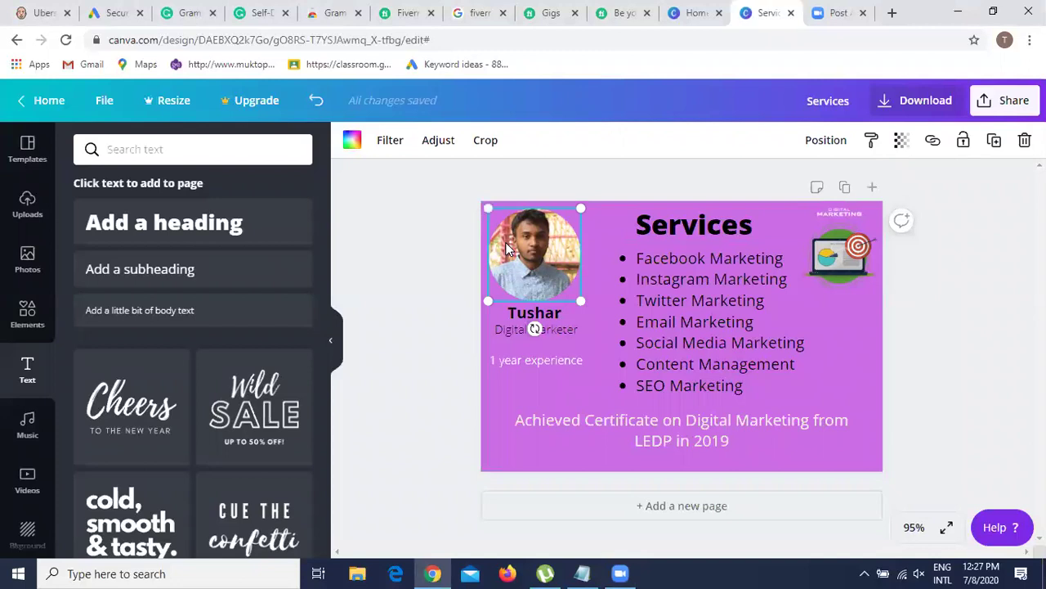
{"action": "scroll", "coordinate": [34, 409], "scroll_direction": "down", "scroll_amount": 2}
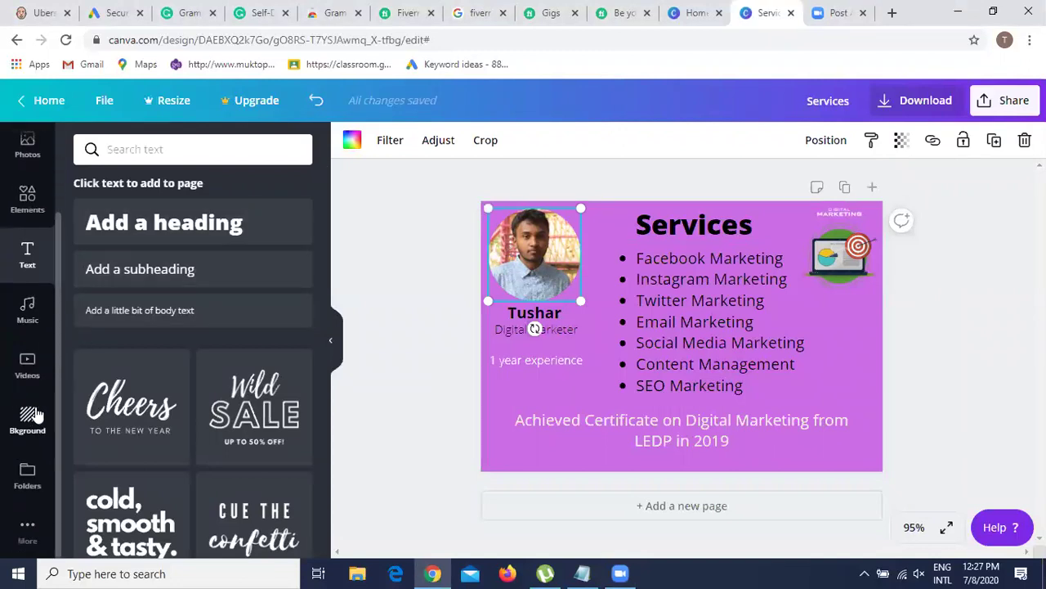
{"action": "left_click", "coordinate": [35, 416]}
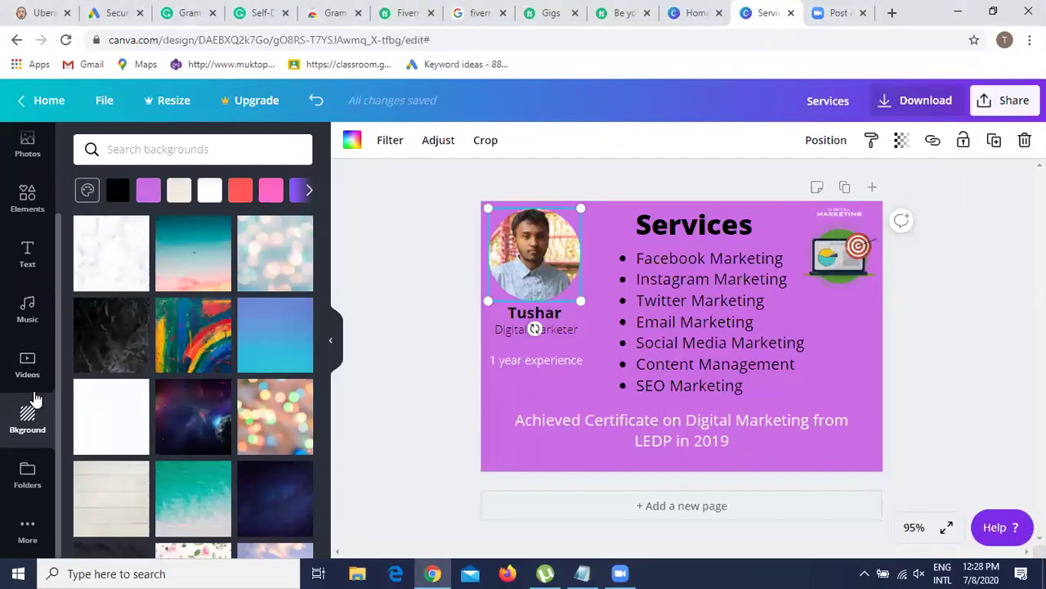
{"action": "left_click", "coordinate": [494, 386]}
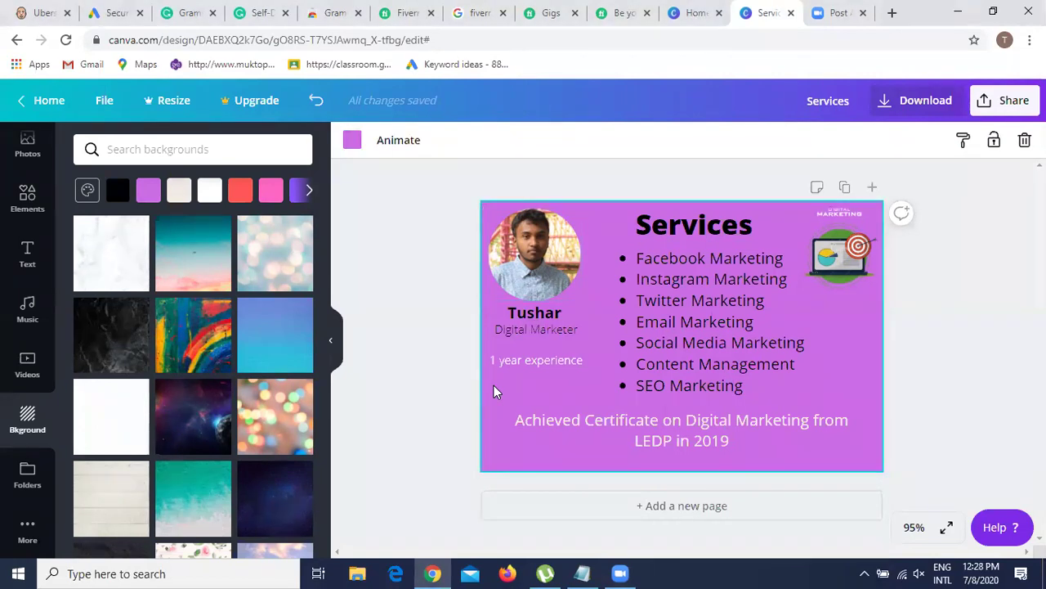
{"action": "left_click", "coordinate": [391, 144]}
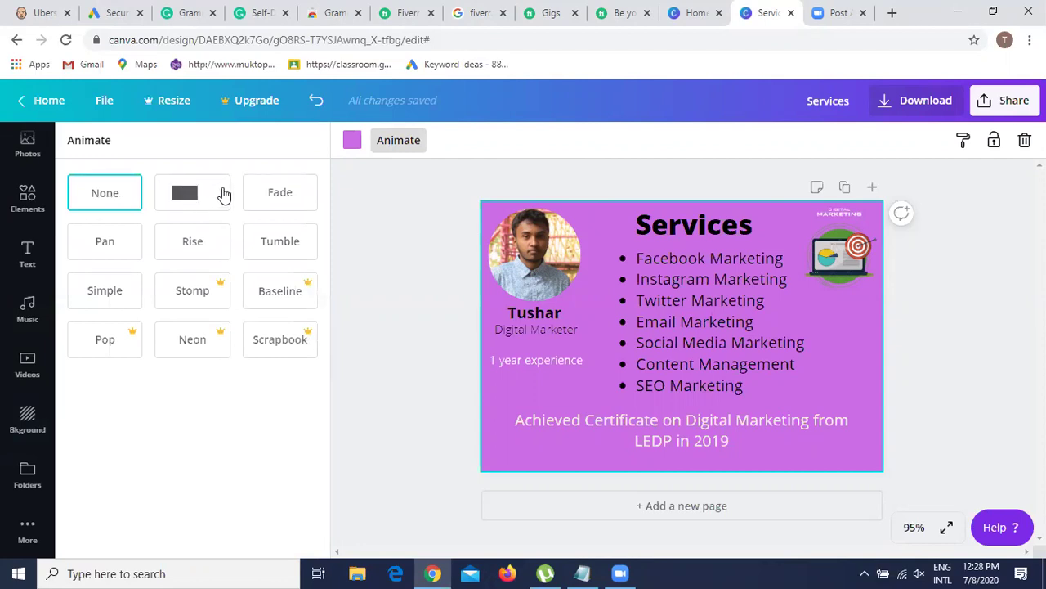
{"action": "left_click", "coordinate": [349, 144]}
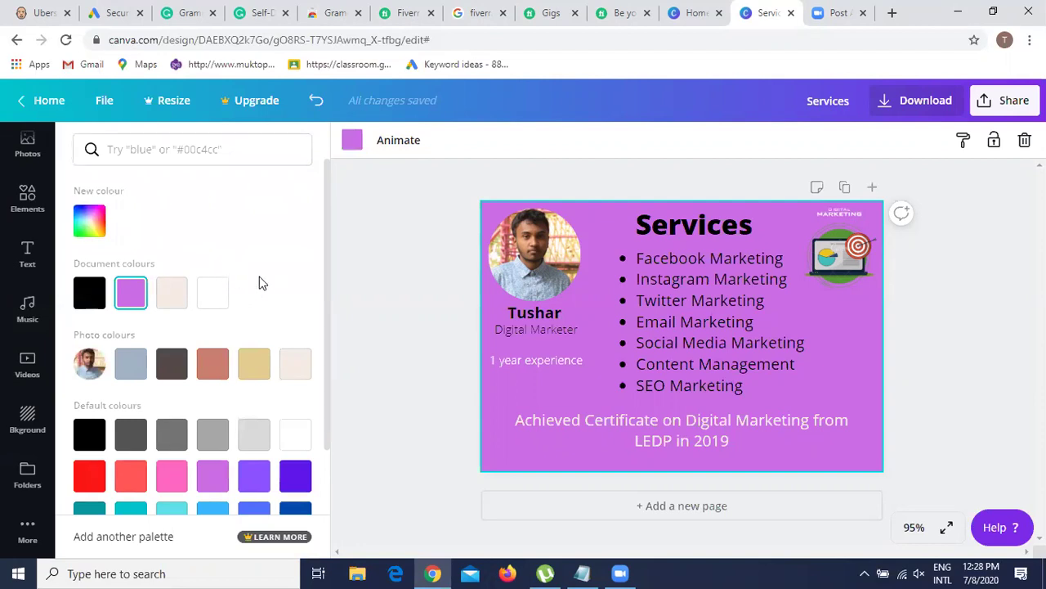
- Try the blue-grey photo colour, the default grey and Light Grey #d9d9d9 as the Services page background
{"action": "left_click", "coordinate": [131, 365]}
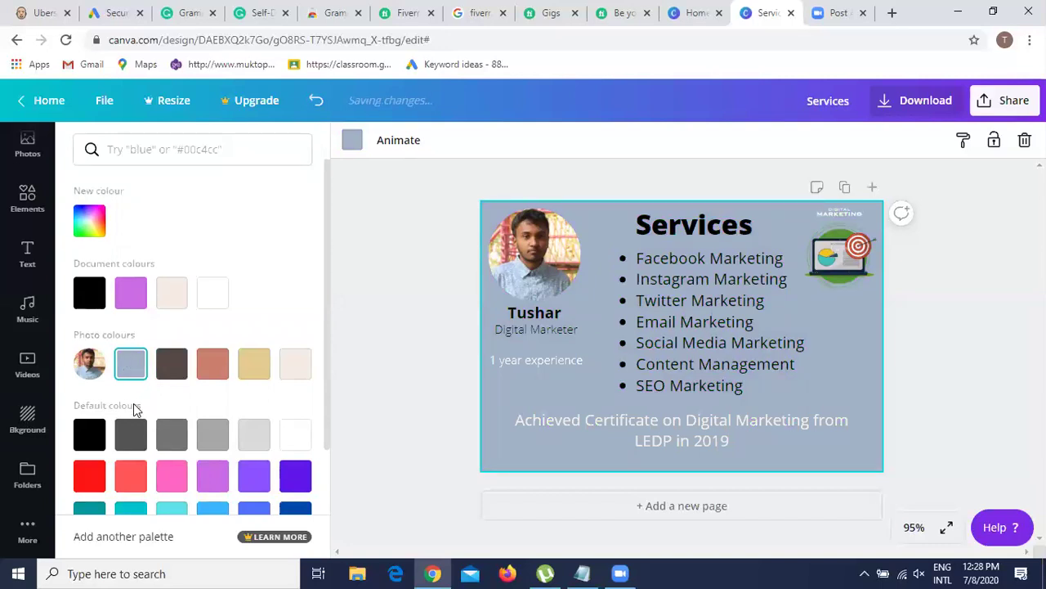
{"action": "scroll", "coordinate": [135, 405], "scroll_direction": "down", "scroll_amount": 1}
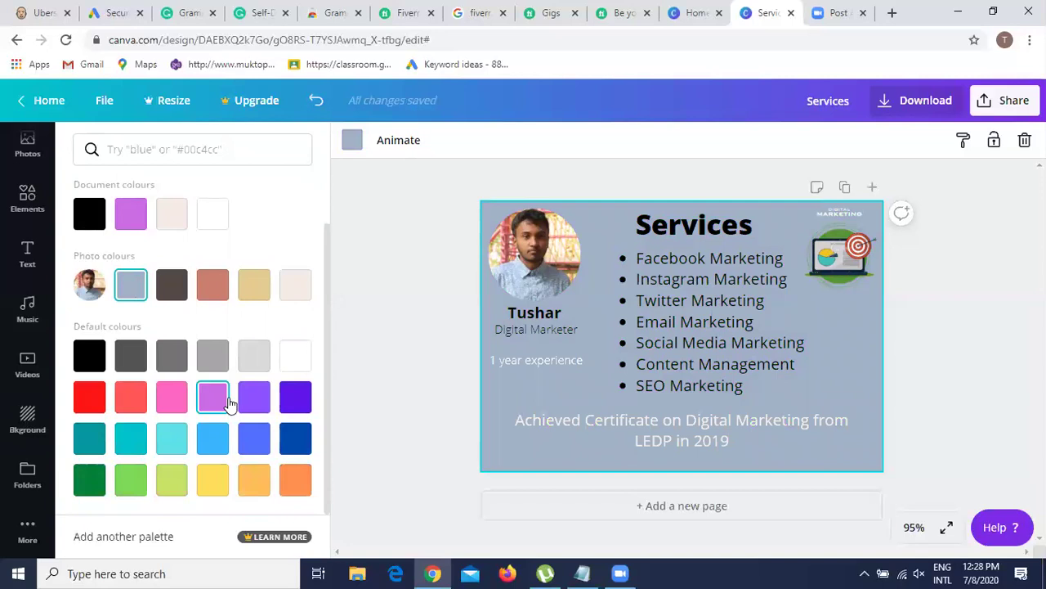
{"action": "left_click", "coordinate": [212, 363]}
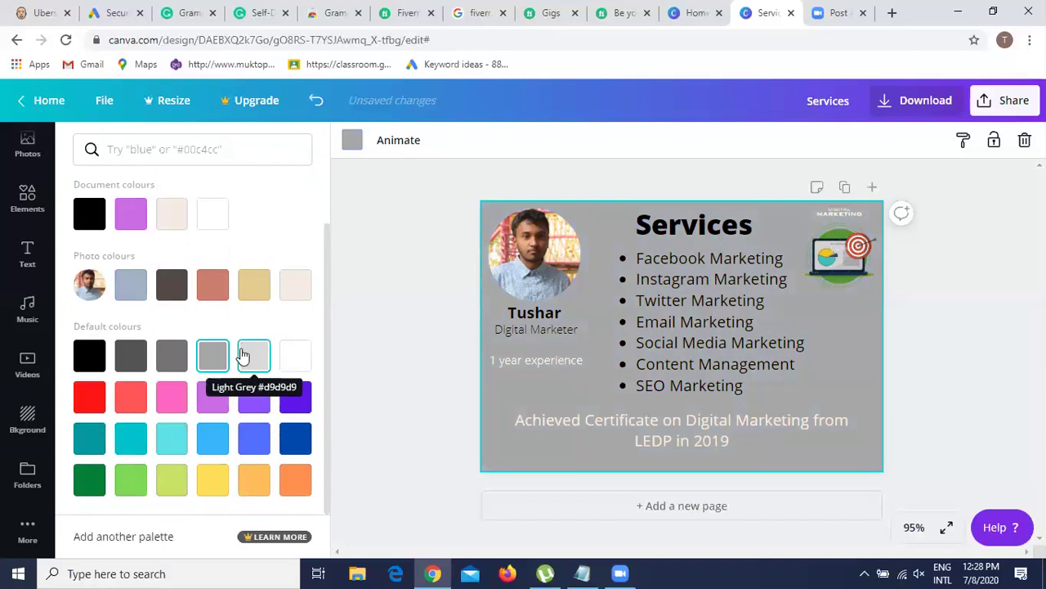
{"action": "left_click", "coordinate": [248, 355]}
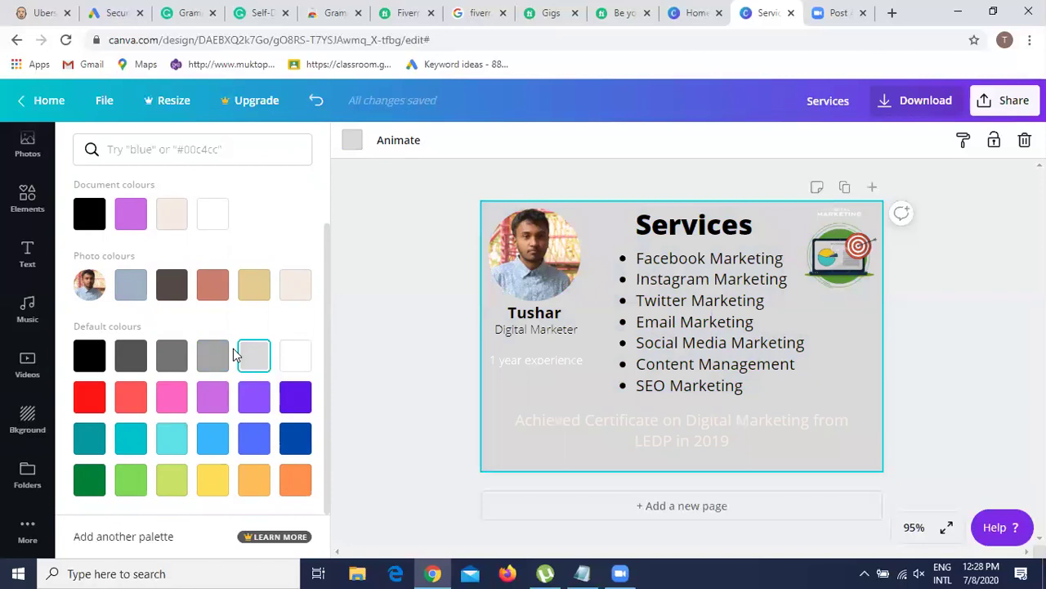
- Compare the tan and cream photo colours on the Services page and set its background to the terracotta photo colour
{"action": "left_click", "coordinate": [254, 284]}
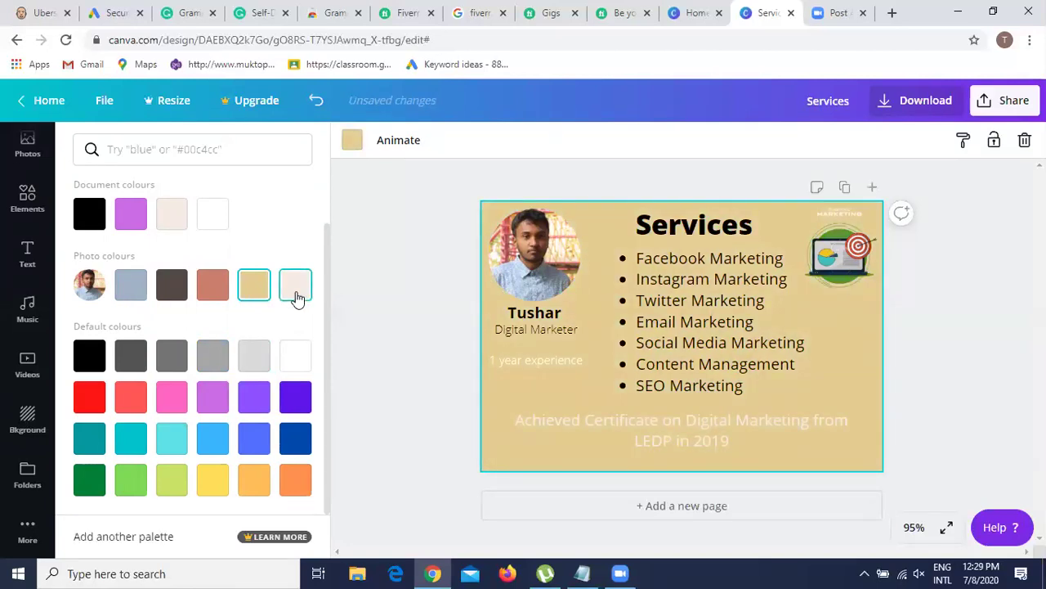
{"action": "left_click", "coordinate": [295, 297]}
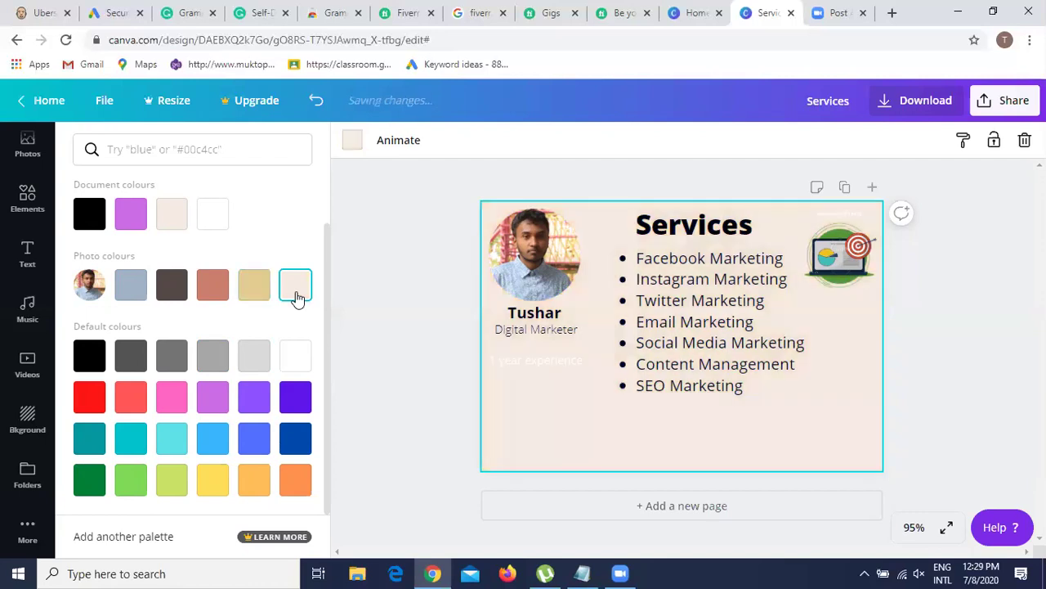
{"action": "left_click", "coordinate": [255, 286]}
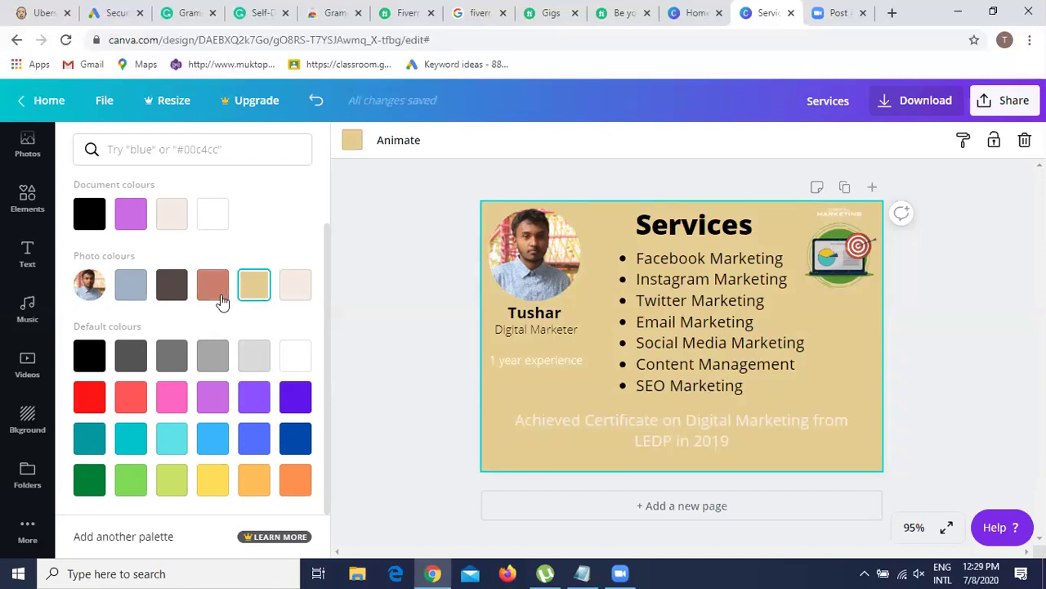
{"action": "left_click", "coordinate": [217, 299]}
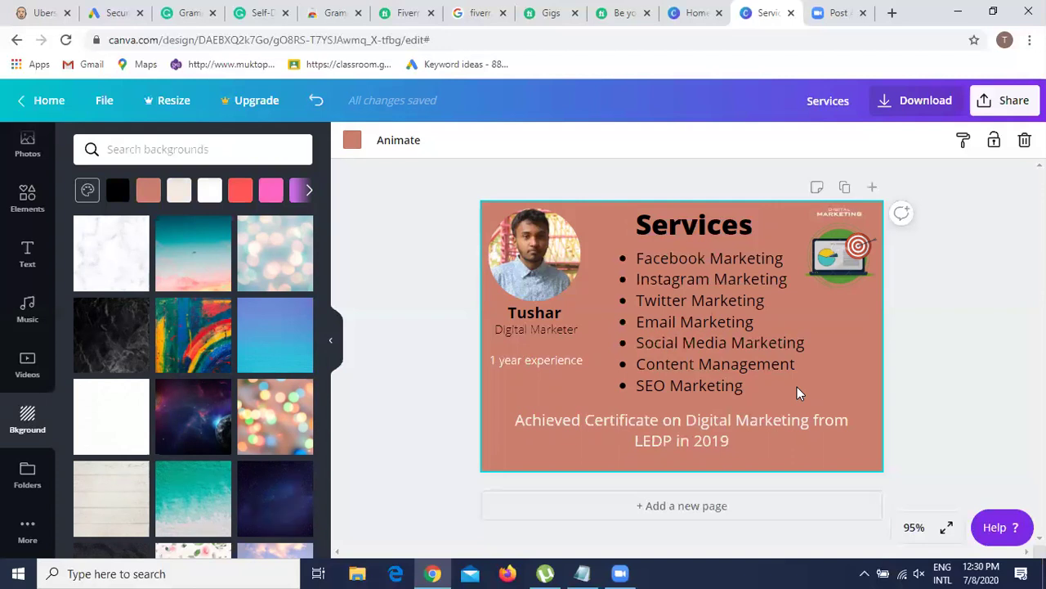
- Open the Zoom post-attendee page in Chrome and switch to the Zoom app
{"action": "left_click", "coordinate": [630, 567]}
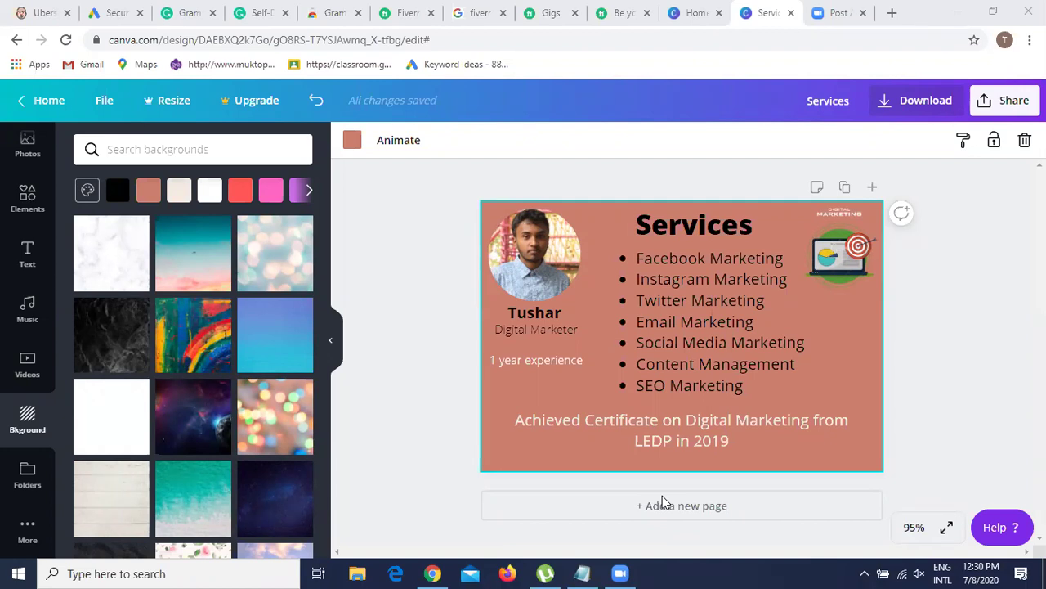
{"action": "left_click", "coordinate": [832, 28]}
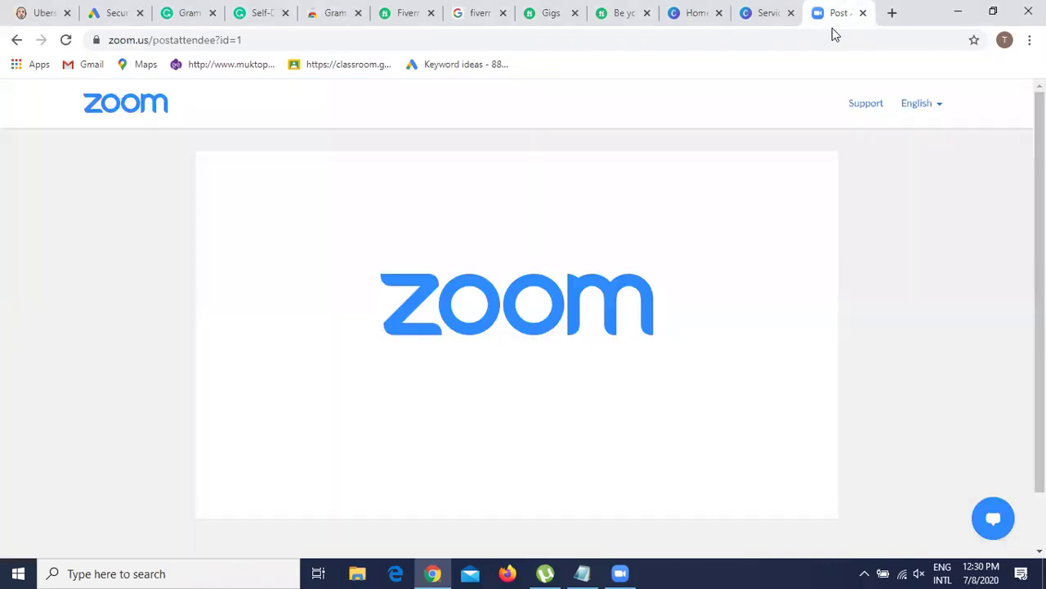
{"action": "left_click", "coordinate": [621, 572]}
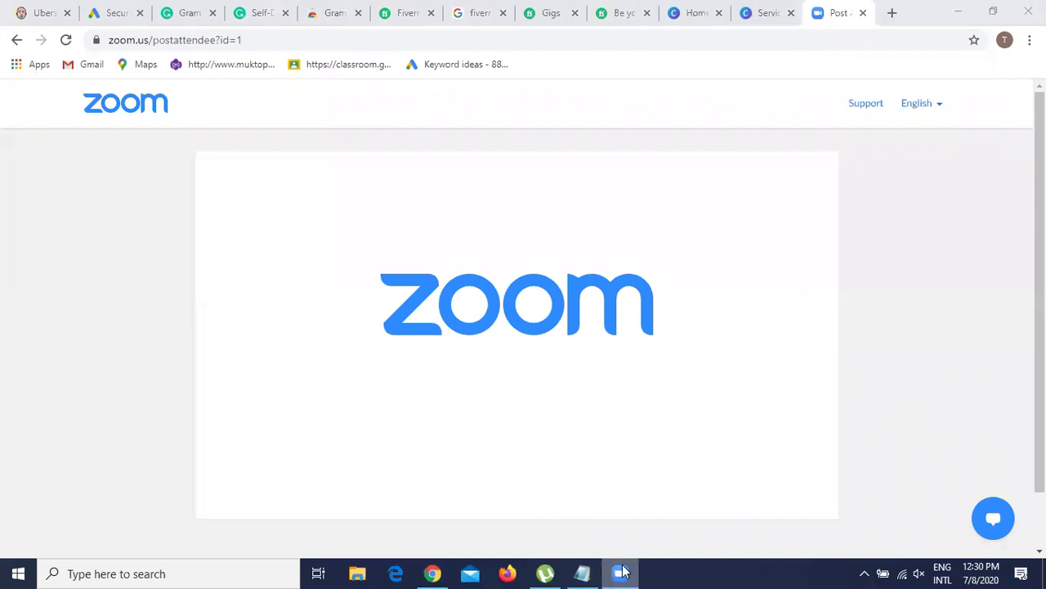